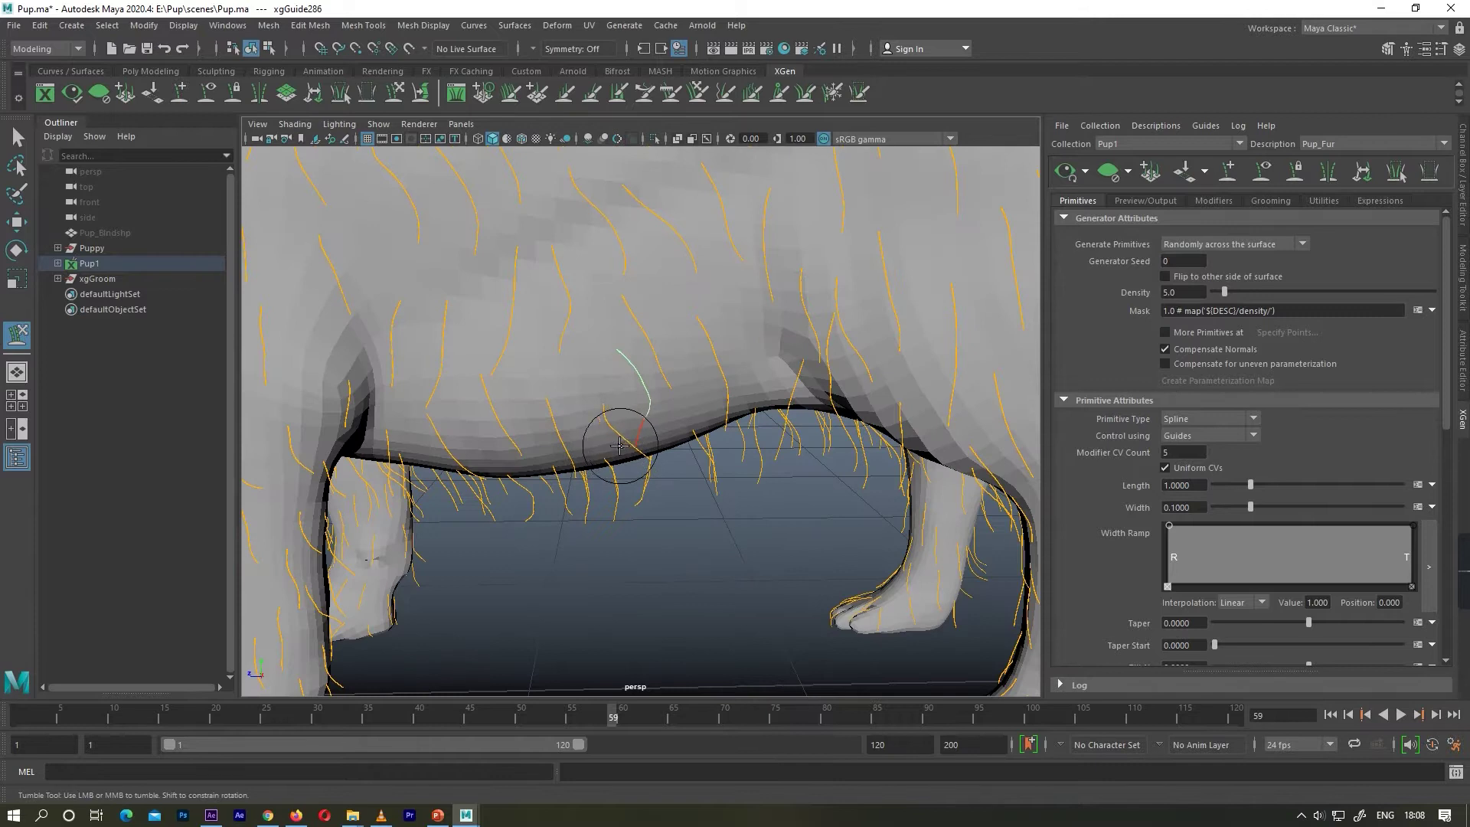
# Sculpt the XGen guides above the puppy's belly on the first flank so they follow the body's curve
pyautogui.press('w')
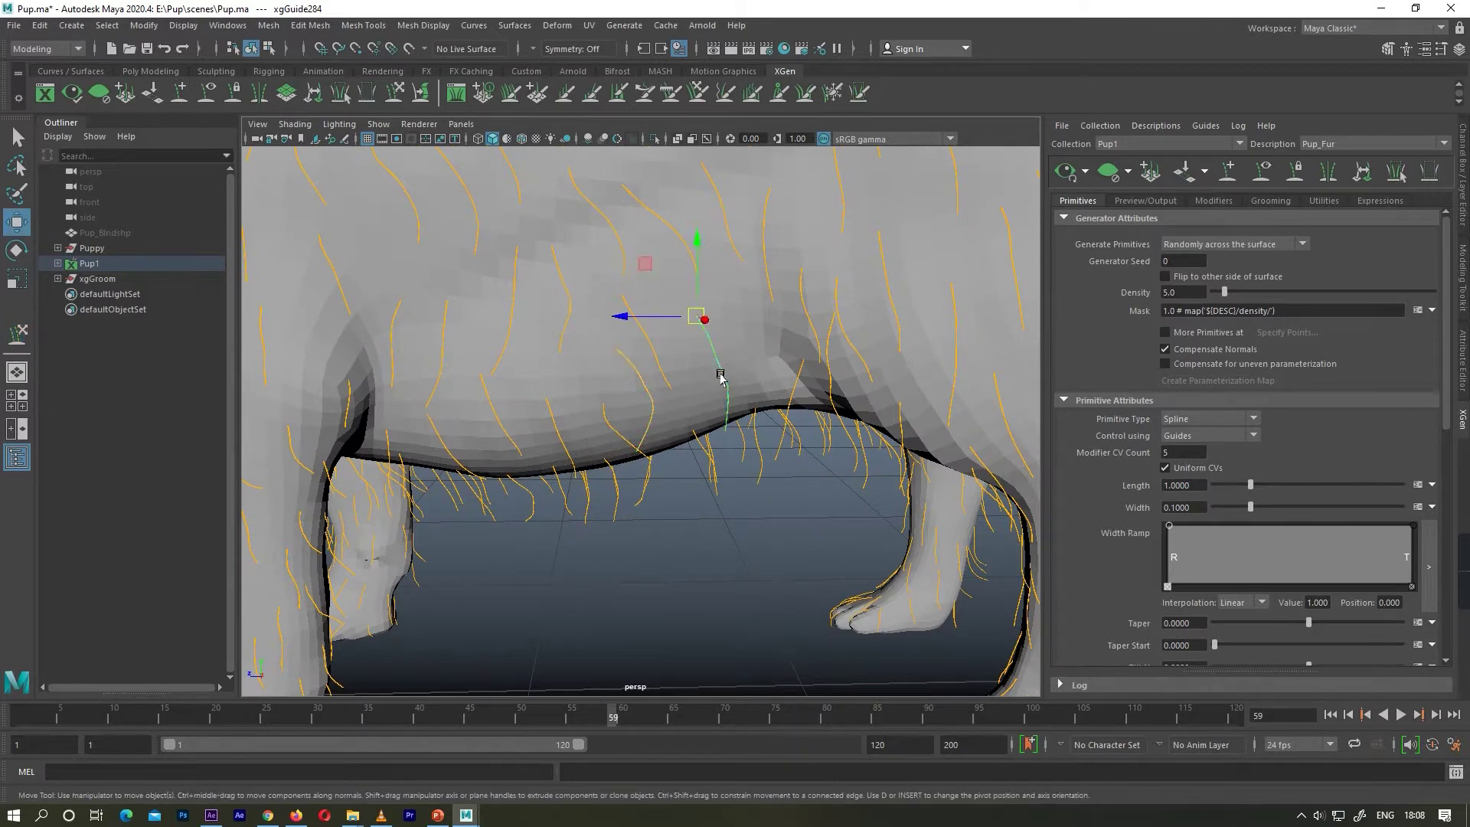
pyautogui.keyDown('alt'); pyautogui.moveTo(720, 375); pyautogui.dragTo(673, 360); pyautogui.keyUp('alt')
pyautogui.click(395, 92)
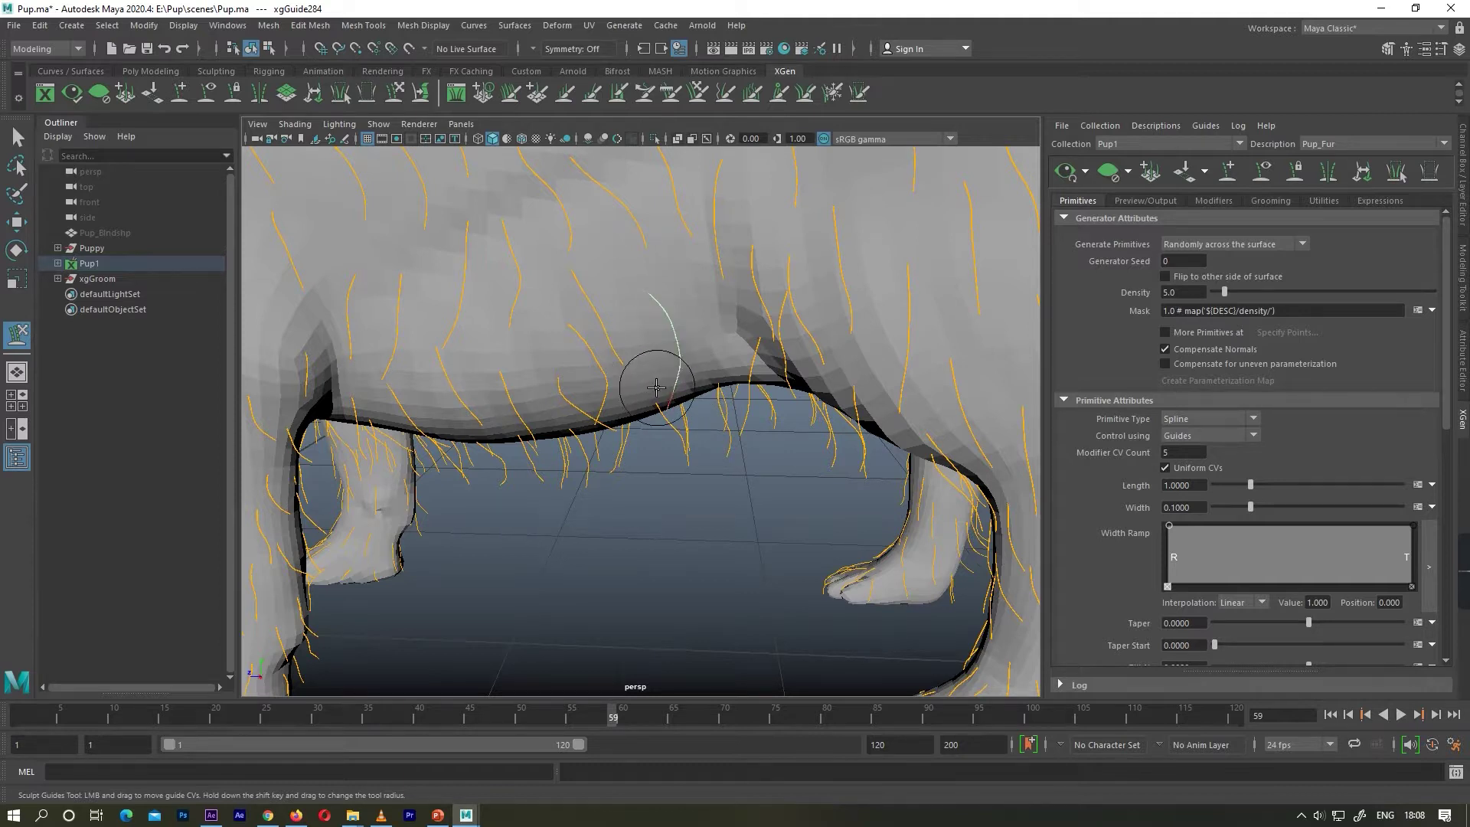
pyautogui.scroll(-5, 643, 314)
pyautogui.scroll(4, 643, 314)
pyautogui.press('w')
pyautogui.keyDown('alt'); pyautogui.moveTo(567, 308); pyautogui.dragTo(689, 295); pyautogui.keyUp('alt')
pyautogui.scroll(-6, 580, 387)
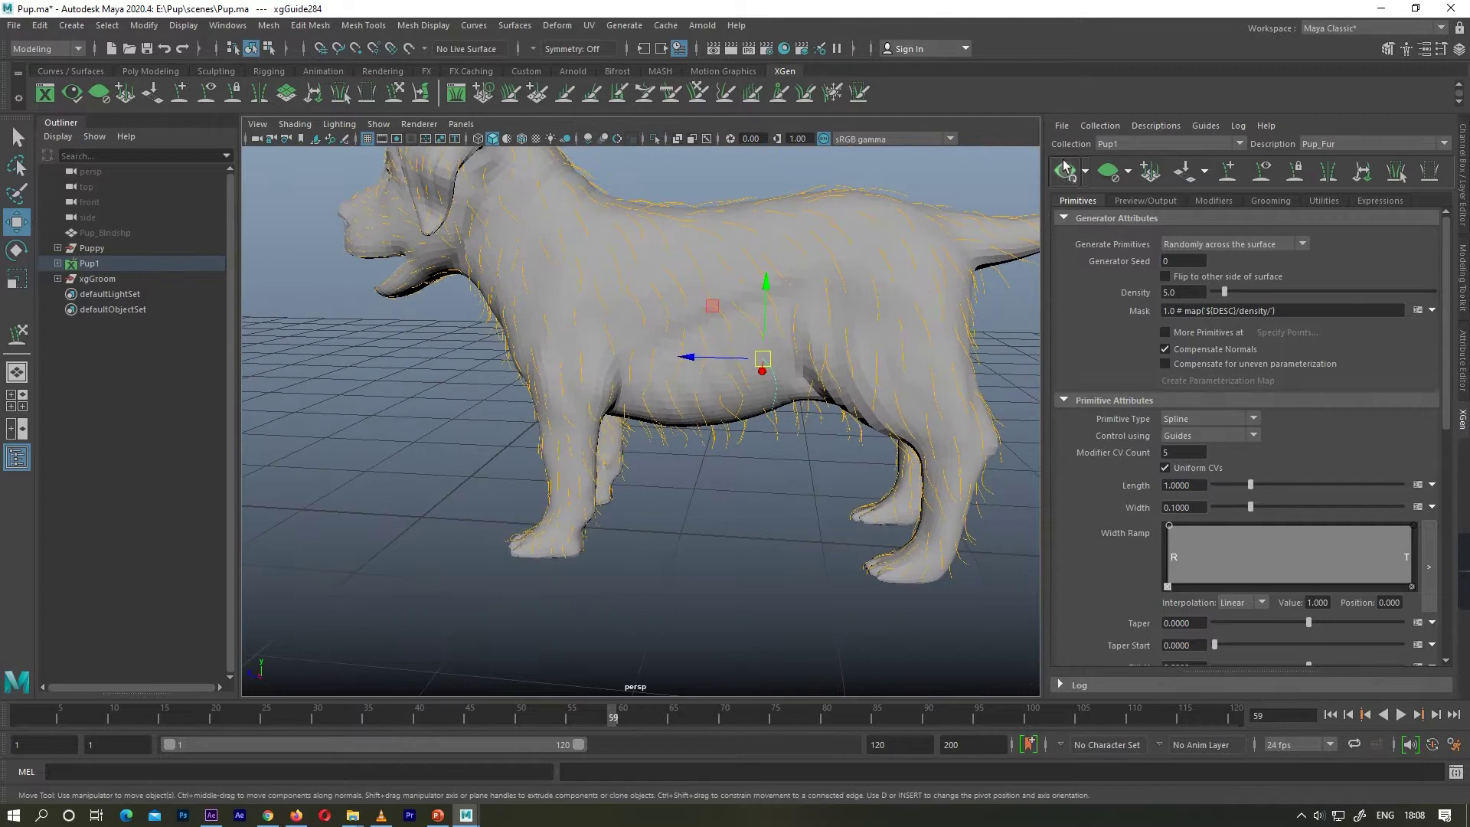
# Preview the Pup_Fur description and examine the fur's flow around the whole puppy
pyautogui.keyDown('alt'); pyautogui.moveTo(686, 457); pyautogui.dragTo(761, 462); pyautogui.keyUp('alt')
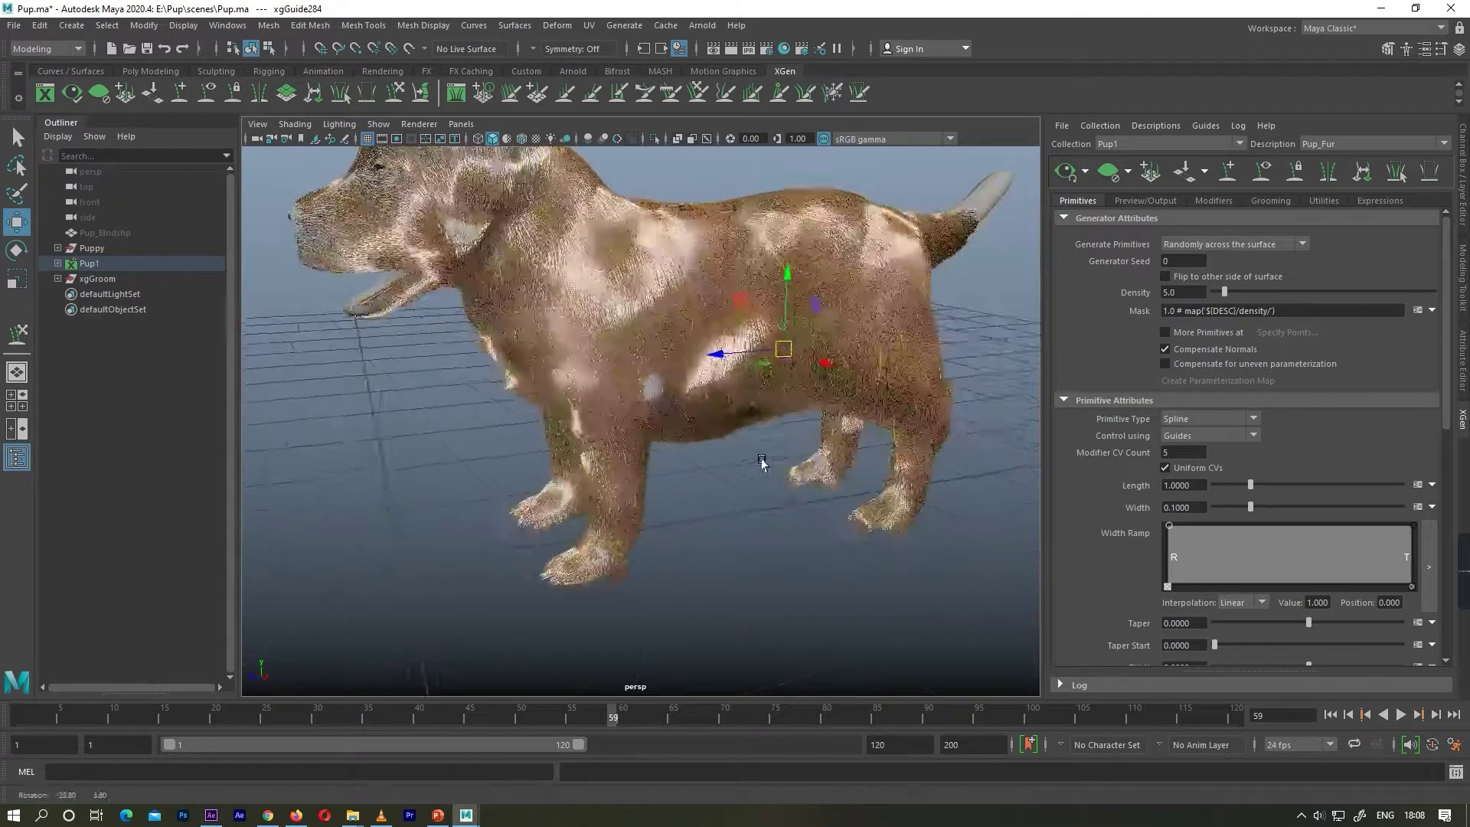
pyautogui.scroll(4, 666, 476)
pyautogui.scroll(-5, 665, 459)
pyautogui.keyDown('alt'); pyautogui.moveTo(666, 451); pyautogui.dragTo(984, 201); pyautogui.keyUp('alt')
pyautogui.keyDown('alt'); pyautogui.moveTo(814, 344); pyautogui.dragTo(613, 410); pyautogui.keyUp('alt')
pyautogui.keyDown('alt'); pyautogui.moveTo(536, 337); pyautogui.dragTo(850, 383); pyautogui.keyUp('alt')
pyautogui.click(804, 505)
# Sculpt the stray XGen guides in the middle of the puppy's opposite flank to match their neighbours
pyautogui.keyDown('alt'); pyautogui.moveTo(582, 451); pyautogui.dragTo(799, 310, button='right'); pyautogui.keyUp('alt')
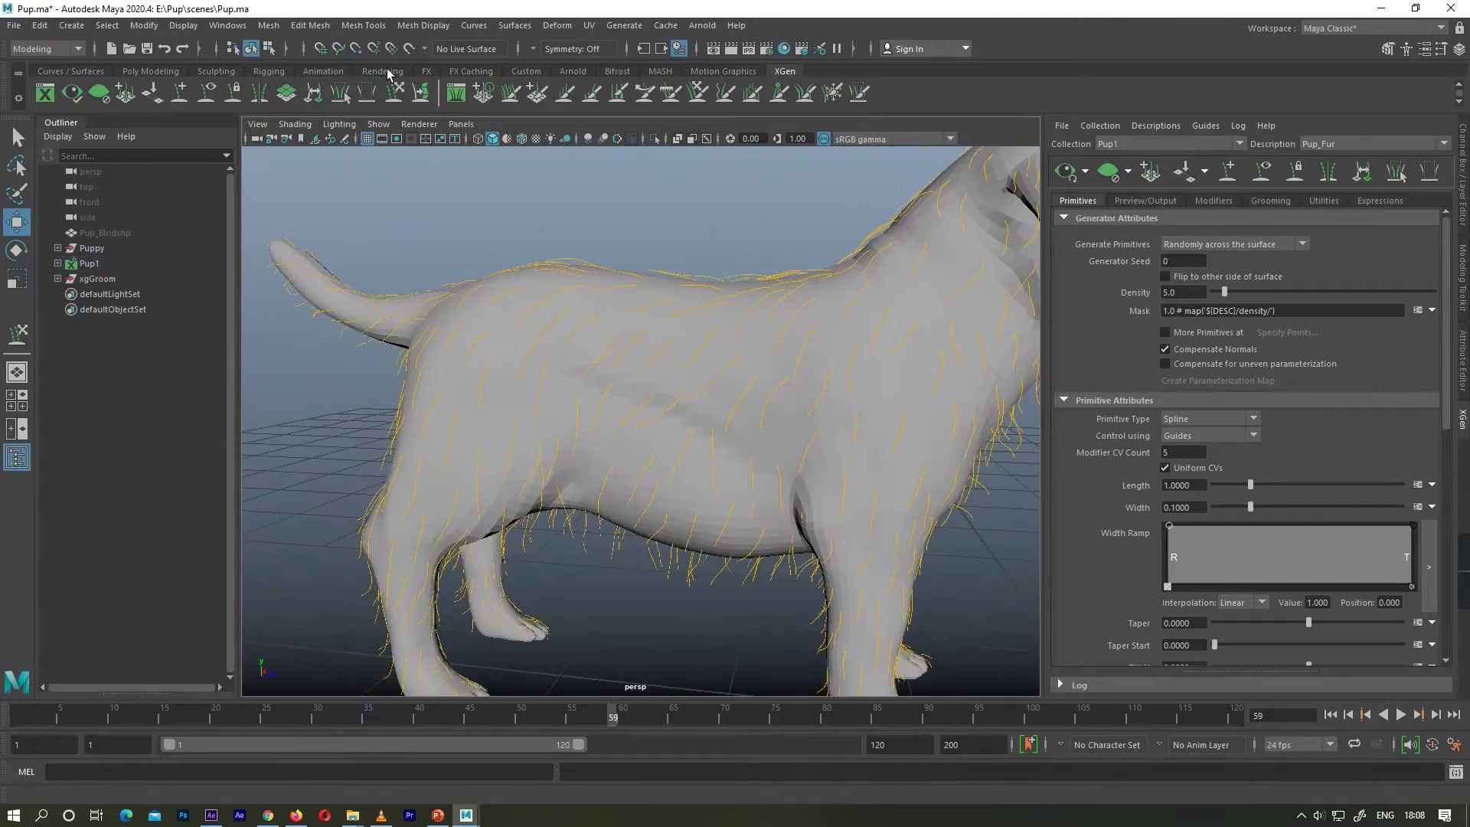
pyautogui.click(397, 95)
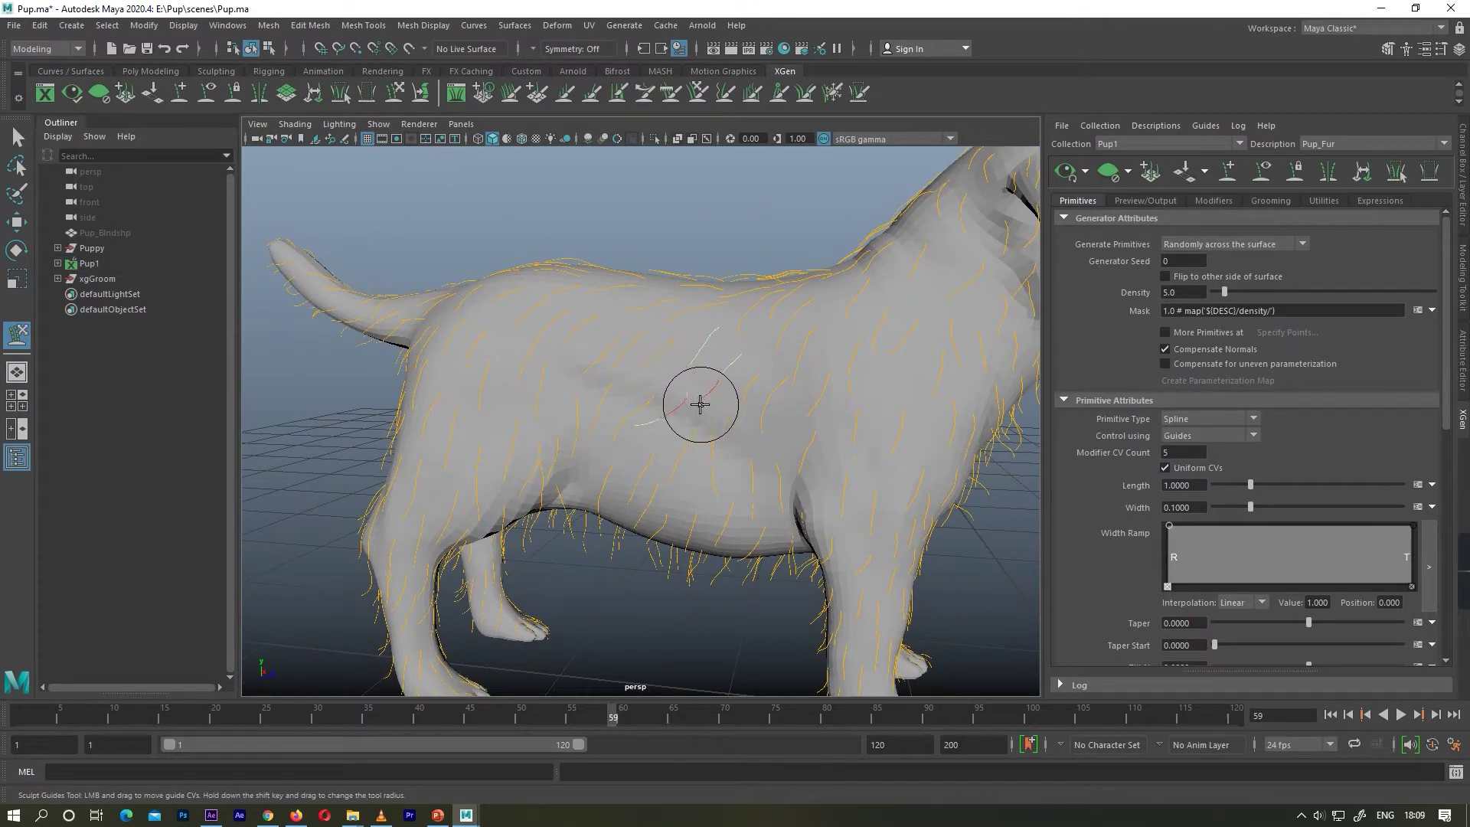
pyautogui.press('w')
pyautogui.click(718, 377)
pyautogui.keyDown('alt'); pyautogui.moveTo(684, 404); pyautogui.dragTo(617, 370, button='middle'); pyautogui.keyUp('alt')
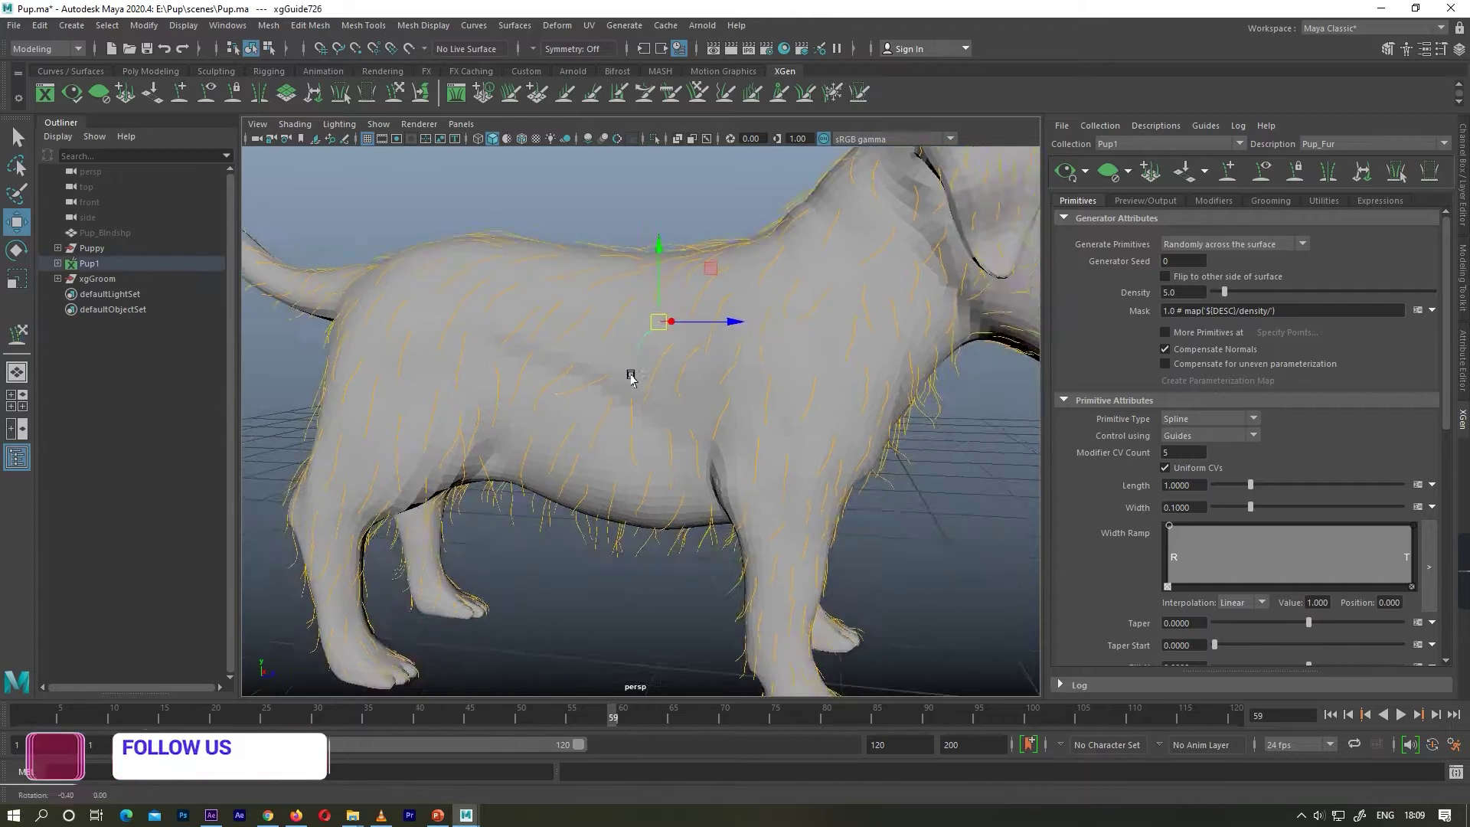
pyautogui.keyDown('alt'); pyautogui.moveTo(617, 370); pyautogui.dragTo(632, 381); pyautogui.keyUp('alt')
pyautogui.click(398, 95)
pyautogui.keyDown('alt'); pyautogui.moveTo(614, 350); pyautogui.dragTo(646, 385, button='right'); pyautogui.keyUp('alt')
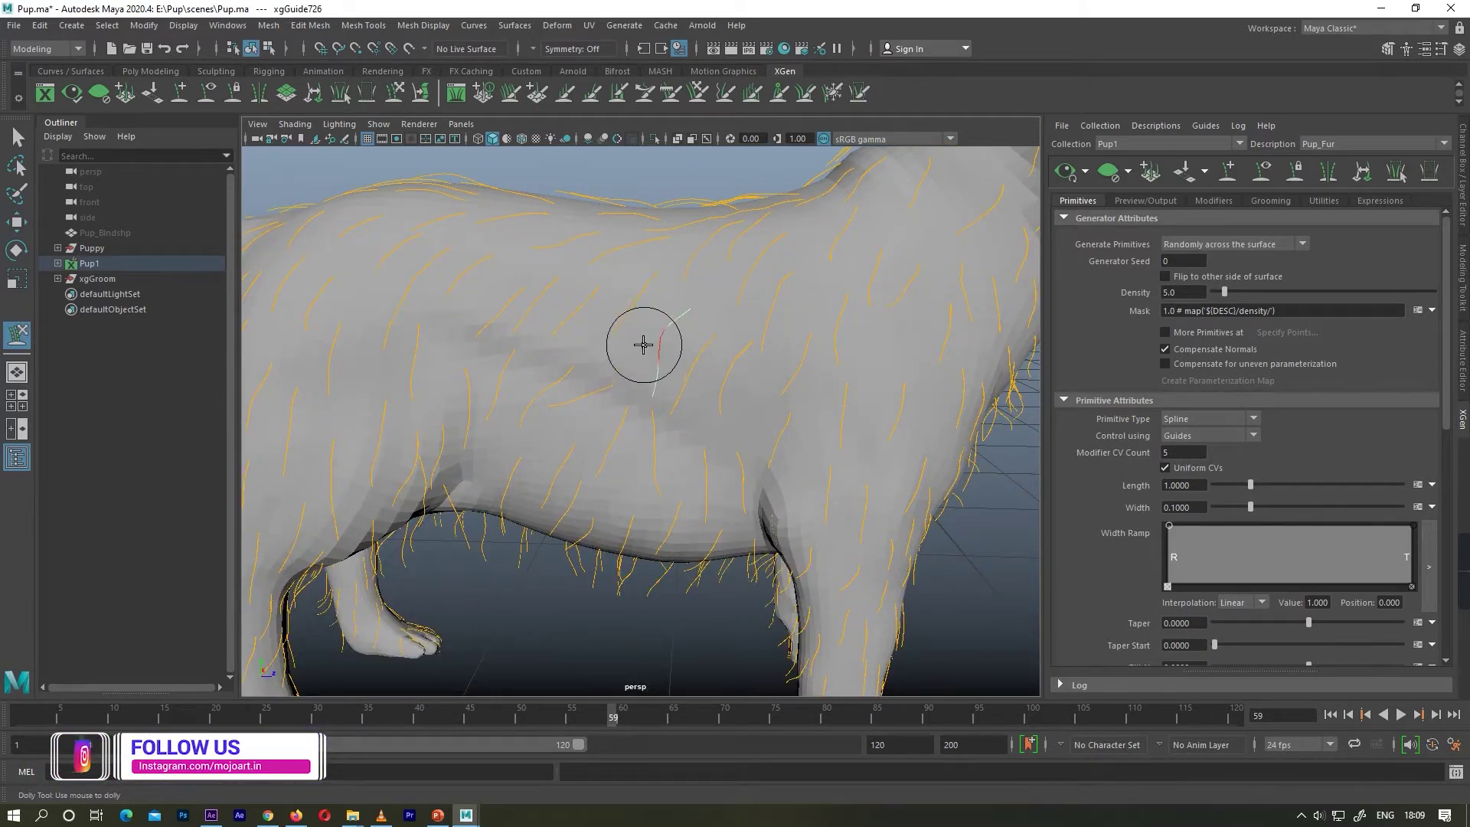
# Sculpt the uneven XGen guides lower on the same flank, between the mid-side and the hind leg
pyautogui.press('w')
pyautogui.click(584, 393)
pyautogui.keyDown('alt'); pyautogui.moveTo(584, 402); pyautogui.dragTo(599, 413); pyautogui.keyUp('alt')
pyautogui.click(395, 93)
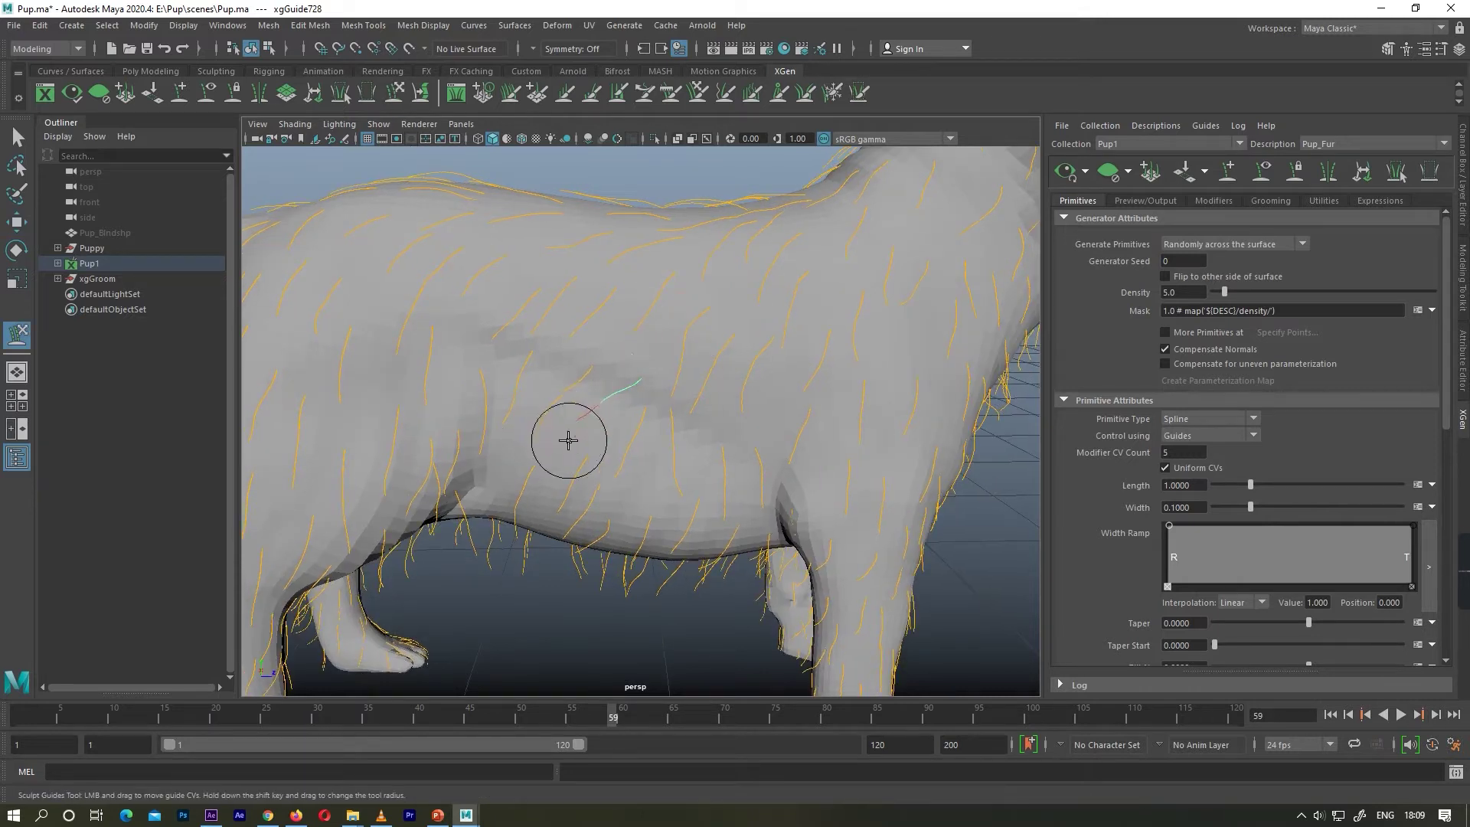
pyautogui.press('w')
pyautogui.click(558, 399)
pyautogui.keyDown('alt'); pyautogui.moveTo(558, 400); pyautogui.dragTo(574, 414); pyautogui.keyUp('alt')
pyautogui.click(396, 92)
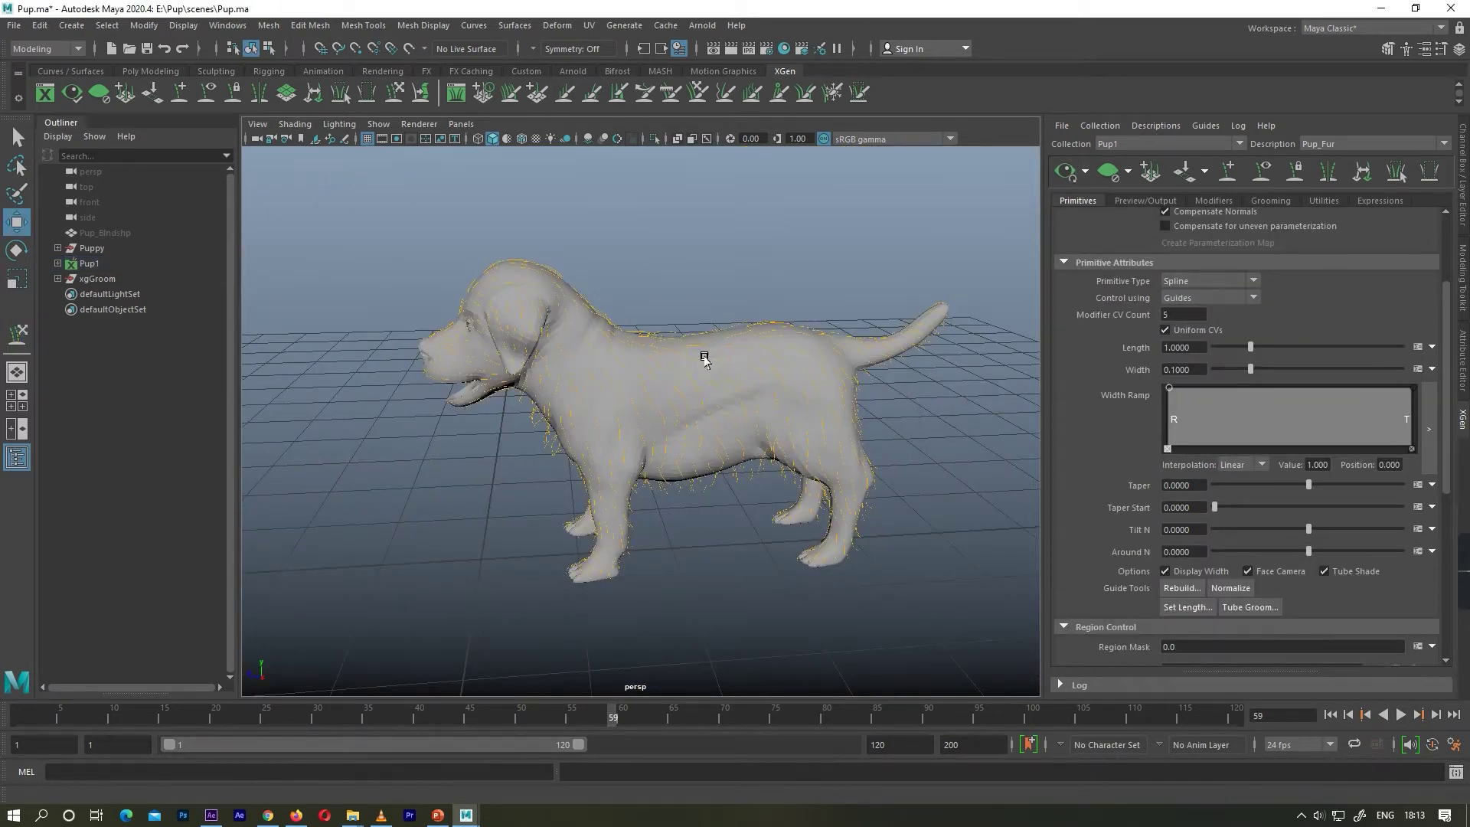
# Preview the fur on the whole puppy and add a Clumping modifier to the Pup_Fur description
pyautogui.moveTo(643, 371)
pyautogui.keyDown('alt'); pyautogui.mouseDown()
pyautogui.moveTo(751, 360)
pyautogui.moveTo(890, 411)
pyautogui.moveTo(1026, 411)
pyautogui.moveTo(628, 394)
pyautogui.mouseUp(); pyautogui.keyUp('alt')
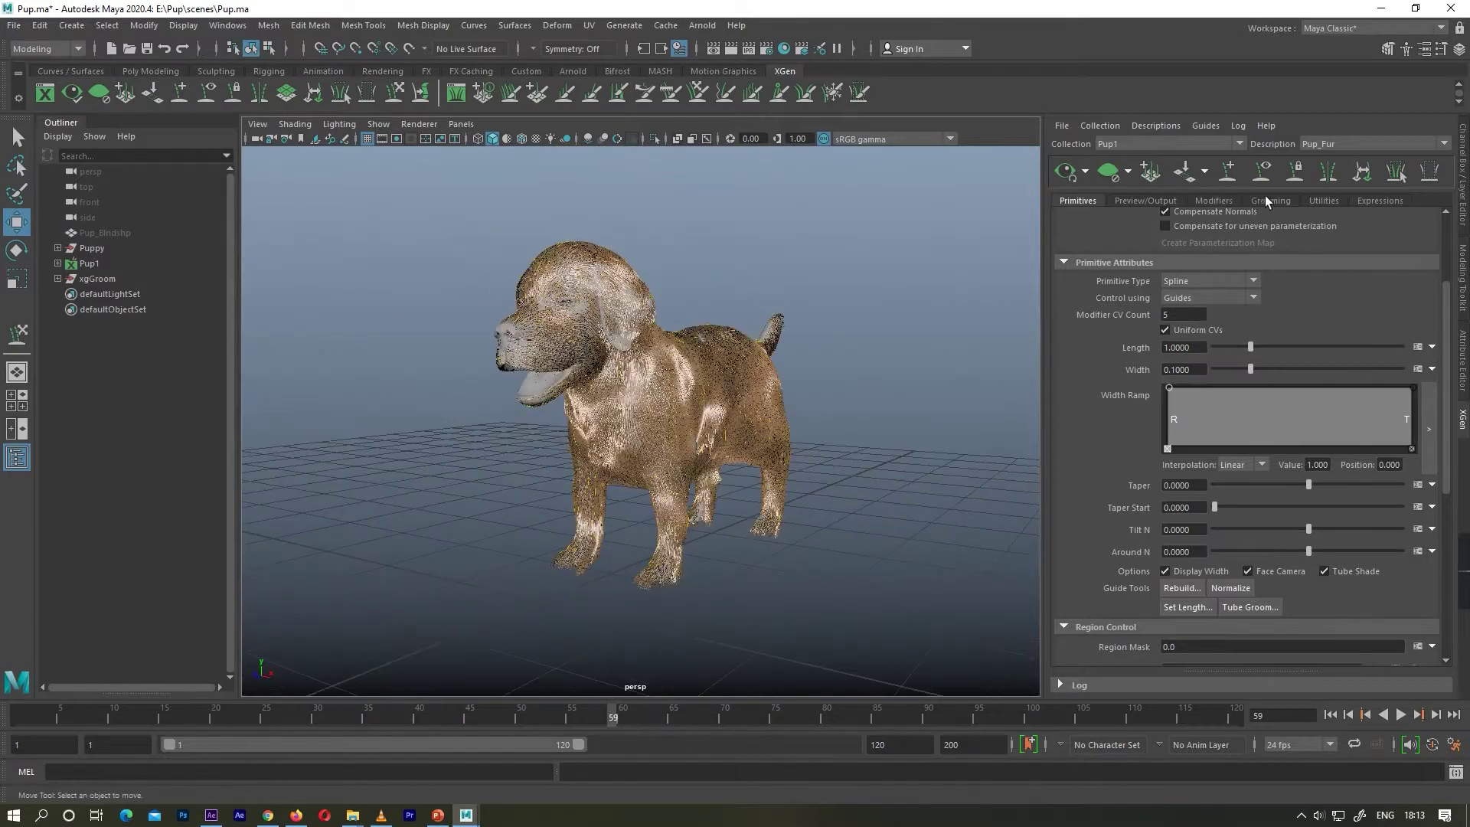
pyautogui.click(1215, 201)
pyautogui.click(1414, 237)
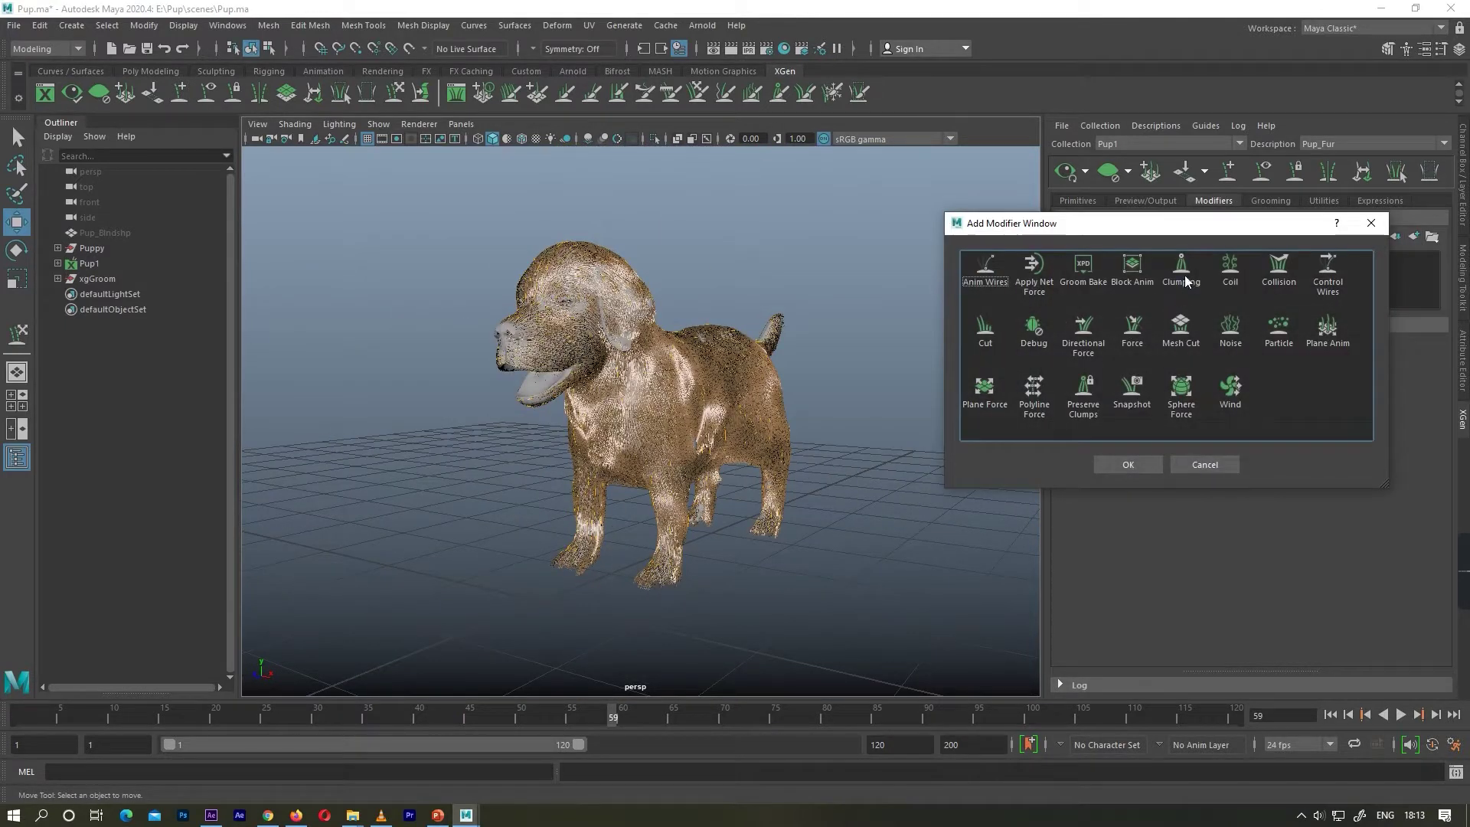
pyautogui.click(1127, 464)
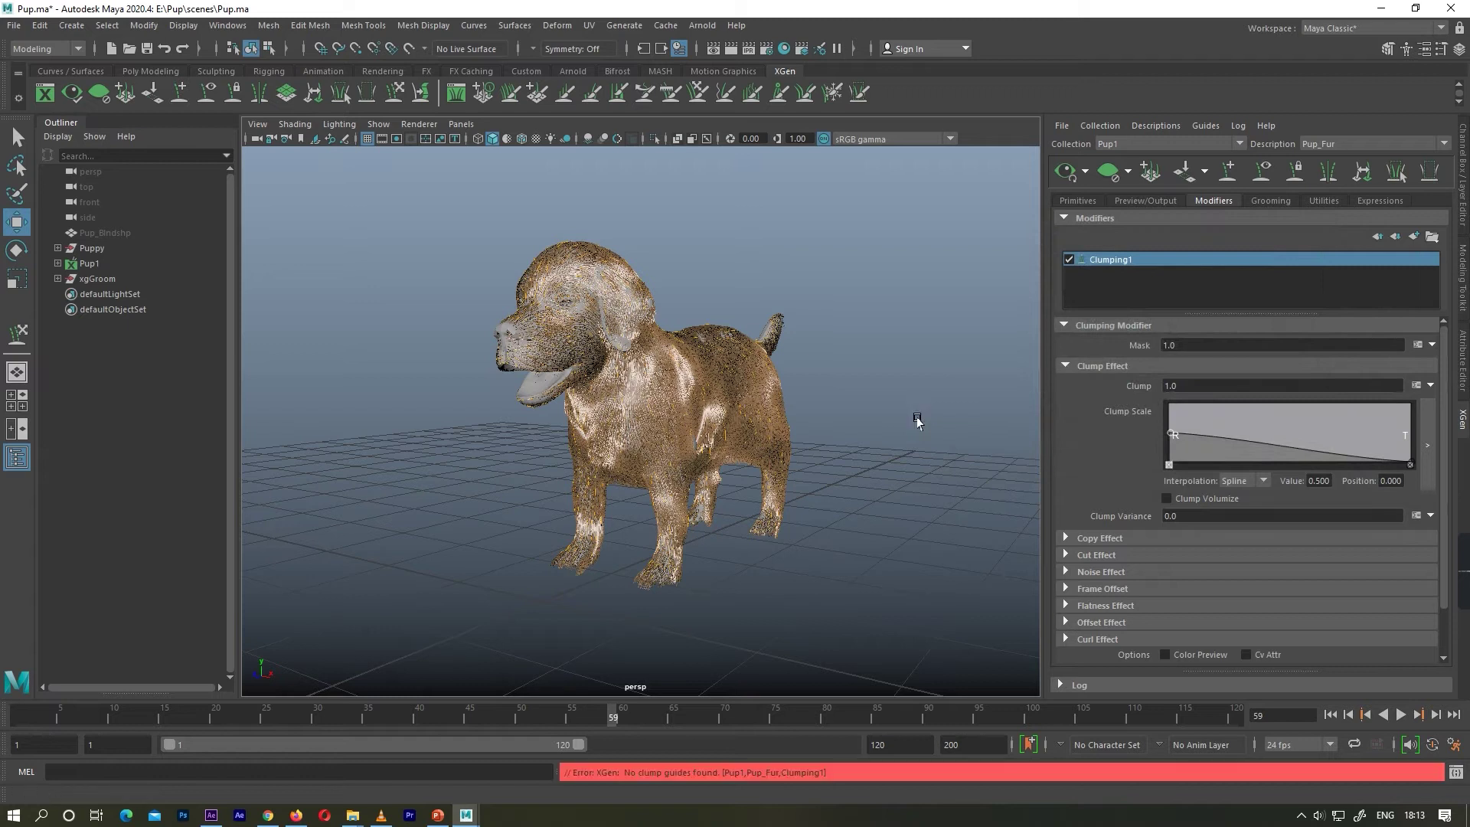
# Generate and save the clumping maps with a point density of 1.0, and refresh the fur preview
pyautogui.scroll(-2, 1297, 515)
pyautogui.click(1405, 626)
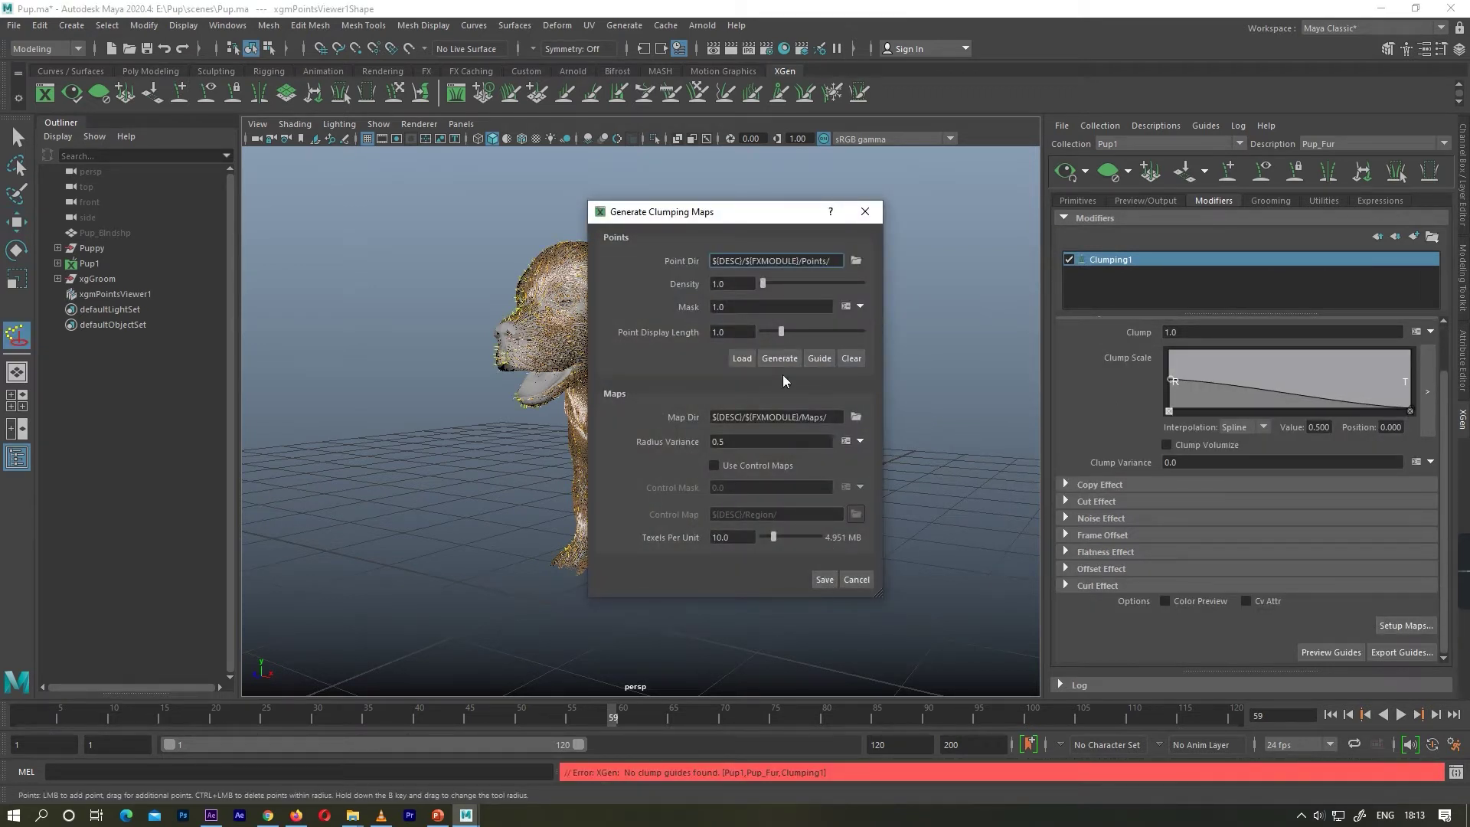
pyautogui.moveTo(754, 212); pyautogui.dragTo(1011, 204)
pyautogui.keyDown('alt'); pyautogui.moveTo(673, 358); pyautogui.dragTo(700, 398); pyautogui.keyUp('alt')
pyautogui.keyDown('alt'); pyautogui.moveTo(700, 398); pyautogui.dragTo(796, 497, button='right'); pyautogui.keyUp('alt')
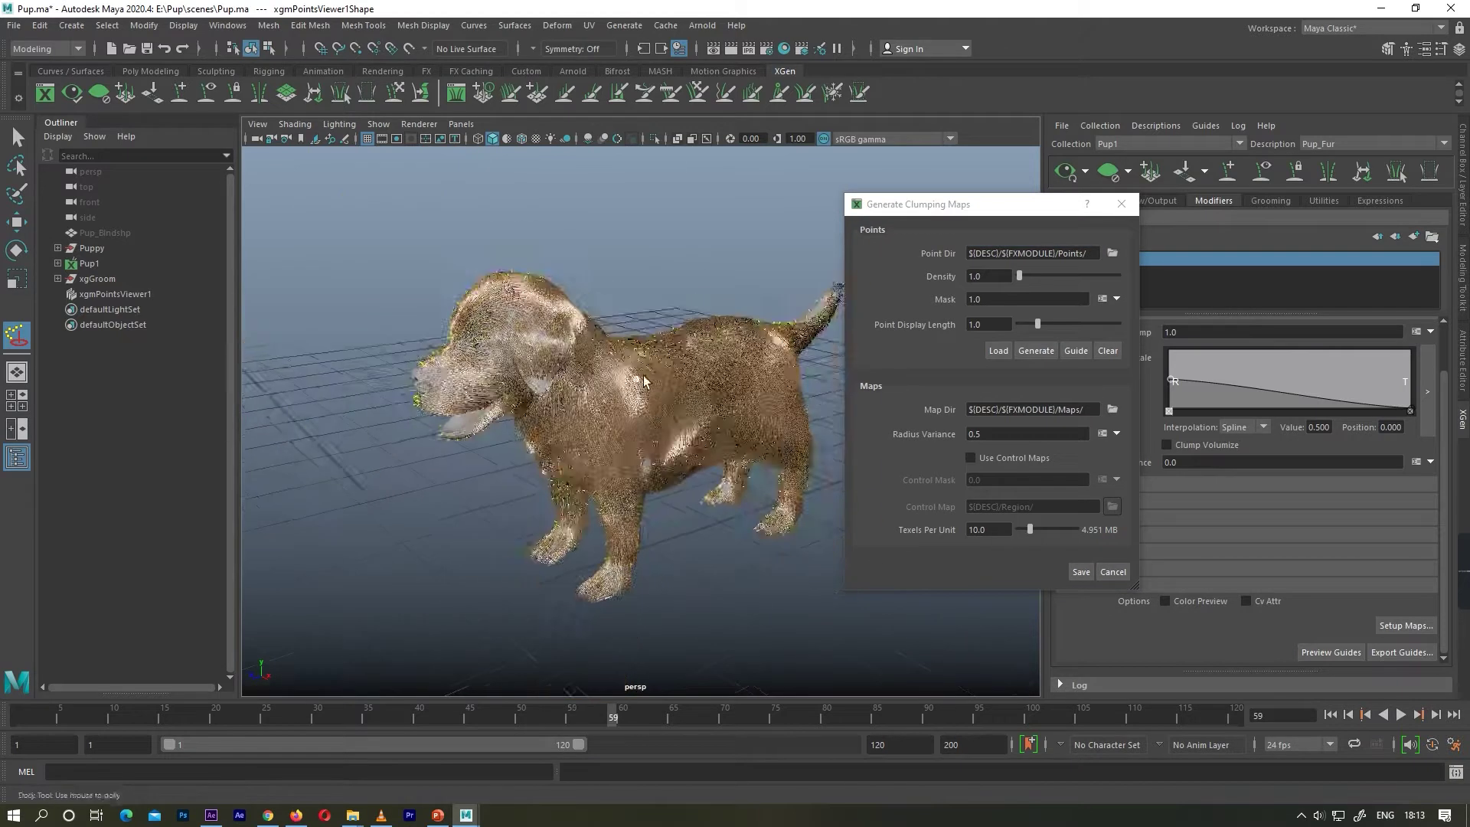
pyautogui.keyDown('alt'); pyautogui.moveTo(796, 497); pyautogui.dragTo(796, 466, button='middle'); pyautogui.keyUp('alt')
pyautogui.click(1089, 572)
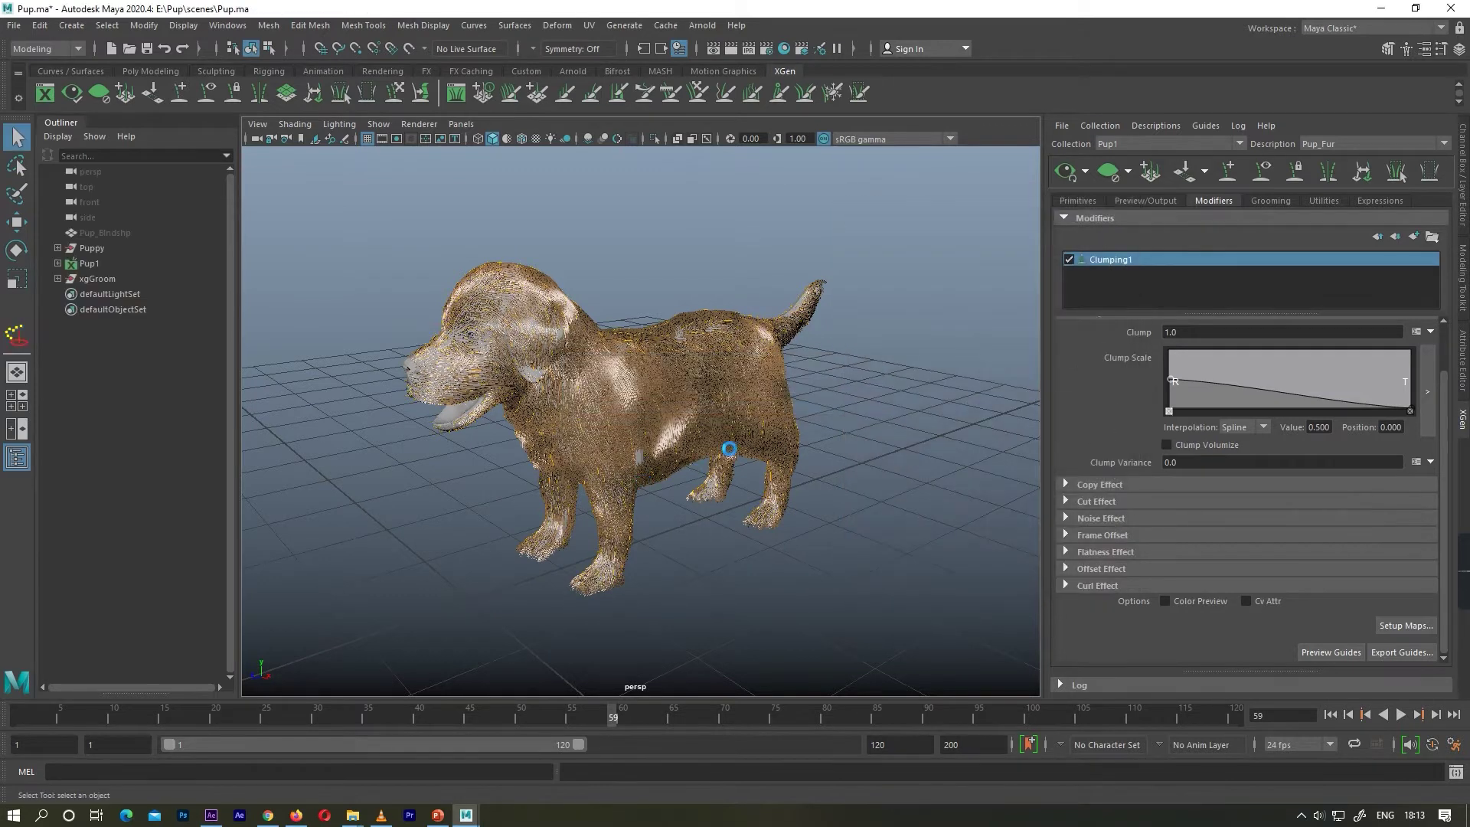
pyautogui.keyDown('alt'); pyautogui.moveTo(729, 454); pyautogui.dragTo(764, 496); pyautogui.keyUp('alt')
pyautogui.click(1252, 170)
pyautogui.keyDown('alt'); pyautogui.moveTo(689, 414); pyautogui.dragTo(746, 326); pyautogui.keyUp('alt')
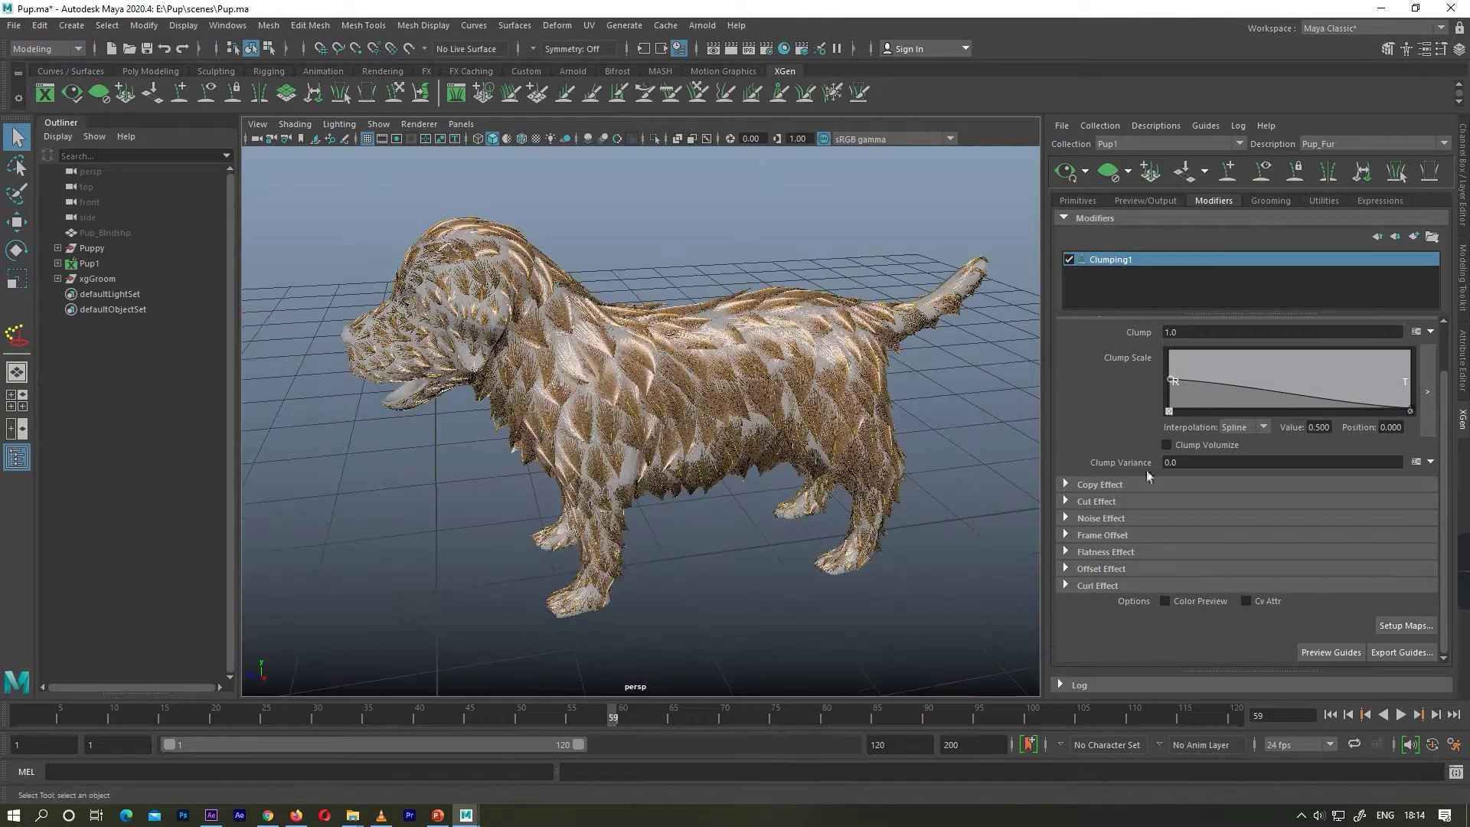
# Regenerate the clumping points with a density of 10 and save the clumping maps
pyautogui.click(1388, 628)
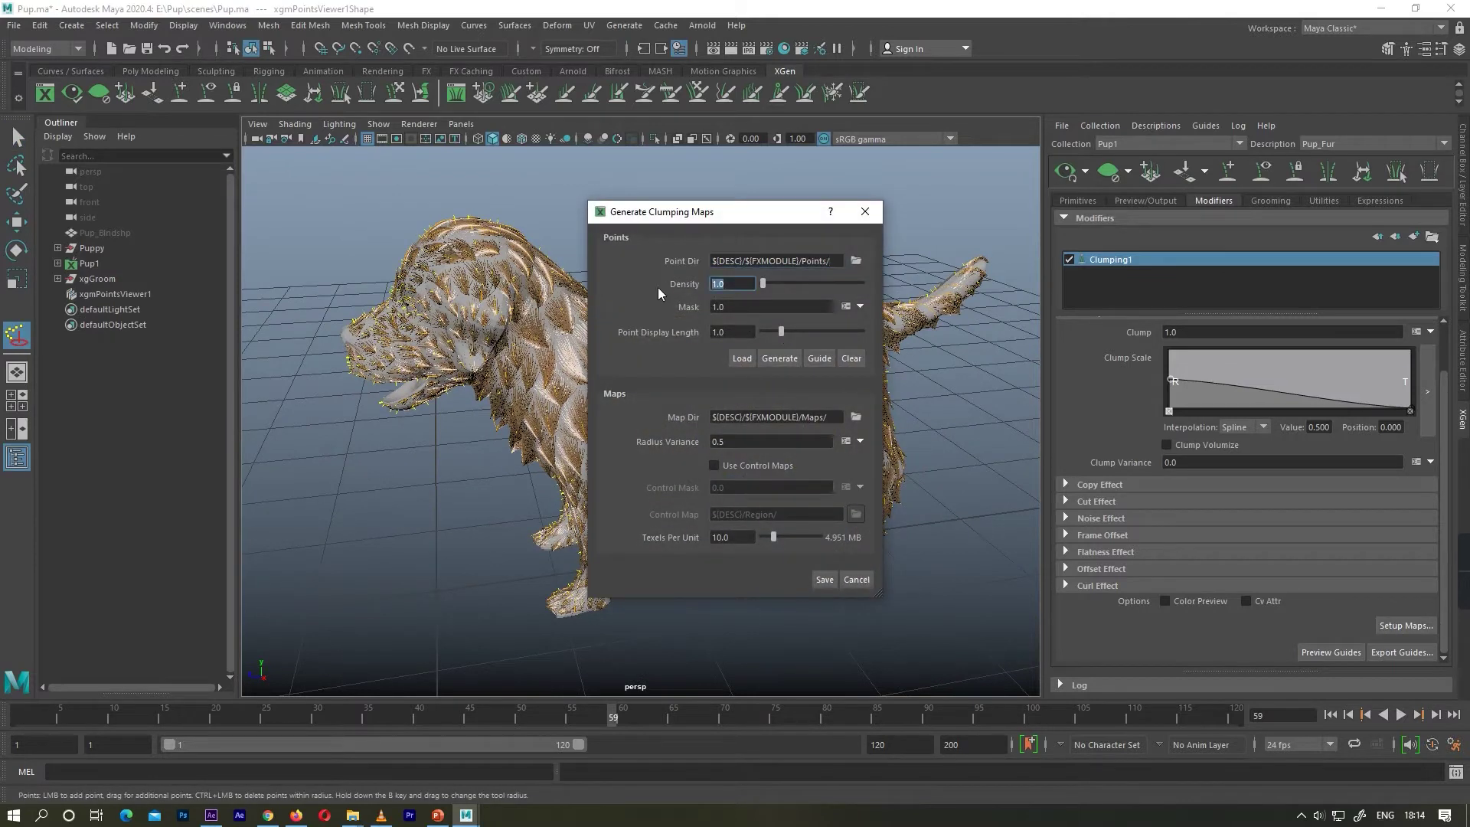
pyautogui.write('10')
pyautogui.press('Return')
pyautogui.click(767, 360)
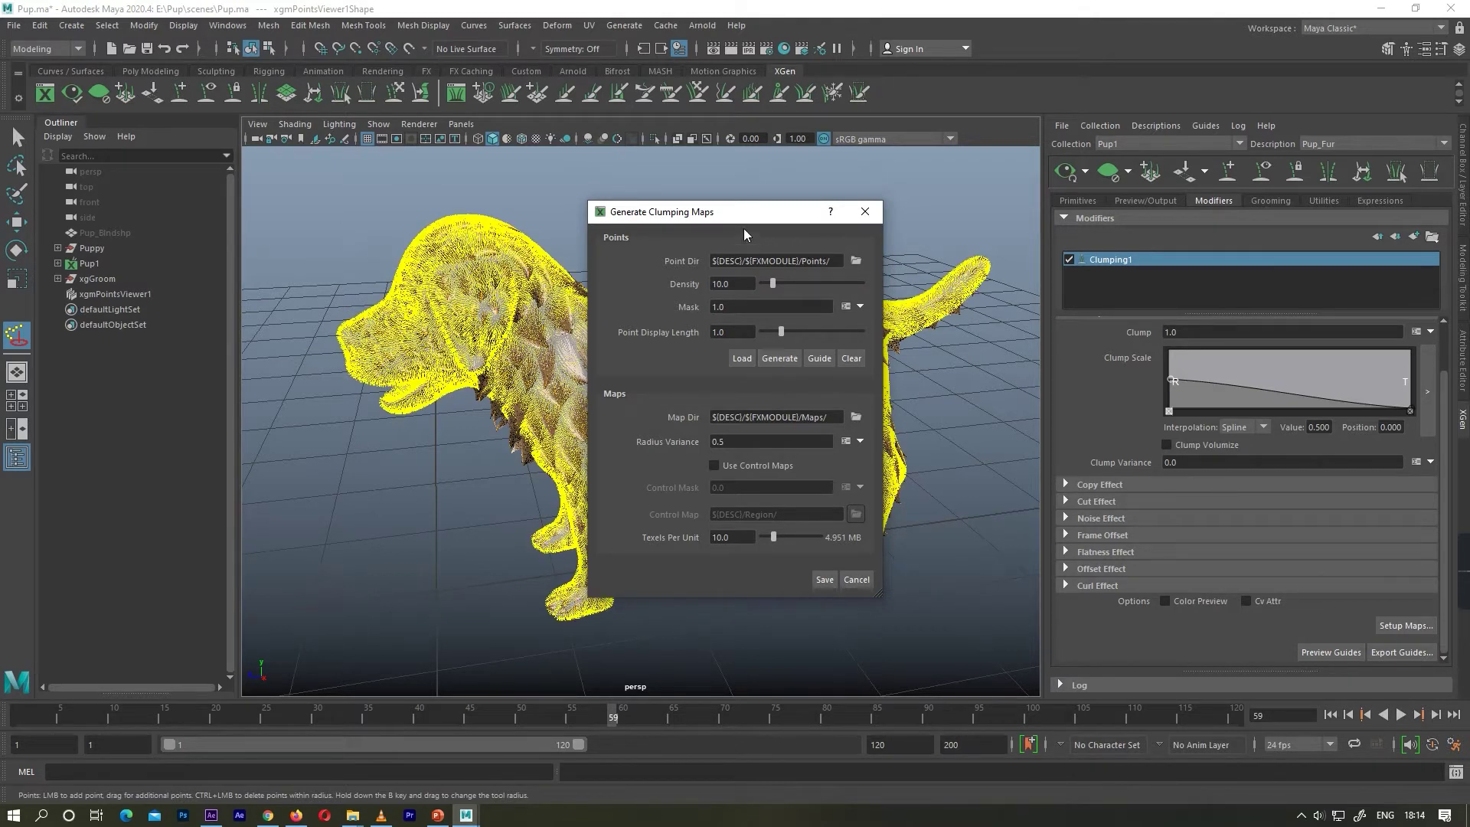
pyautogui.moveTo(741, 217); pyautogui.dragTo(1090, 209)
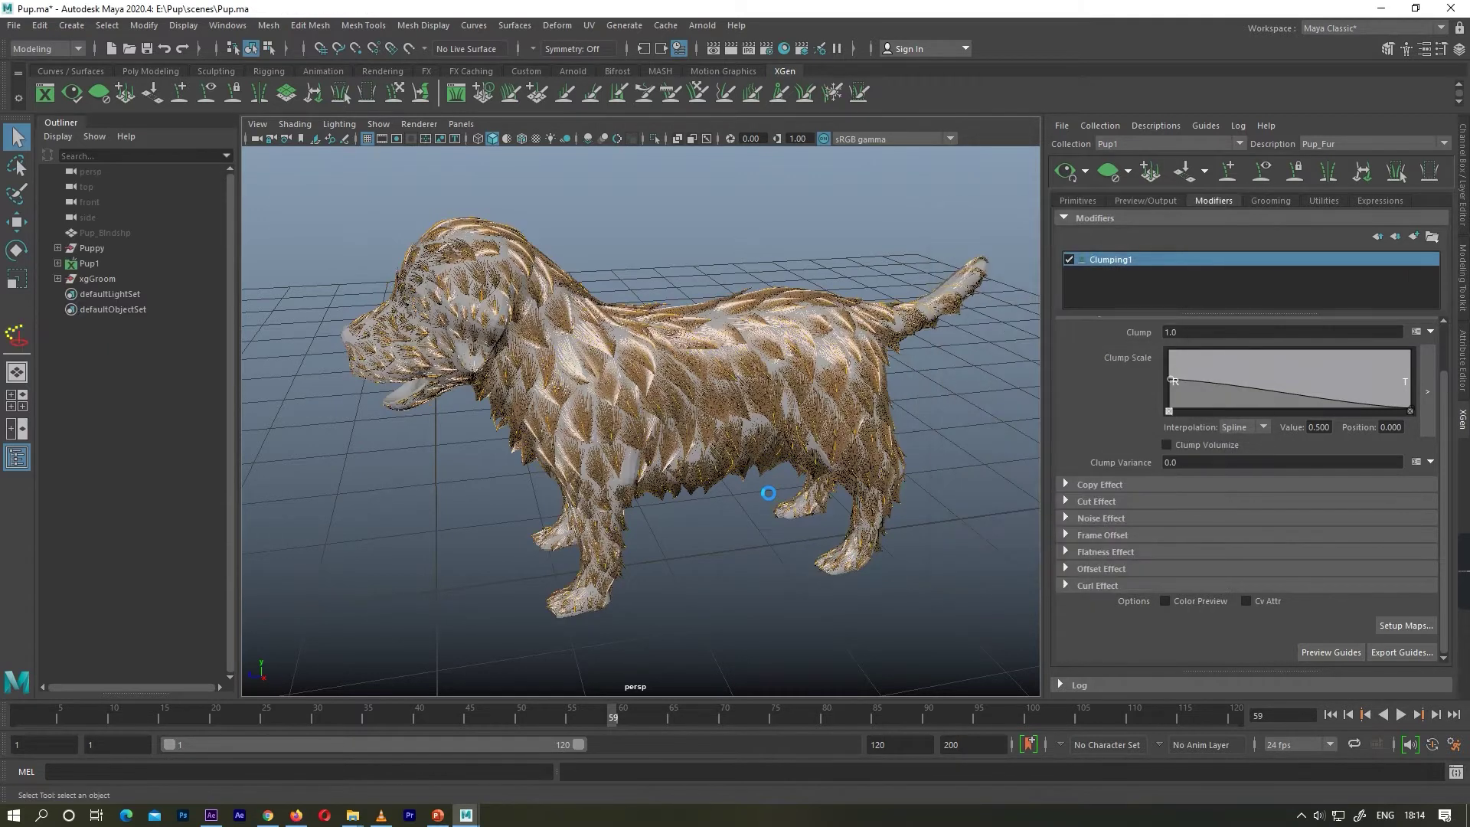
# Refresh the fur preview and examine the finer clumps on the puppy's chest, head and side
pyautogui.keyDown('alt'); pyautogui.moveTo(625, 364); pyautogui.dragTo(584, 337); pyautogui.keyUp('alt')
pyautogui.keyDown('alt'); pyautogui.moveTo(584, 337); pyautogui.dragTo(692, 439, button='right'); pyautogui.keyUp('alt')
pyautogui.keyDown('alt'); pyautogui.moveTo(692, 439); pyautogui.dragTo(620, 356, button='middle'); pyautogui.keyUp('alt')
pyautogui.keyDown('alt'); pyautogui.moveTo(620, 356); pyautogui.dragTo(771, 417); pyautogui.keyUp('alt')
pyautogui.keyDown('alt'); pyautogui.moveTo(770, 416); pyautogui.dragTo(715, 397, button='right'); pyautogui.keyUp('alt')
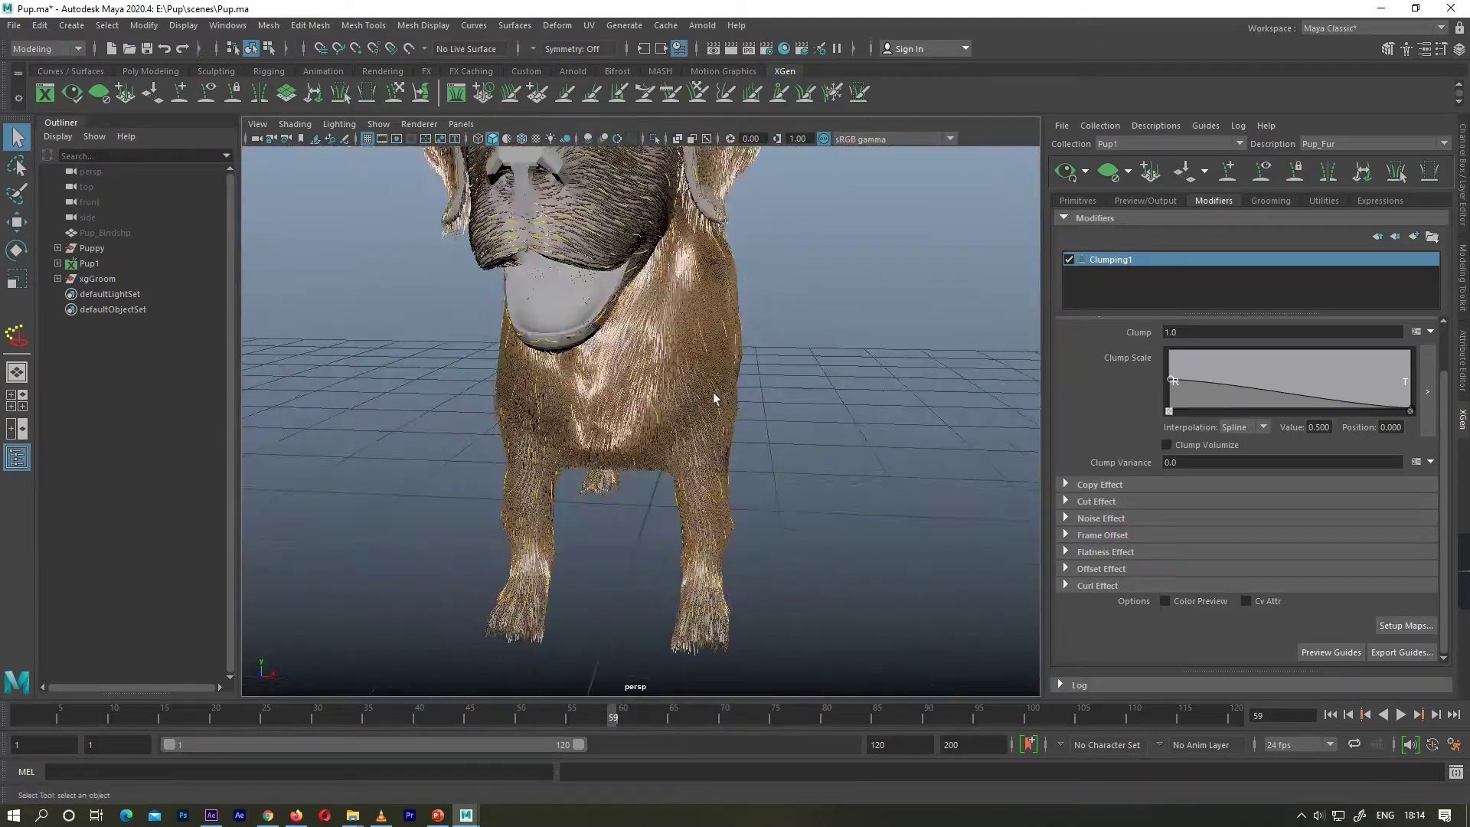
pyautogui.keyDown('alt'); pyautogui.moveTo(674, 299); pyautogui.dragTo(704, 403, button='middle'); pyautogui.keyUp('alt')
pyautogui.keyDown('alt'); pyautogui.moveTo(704, 404); pyautogui.dragTo(643, 363); pyautogui.keyUp('alt')
pyautogui.scroll(2, 682, 416)
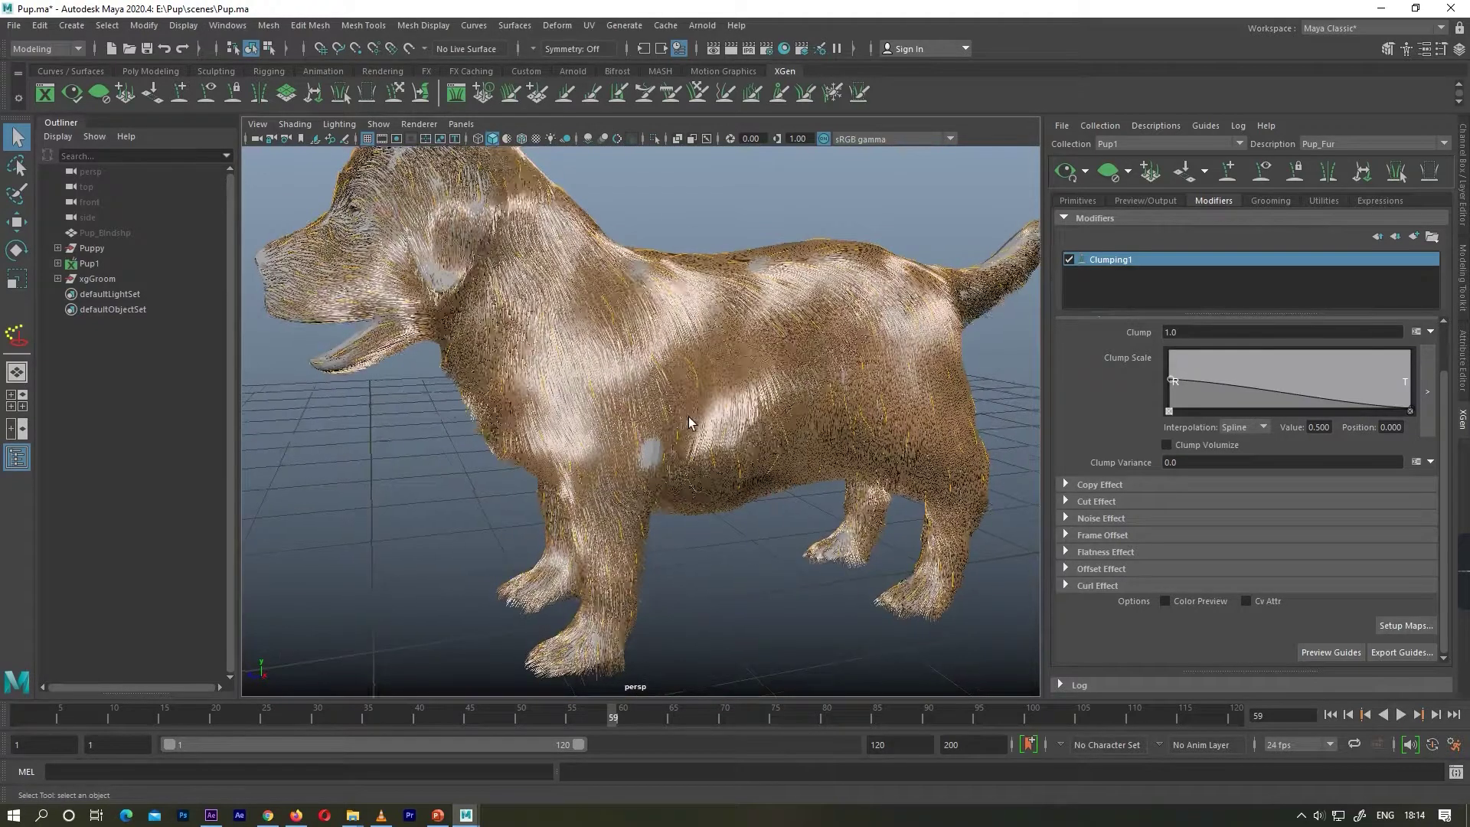
# Enable the Clumping modifier's Color Preview and inspect the individual clumps across the face and body
pyautogui.scroll(-2, 689, 423)
pyautogui.keyDown('alt'); pyautogui.moveTo(712, 498); pyautogui.dragTo(685, 306, button='middle'); pyautogui.keyUp('alt')
pyautogui.scroll(6, 705, 417)
pyautogui.keyDown('alt'); pyautogui.moveTo(705, 416); pyautogui.dragTo(666, 377); pyautogui.keyUp('alt')
pyautogui.scroll(-3, 623, 388)
pyautogui.scroll(-3, 666, 367)
pyautogui.keyDown('alt'); pyautogui.moveTo(666, 345); pyautogui.dragTo(672, 394, button='middle'); pyautogui.keyUp('alt')
pyautogui.keyDown('alt'); pyautogui.moveTo(672, 394); pyautogui.dragTo(949, 416); pyautogui.keyUp('alt')
pyautogui.keyDown('alt'); pyautogui.moveTo(658, 426); pyautogui.dragTo(876, 426, button='middle'); pyautogui.keyUp('alt')
pyautogui.keyDown('alt'); pyautogui.moveTo(877, 425); pyautogui.dragTo(679, 376); pyautogui.keyUp('alt')
pyautogui.keyDown('alt'); pyautogui.moveTo(596, 434); pyautogui.dragTo(626, 400, button='middle'); pyautogui.keyUp('alt')
pyautogui.scroll(3, 626, 401)
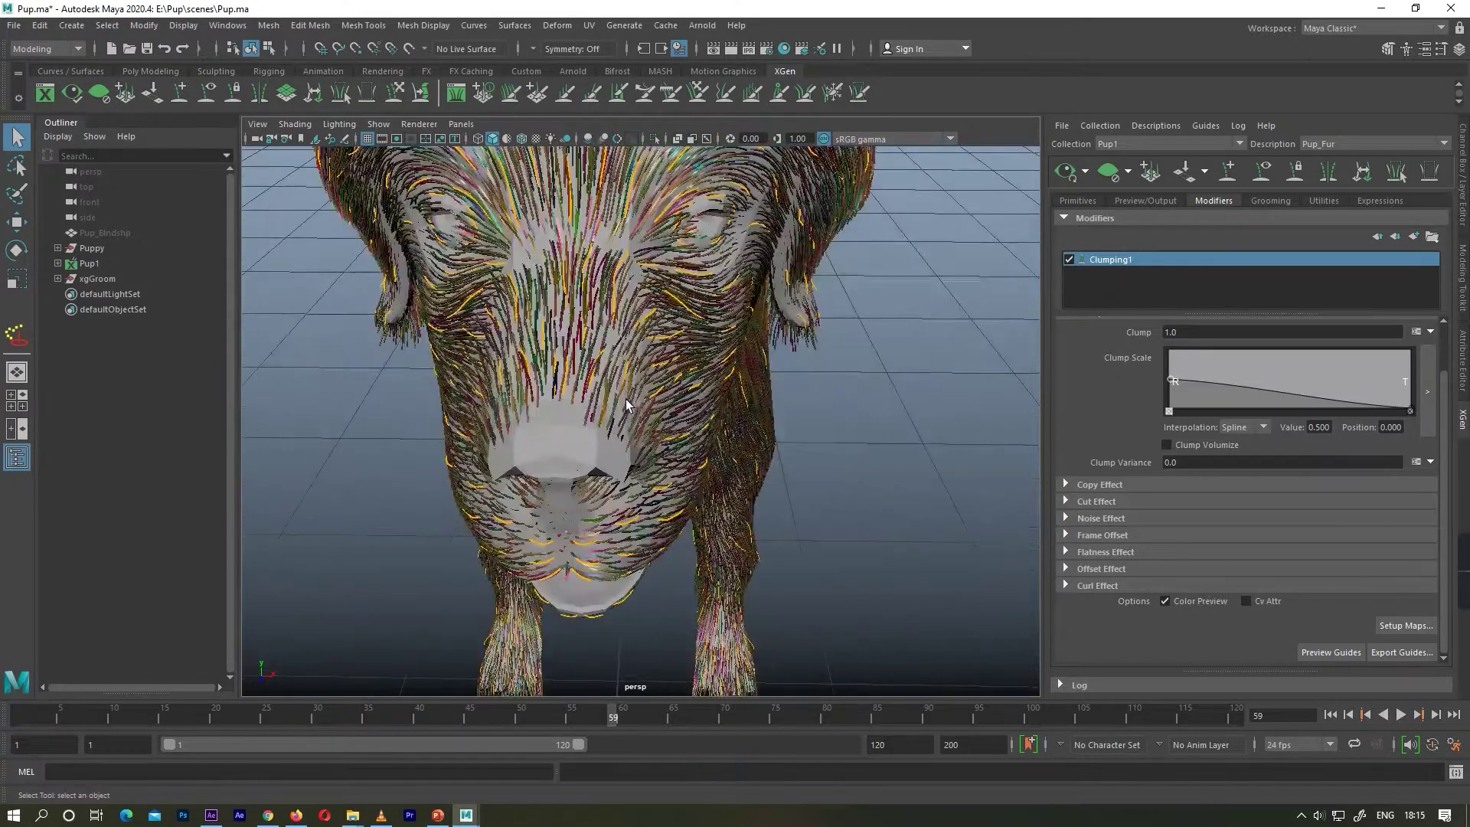
pyautogui.scroll(-6, 695, 373)
pyautogui.keyDown('alt'); pyautogui.moveTo(695, 374); pyautogui.dragTo(590, 350); pyautogui.keyUp('alt')
pyautogui.keyDown('alt'); pyautogui.moveTo(590, 351); pyautogui.dragTo(659, 371, button='middle'); pyautogui.keyUp('alt')
pyautogui.keyDown('alt'); pyautogui.moveTo(658, 370); pyautogui.dragTo(742, 379, button='right'); pyautogui.keyUp('alt')
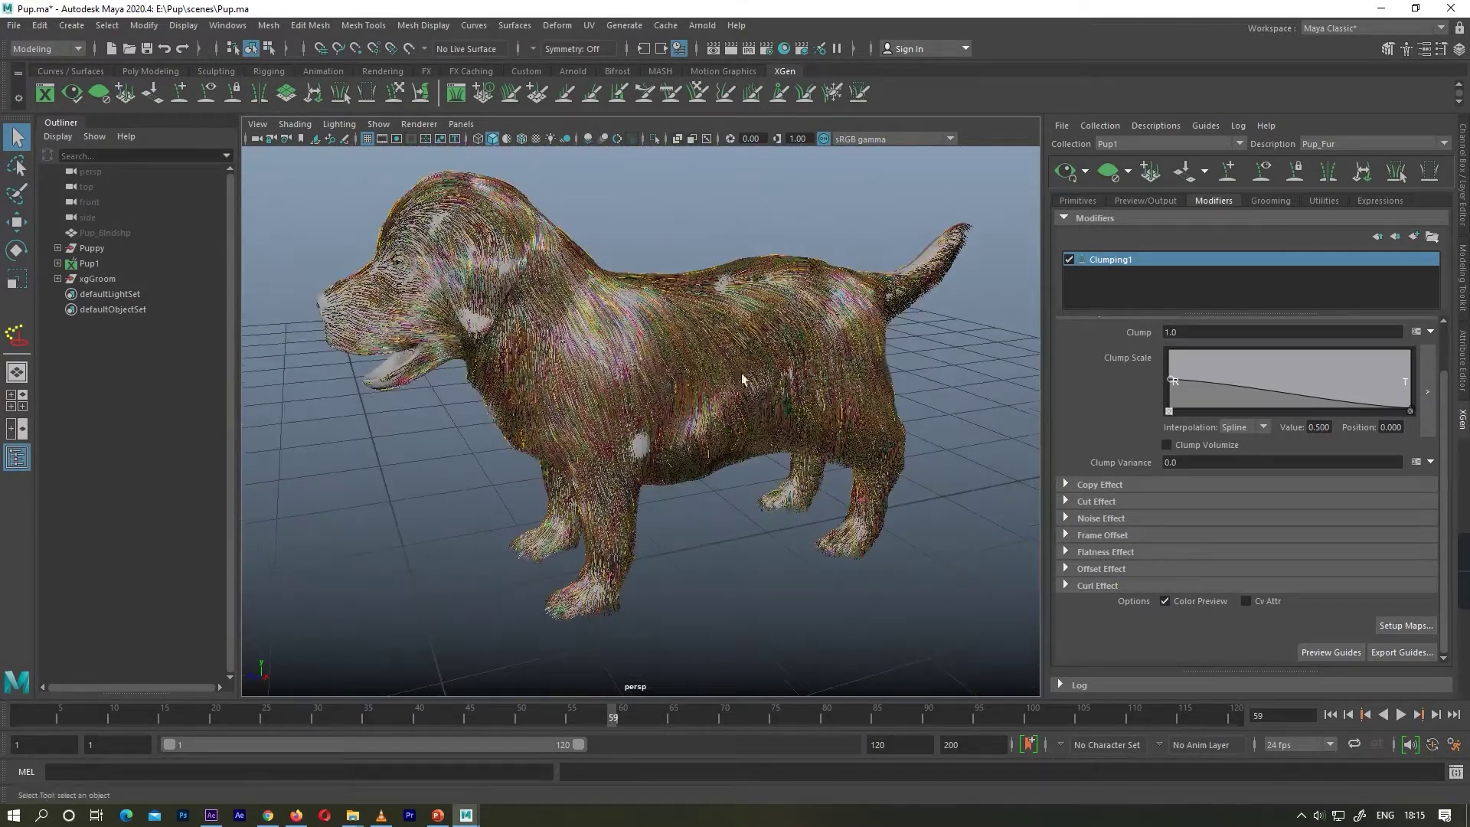
# Set the fur primitives' width to 0.04 and check the thinner hairs along the body
pyautogui.click(1078, 201)
pyautogui.scroll(2, 1132, 354)
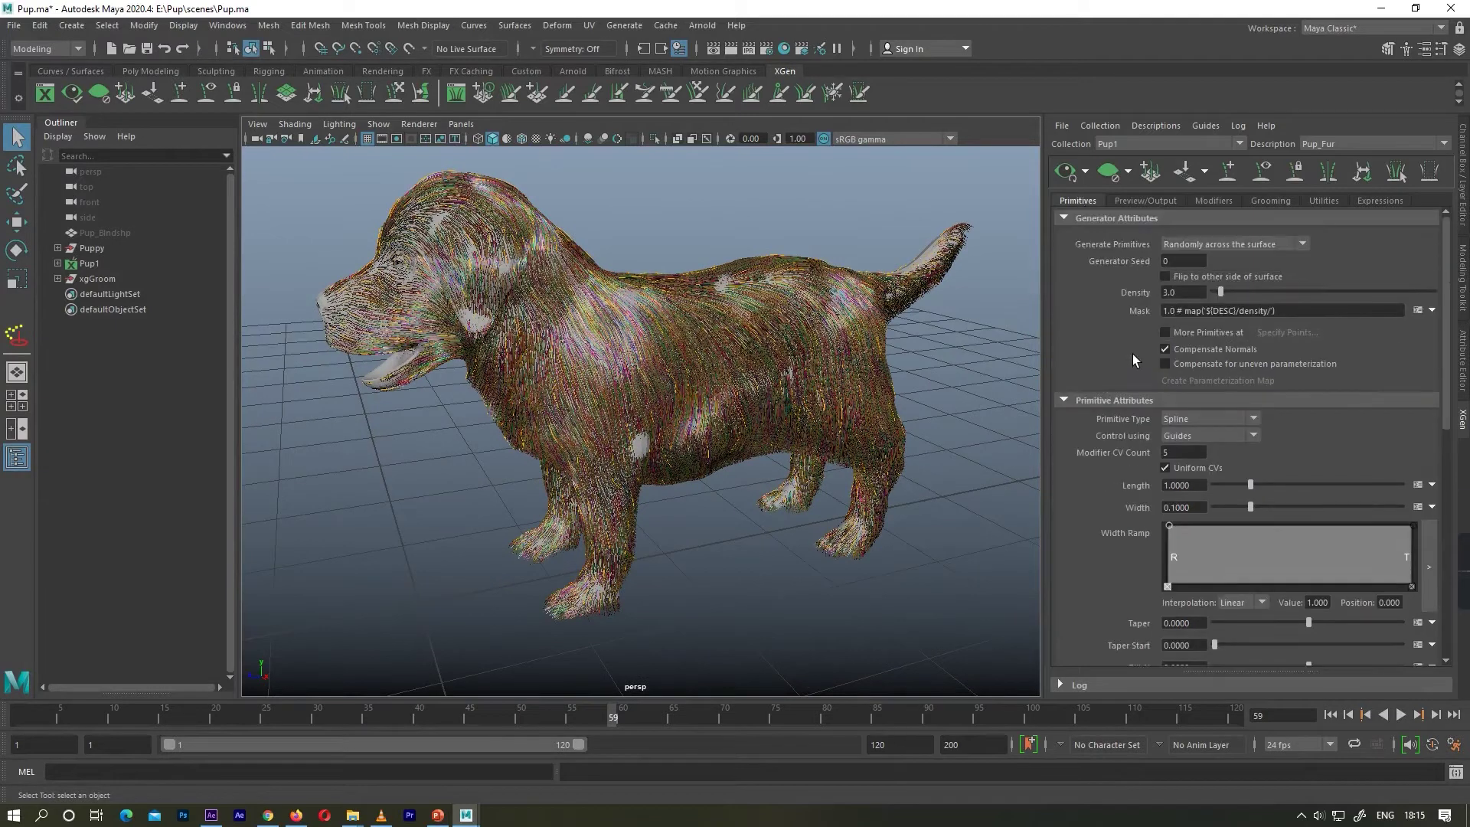
pyautogui.scroll(-2, 1132, 354)
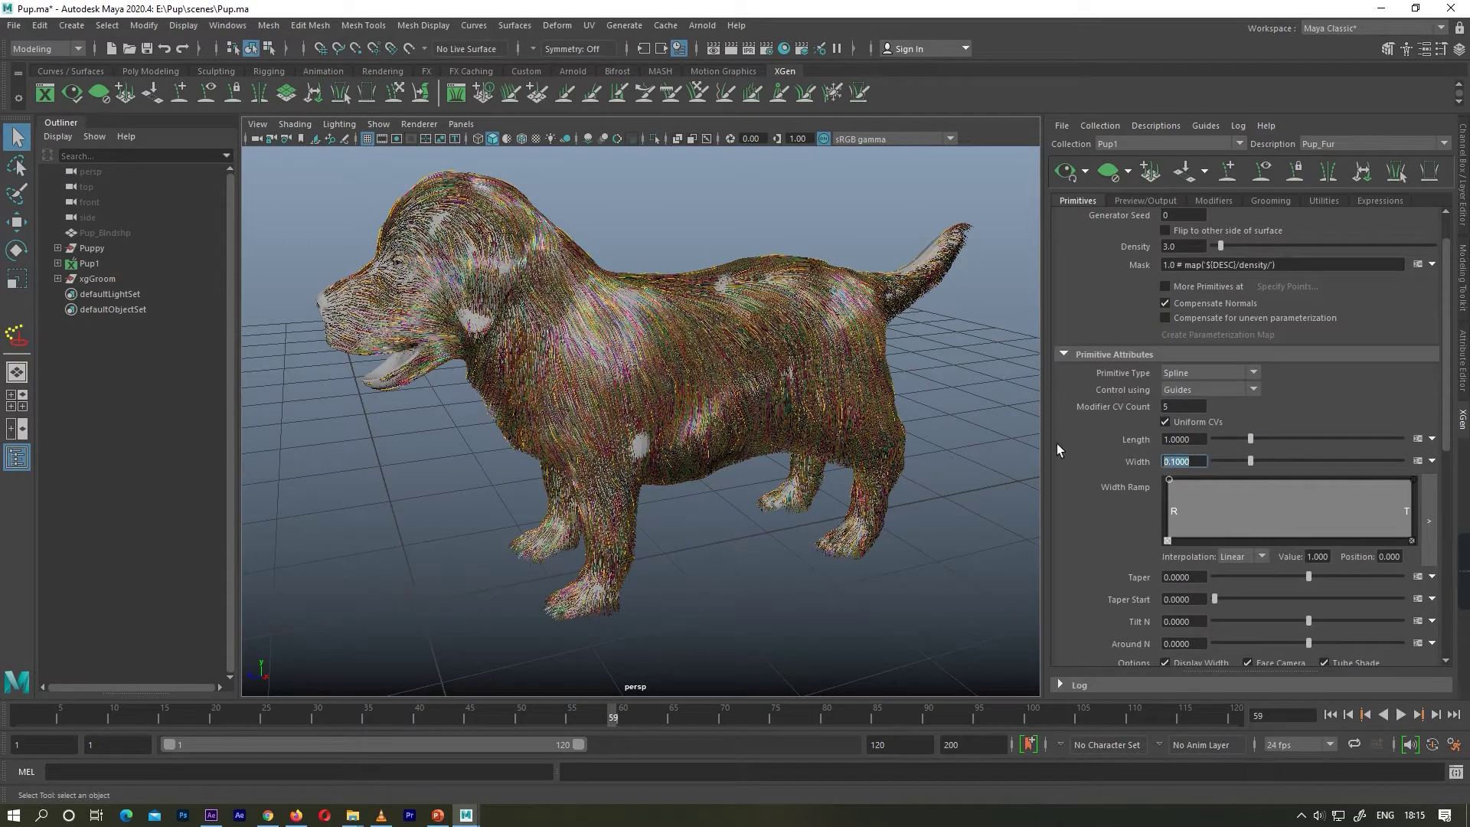
pyautogui.write('0.04')
pyautogui.press('Return')
pyautogui.keyDown('alt'); pyautogui.moveTo(899, 465); pyautogui.dragTo(728, 446); pyautogui.keyUp('alt')
pyautogui.scroll(4, 735, 449)
pyautogui.scroll(-6, 742, 433)
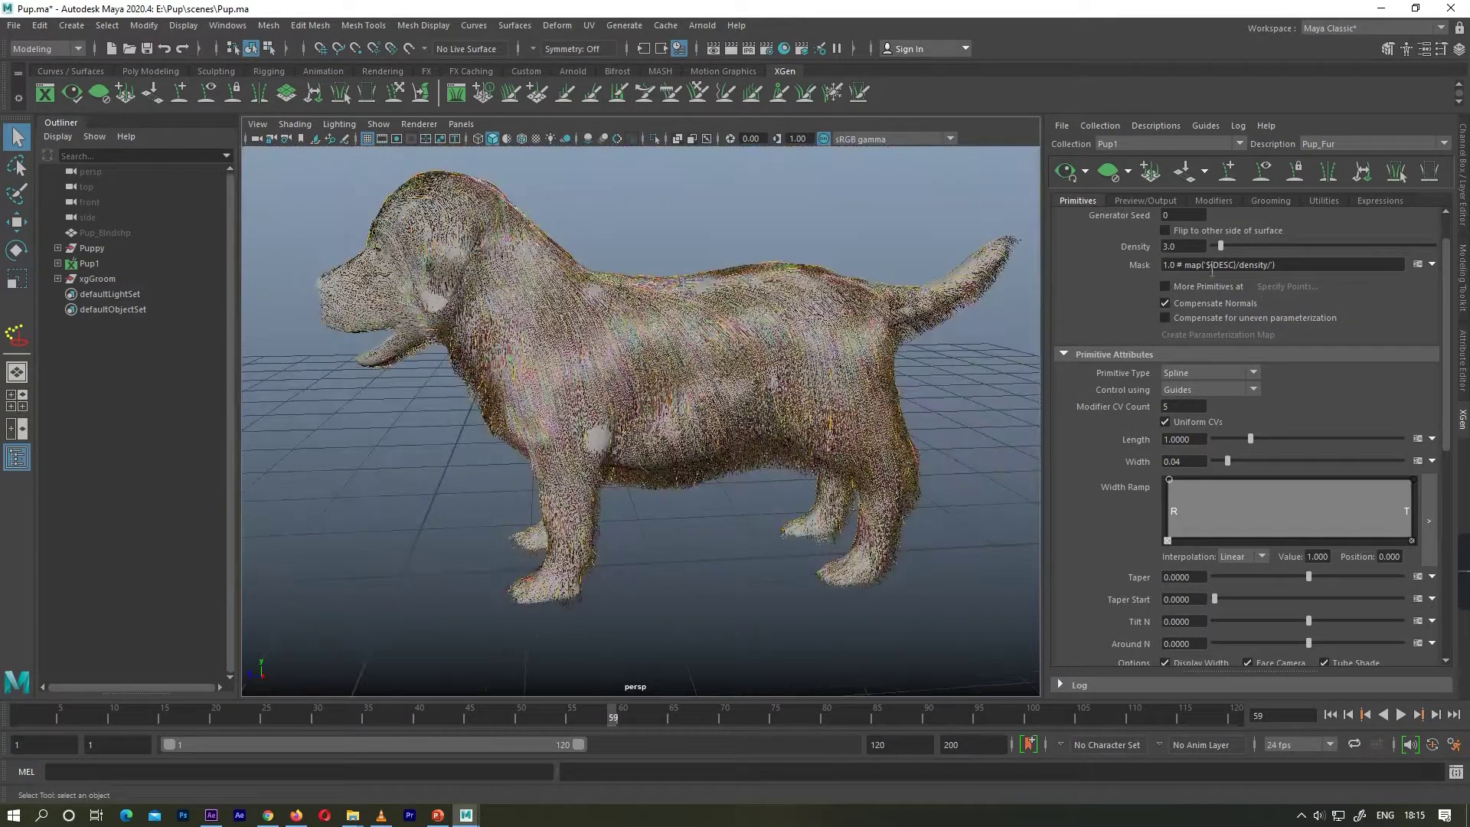
# Set the fur density to 10 and lower the tip of the Width Ramp to a value of about 0.289
pyautogui.write('10')
pyautogui.press('Return')
pyautogui.moveTo(1413, 479); pyautogui.dragTo(1411, 492)
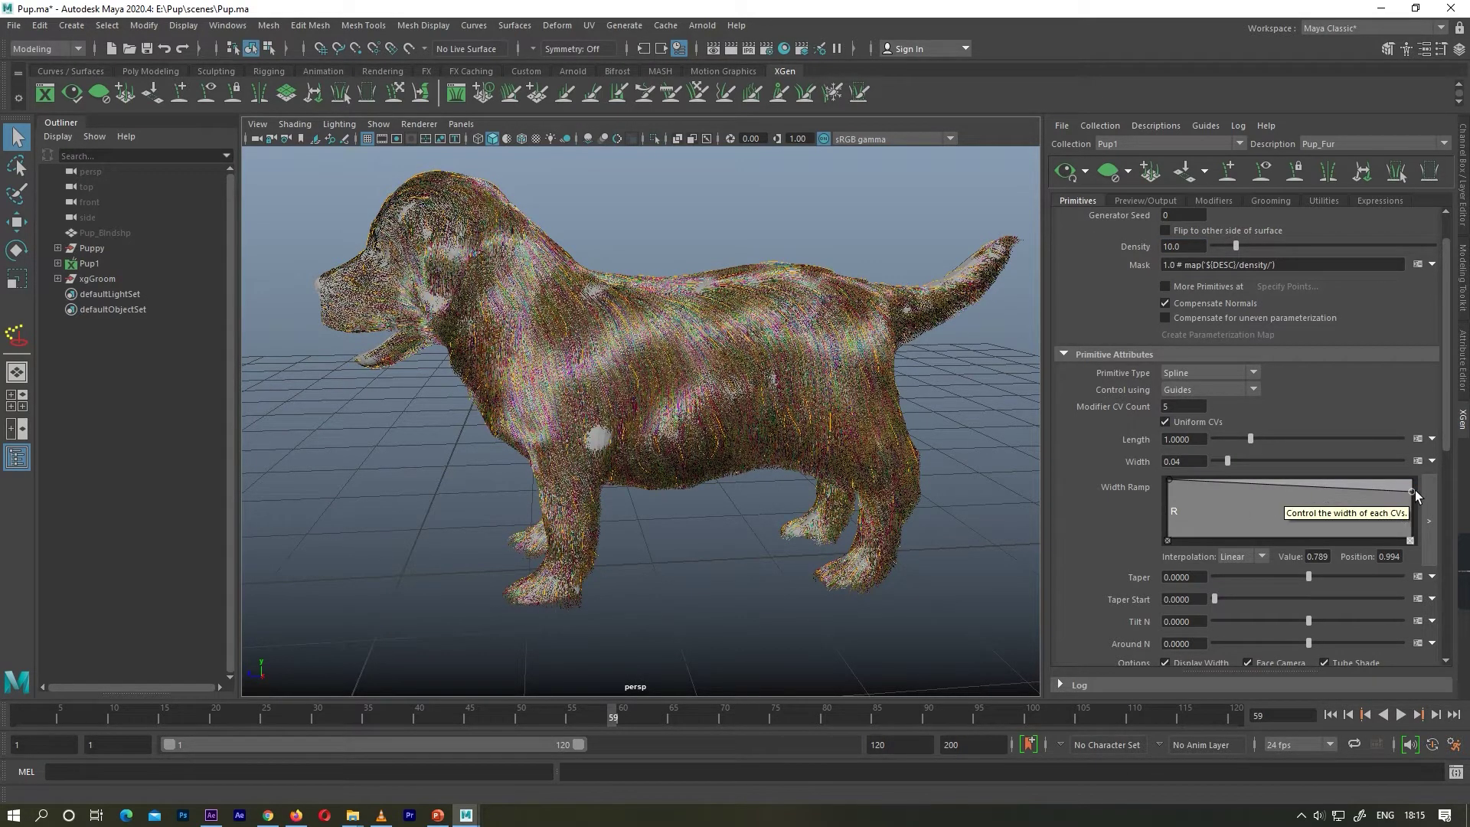
pyautogui.moveTo(1411, 509); pyautogui.dragTo(1412, 520)
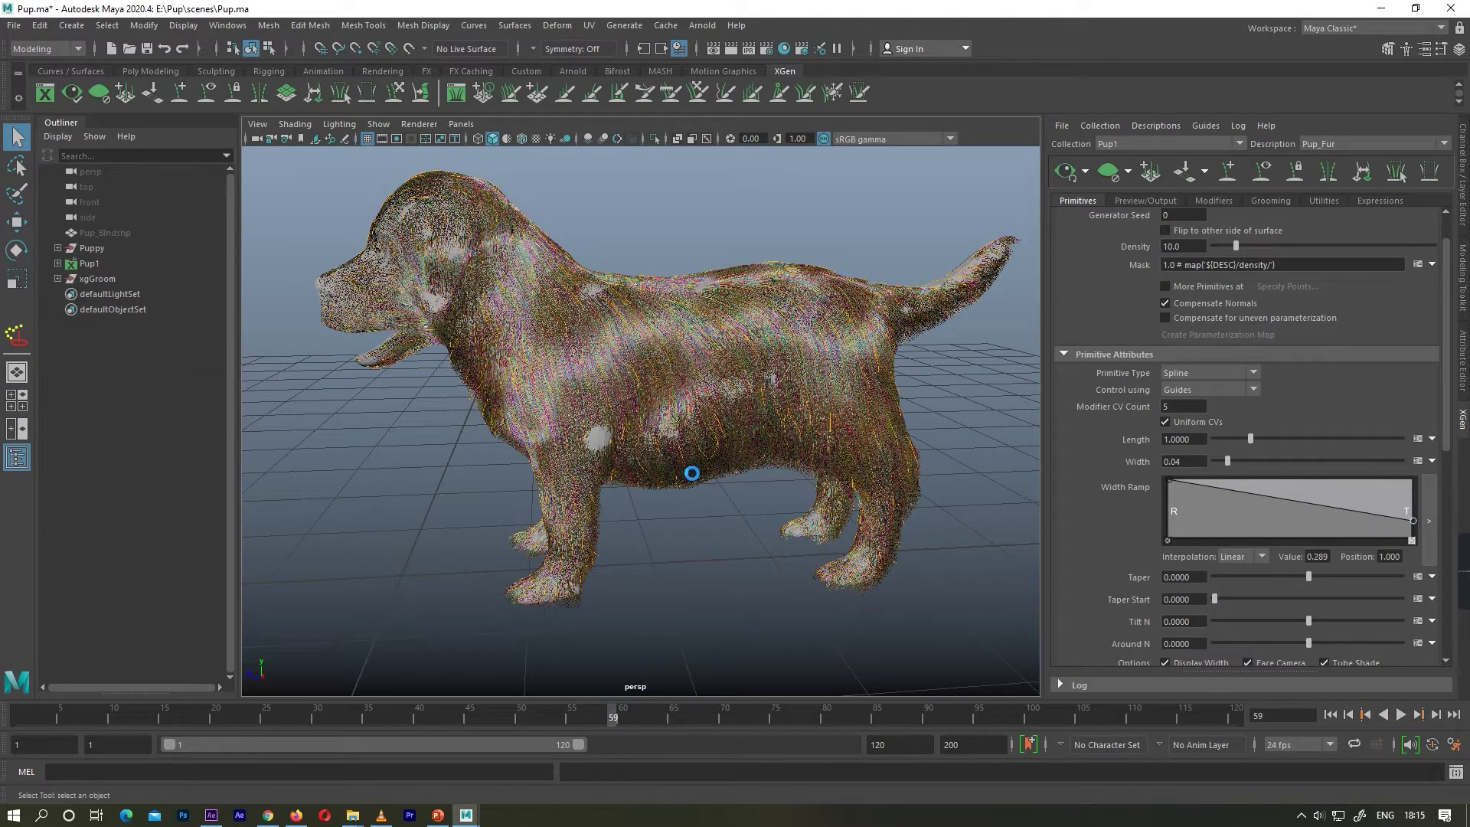
# Examine the denser, tapered fur on the puppy's head, ears and body from several angles
pyautogui.moveTo(626, 479)
pyautogui.keyDown('alt'); pyautogui.mouseDown()
pyautogui.moveTo(864, 456)
pyautogui.moveTo(949, 467)
pyautogui.moveTo(846, 498)
pyautogui.moveTo(985, 498)
pyautogui.moveTo(628, 478)
pyautogui.mouseUp(); pyautogui.keyUp('alt')
pyautogui.keyDown('alt'); pyautogui.moveTo(584, 352); pyautogui.dragTo(681, 386, button='right'); pyautogui.keyUp('alt')
pyautogui.keyDown('alt'); pyautogui.moveTo(681, 386); pyautogui.dragTo(618, 376); pyautogui.keyUp('alt')
pyautogui.keyDown('alt'); pyautogui.moveTo(619, 377); pyautogui.dragTo(610, 377, button='middle'); pyautogui.keyUp('alt')
pyautogui.keyDown('alt'); pyautogui.moveTo(609, 377); pyautogui.dragTo(896, 424); pyautogui.keyUp('alt')
pyautogui.press('w')
pyautogui.keyDown('alt'); pyautogui.moveTo(673, 353); pyautogui.dragTo(737, 352, button='right'); pyautogui.keyUp('alt')
pyautogui.keyDown('alt'); pyautogui.moveTo(737, 352); pyautogui.dragTo(649, 358); pyautogui.keyUp('alt')
pyautogui.keyDown('alt'); pyautogui.moveTo(649, 358); pyautogui.dragTo(672, 361, button='right'); pyautogui.keyUp('alt')
pyautogui.keyDown('alt'); pyautogui.moveTo(672, 361); pyautogui.dragTo(667, 369); pyautogui.keyUp('alt')
pyautogui.keyDown('alt'); pyautogui.moveTo(667, 369); pyautogui.dragTo(697, 397, button='right'); pyautogui.keyUp('alt')
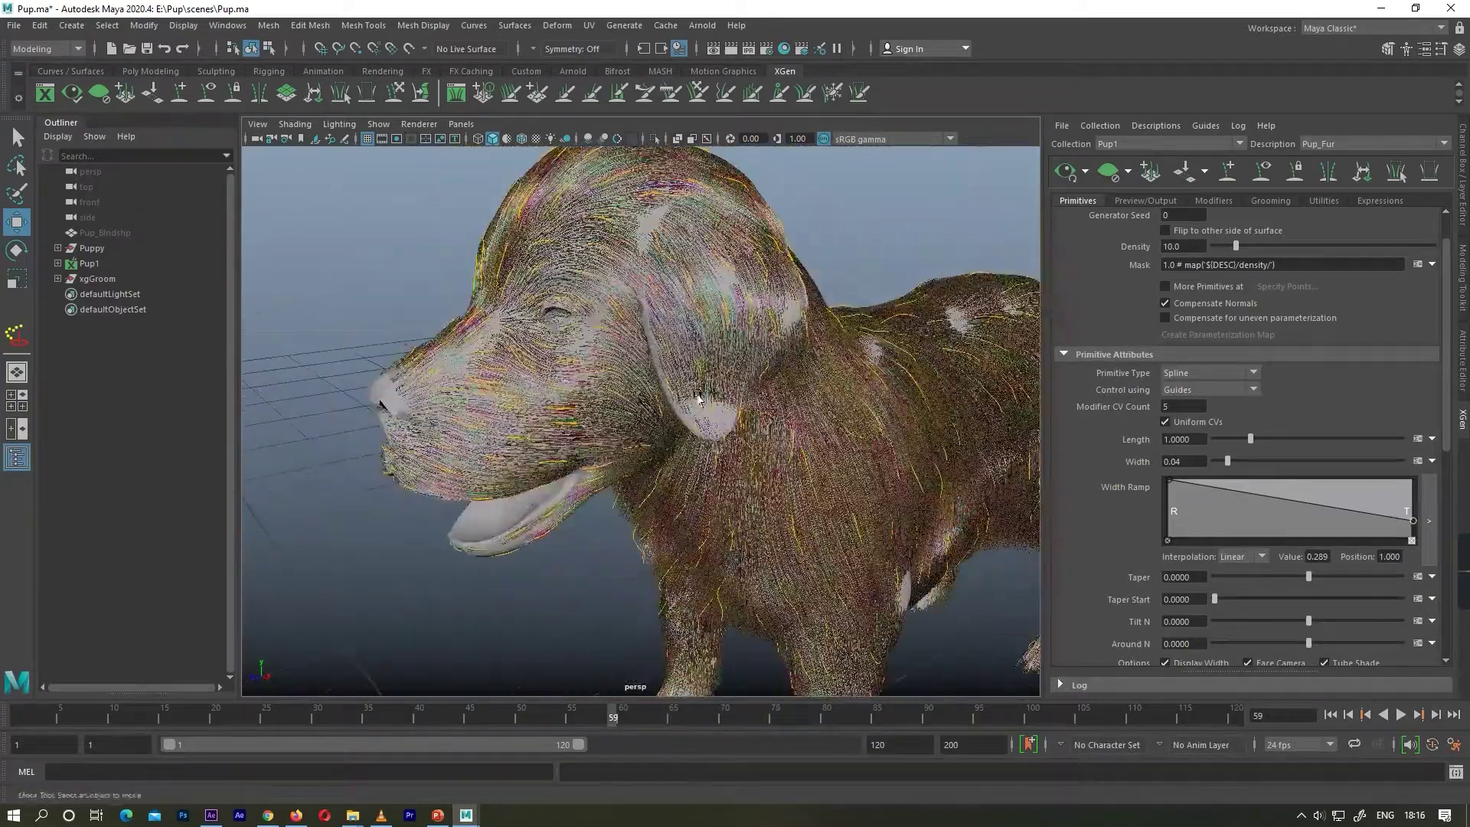
pyautogui.keyDown('alt'); pyautogui.moveTo(670, 389); pyautogui.dragTo(918, 476); pyautogui.keyUp('alt')
pyautogui.scroll(-5, 1266, 536)
pyautogui.scroll(5, 1261, 508)
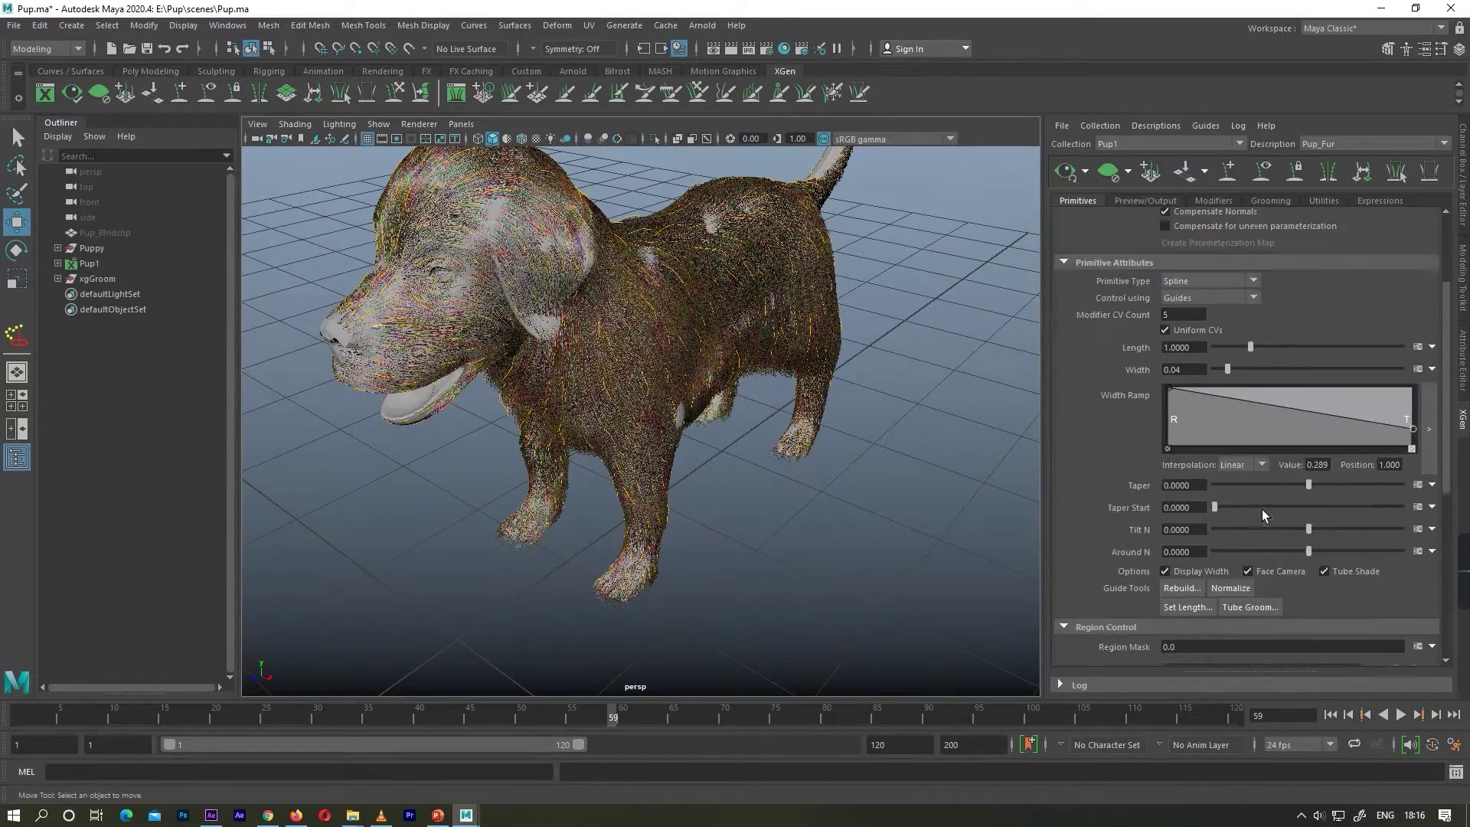
# Regenerate the Clumping modifier's points with a density of 16 and save the clumping maps
pyautogui.click(1214, 200)
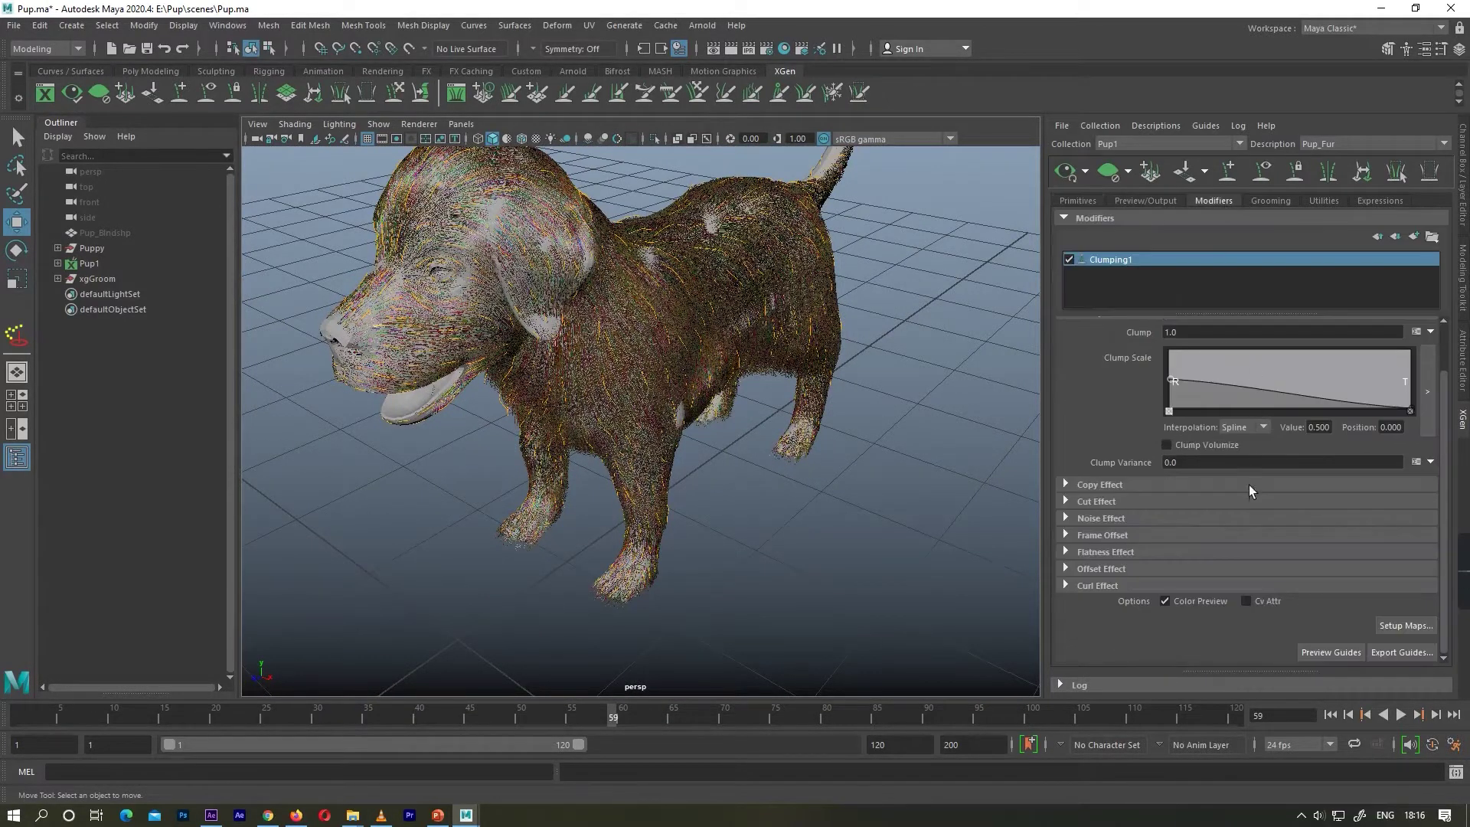
pyautogui.click(1406, 625)
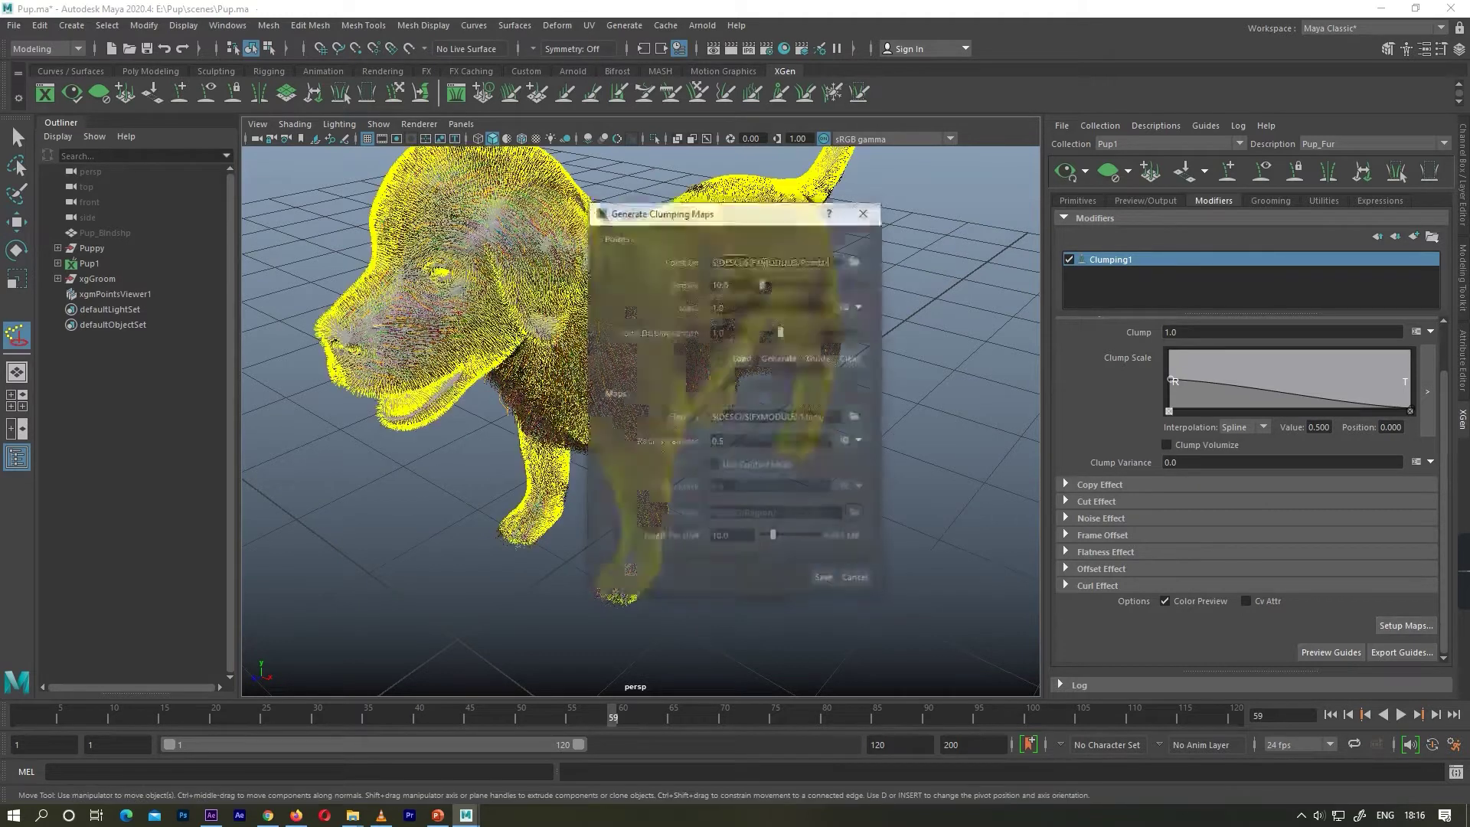
pyautogui.write('16')
pyautogui.press('Return')
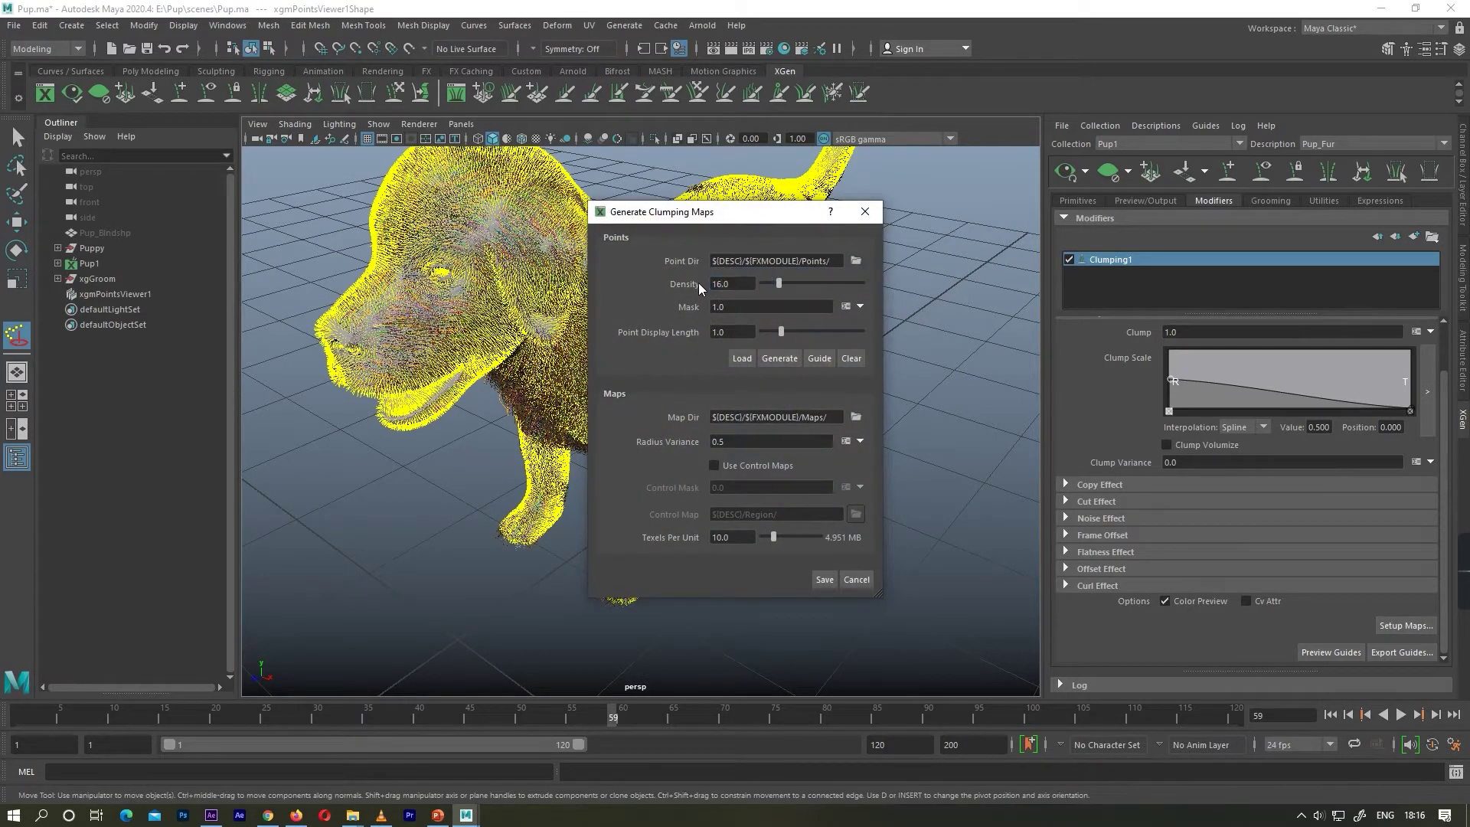
pyautogui.click(778, 358)
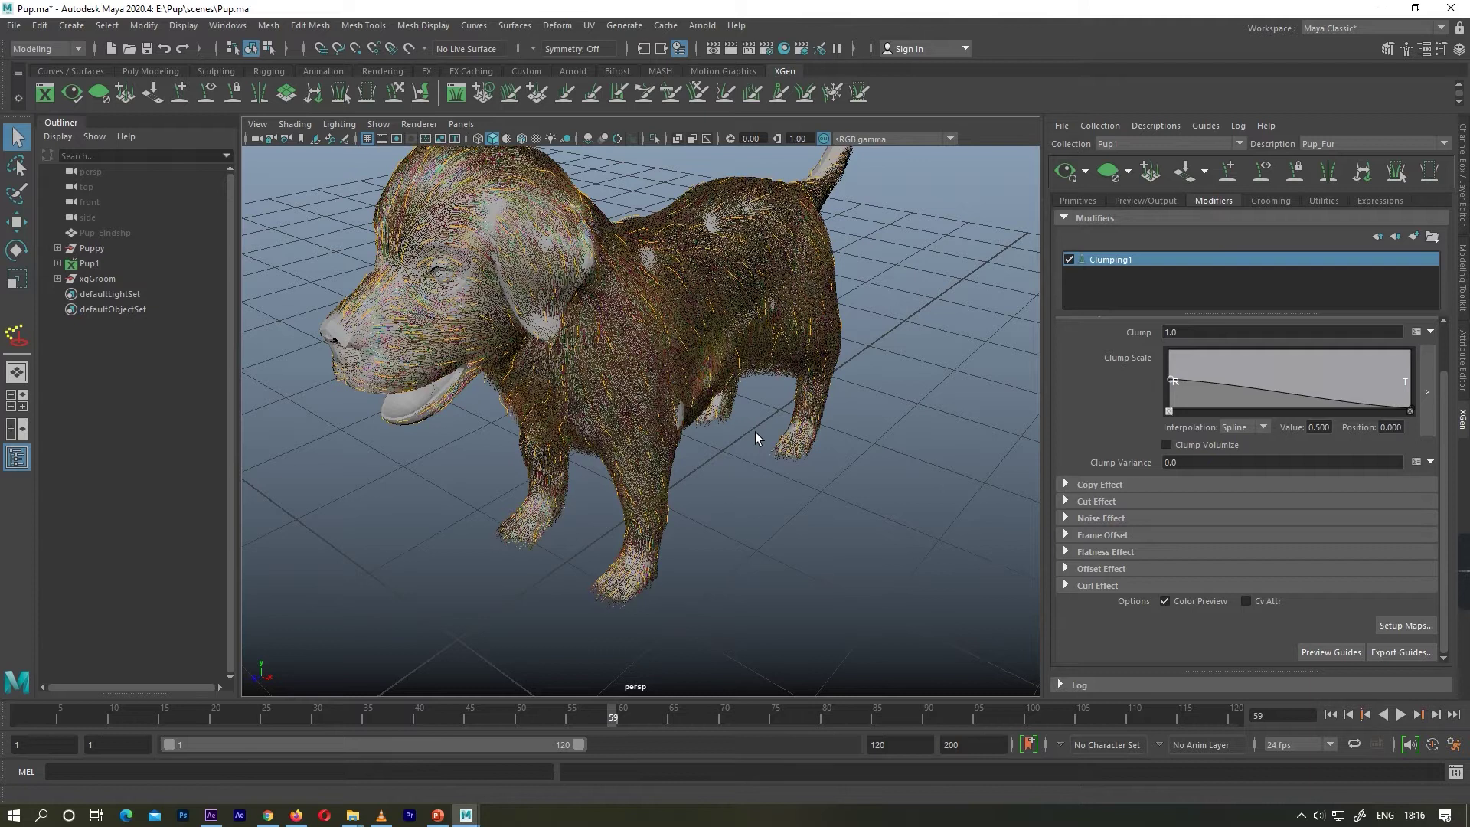
# Check the clumped fur preview around the puppy and clear it so only the bare mesh and guides are displayed
pyautogui.scroll(-3, 727, 425)
pyautogui.keyDown('alt'); pyautogui.moveTo(727, 425); pyautogui.dragTo(923, 355); pyautogui.keyUp('alt')
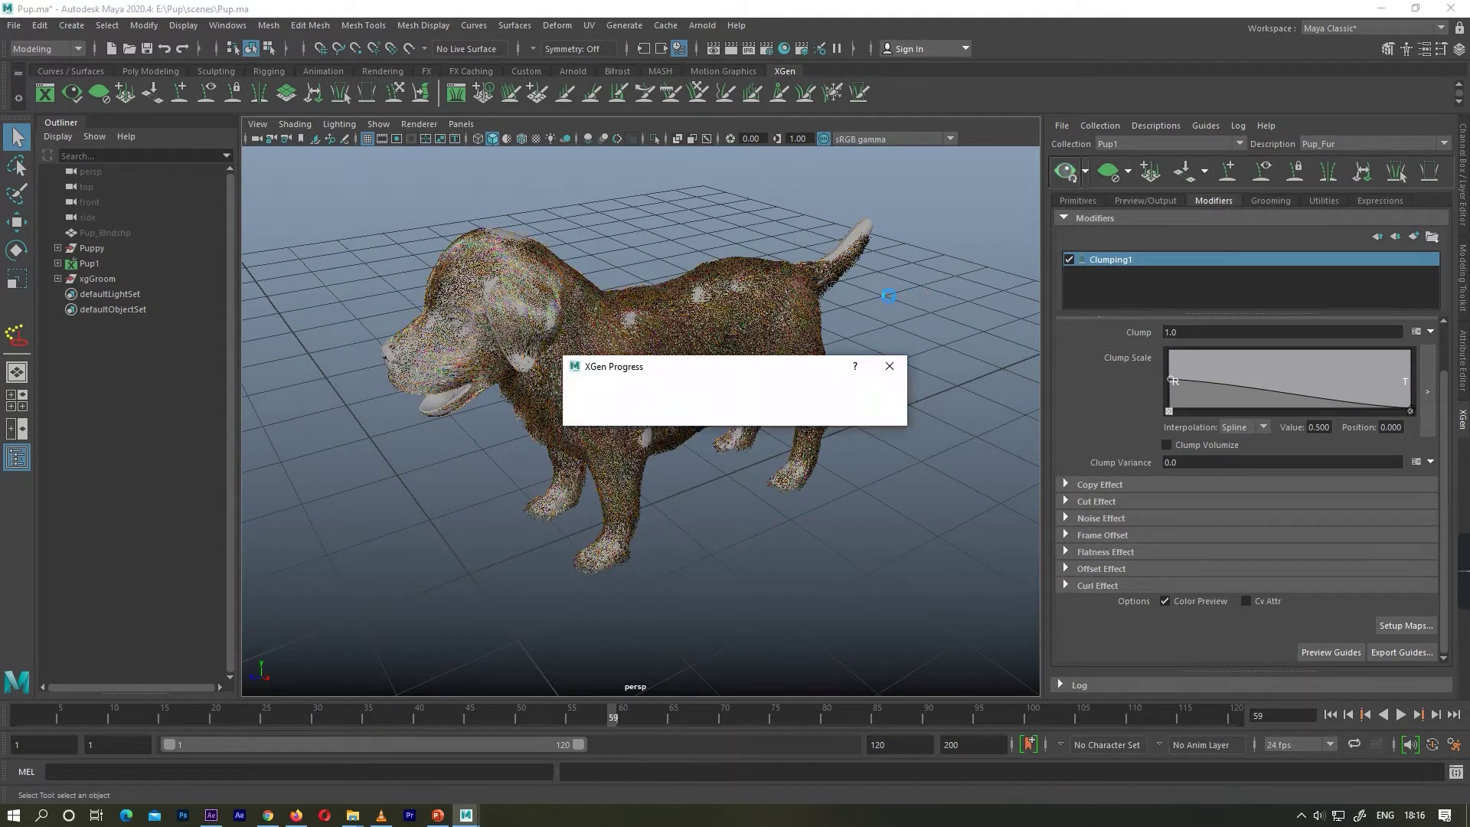
pyautogui.keyDown('alt'); pyautogui.moveTo(886, 301); pyautogui.dragTo(1001, 493); pyautogui.keyUp('alt')
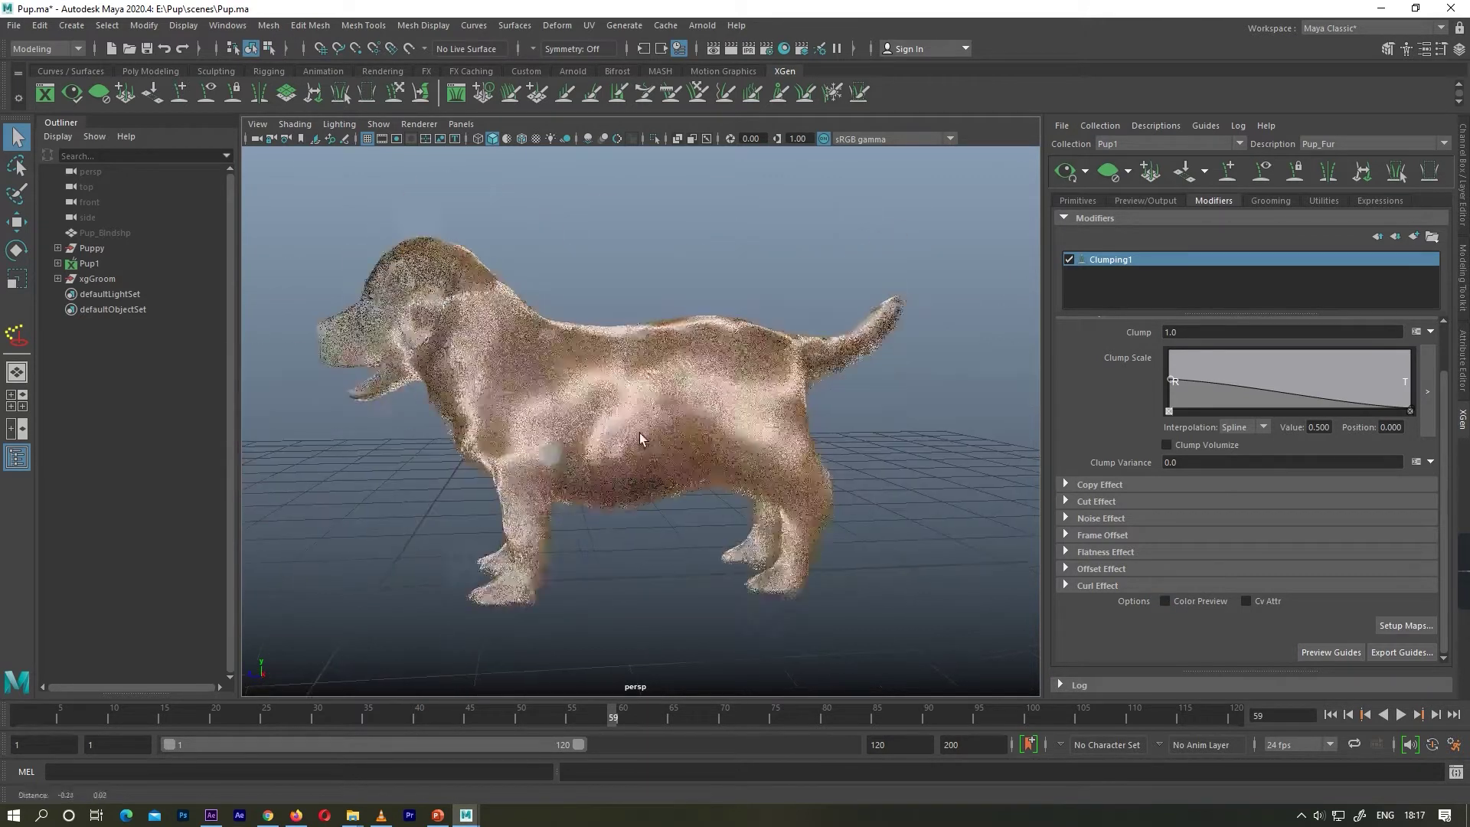
pyautogui.click(1106, 175)
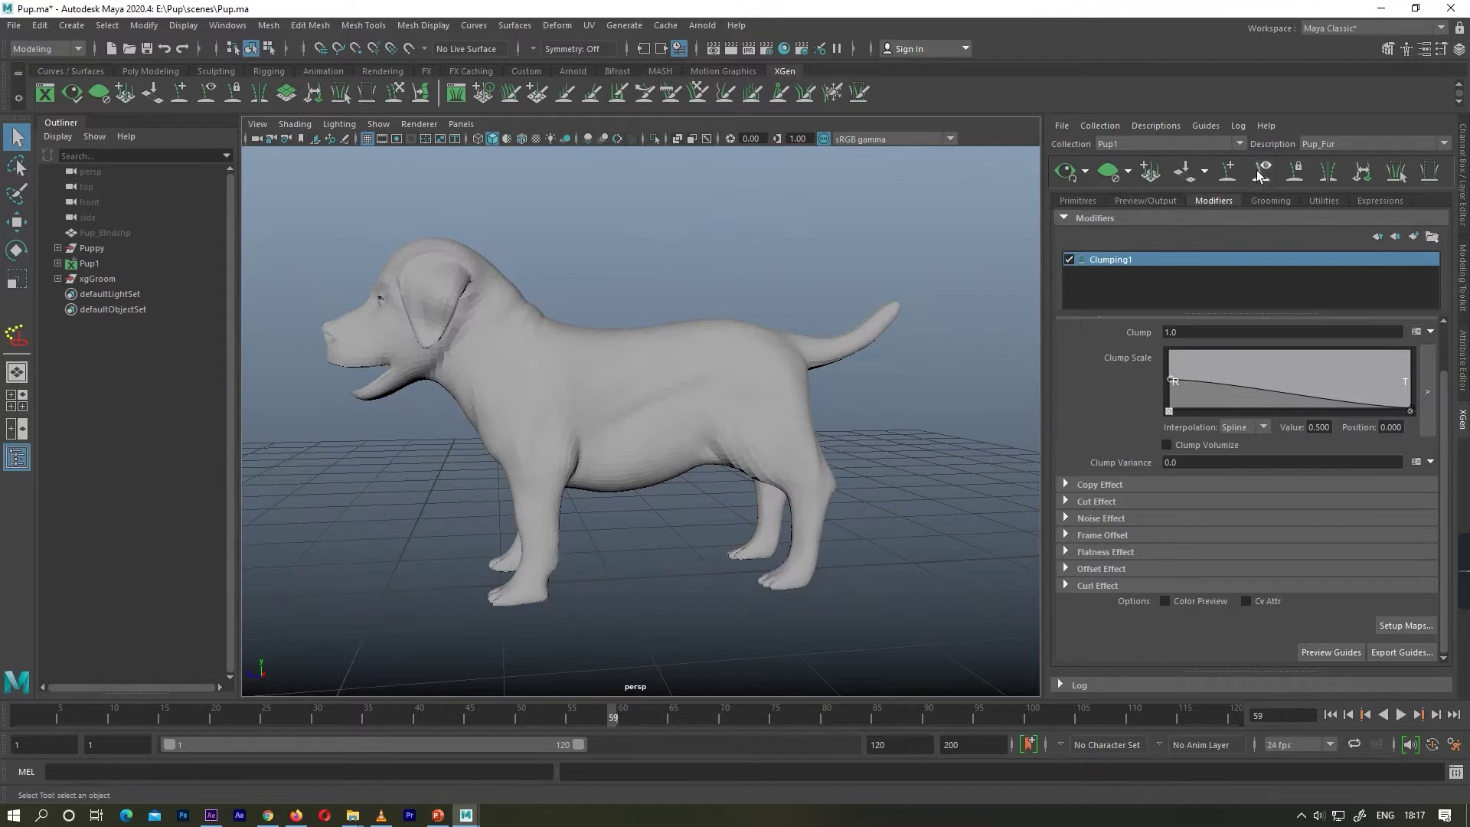
pyautogui.keyDown('alt'); pyautogui.moveTo(811, 316); pyautogui.dragTo(764, 406); pyautogui.keyUp('alt')
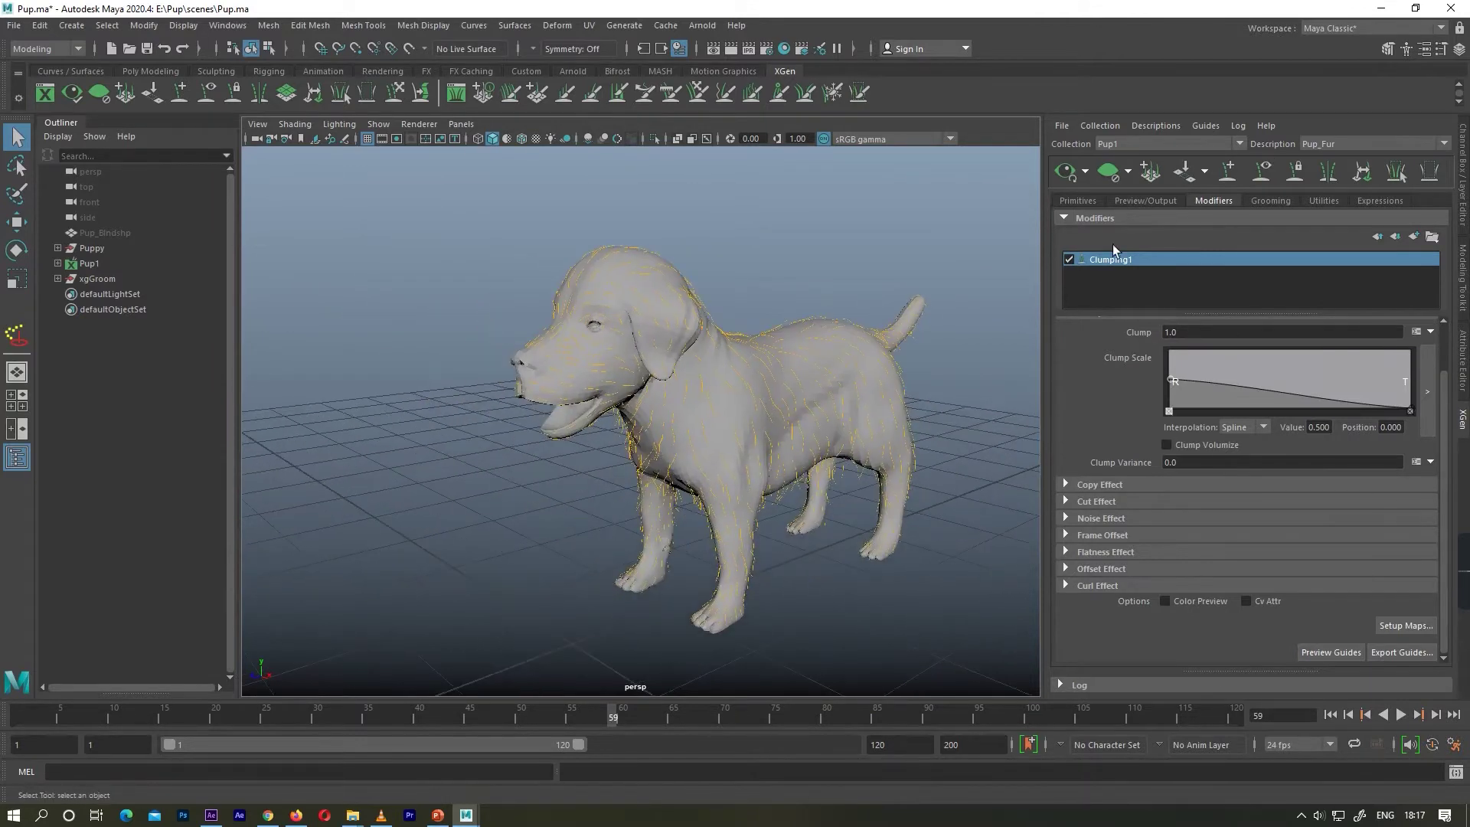
# Create a density mask map named Fur_DensityMap with a map resolution of 200 and a white start color
pyautogui.click(1079, 200)
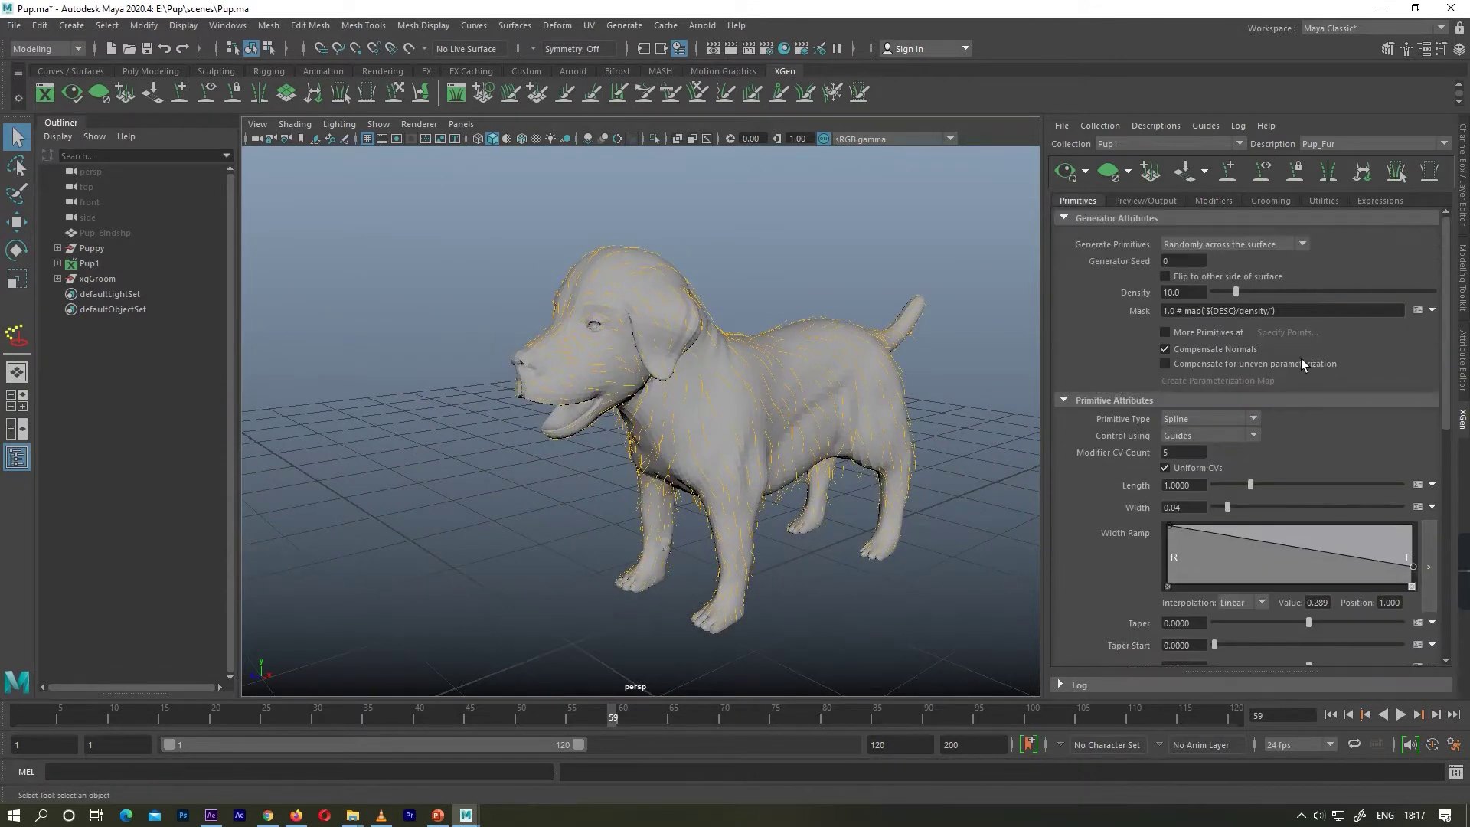
pyautogui.click(1429, 315)
pyautogui.click(1380, 330)
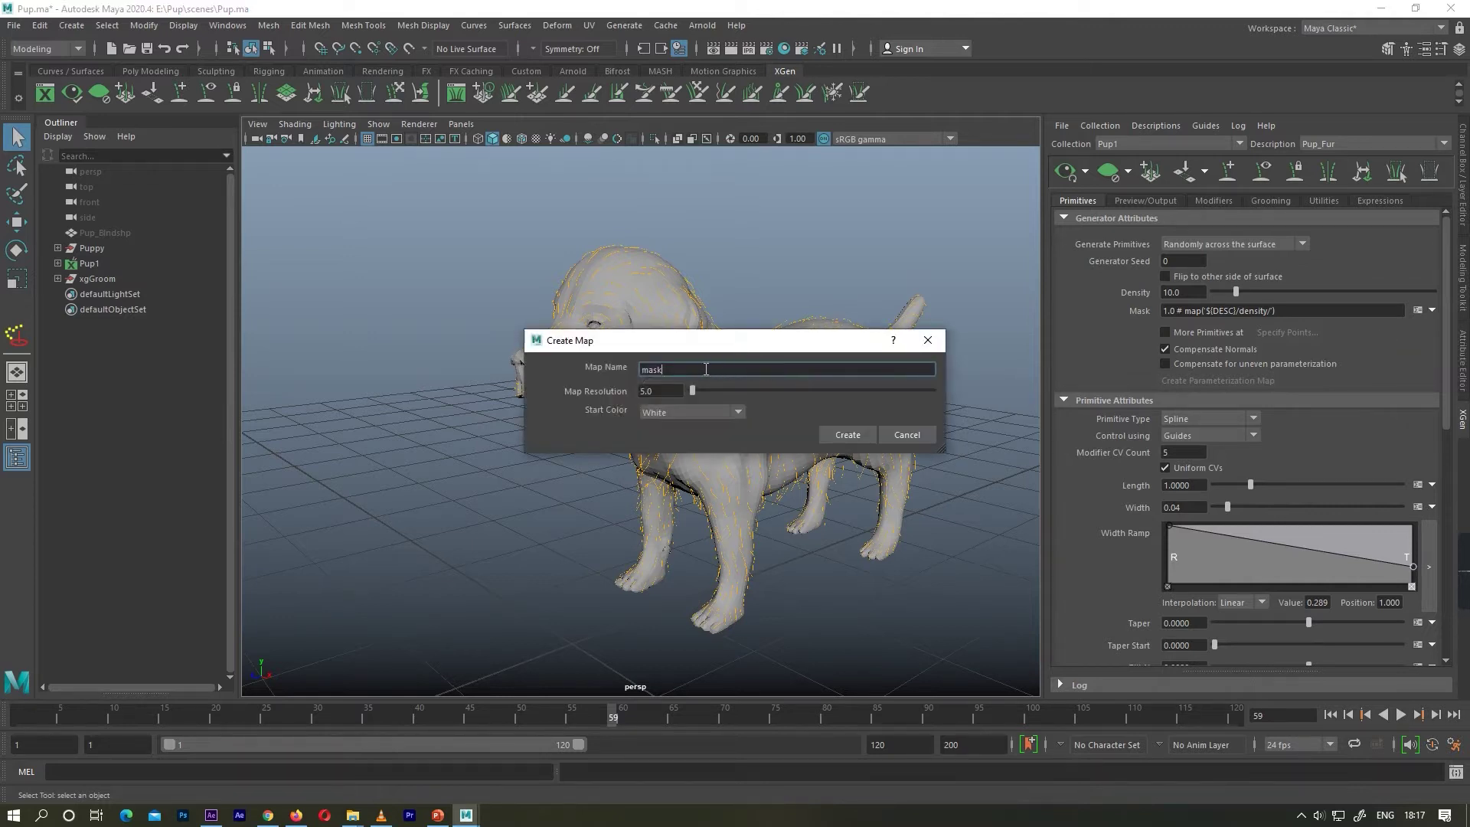
pyautogui.write('Fur_DensityMap')
pyautogui.doubleClick(656, 388)
pyautogui.write('200')
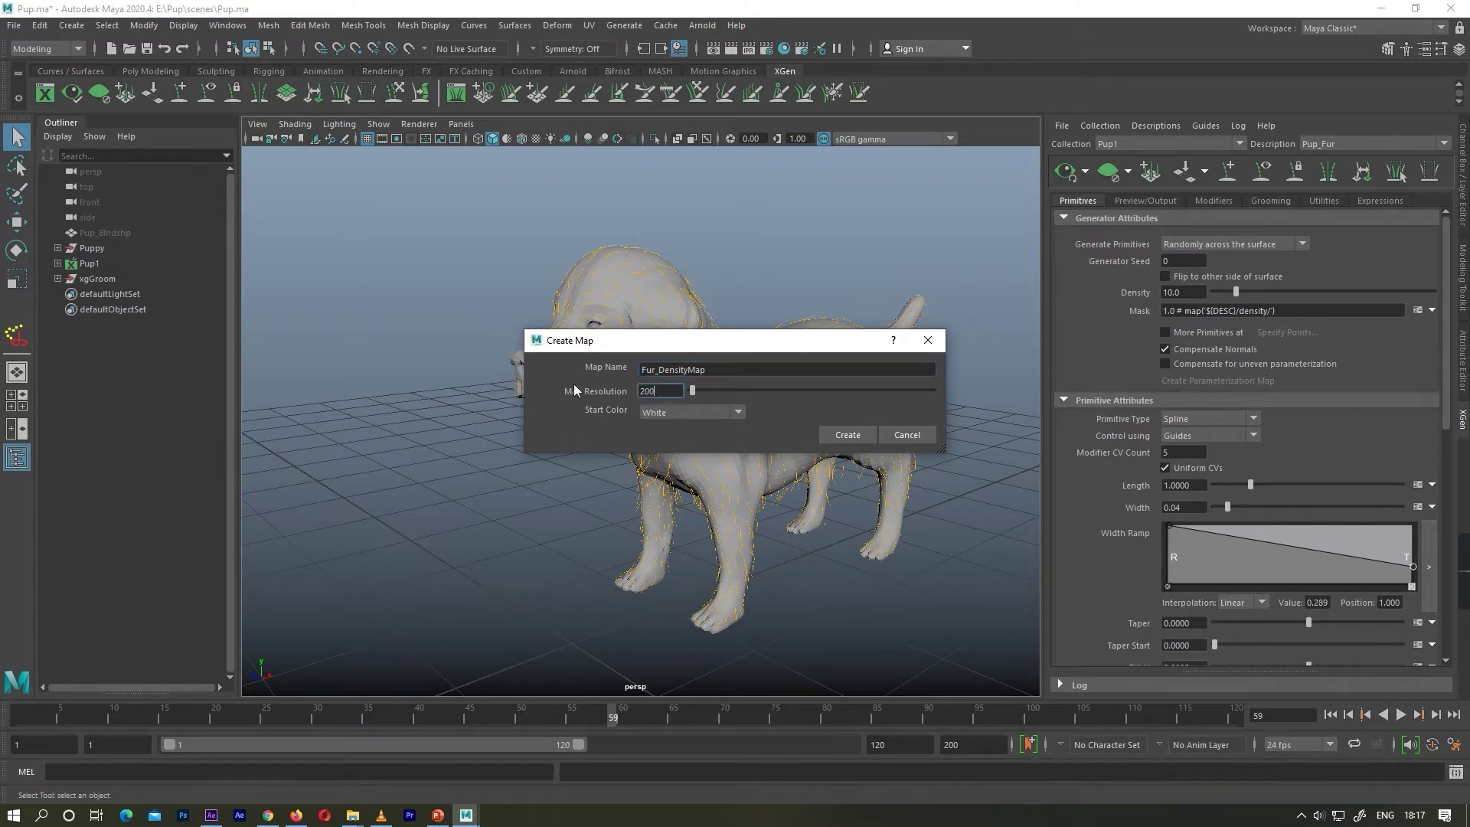
pyautogui.press('Return')
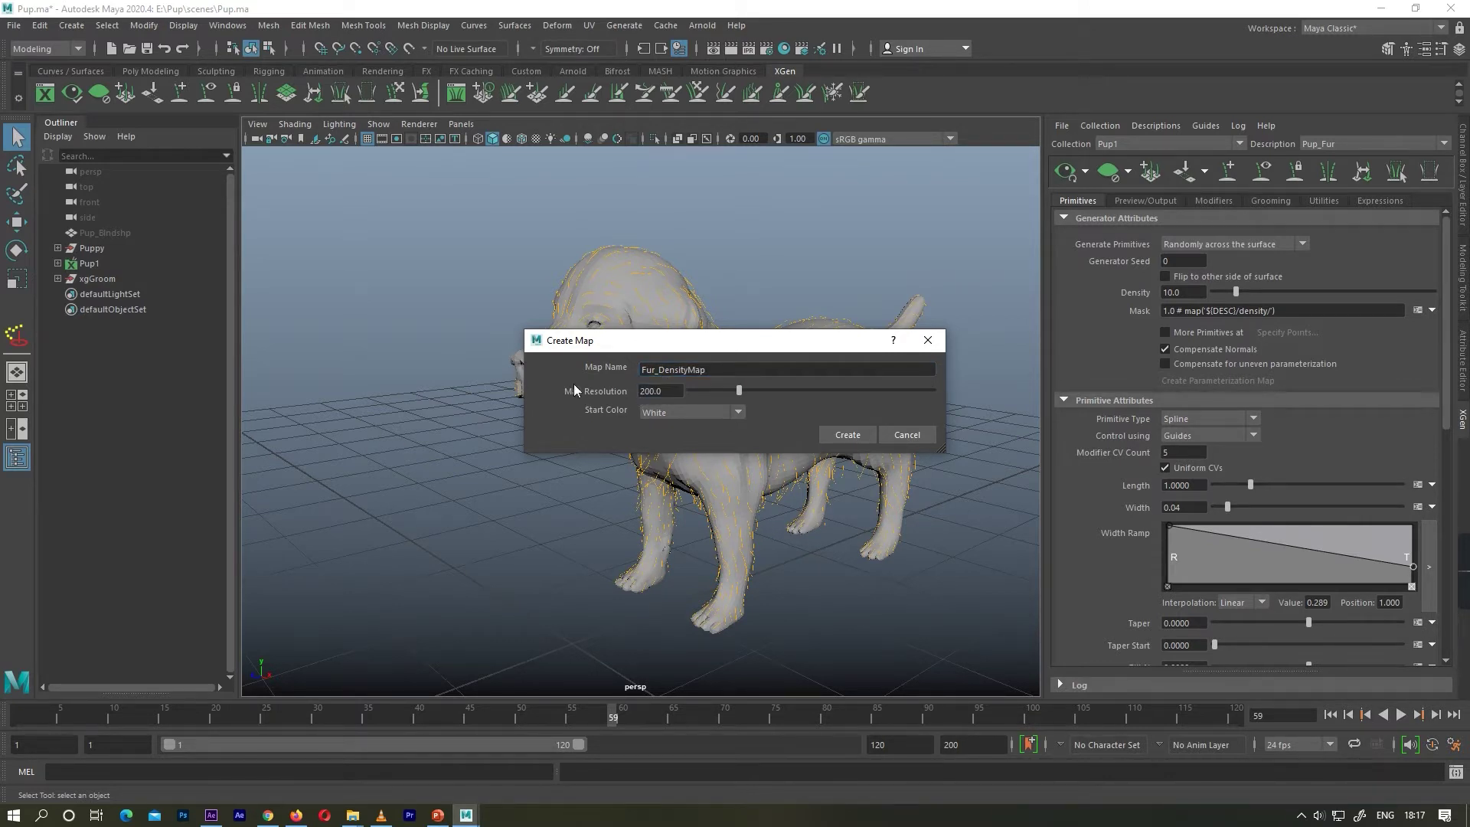
pyautogui.click(842, 435)
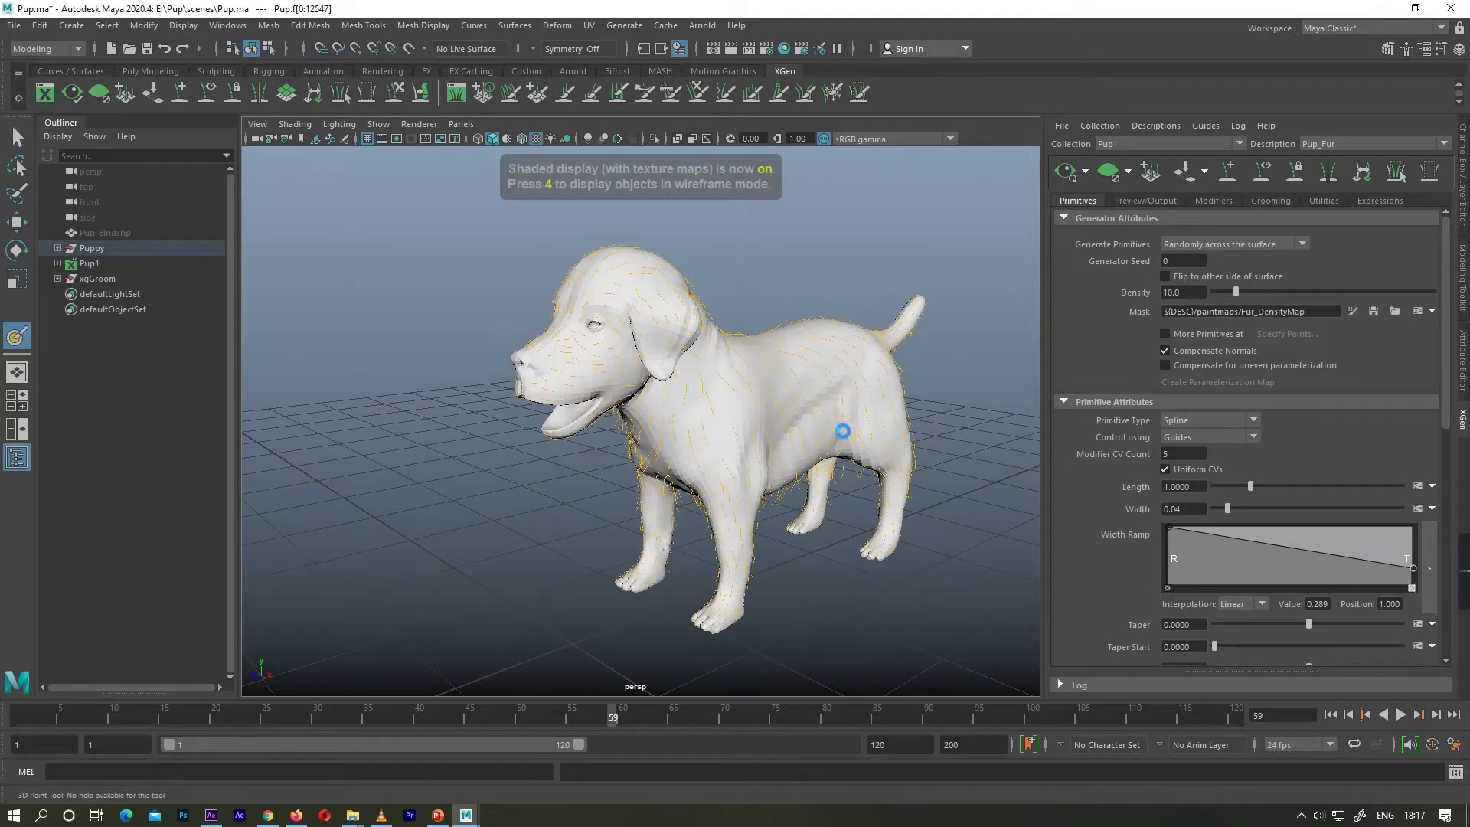
# Size the 3D Paint Tool brush to a radius of about 1.5 near the nose and check its brush and color settings
pyautogui.keyDown('alt'); pyautogui.moveTo(666, 406); pyautogui.dragTo(715, 434); pyautogui.keyUp('alt')
pyautogui.keyDown('alt'); pyautogui.moveTo(796, 528); pyautogui.dragTo(742, 433, button='middle'); pyautogui.keyUp('alt')
pyautogui.keyDown('alt'); pyautogui.moveTo(742, 433); pyautogui.dragTo(896, 451, button='right'); pyautogui.keyUp('alt')
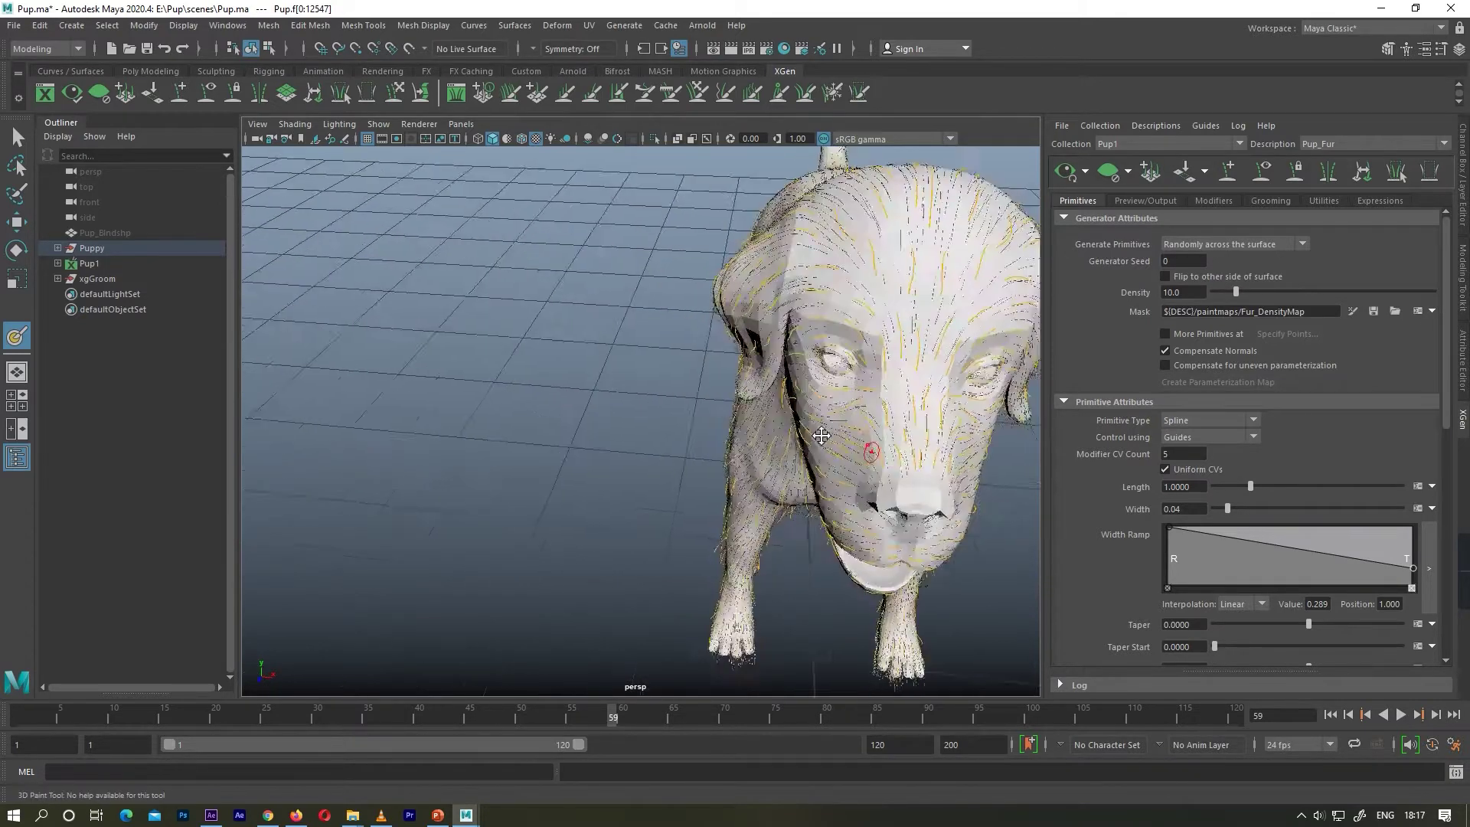
pyautogui.keyDown('alt'); pyautogui.moveTo(897, 454); pyautogui.dragTo(745, 383, button='middle'); pyautogui.keyUp('alt')
pyautogui.keyDown('alt'); pyautogui.moveTo(744, 383); pyautogui.dragTo(702, 354); pyautogui.keyUp('alt')
pyautogui.scroll(3, 689, 354)
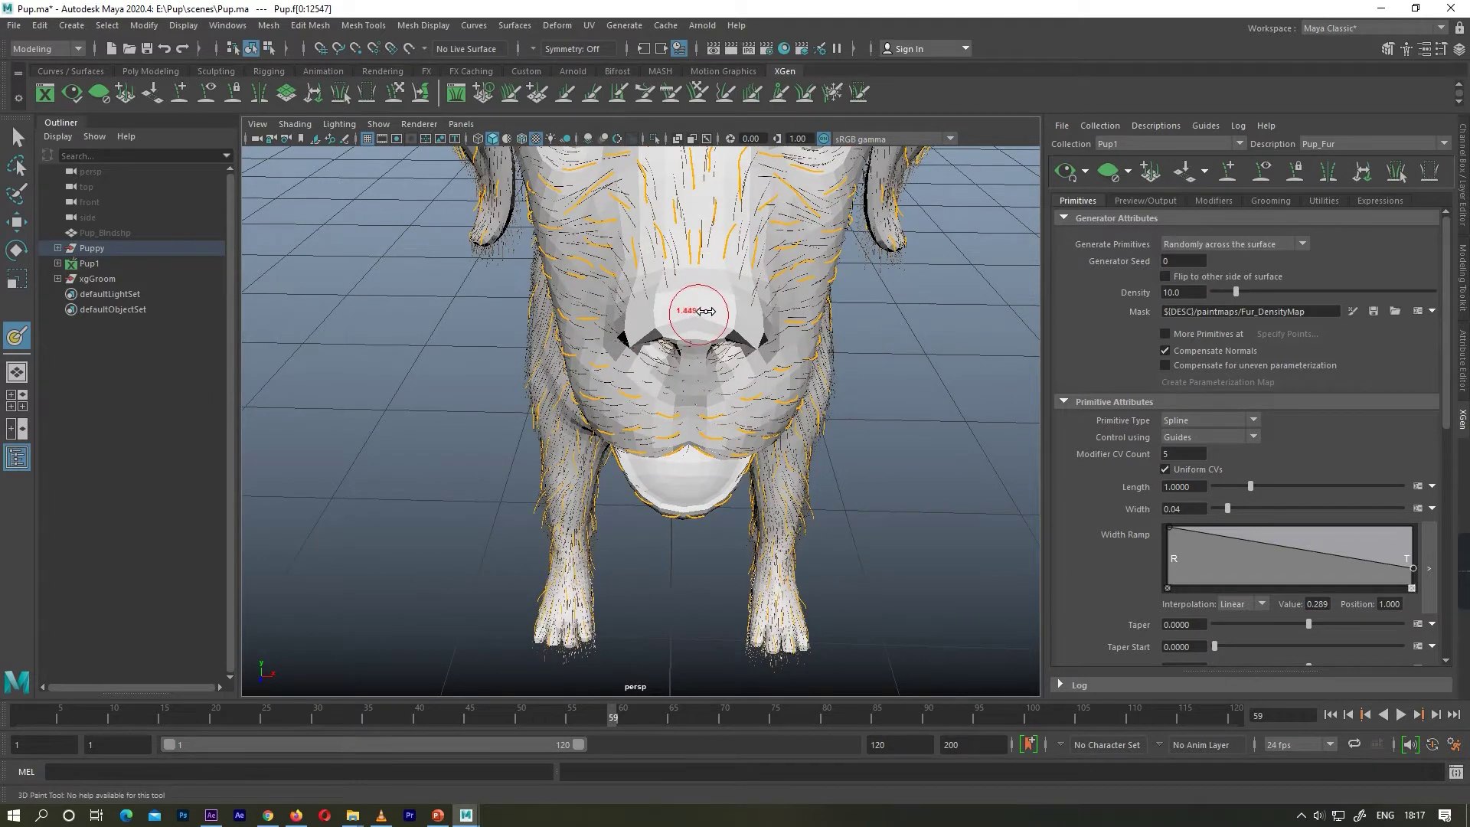
pyautogui.doubleClick(17, 336)
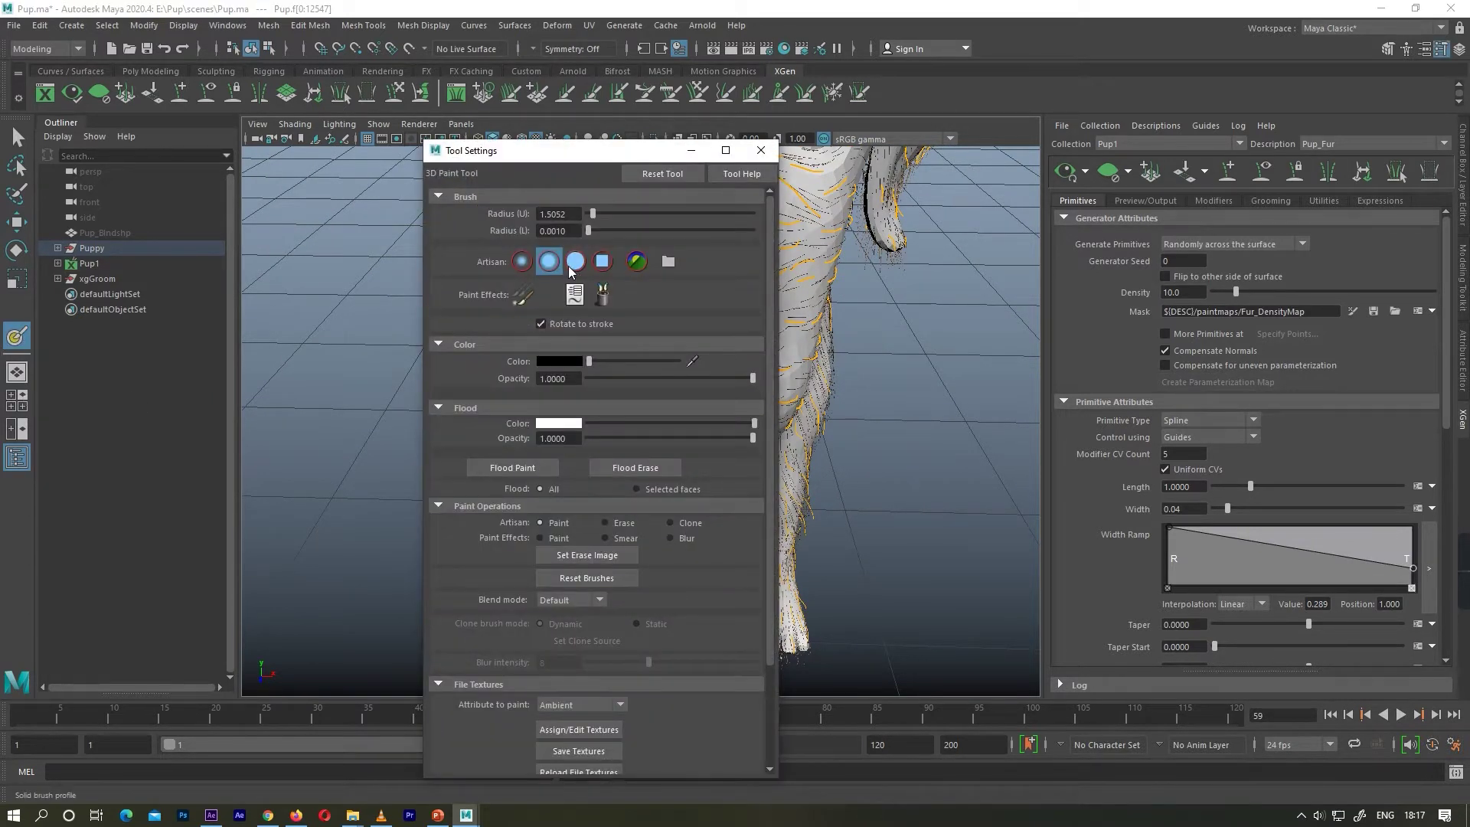
pyautogui.click(760, 150)
pyautogui.scroll(3, 833, 531)
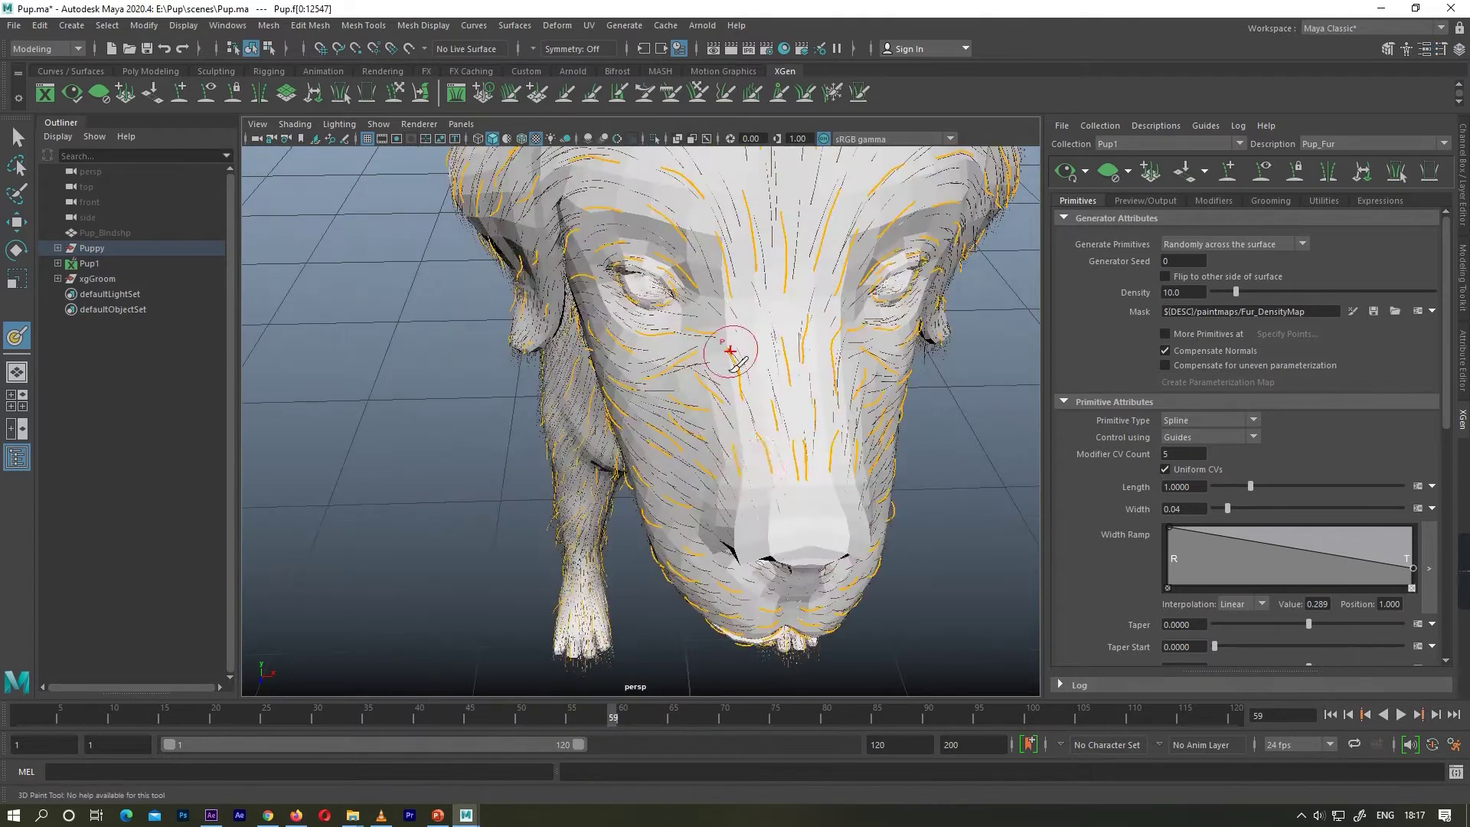
# Try a black paint stroke down the top of the puppy's nose
pyautogui.scroll(4, 663, 387)
pyautogui.moveTo(663, 387)
pyautogui.keyDown('alt'); pyautogui.mouseDown(button='middle')
pyautogui.moveTo(612, 494)
pyautogui.moveTo(627, 374)
pyautogui.moveTo(625, 398)
pyautogui.mouseUp(button='middle'); pyautogui.keyUp('alt')
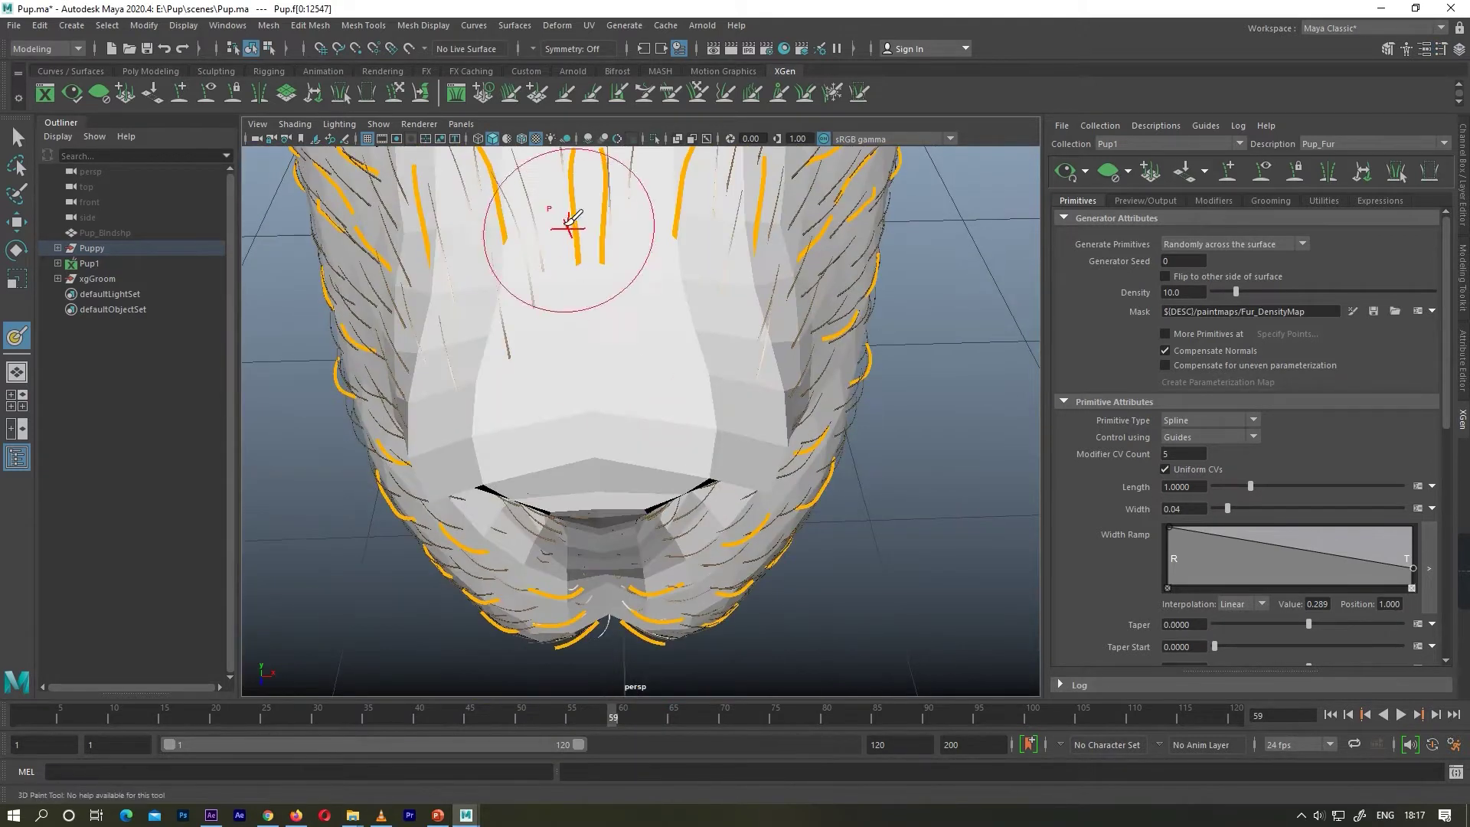
pyautogui.moveTo(613, 369)
pyautogui.mouseDown()
pyautogui.moveTo(595, 372)
pyautogui.moveTo(610, 318)
pyautogui.moveTo(616, 448)
pyautogui.mouseUp()
pyautogui.scroll(-5, 623, 361)
pyautogui.scroll(5, 645, 325)
pyautogui.keyDown('alt'); pyautogui.moveTo(616, 448); pyautogui.dragTo(632, 365, button='middle'); pyautogui.keyUp('alt')
# Enable stroke Reflection across the X axis for the 3D Paint Tool and put its settings window away
pyautogui.doubleClick(17, 335)
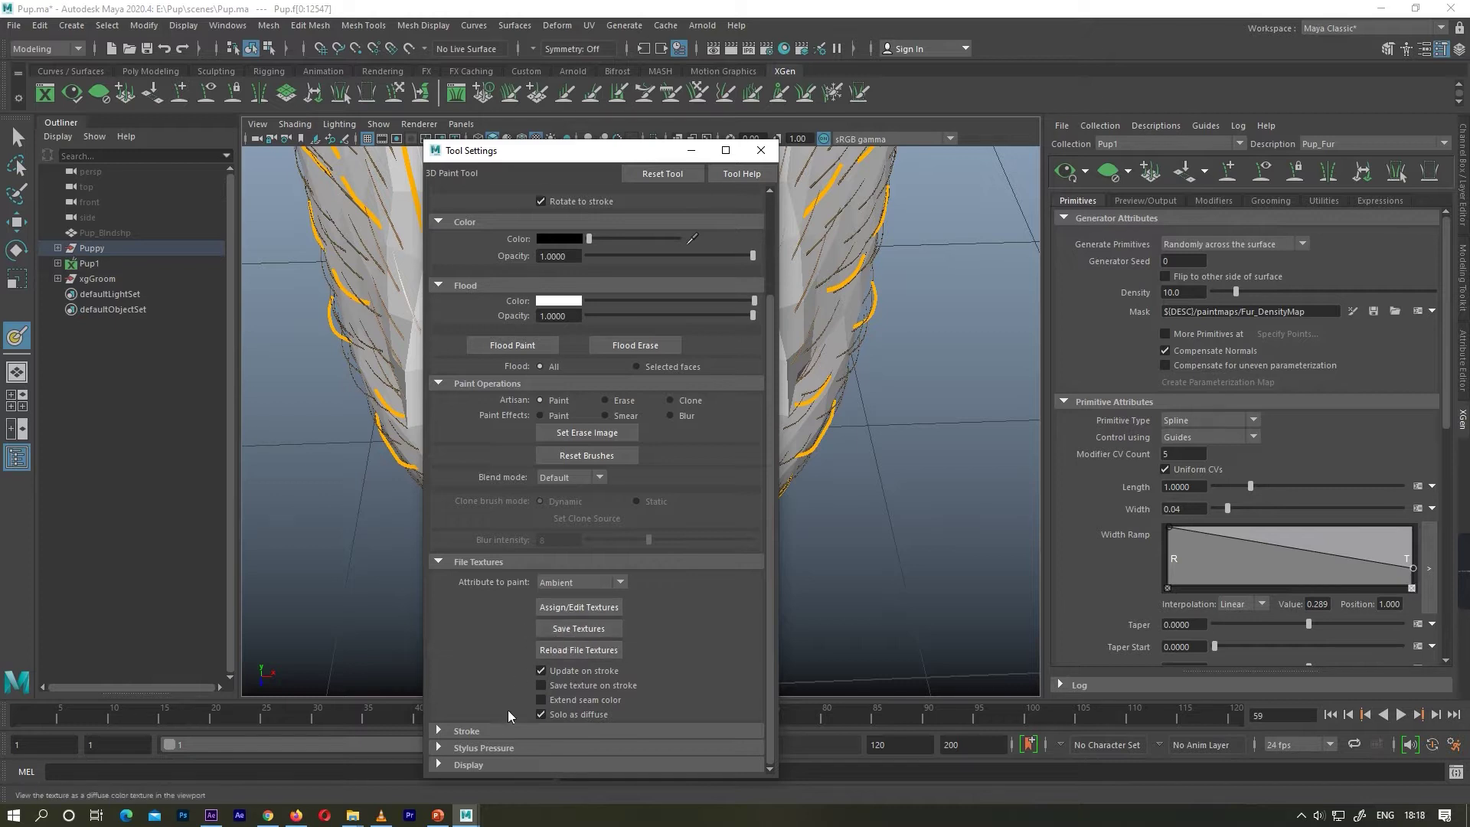
pyautogui.click(466, 731)
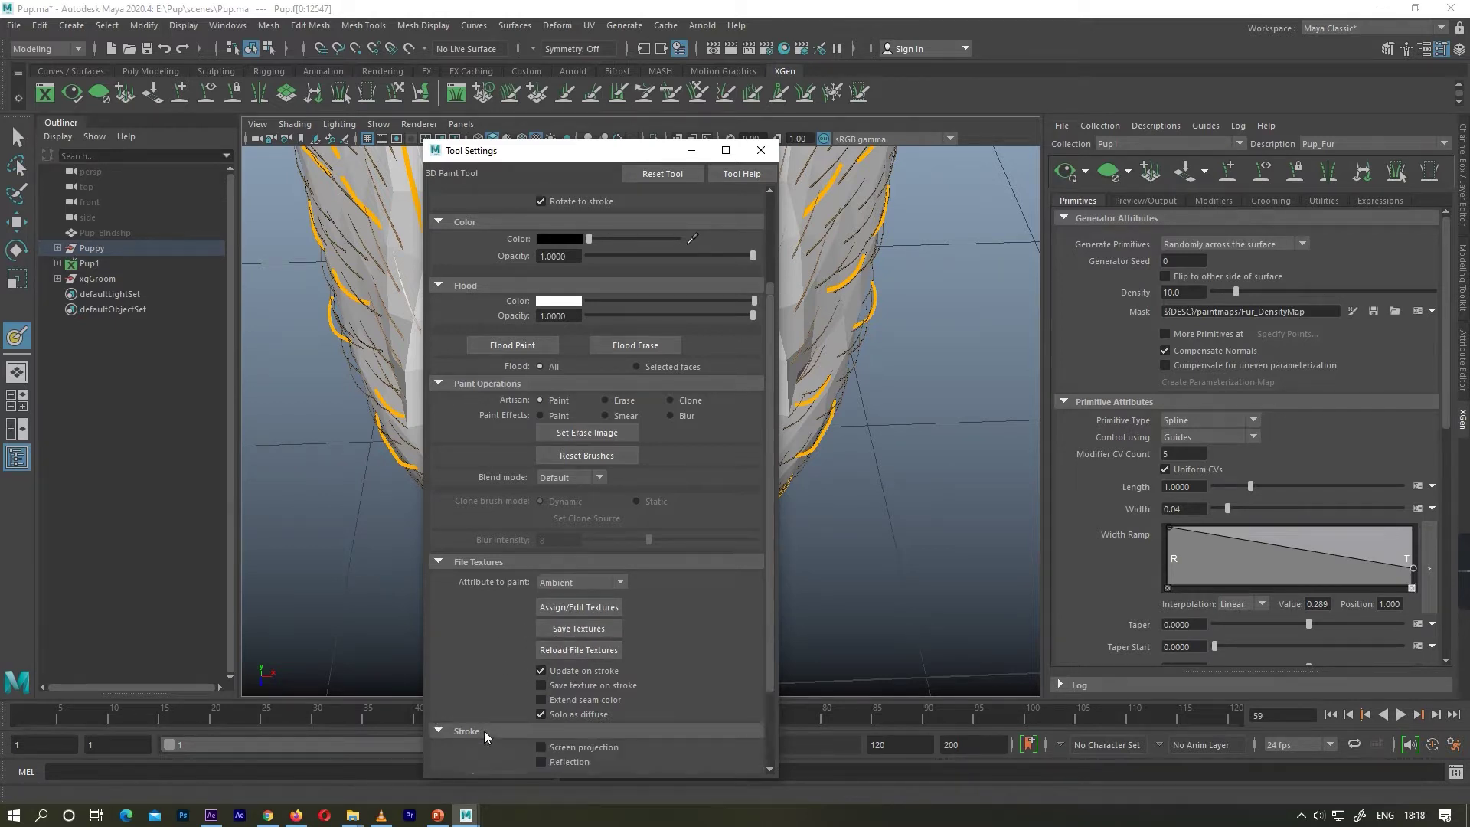
pyautogui.scroll(-2, 528, 697)
pyautogui.click(566, 659)
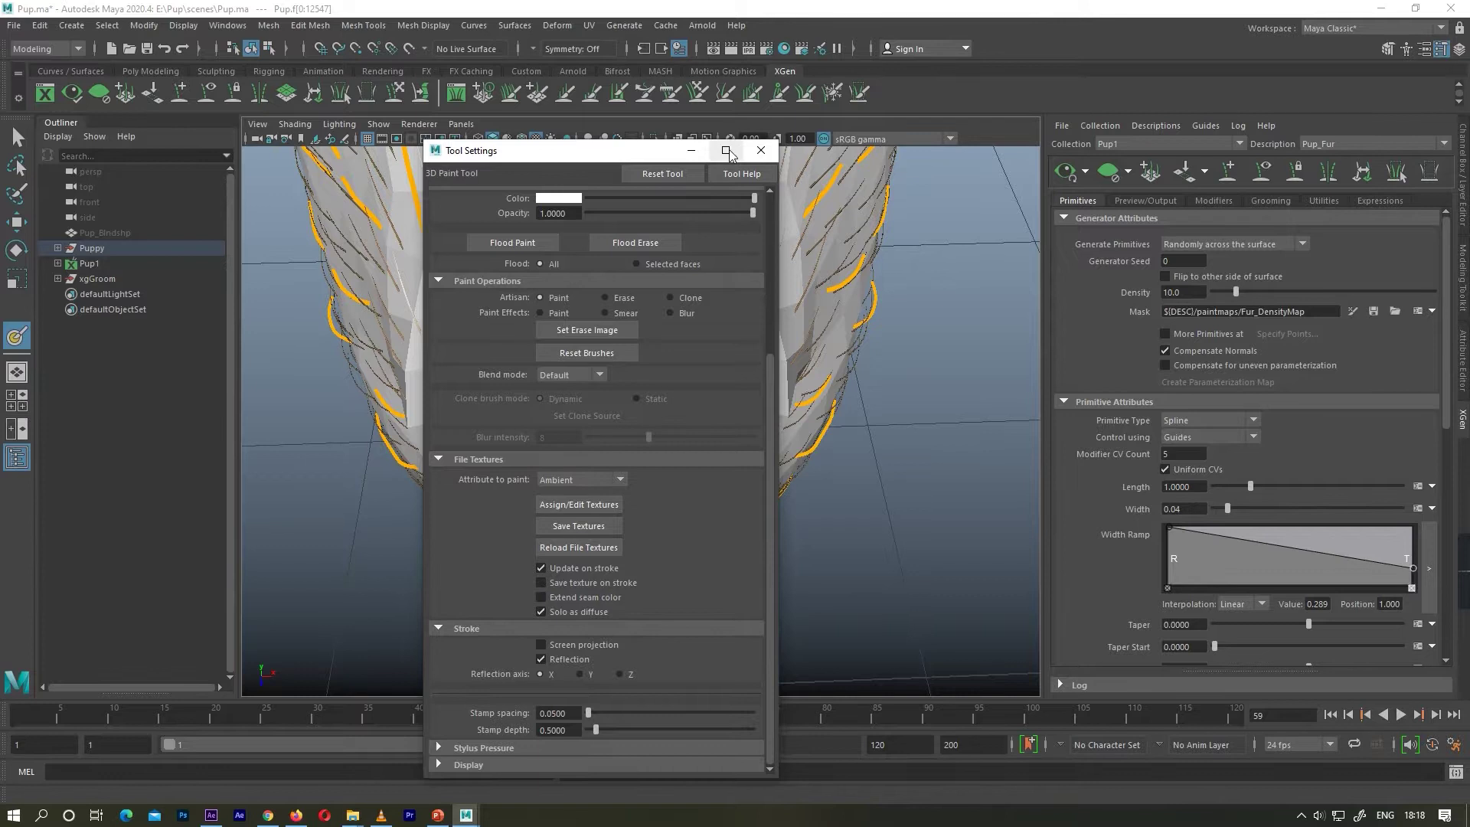
pyautogui.click(691, 151)
# Paint the top and sides of the puppy's nose black on the density mask using mirrored strokes
pyautogui.keyDown('alt'); pyautogui.moveTo(671, 360); pyautogui.dragTo(624, 440, button='middle'); pyautogui.keyUp('alt')
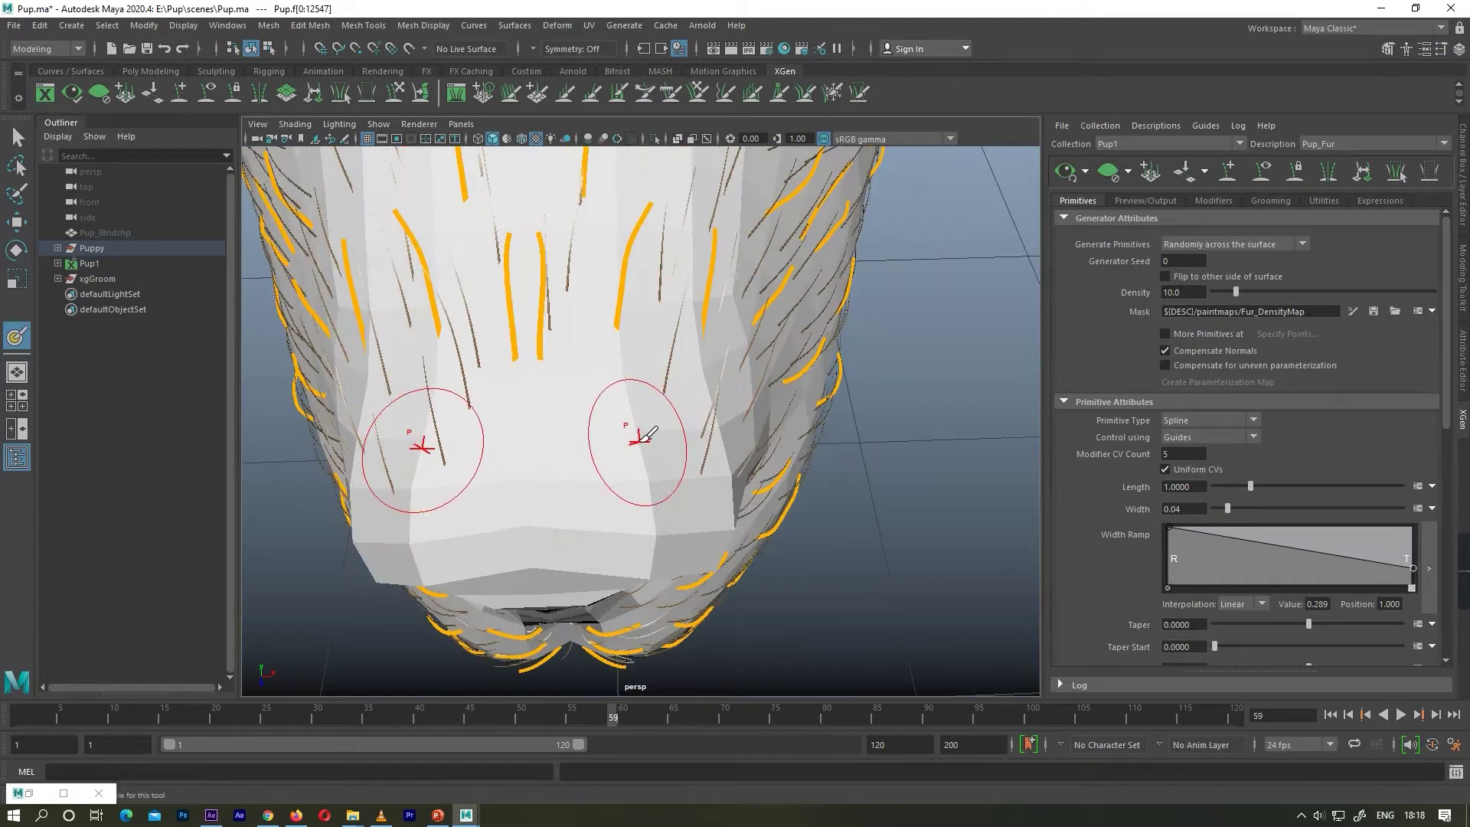
pyautogui.moveTo(601, 423)
pyautogui.mouseDown()
pyautogui.moveTo(600, 436)
pyautogui.moveTo(550, 445)
pyautogui.moveTo(613, 408)
pyautogui.mouseUp()
pyautogui.moveTo(613, 408); pyautogui.dragTo(650, 443)
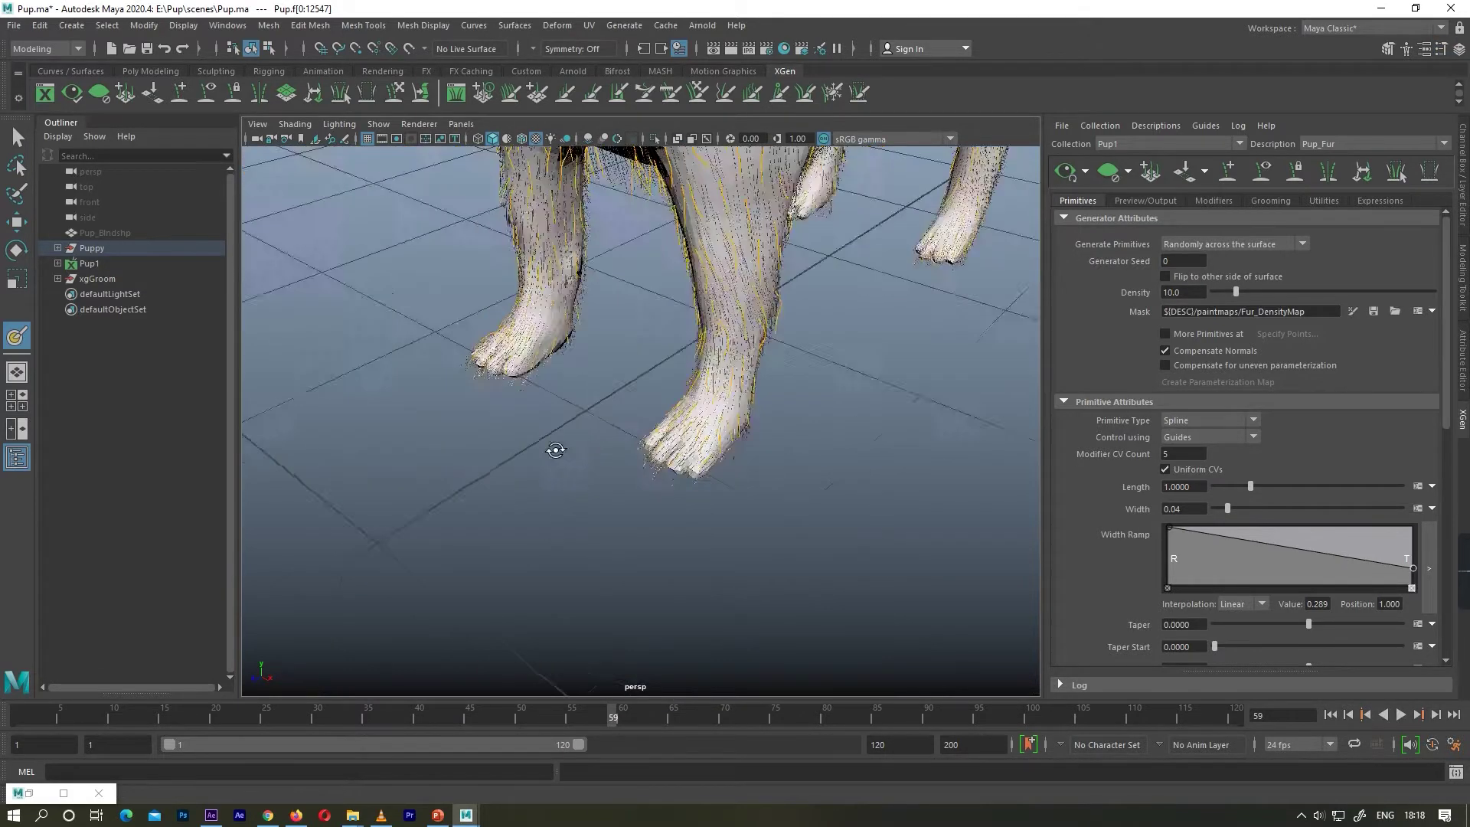
pyautogui.keyDown('alt'); pyautogui.moveTo(554, 449); pyautogui.dragTo(525, 387, button='right'); pyautogui.keyUp('alt')
pyautogui.keyDown('alt'); pyautogui.moveTo(525, 386); pyautogui.dragTo(622, 499, button='middle'); pyautogui.keyUp('alt')
pyautogui.scroll(3, 619, 351)
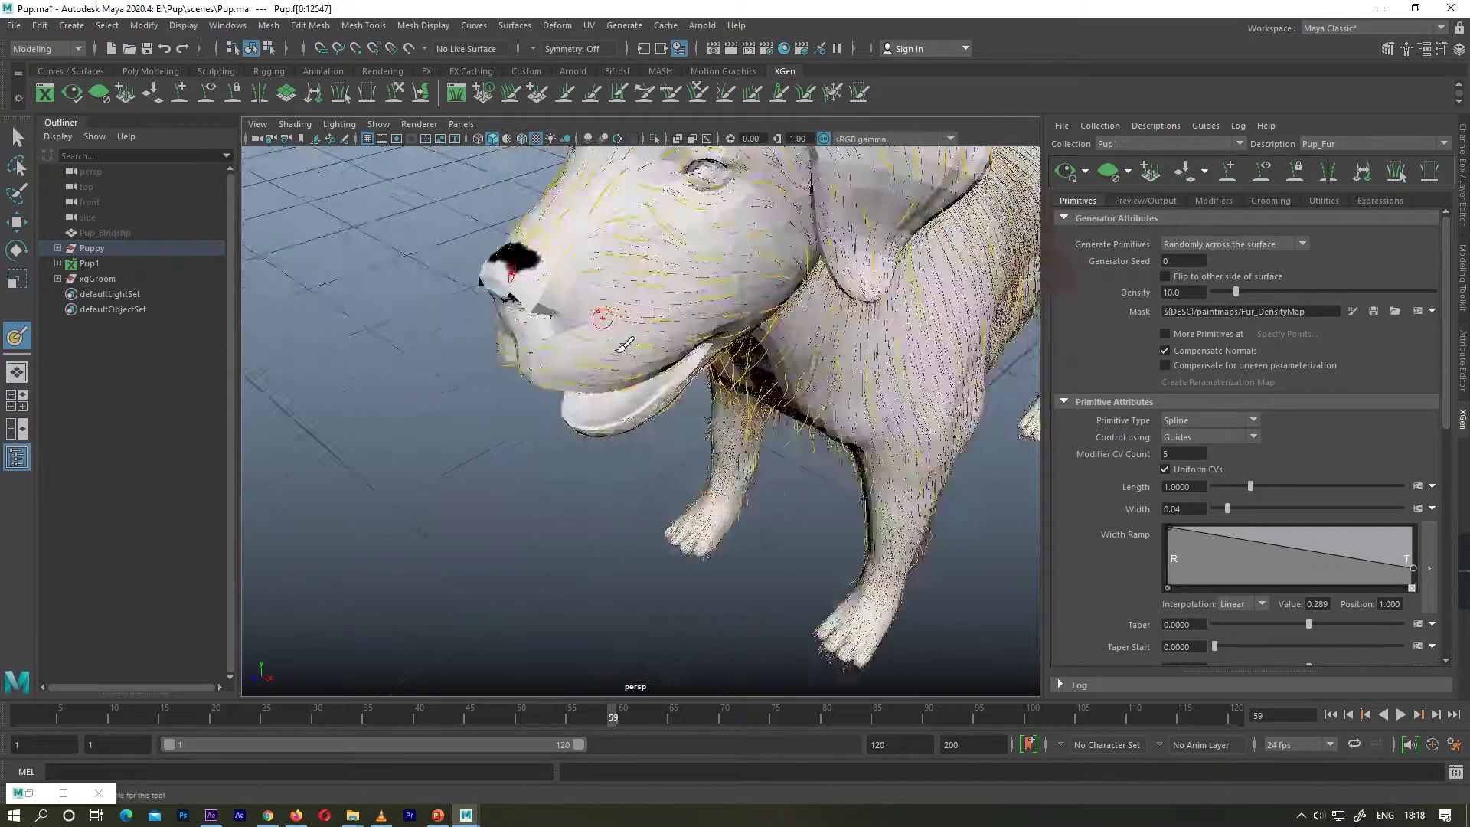
pyautogui.scroll(3, 617, 352)
pyautogui.keyDown('alt'); pyautogui.moveTo(617, 352); pyautogui.dragTo(681, 429, button='middle'); pyautogui.keyUp('alt')
pyautogui.moveTo(610, 364); pyautogui.dragTo(684, 397)
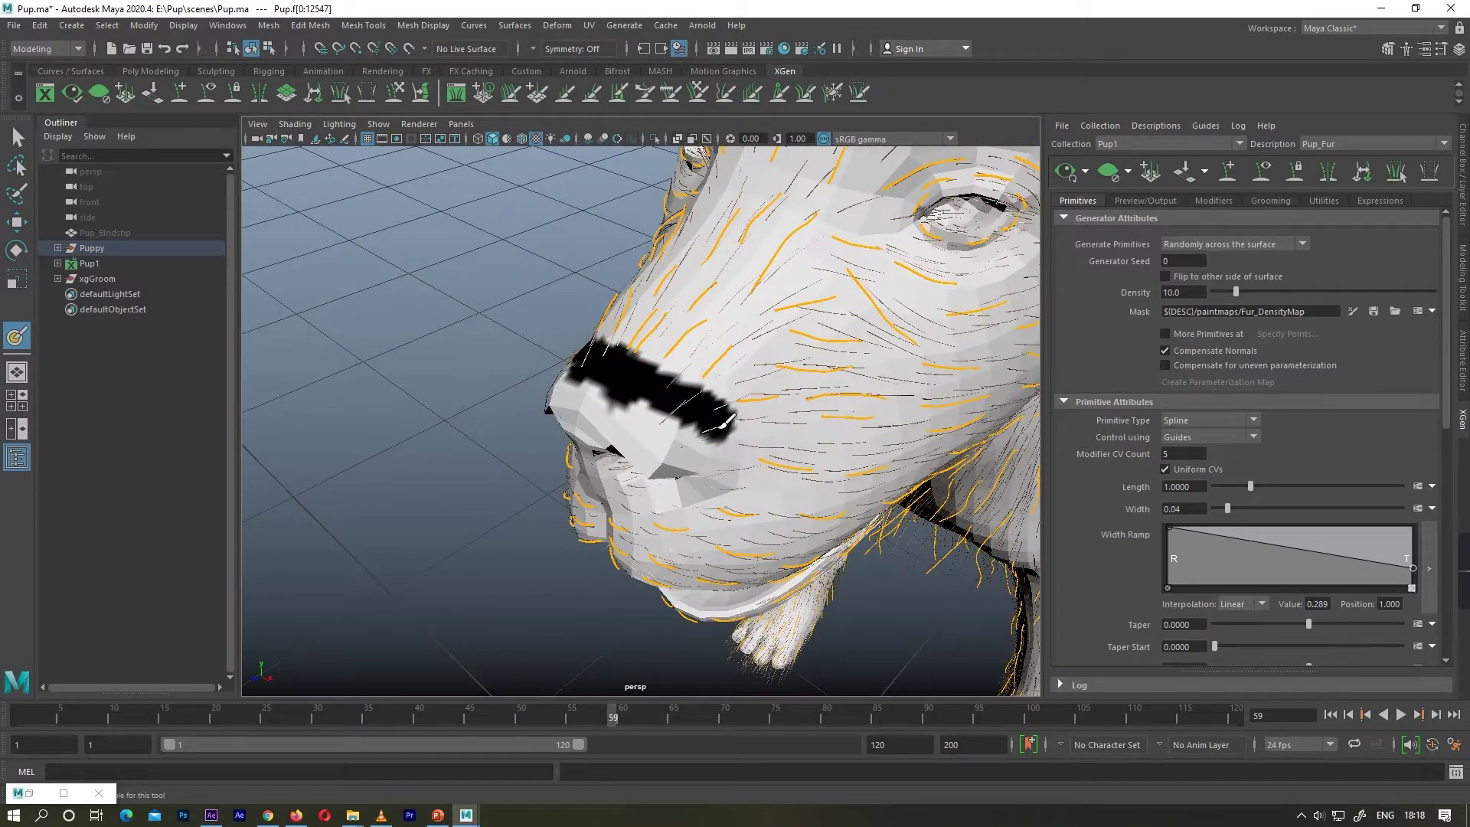
pyautogui.moveTo(687, 470); pyautogui.dragTo(592, 387)
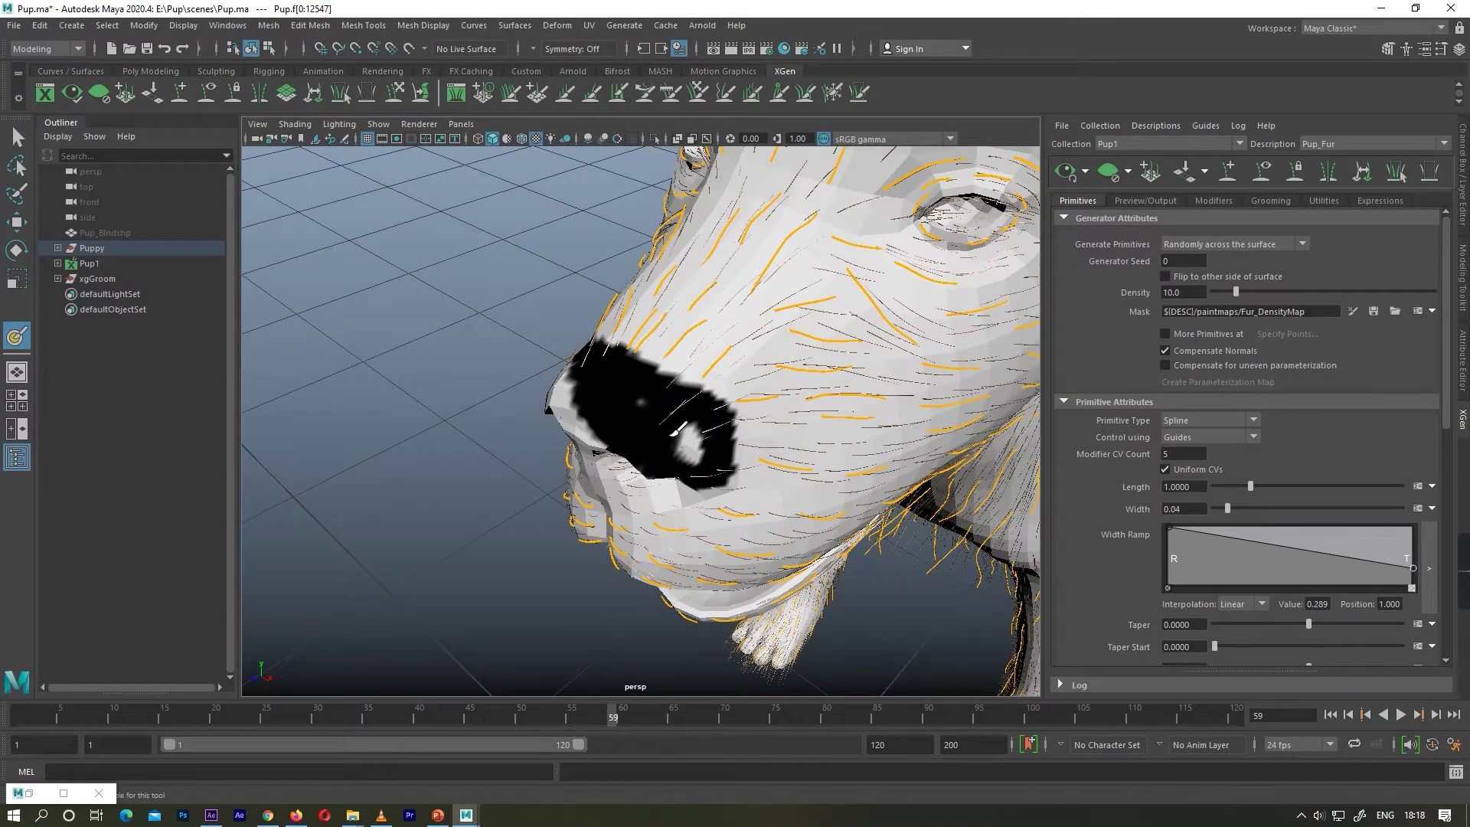
# Fill the remaining white areas around the nostrils and the front of the nose with black
pyautogui.keyDown('alt'); pyautogui.moveTo(695, 416); pyautogui.dragTo(764, 279); pyautogui.keyUp('alt')
pyautogui.scroll(3, 770, 273)
pyautogui.keyDown('alt'); pyautogui.moveTo(770, 273); pyautogui.dragTo(788, 289, button='middle'); pyautogui.keyUp('alt')
pyautogui.moveTo(787, 289)
pyautogui.mouseDown()
pyautogui.moveTo(796, 223)
pyautogui.moveTo(865, 232)
pyautogui.moveTo(841, 289)
pyautogui.moveTo(930, 296)
pyautogui.moveTo(877, 300)
pyautogui.moveTo(927, 249)
pyautogui.mouseUp()
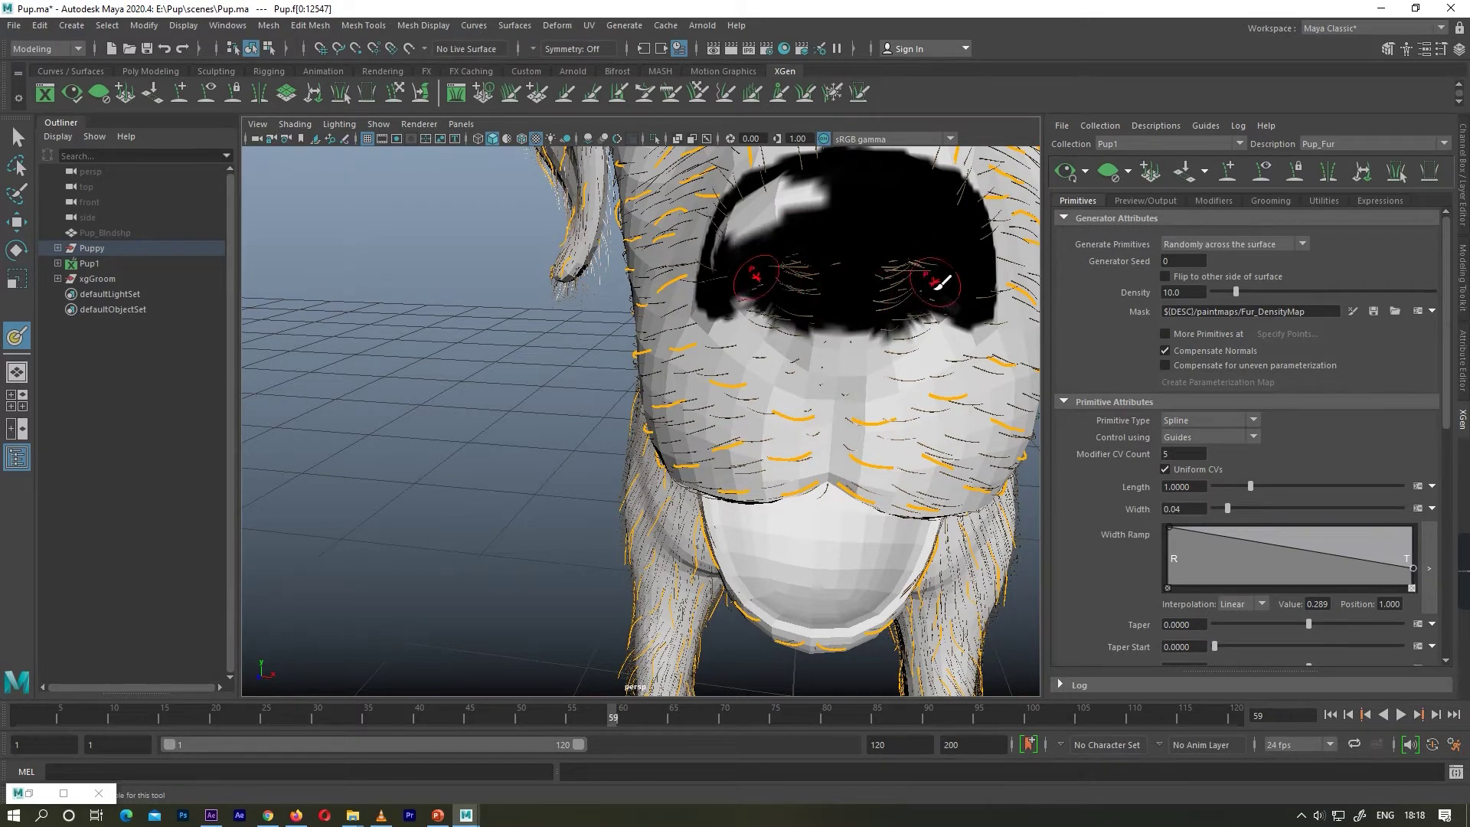
pyautogui.moveTo(887, 319); pyautogui.dragTo(835, 325)
pyautogui.moveTo(846, 232)
pyautogui.keyDown('alt'); pyautogui.mouseDown()
pyautogui.moveTo(876, 259)
pyautogui.moveTo(812, 252)
pyautogui.mouseUp(); pyautogui.keyUp('alt')
pyautogui.moveTo(911, 440)
pyautogui.mouseDown()
pyautogui.moveTo(922, 447)
pyautogui.moveTo(894, 434)
pyautogui.mouseUp()
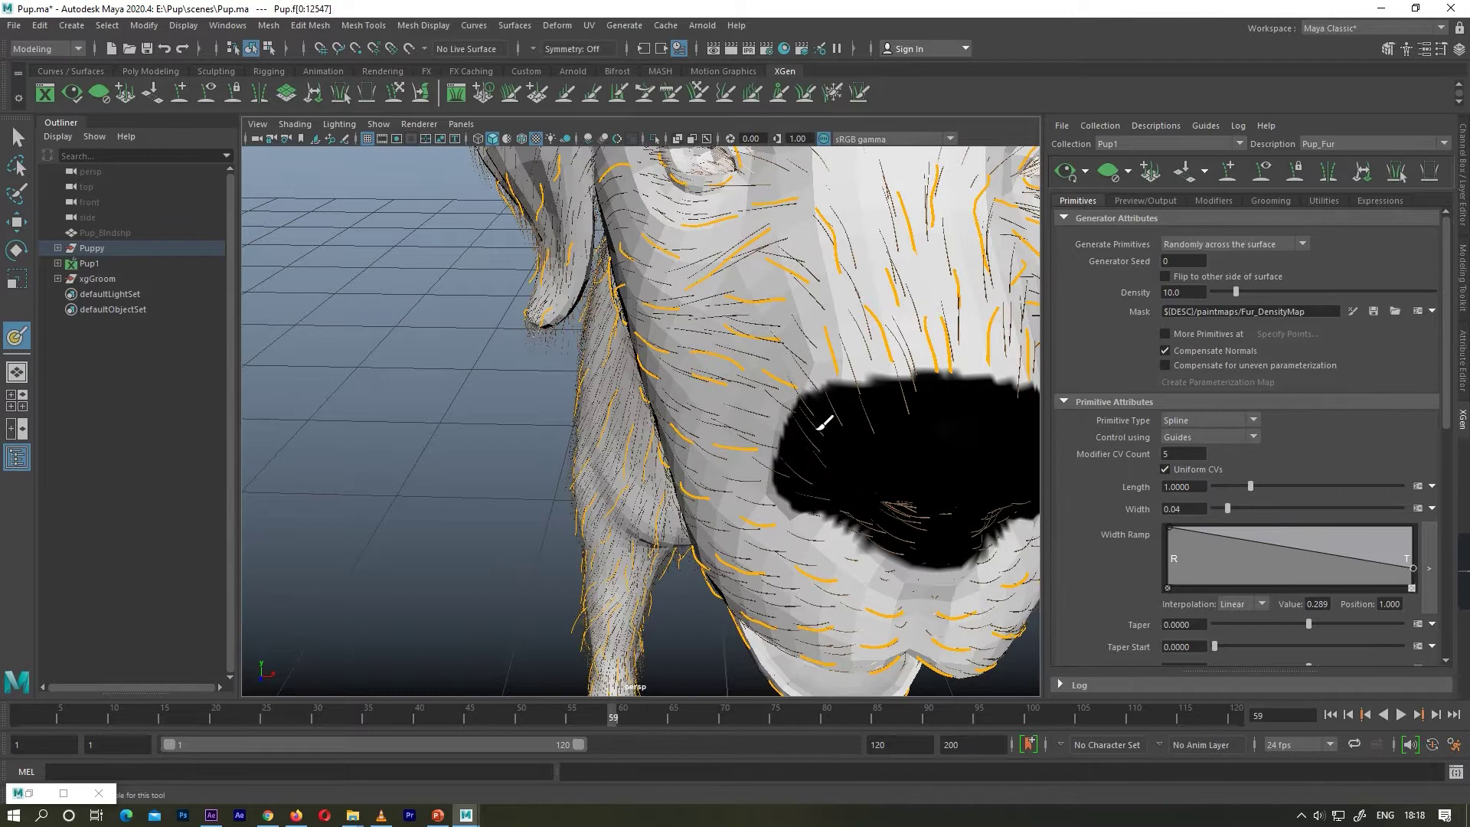
# Mask out the inside of the puppy's mouth by painting it black up to the lip edges
pyautogui.scroll(-5, 823, 422)
pyautogui.moveTo(830, 421)
pyautogui.keyDown('alt'); pyautogui.mouseDown()
pyautogui.moveTo(612, 387)
pyautogui.moveTo(767, 321)
pyautogui.moveTo(713, 280)
pyautogui.mouseUp(); pyautogui.keyUp('alt')
pyautogui.scroll(4, 768, 320)
pyautogui.moveTo(766, 435)
pyautogui.keyDown('alt'); pyautogui.mouseDown()
pyautogui.moveTo(746, 361)
pyautogui.moveTo(654, 394)
pyautogui.moveTo(656, 435)
pyautogui.moveTo(674, 417)
pyautogui.mouseUp(); pyautogui.keyUp('alt')
pyautogui.moveTo(674, 417)
pyautogui.keyDown('alt'); pyautogui.mouseDown()
pyautogui.moveTo(744, 485)
pyautogui.moveTo(656, 401)
pyautogui.moveTo(689, 444)
pyautogui.mouseUp(); pyautogui.keyUp('alt')
pyautogui.scroll(4, 744, 485)
pyautogui.moveTo(689, 444)
pyautogui.keyDown('alt'); pyautogui.mouseDown()
pyautogui.moveTo(787, 492)
pyautogui.moveTo(819, 490)
pyautogui.mouseUp(); pyautogui.keyUp('alt')
pyautogui.moveTo(674, 413)
pyautogui.mouseDown()
pyautogui.moveTo(713, 478)
pyautogui.moveTo(770, 504)
pyautogui.mouseUp()
pyautogui.scroll(-3, 536, 471)
pyautogui.moveTo(769, 503)
pyautogui.keyDown('alt'); pyautogui.mouseDown()
pyautogui.moveTo(536, 471)
pyautogui.moveTo(570, 514)
pyautogui.moveTo(619, 479)
pyautogui.mouseUp(); pyautogui.keyUp('alt')
pyautogui.scroll(4, 551, 459)
pyautogui.scroll(-4, 752, 463)
pyautogui.moveTo(620, 478)
pyautogui.keyDown('alt'); pyautogui.mouseDown()
pyautogui.moveTo(751, 462)
pyautogui.moveTo(701, 296)
pyautogui.moveTo(674, 367)
pyautogui.mouseUp(); pyautogui.keyUp('alt')
pyautogui.scroll(4, 701, 295)
pyautogui.moveTo(660, 267); pyautogui.dragTo(621, 298)
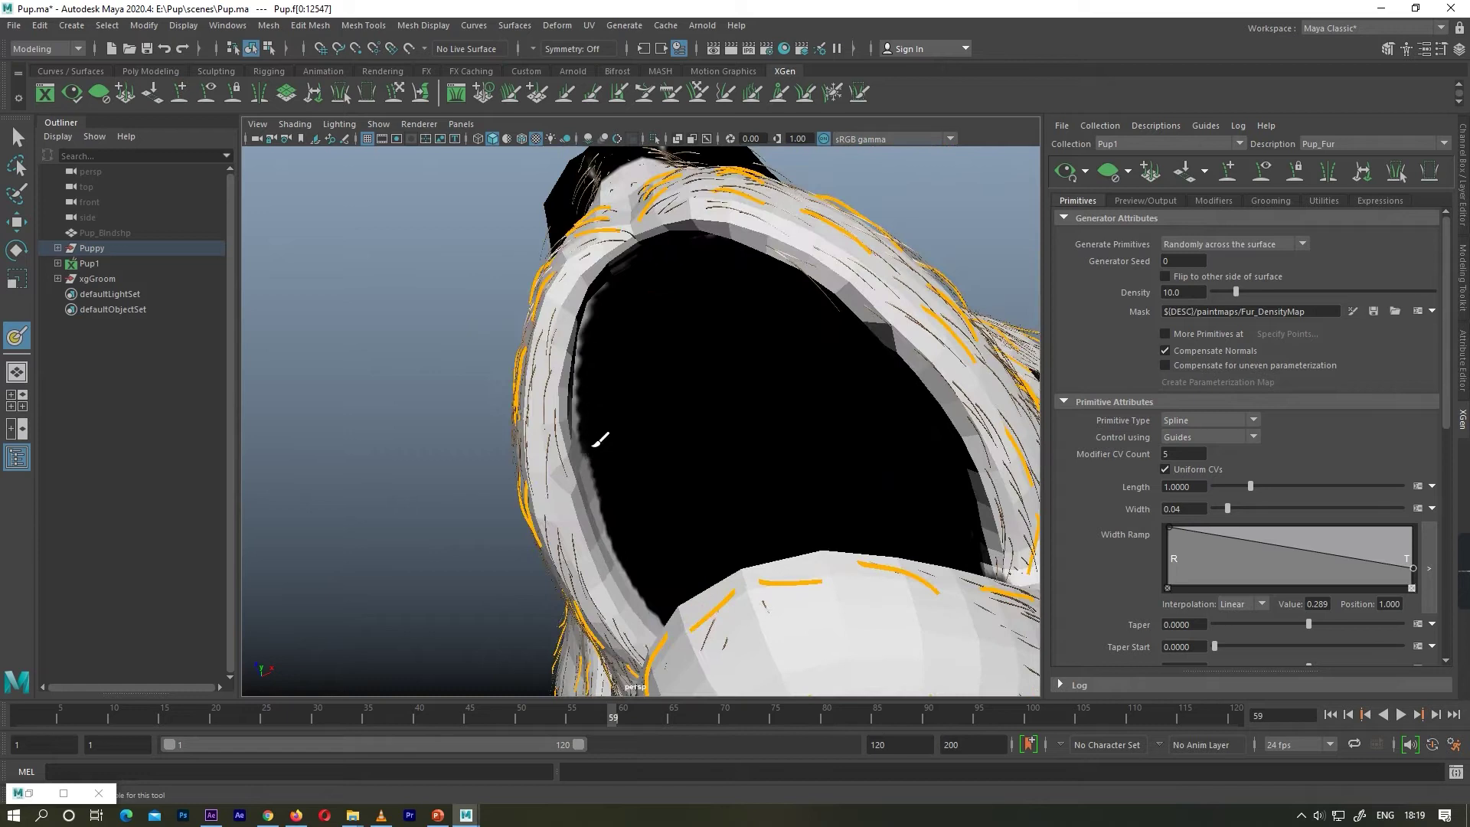
pyautogui.moveTo(660, 601)
pyautogui.keyDown('alt'); pyautogui.mouseDown()
pyautogui.moveTo(748, 452)
pyautogui.moveTo(656, 457)
pyautogui.moveTo(501, 414)
pyautogui.mouseUp(); pyautogui.keyUp('alt')
pyautogui.moveTo(582, 464)
pyautogui.mouseDown()
pyautogui.moveTo(774, 477)
pyautogui.moveTo(664, 348)
pyautogui.moveTo(804, 406)
pyautogui.mouseUp()
# Paint the central area of a front paw's sole black on the density mask
pyautogui.scroll(-4, 751, 400)
pyautogui.scroll(-4, 624, 195)
pyautogui.scroll(-5, 803, 407)
pyautogui.keyDown('alt'); pyautogui.moveTo(804, 407); pyautogui.dragTo(719, 329, button='middle'); pyautogui.keyUp('alt')
pyautogui.scroll(8, 720, 329)
pyautogui.moveTo(689, 349); pyautogui.dragTo(735, 320)
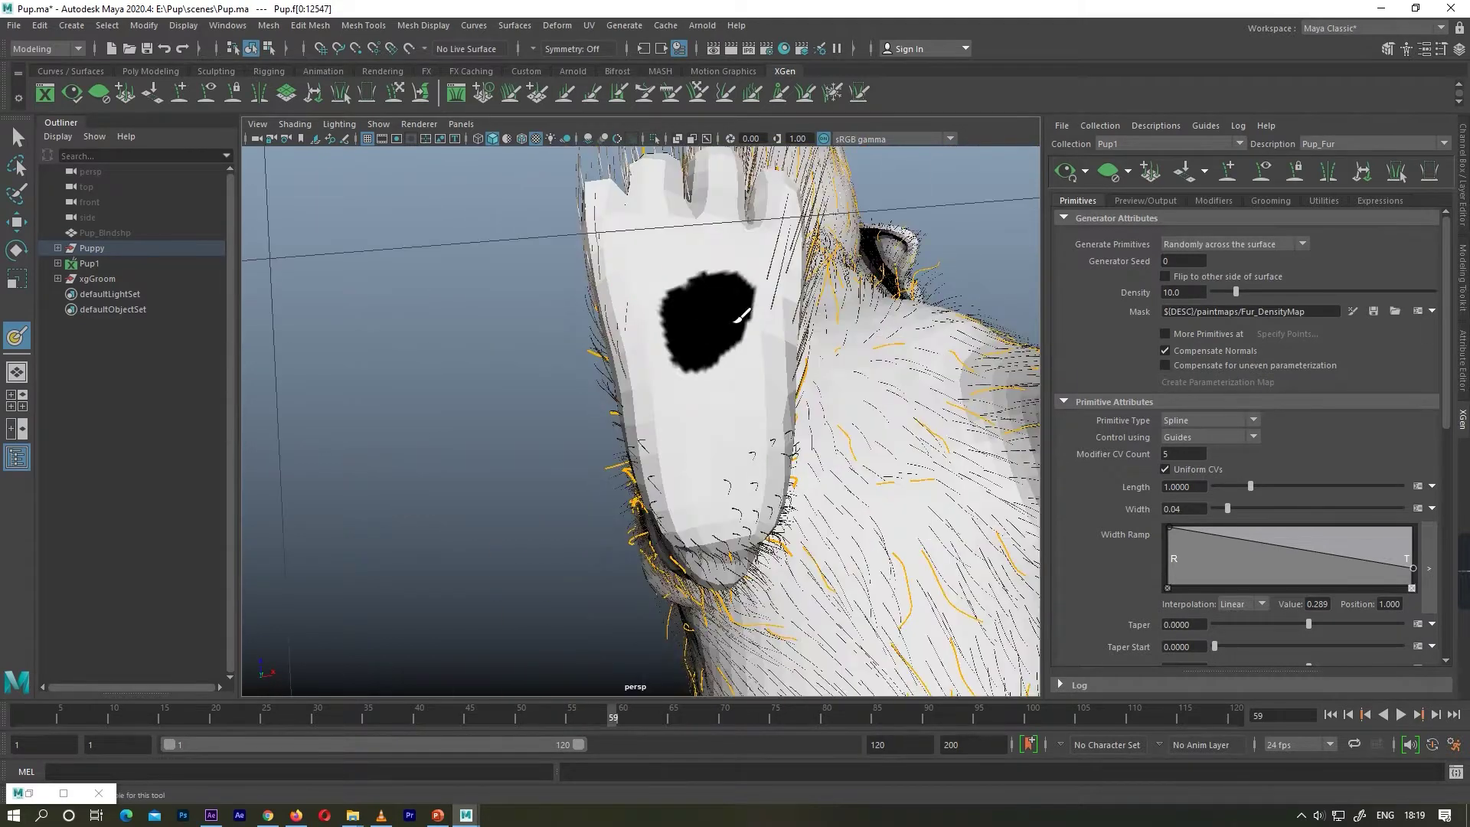
pyautogui.moveTo(703, 420); pyautogui.dragTo(724, 459)
# Extend the black mask over the toe undersides and out to the edges of the same front paw's sole
pyautogui.scroll(-5, 724, 459)
pyautogui.keyDown('alt'); pyautogui.moveTo(360, 398); pyautogui.dragTo(597, 428, button='middle'); pyautogui.keyUp('alt')
pyautogui.scroll(8, 597, 428)
pyautogui.moveTo(551, 426)
pyautogui.mouseDown()
pyautogui.moveTo(574, 365)
pyautogui.moveTo(548, 488)
pyautogui.mouseUp()
pyautogui.keyDown('alt'); pyautogui.moveTo(548, 488); pyautogui.dragTo(750, 473, button='middle'); pyautogui.keyUp('alt')
pyautogui.moveTo(681, 390)
pyautogui.mouseDown()
pyautogui.moveTo(682, 252)
pyautogui.moveTo(493, 336)
pyautogui.moveTo(523, 235)
pyautogui.moveTo(728, 427)
pyautogui.mouseUp()
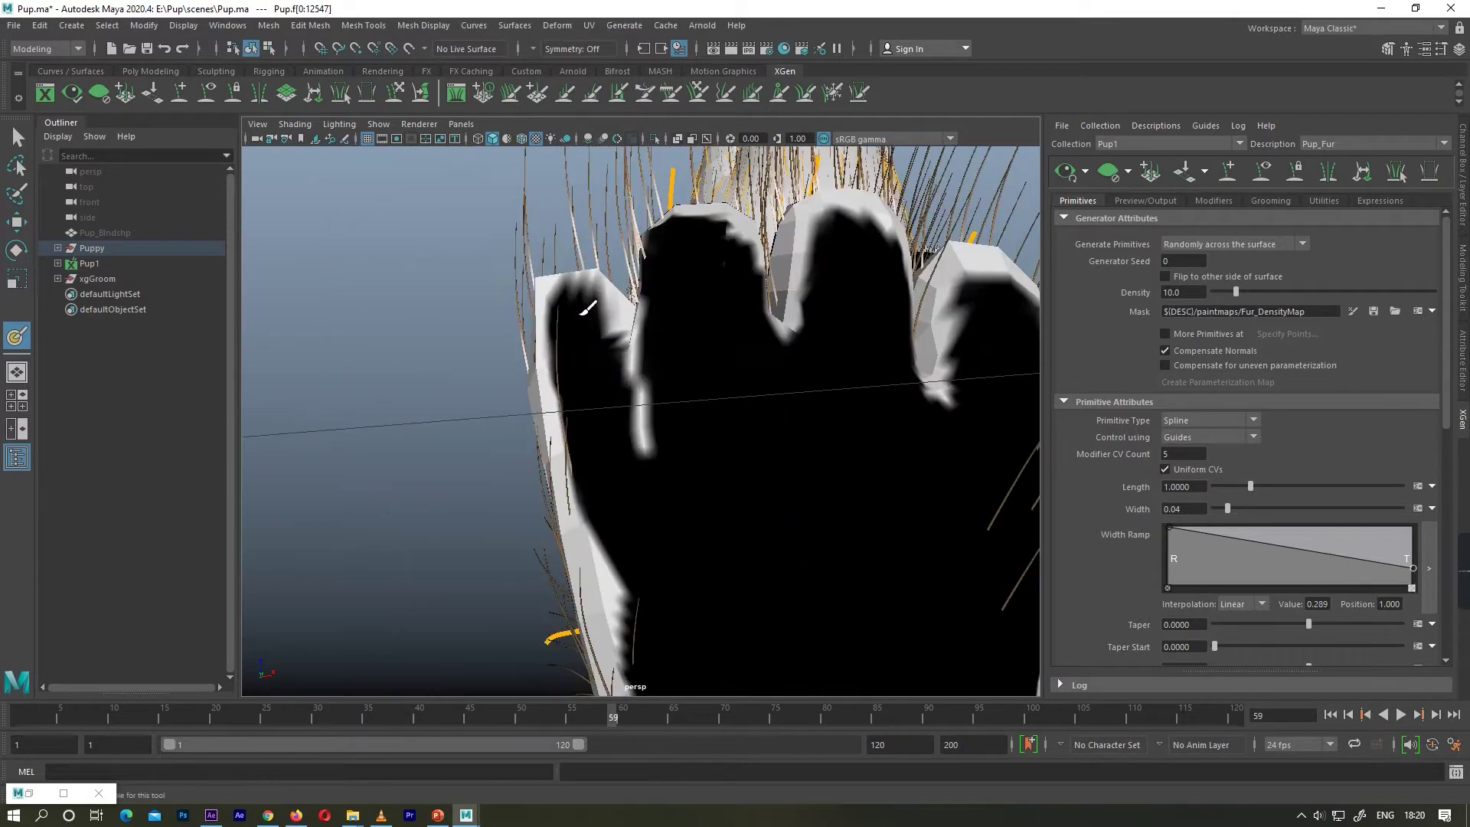
pyautogui.keyDown('alt'); pyautogui.moveTo(584, 302); pyautogui.dragTo(609, 370); pyautogui.keyUp('alt')
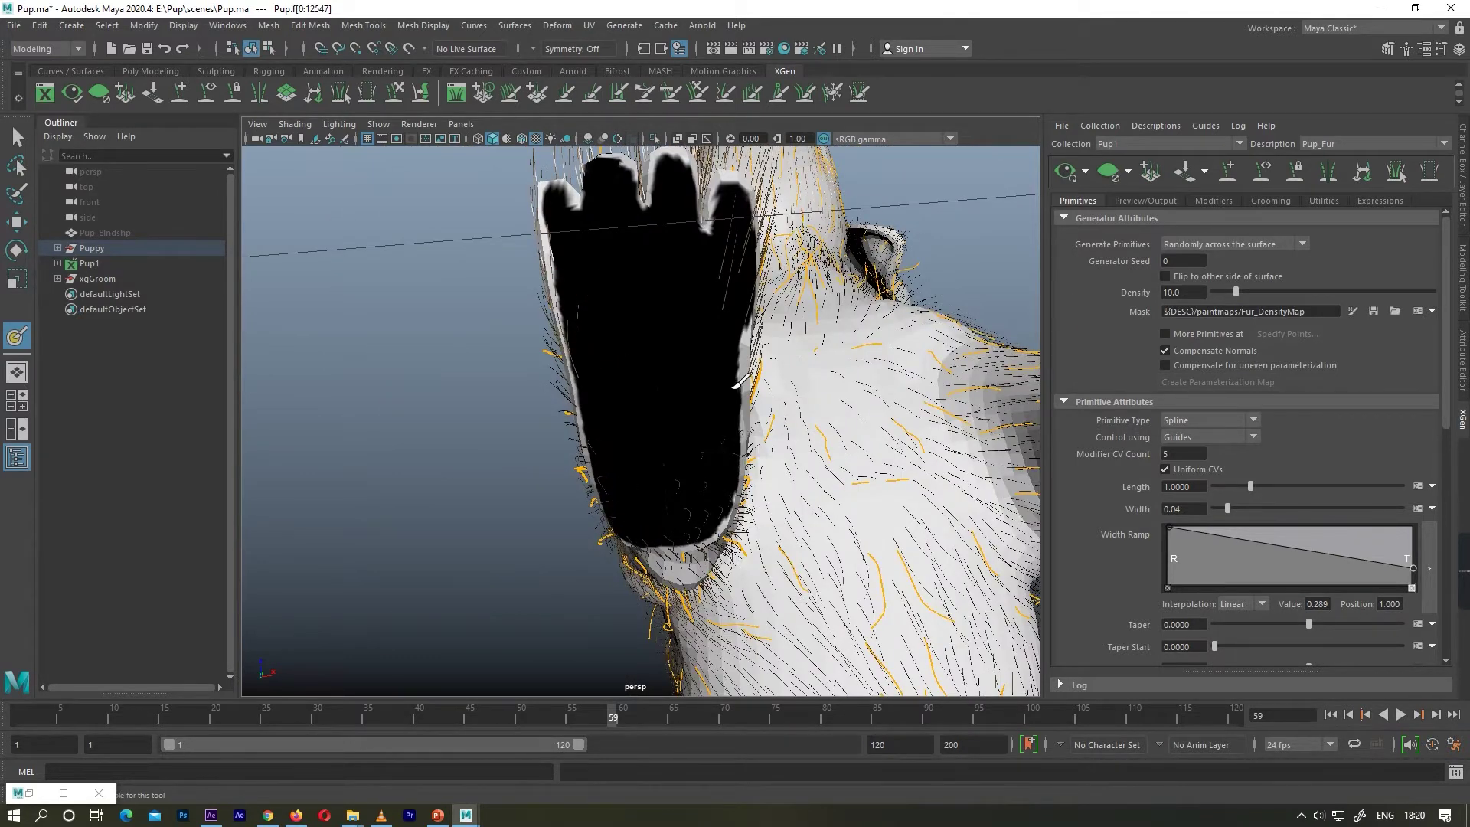
# Paint black along the bottom edge of the paw near its heel, working from the side
pyautogui.scroll(-8, 732, 387)
pyautogui.keyDown('alt'); pyautogui.moveTo(674, 322); pyautogui.dragTo(602, 386); pyautogui.keyUp('alt')
pyautogui.scroll(6, 601, 386)
pyautogui.keyDown('alt'); pyautogui.moveTo(602, 386); pyautogui.dragTo(727, 226, button='middle'); pyautogui.keyUp('alt')
pyautogui.scroll(3, 682, 522)
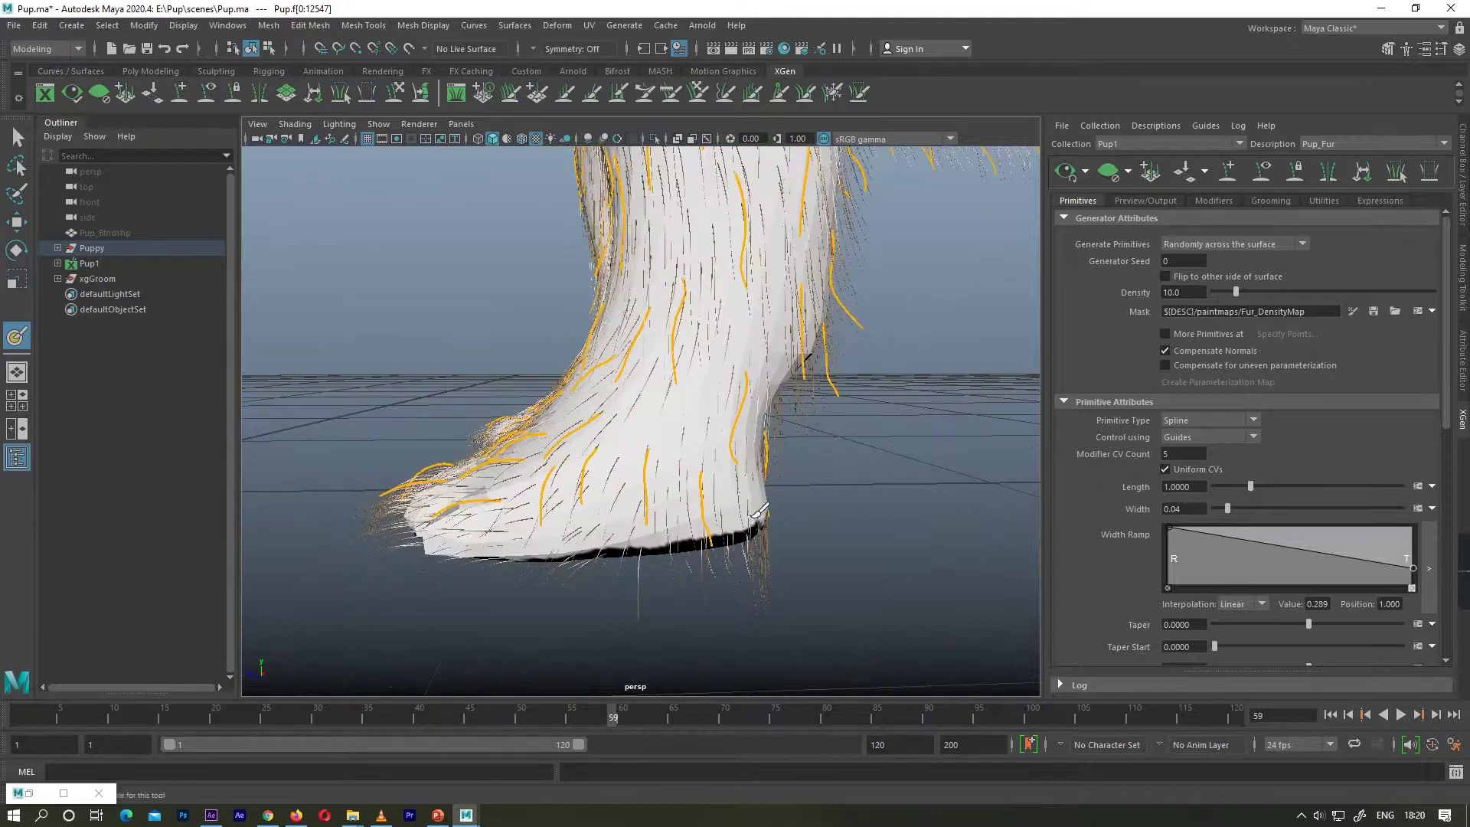
pyautogui.moveTo(756, 514); pyautogui.dragTo(674, 538)
# Recheck the paint tool settings and cover the next paw's sole with broad black strokes
pyautogui.scroll(-5, 673, 539)
pyautogui.moveTo(673, 539)
pyautogui.keyDown('alt'); pyautogui.mouseDown()
pyautogui.moveTo(577, 398)
pyautogui.moveTo(460, 498)
pyautogui.mouseUp(); pyautogui.keyUp('alt')
pyautogui.scroll(5, 459, 497)
pyautogui.keyDown('alt'); pyautogui.moveTo(459, 497); pyautogui.dragTo(627, 413, button='middle'); pyautogui.keyUp('alt')
pyautogui.doubleClick(17, 335)
pyautogui.click(755, 152)
pyautogui.keyDown('alt'); pyautogui.moveTo(613, 383); pyautogui.dragTo(582, 414); pyautogui.keyUp('alt')
pyautogui.moveTo(429, 436)
pyautogui.mouseDown()
pyautogui.moveTo(444, 452)
pyautogui.moveTo(804, 298)
pyautogui.mouseUp()
pyautogui.scroll(-8, 646, 367)
pyautogui.keyDown('alt'); pyautogui.moveTo(646, 367); pyautogui.dragTo(699, 312); pyautogui.keyUp('alt')
pyautogui.scroll(8, 700, 312)
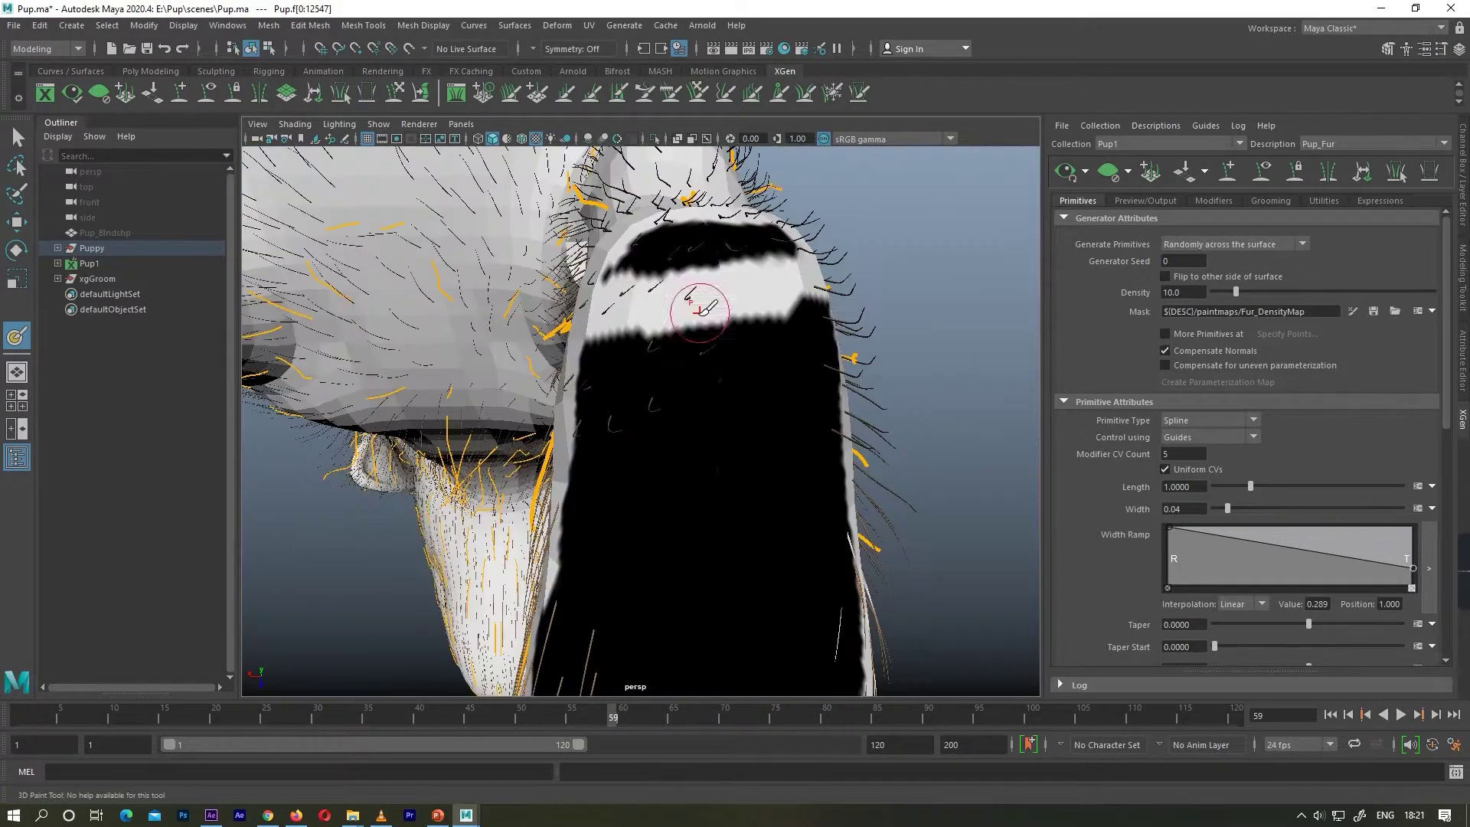
# Paint the sole of one hind paw black, including the area around its heel
pyautogui.moveTo(763, 266)
pyautogui.keyDown('alt'); pyautogui.mouseDown()
pyautogui.moveTo(719, 479)
pyautogui.moveTo(888, 512)
pyautogui.moveTo(617, 347)
pyautogui.moveTo(585, 352)
pyautogui.moveTo(452, 252)
pyautogui.mouseUp(); pyautogui.keyUp('alt')
pyautogui.scroll(4, 567, 362)
pyautogui.keyDown('alt'); pyautogui.moveTo(474, 344); pyautogui.dragTo(448, 467, button='middle'); pyautogui.keyUp('alt')
pyautogui.scroll(2, 502, 499)
pyautogui.moveTo(502, 498)
pyautogui.mouseDown()
pyautogui.moveTo(475, 285)
pyautogui.moveTo(464, 624)
pyautogui.moveTo(427, 584)
pyautogui.moveTo(473, 520)
pyautogui.mouseUp()
pyautogui.moveTo(581, 462)
pyautogui.keyDown('alt'); pyautogui.mouseDown()
pyautogui.moveTo(493, 373)
pyautogui.moveTo(521, 379)
pyautogui.mouseUp(); pyautogui.keyUp('alt')
pyautogui.keyDown('alt'); pyautogui.moveTo(493, 612); pyautogui.dragTo(524, 434, button='middle'); pyautogui.keyUp('alt')
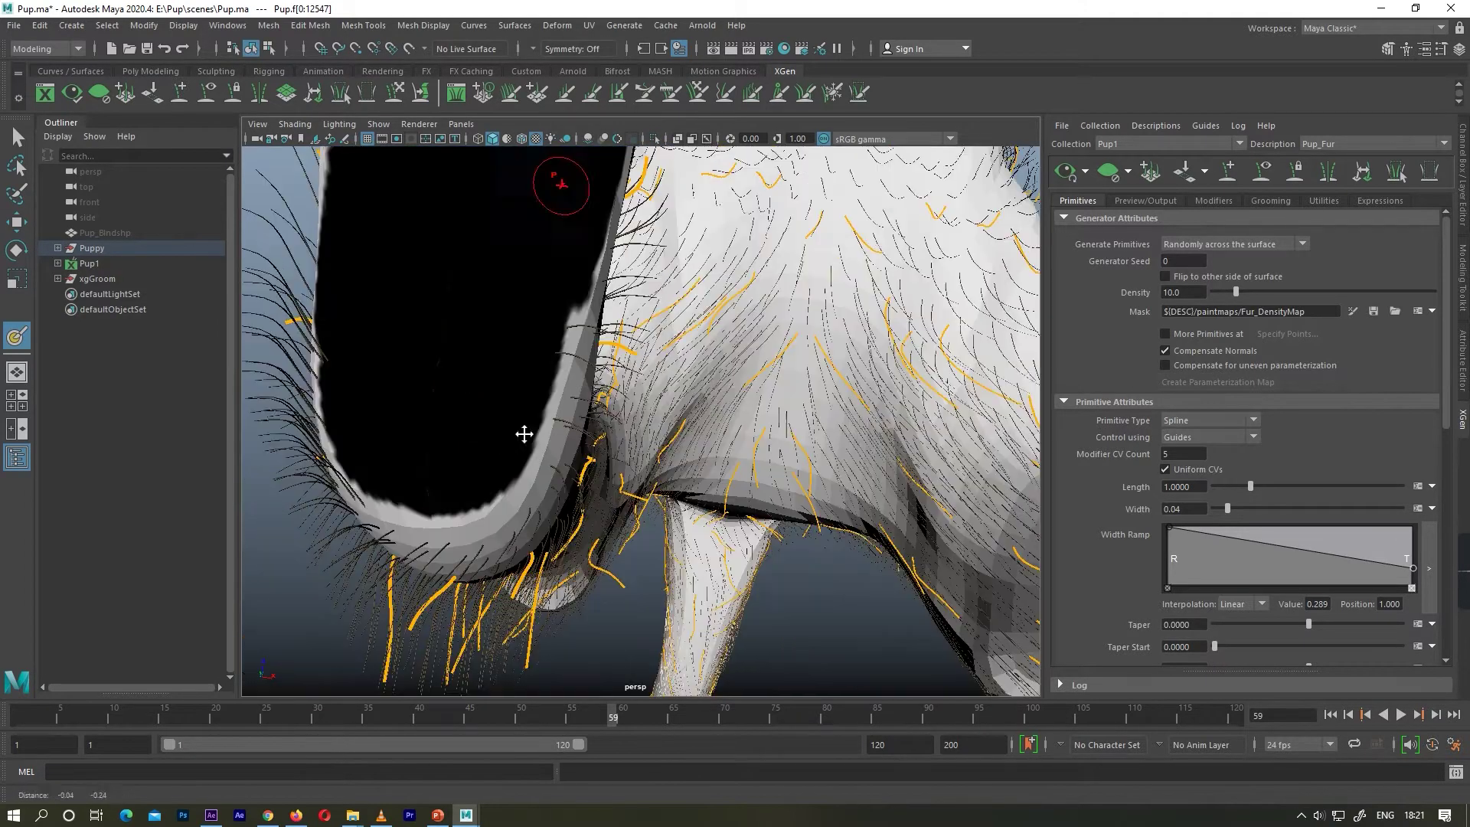
pyautogui.moveTo(450, 513); pyautogui.dragTo(321, 383)
pyautogui.scroll(-5, 636, 428)
pyautogui.moveTo(636, 428)
pyautogui.keyDown('alt'); pyautogui.mouseDown()
pyautogui.moveTo(535, 517)
pyautogui.moveTo(879, 410)
pyautogui.mouseUp(); pyautogui.keyUp('alt')
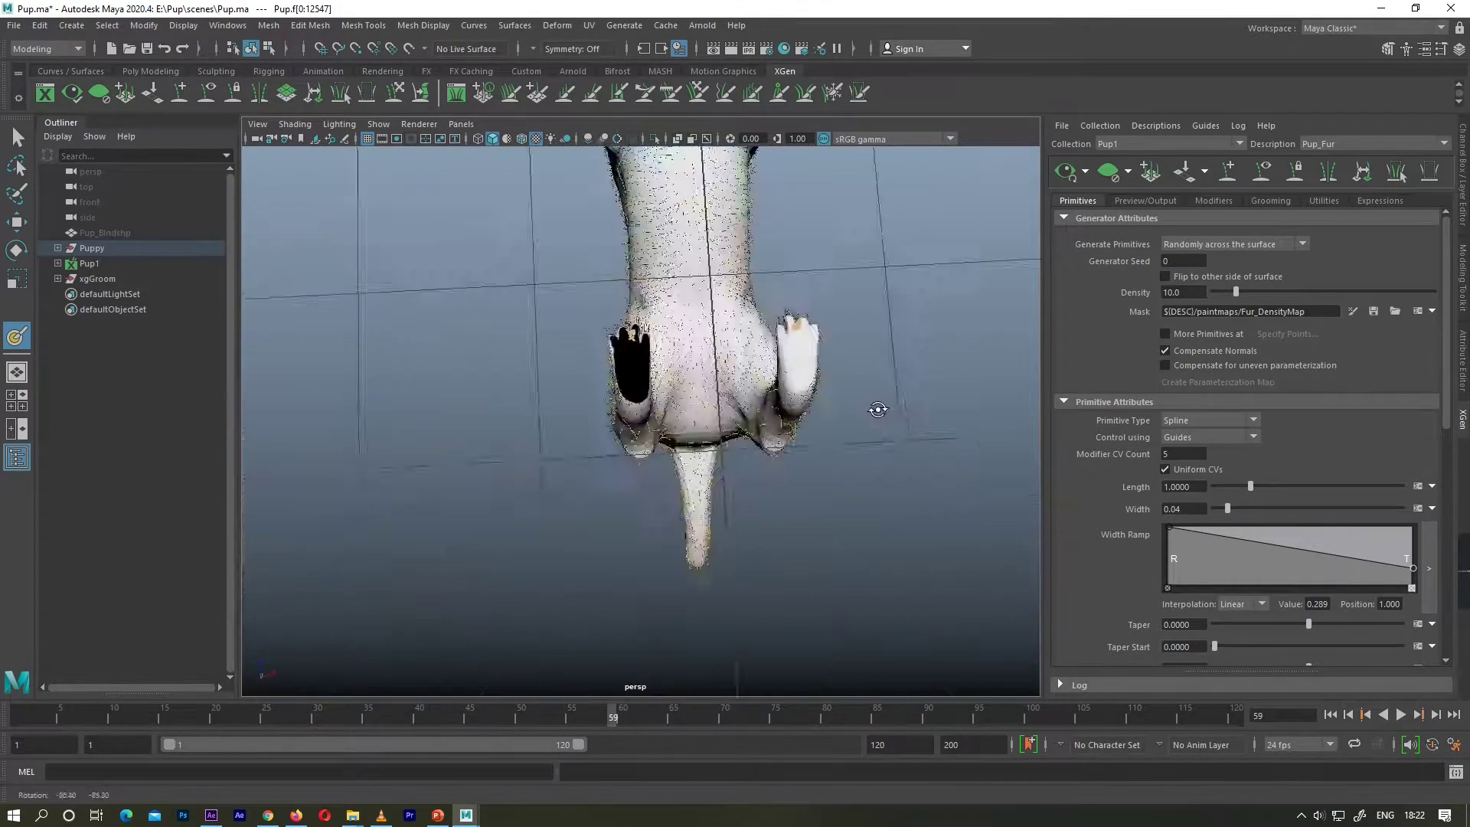
# Paint the other hind paw's sole and toe undersides black and check the mask's edge from the side
pyautogui.keyDown('alt'); pyautogui.moveTo(880, 411); pyautogui.dragTo(737, 512, button='middle'); pyautogui.keyUp('alt')
pyautogui.scroll(3, 737, 512)
pyautogui.scroll(5, 650, 383)
pyautogui.moveTo(613, 341)
pyautogui.mouseDown()
pyautogui.moveTo(577, 564)
pyautogui.moveTo(686, 277)
pyautogui.mouseUp()
pyautogui.keyDown('alt'); pyautogui.moveTo(687, 277); pyautogui.dragTo(673, 344, button='middle'); pyautogui.keyUp('alt')
pyautogui.moveTo(673, 382); pyautogui.dragTo(567, 485)
pyautogui.keyDown('alt'); pyautogui.moveTo(567, 485); pyautogui.dragTo(582, 406, button='middle'); pyautogui.keyUp('alt')
pyautogui.moveTo(694, 542); pyautogui.dragTo(735, 499)
pyautogui.keyDown('alt'); pyautogui.moveTo(735, 498); pyautogui.dragTo(689, 549, button='middle'); pyautogui.keyUp('alt')
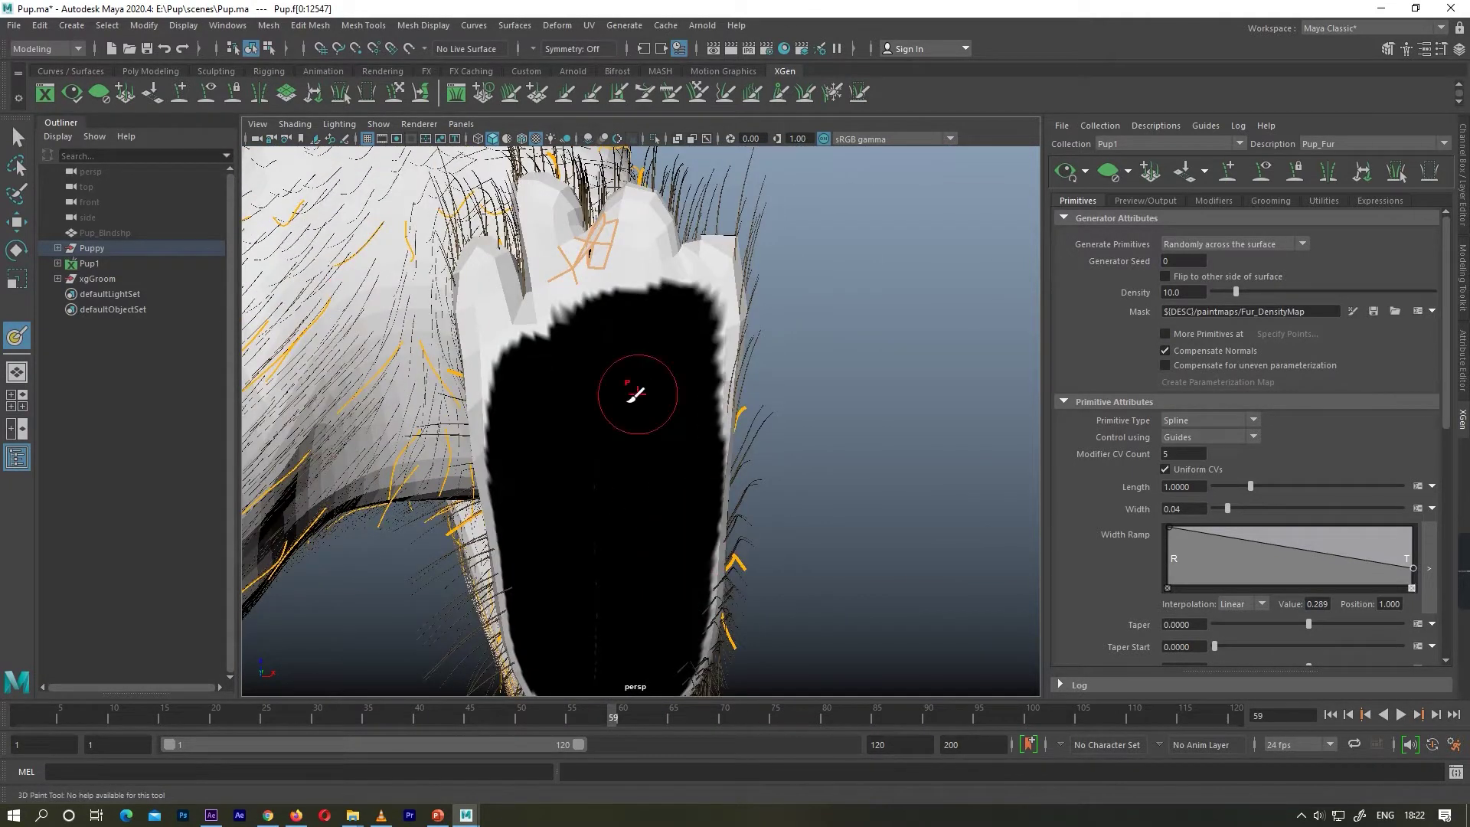
pyautogui.keyDown('alt'); pyautogui.moveTo(498, 305); pyautogui.dragTo(579, 303); pyautogui.keyUp('alt')
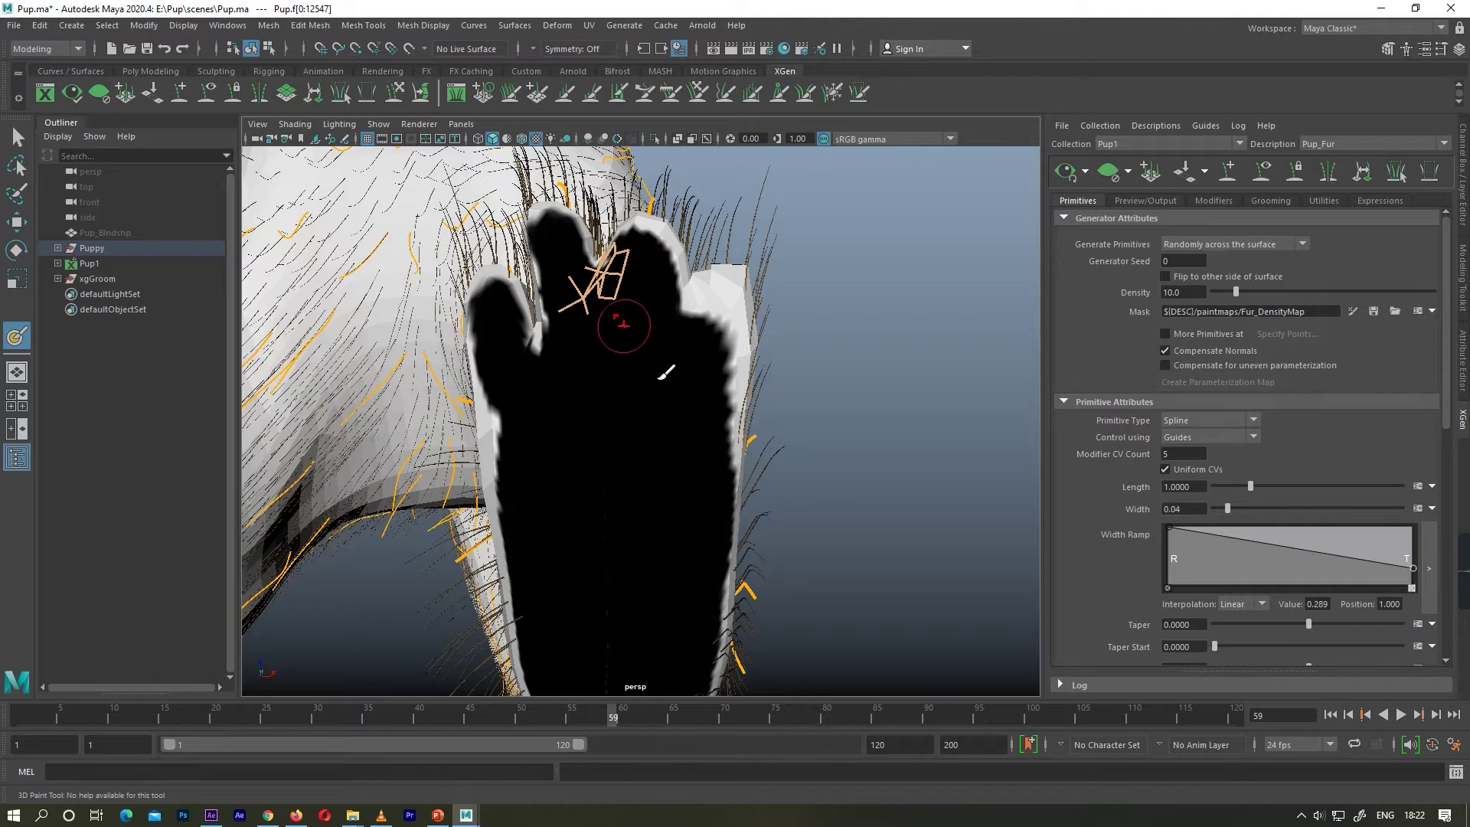
pyautogui.moveTo(723, 488)
pyautogui.keyDown('alt'); pyautogui.mouseDown()
pyautogui.moveTo(755, 515)
pyautogui.moveTo(788, 469)
pyautogui.moveTo(875, 440)
pyautogui.mouseUp(); pyautogui.keyUp('alt')
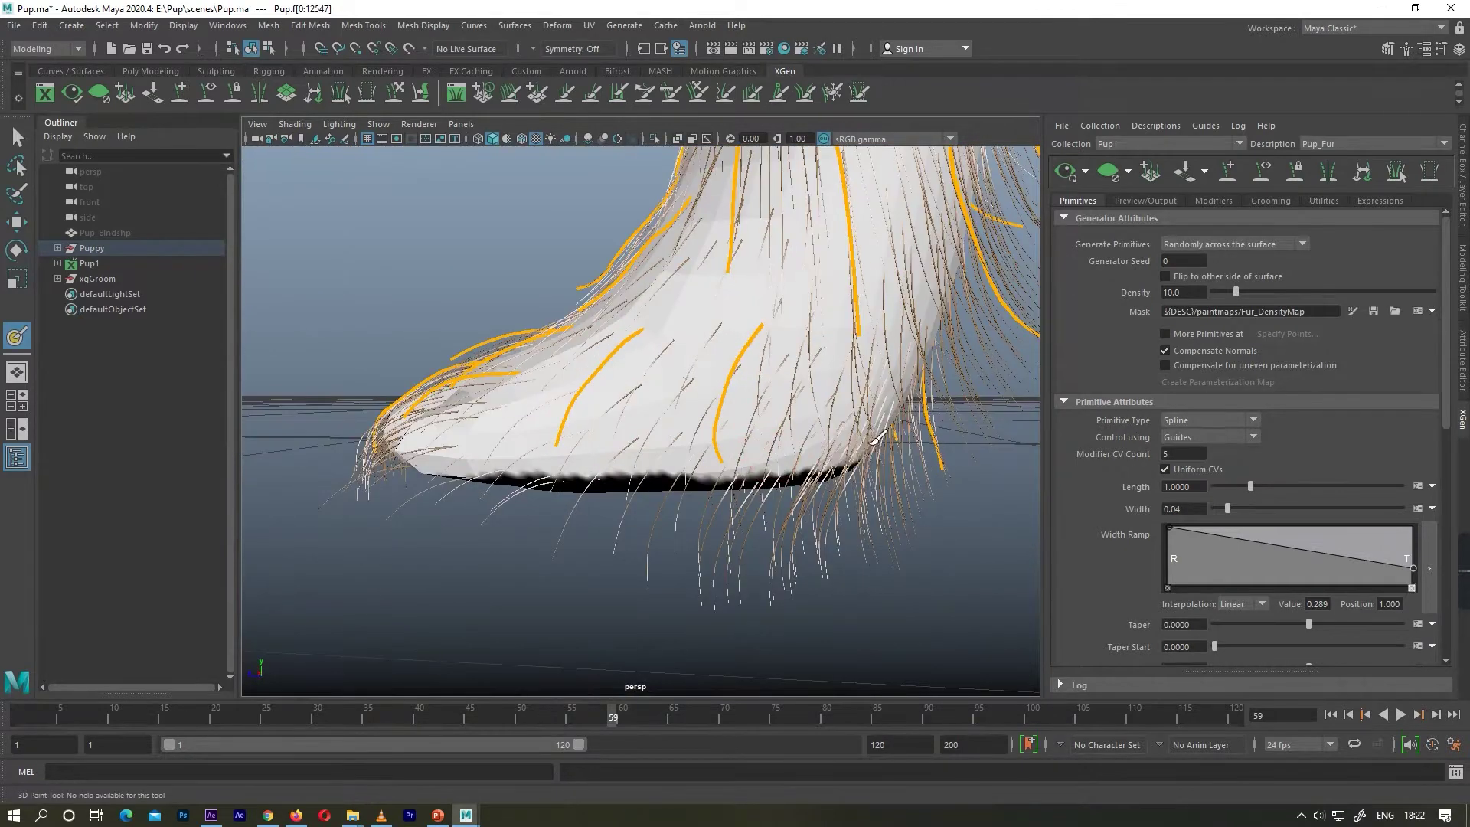
# Paint the mesh inside one of the puppy's eye openings black on the density mask
pyautogui.keyDown('alt'); pyautogui.moveTo(659, 436); pyautogui.dragTo(755, 403); pyautogui.keyUp('alt')
pyautogui.scroll(-5, 666, 544)
pyautogui.keyDown('alt'); pyautogui.moveTo(666, 479); pyautogui.dragTo(738, 393); pyautogui.keyUp('alt')
pyautogui.keyDown('alt'); pyautogui.moveTo(882, 410); pyautogui.dragTo(778, 315); pyautogui.keyUp('alt')
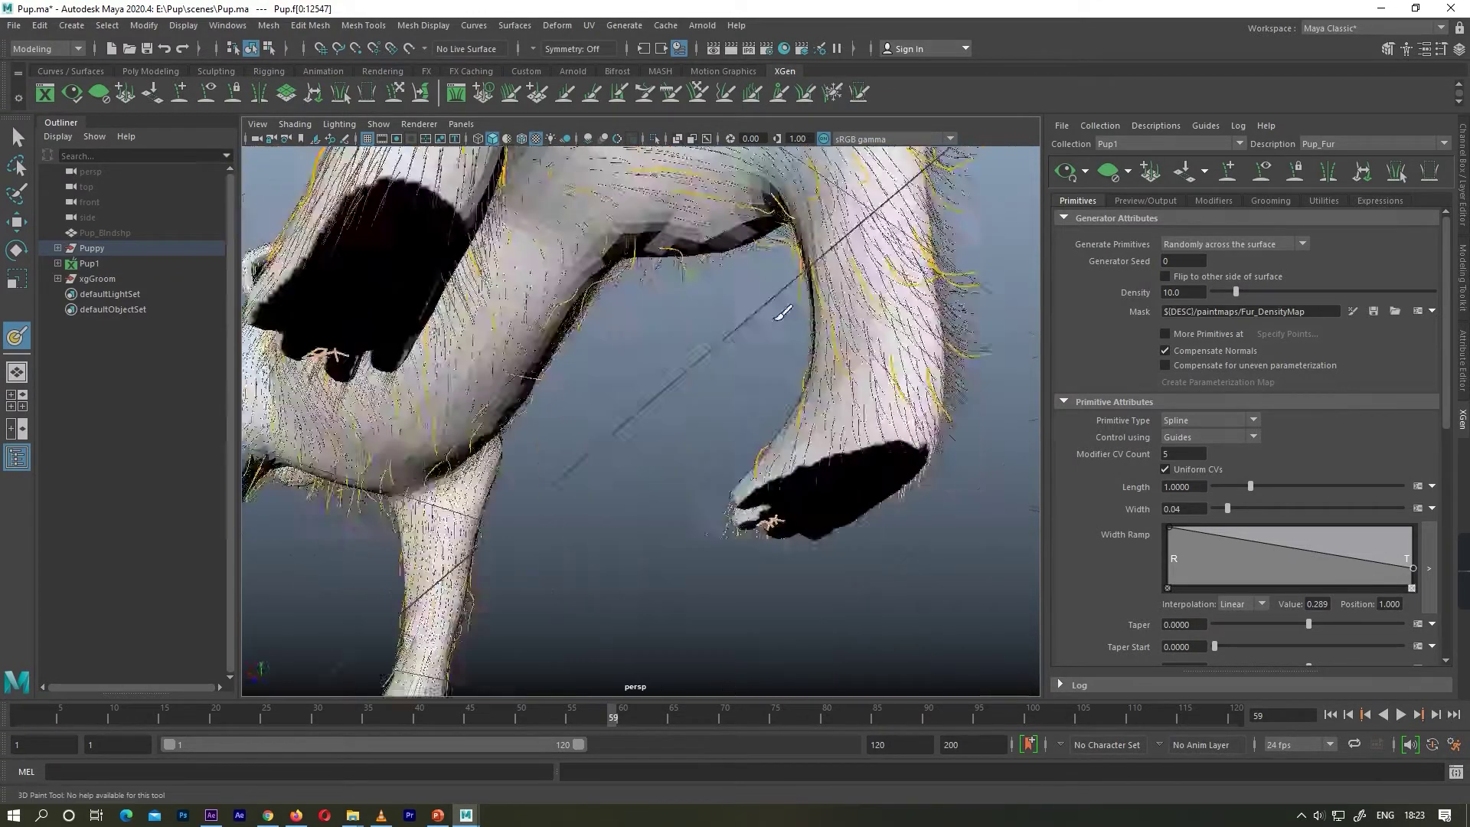
pyautogui.keyDown('alt'); pyautogui.moveTo(778, 315); pyautogui.dragTo(656, 433, button='right'); pyautogui.keyUp('alt')
pyautogui.keyDown('alt'); pyautogui.moveTo(656, 433); pyautogui.dragTo(719, 413); pyautogui.keyUp('alt')
pyautogui.keyDown('alt'); pyautogui.moveTo(666, 413); pyautogui.dragTo(787, 340, button='right'); pyautogui.keyUp('alt')
pyautogui.keyDown('alt'); pyautogui.moveTo(787, 340); pyautogui.dragTo(691, 409, button='middle'); pyautogui.keyUp('alt')
pyautogui.keyDown('alt'); pyautogui.moveTo(691, 409); pyautogui.dragTo(758, 319, button='right'); pyautogui.keyUp('alt')
pyautogui.moveTo(758, 318)
pyautogui.mouseDown()
pyautogui.moveTo(930, 336)
pyautogui.moveTo(861, 401)
pyautogui.mouseUp()
pyautogui.moveTo(689, 360)
pyautogui.keyDown('alt'); pyautogui.mouseDown(button='right')
pyautogui.moveTo(768, 341)
pyautogui.moveTo(489, 390)
pyautogui.mouseUp(button='right'); pyautogui.keyUp('alt')
pyautogui.keyDown('alt'); pyautogui.moveTo(489, 390); pyautogui.dragTo(793, 395, button='middle'); pyautogui.keyUp('alt')
pyautogui.keyDown('alt'); pyautogui.moveTo(793, 394); pyautogui.dragTo(689, 395); pyautogui.keyUp('alt')
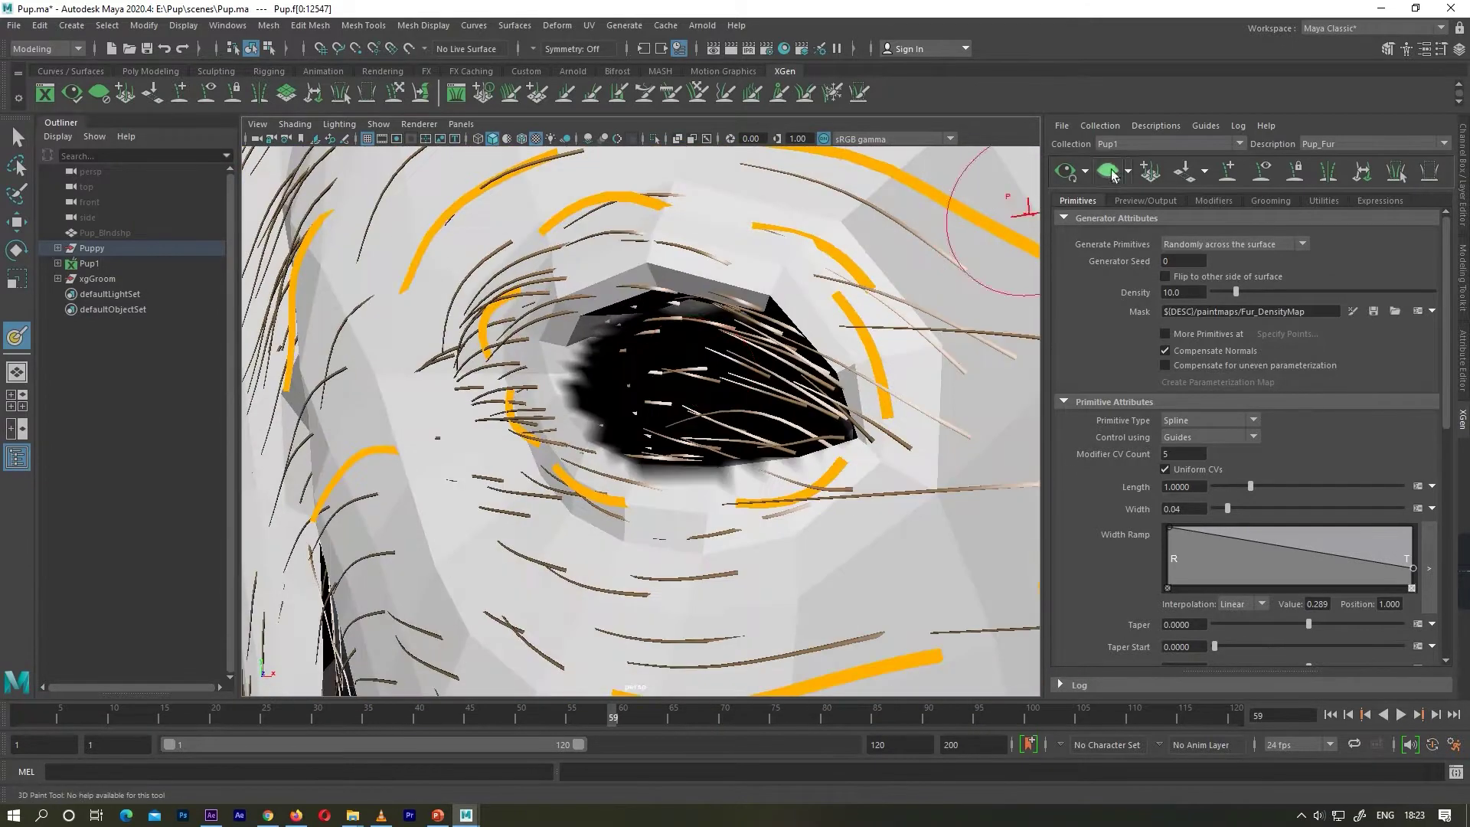
pyautogui.moveTo(577, 367)
pyautogui.mouseDown()
pyautogui.moveTo(635, 493)
pyautogui.moveTo(872, 322)
pyautogui.moveTo(544, 287)
pyautogui.moveTo(820, 435)
pyautogui.moveTo(768, 473)
pyautogui.mouseUp()
# Touch up the black mask along the lower edge of the same eye opening and check its outline
pyautogui.keyDown('alt'); pyautogui.moveTo(742, 630); pyautogui.dragTo(774, 608); pyautogui.keyUp('alt')
pyautogui.moveTo(765, 609)
pyautogui.mouseDown()
pyautogui.moveTo(656, 623)
pyautogui.moveTo(616, 589)
pyautogui.mouseUp()
pyautogui.keyDown('alt'); pyautogui.moveTo(731, 618); pyautogui.dragTo(646, 452, button='right'); pyautogui.keyUp('alt')
pyautogui.keyDown('alt'); pyautogui.moveTo(646, 452); pyautogui.dragTo(512, 332, button='middle'); pyautogui.keyUp('alt')
pyautogui.keyDown('alt'); pyautogui.moveTo(739, 466); pyautogui.dragTo(716, 342); pyautogui.keyUp('alt')
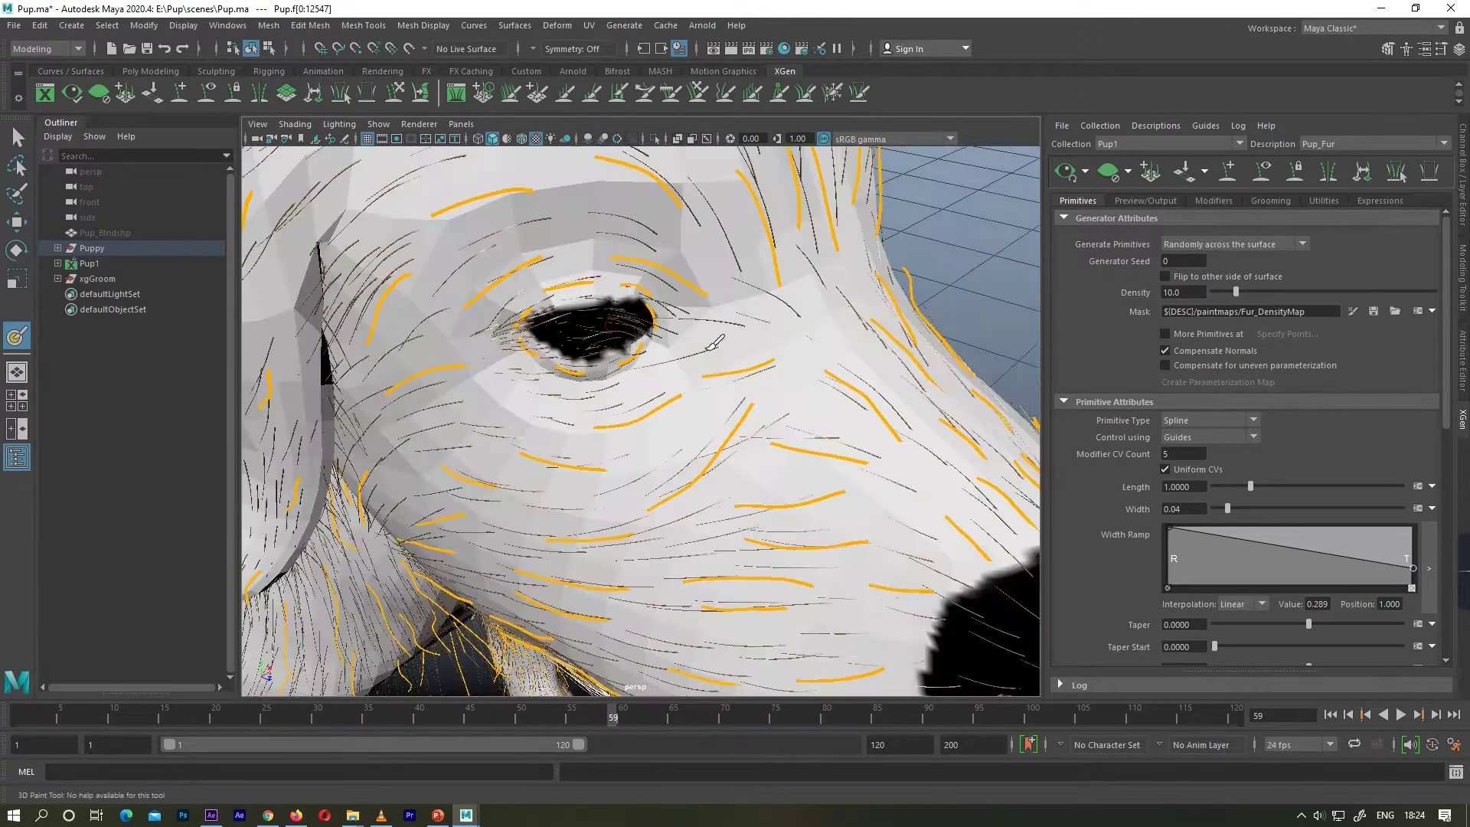
# Paint the puppy's other eye opening black on the density mask and undo the last stray stroke
pyautogui.press('f')
pyautogui.keyDown('alt'); pyautogui.moveTo(548, 336); pyautogui.dragTo(459, 345); pyautogui.keyUp('alt')
pyautogui.keyDown('alt'); pyautogui.moveTo(536, 345); pyautogui.dragTo(656, 341, button='right'); pyautogui.keyUp('alt')
pyautogui.keyDown('alt'); pyautogui.moveTo(656, 341); pyautogui.dragTo(613, 505, button='middle'); pyautogui.keyUp('alt')
pyautogui.moveTo(639, 379)
pyautogui.mouseDown()
pyautogui.moveTo(584, 410)
pyautogui.moveTo(737, 406)
pyautogui.moveTo(699, 444)
pyautogui.moveTo(660, 343)
pyautogui.mouseUp()
pyautogui.moveTo(903, 409)
pyautogui.keyDown('alt'); pyautogui.mouseDown(button='right')
pyautogui.moveTo(748, 545)
pyautogui.moveTo(857, 536)
pyautogui.mouseUp(button='right'); pyautogui.keyUp('alt')
pyautogui.keyDown('alt'); pyautogui.moveTo(756, 322); pyautogui.dragTo(660, 360, button='middle'); pyautogui.keyUp('alt')
pyautogui.moveTo(656, 361)
pyautogui.mouseDown()
pyautogui.moveTo(846, 285)
pyautogui.moveTo(823, 301)
pyautogui.mouseUp()
pyautogui.moveTo(654, 324)
pyautogui.keyDown('alt'); pyautogui.mouseDown()
pyautogui.moveTo(748, 390)
pyautogui.moveTo(751, 326)
pyautogui.moveTo(716, 407)
pyautogui.mouseUp(); pyautogui.keyUp('alt')
pyautogui.hotkey('ctrl', 'z')
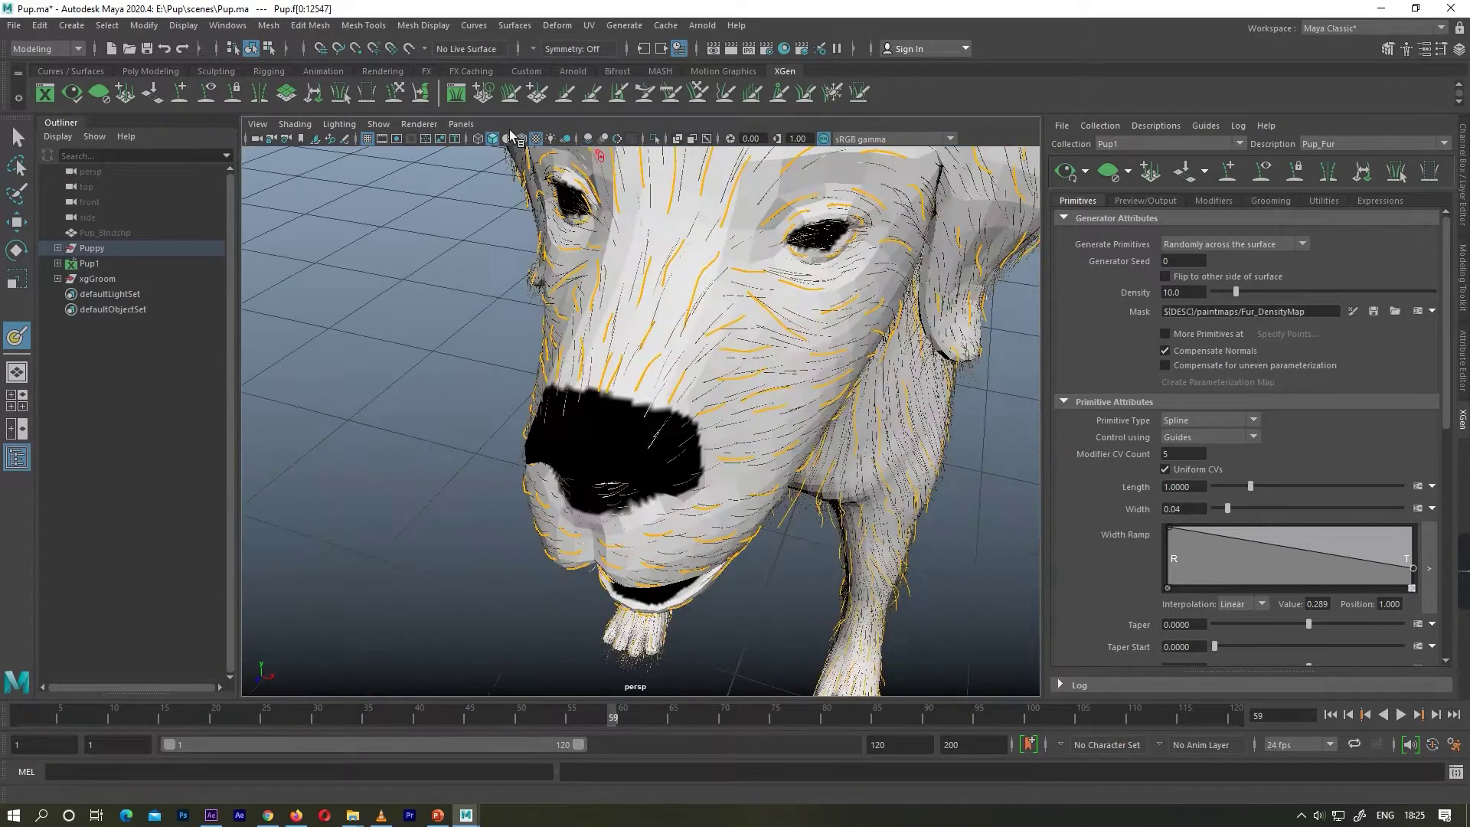
# Save the painted density mask, then leave the paint tool and deselect the mesh
pyautogui.scroll(-6, 886, 341)
pyautogui.keyDown('alt'); pyautogui.moveTo(885, 342); pyautogui.dragTo(754, 321); pyautogui.keyUp('alt')
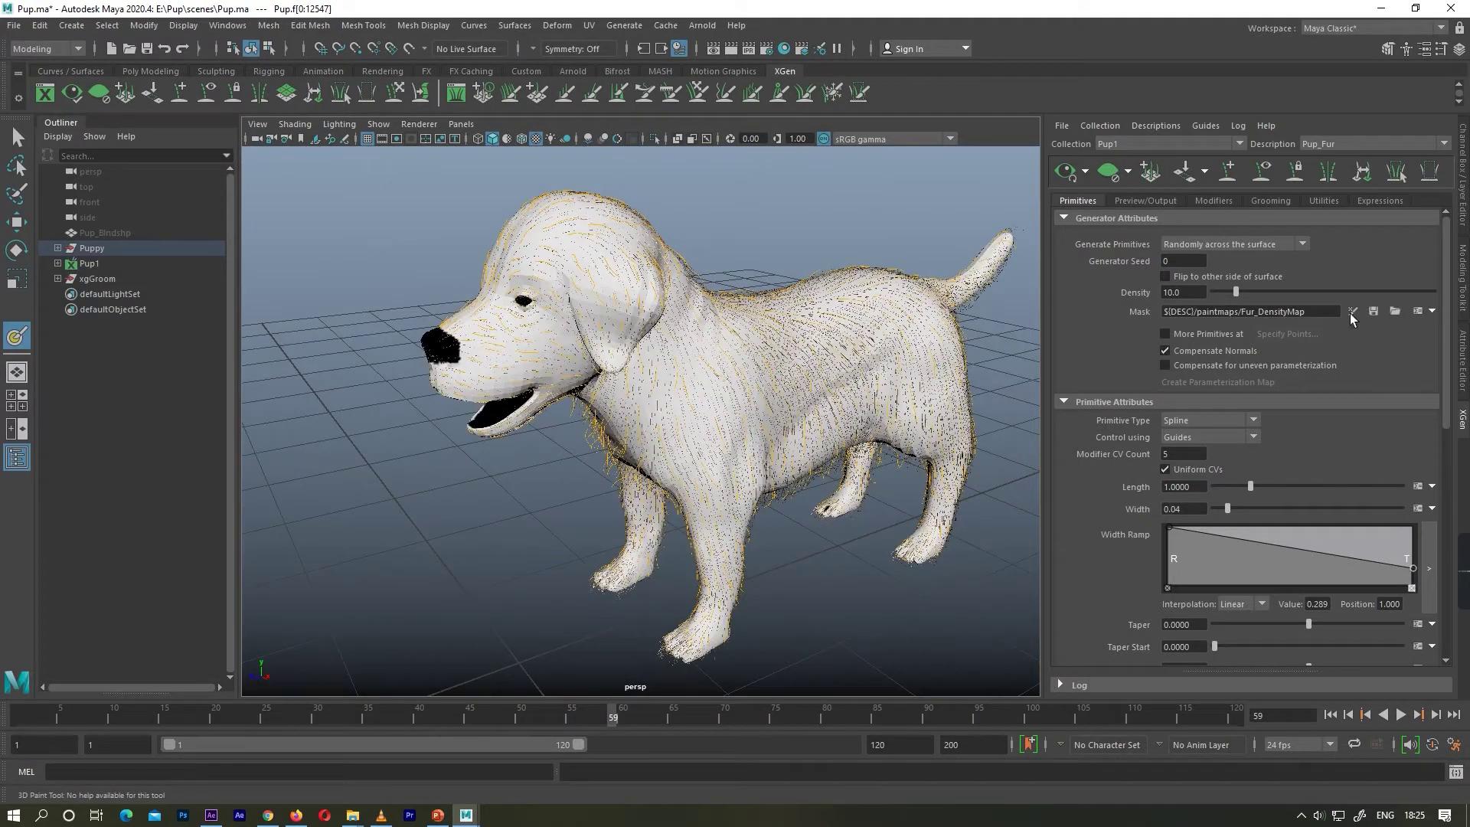
pyautogui.click(1373, 311)
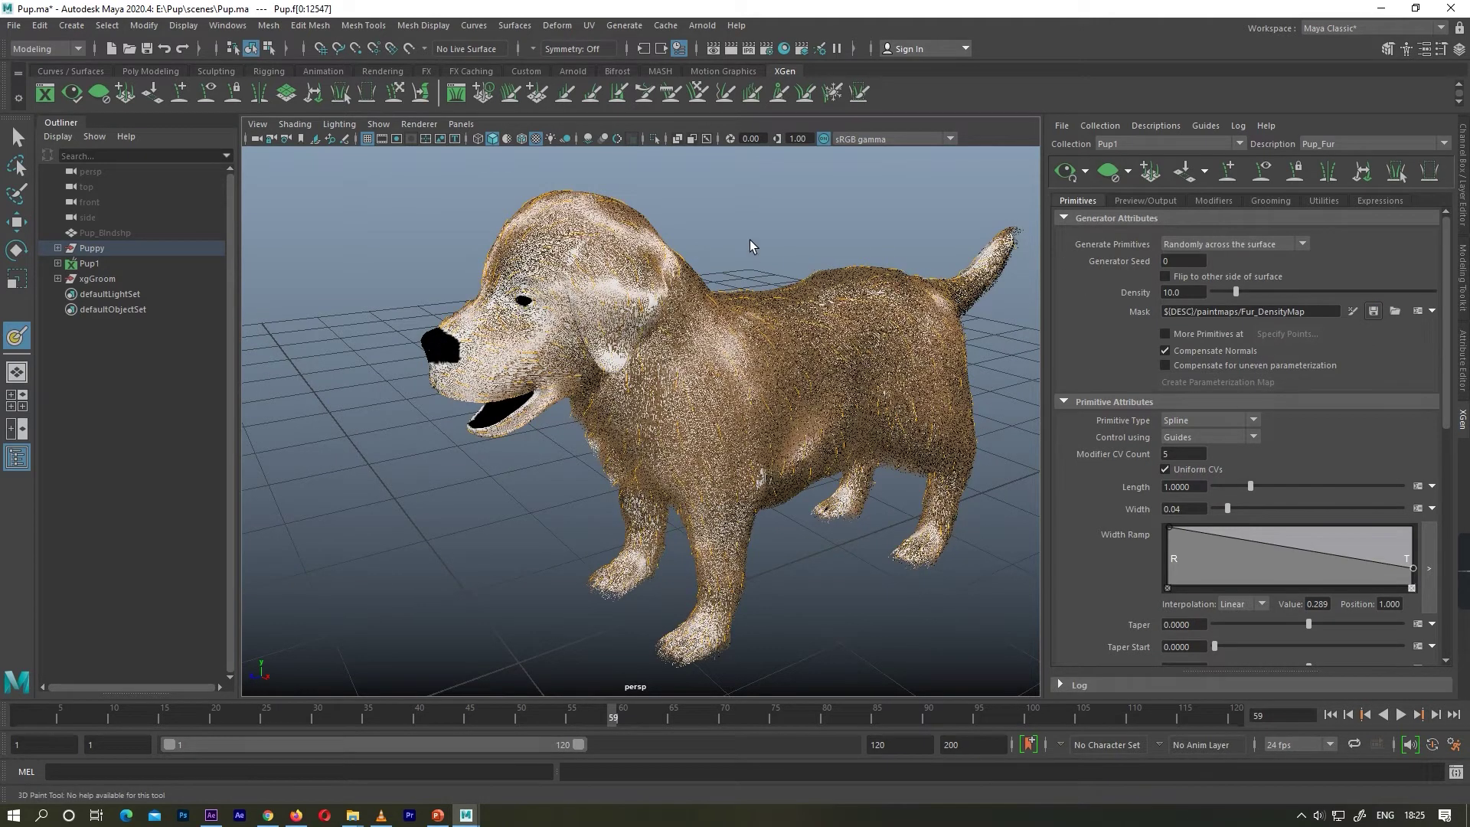
pyautogui.press('w')
pyautogui.click(719, 240)
# Examine the masked fur on the puppy's head and body from near and far
pyautogui.scroll(-3, 719, 253)
pyautogui.scroll(5, 613, 391)
pyautogui.moveTo(474, 383)
pyautogui.keyDown('alt'); pyautogui.mouseDown()
pyautogui.moveTo(692, 397)
pyautogui.moveTo(770, 329)
pyautogui.moveTo(702, 378)
pyautogui.moveTo(738, 420)
pyautogui.mouseUp(); pyautogui.keyUp('alt')
pyautogui.scroll(4, 719, 374)
pyautogui.scroll(-2, 719, 374)
pyautogui.scroll(3, 746, 344)
pyautogui.scroll(-4, 747, 344)
pyautogui.scroll(-4, 738, 420)
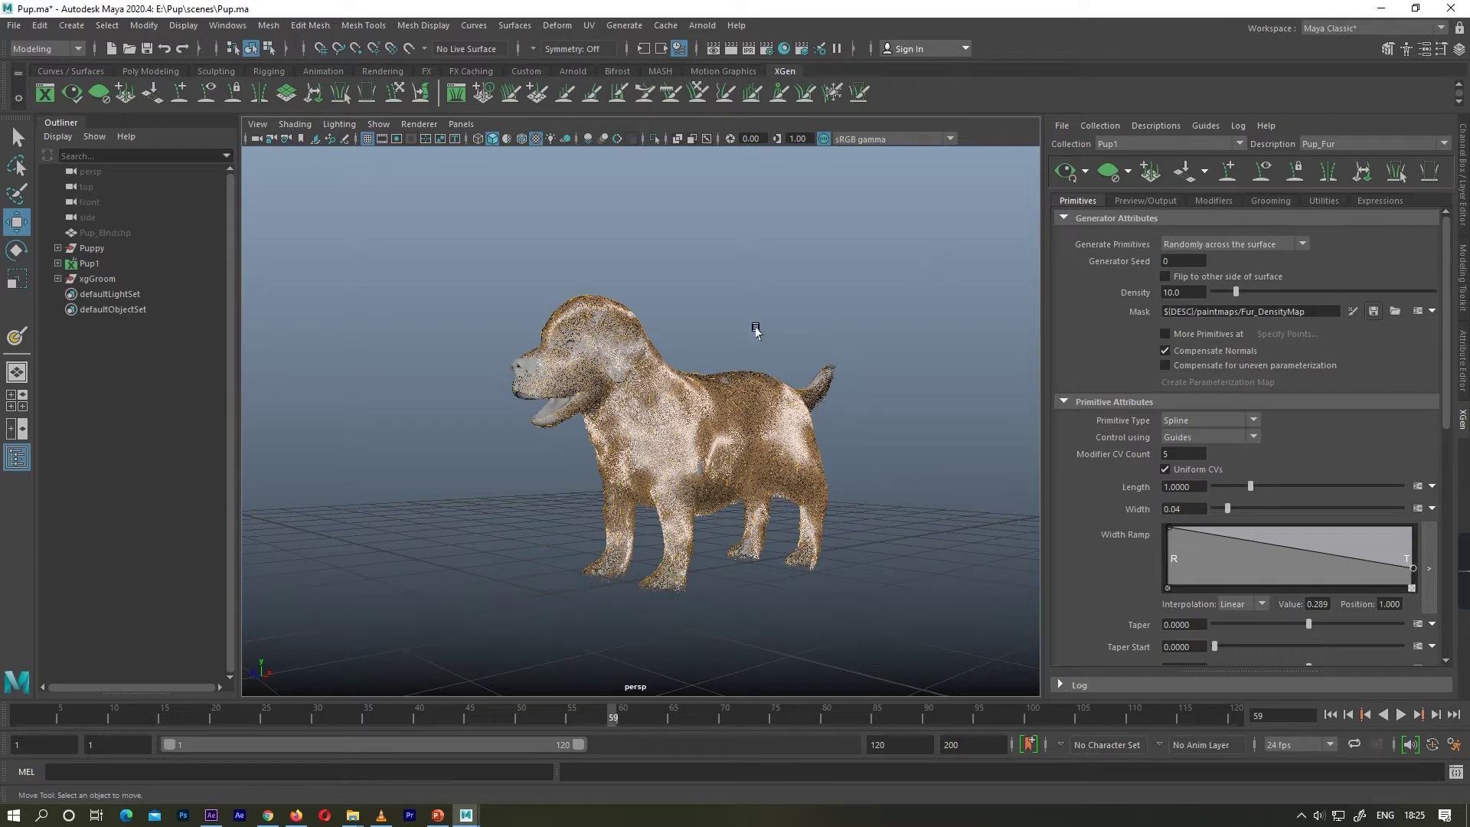
pyautogui.keyDown('alt'); pyautogui.moveTo(696, 301); pyautogui.dragTo(611, 431); pyautogui.keyUp('alt')
pyautogui.keyDown('alt'); pyautogui.moveTo(611, 431); pyautogui.dragTo(534, 368, button='middle'); pyautogui.keyUp('alt')
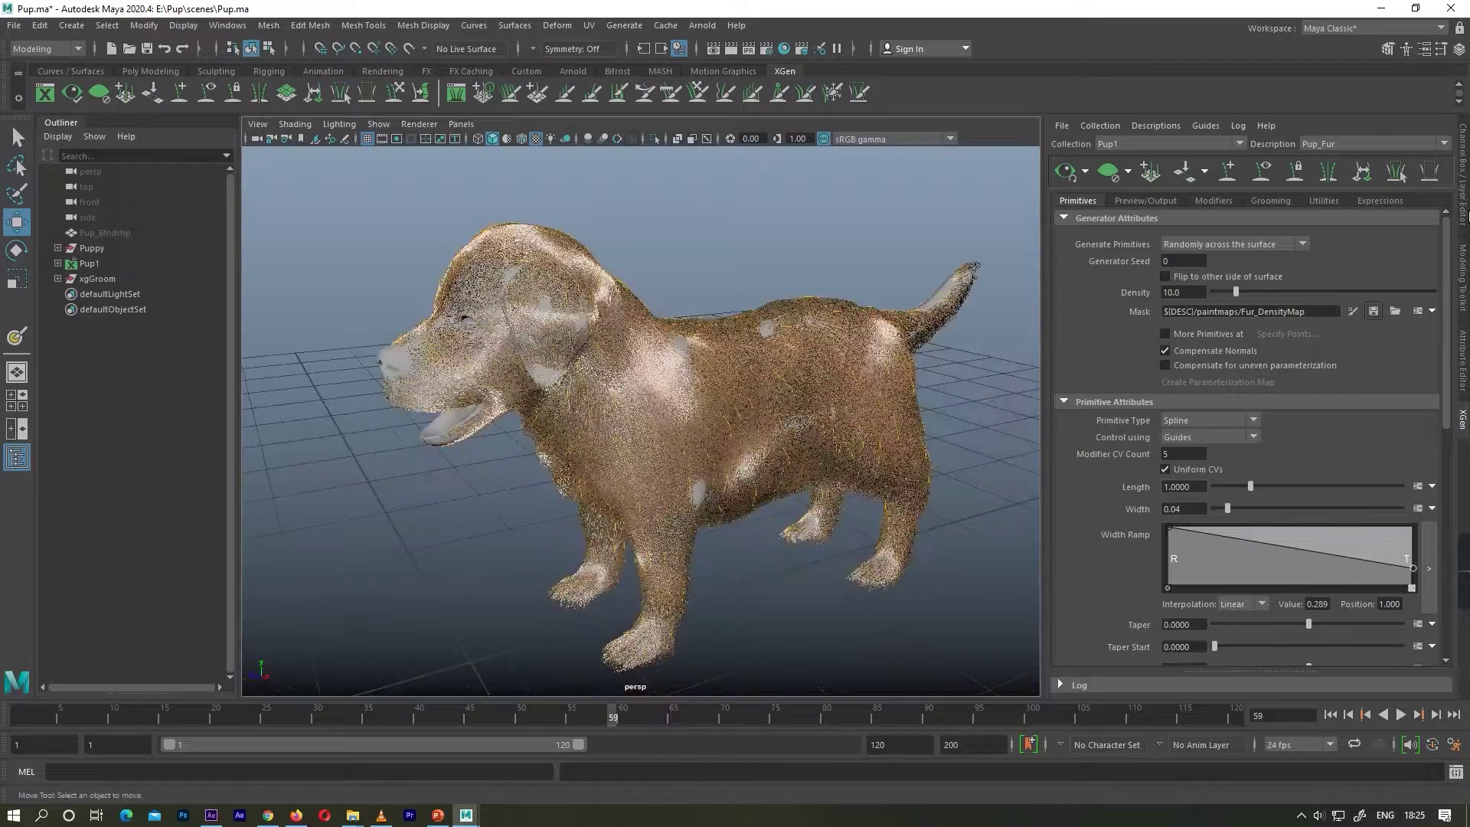
# Select the objects in the Geo display layer and switch the puppy mesh to smooth preview
pyautogui.click(1464, 217)
pyautogui.rightClick(1351, 609)
pyautogui.click(1347, 673)
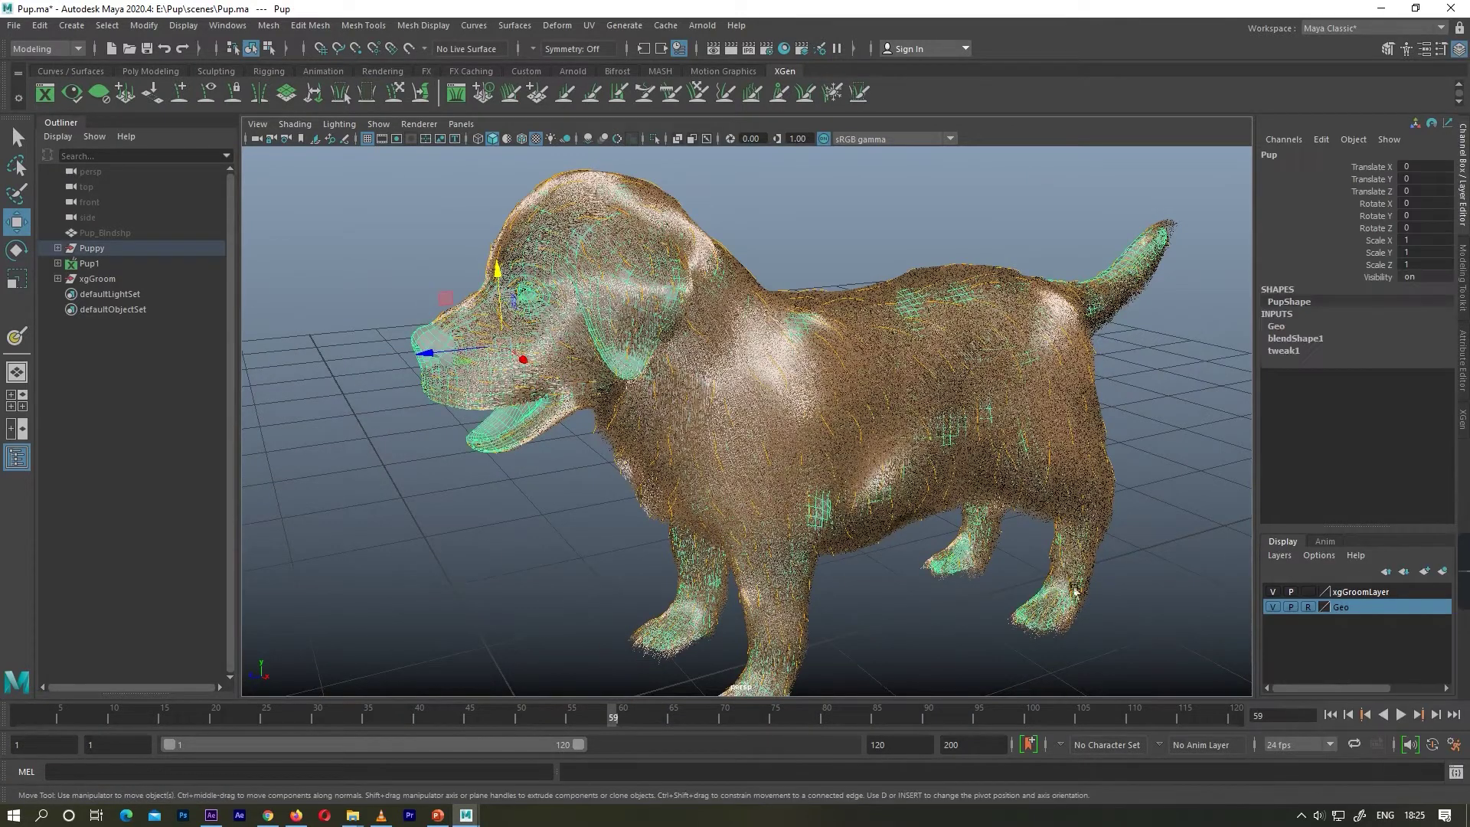
pyautogui.press('3')
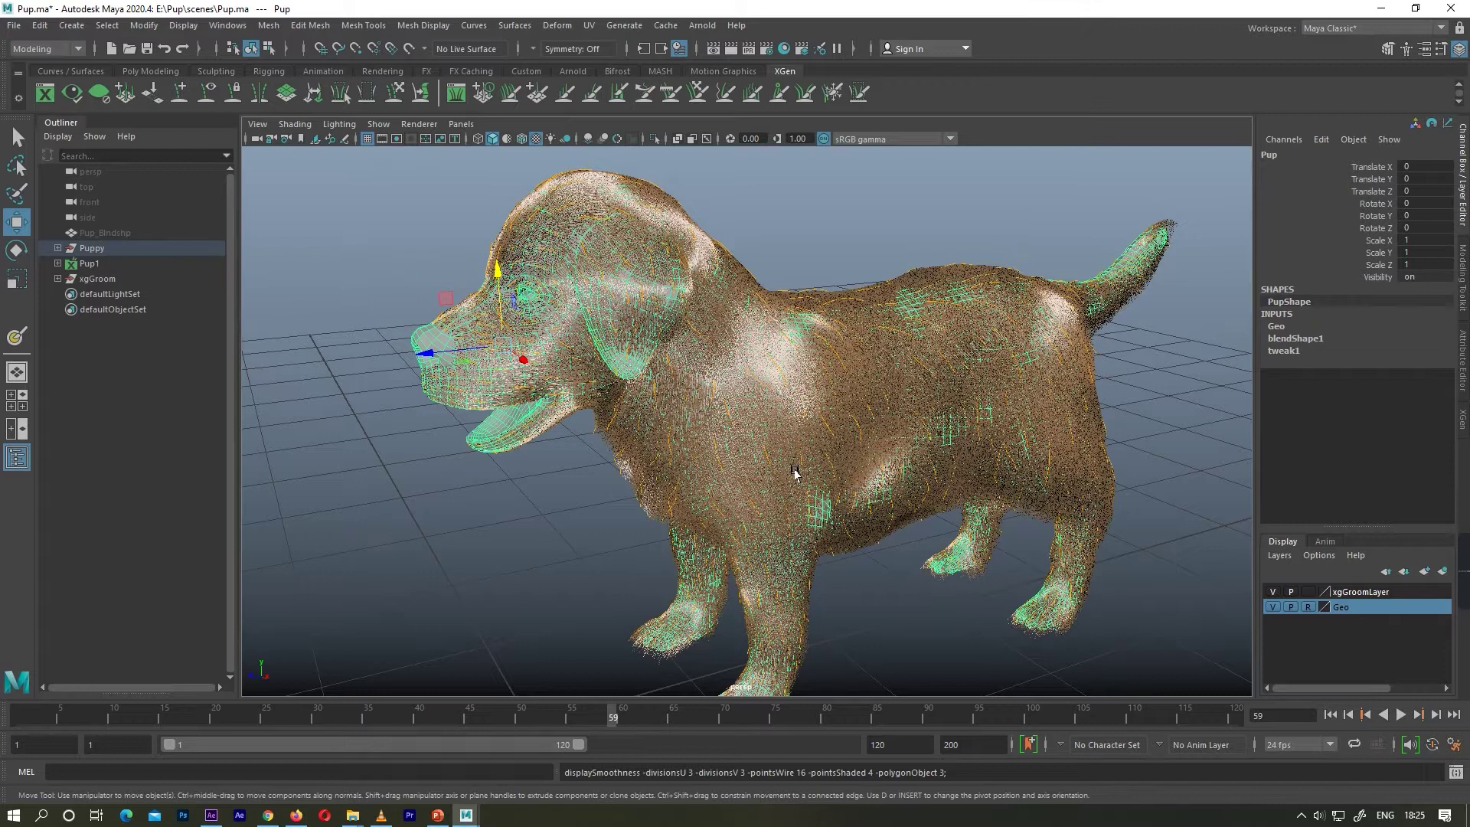
pyautogui.click(587, 529)
pyautogui.scroll(-3, 824, 391)
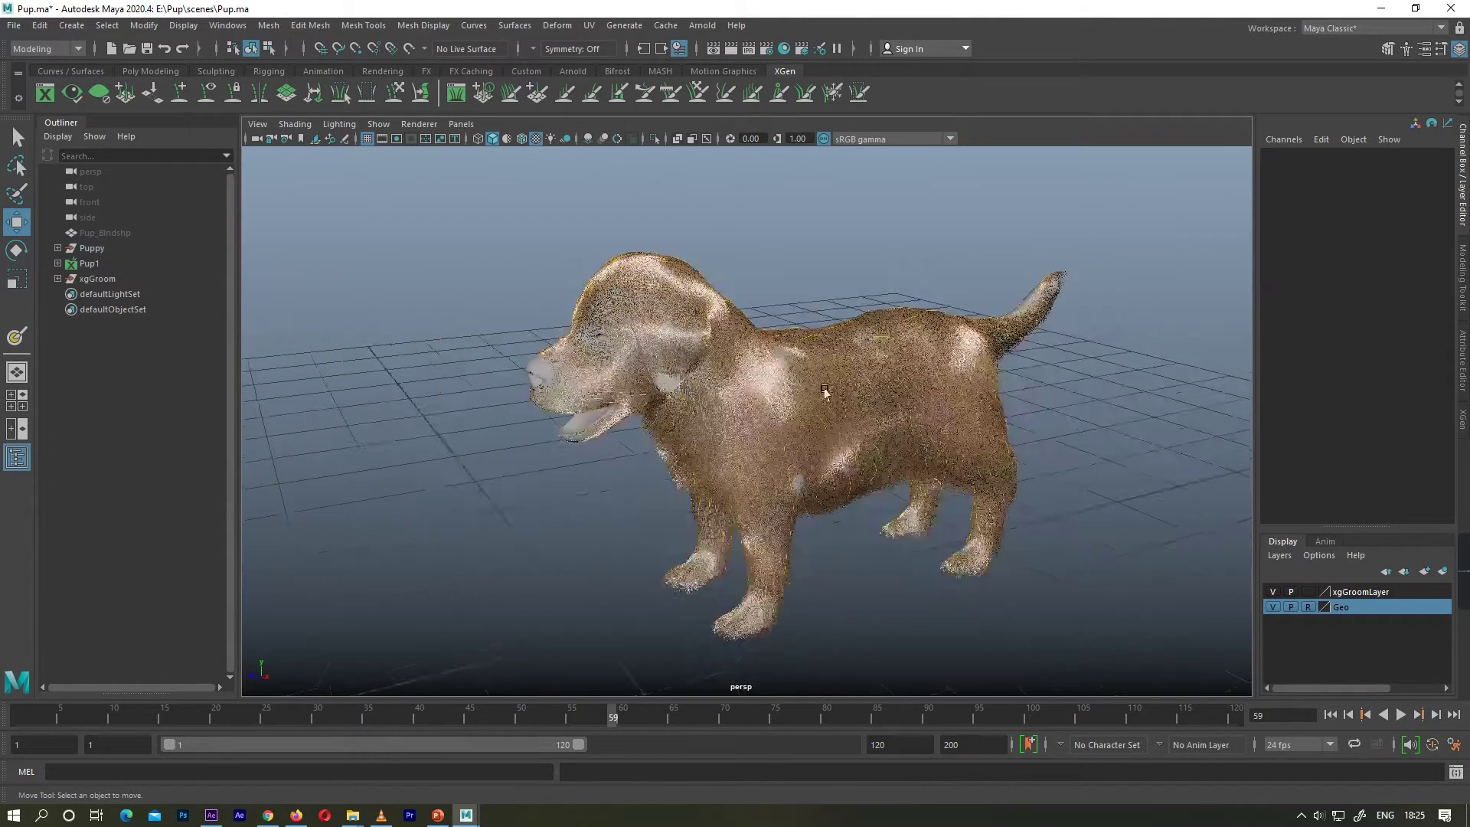
pyautogui.scroll(3, 824, 390)
pyautogui.keyDown('alt'); pyautogui.moveTo(824, 390); pyautogui.dragTo(1148, 398); pyautogui.keyUp('alt')
# Add a Clumping modifier to the fur, generate its clump points at density 5, and inspect the clumped fur
pyautogui.click(1463, 429)
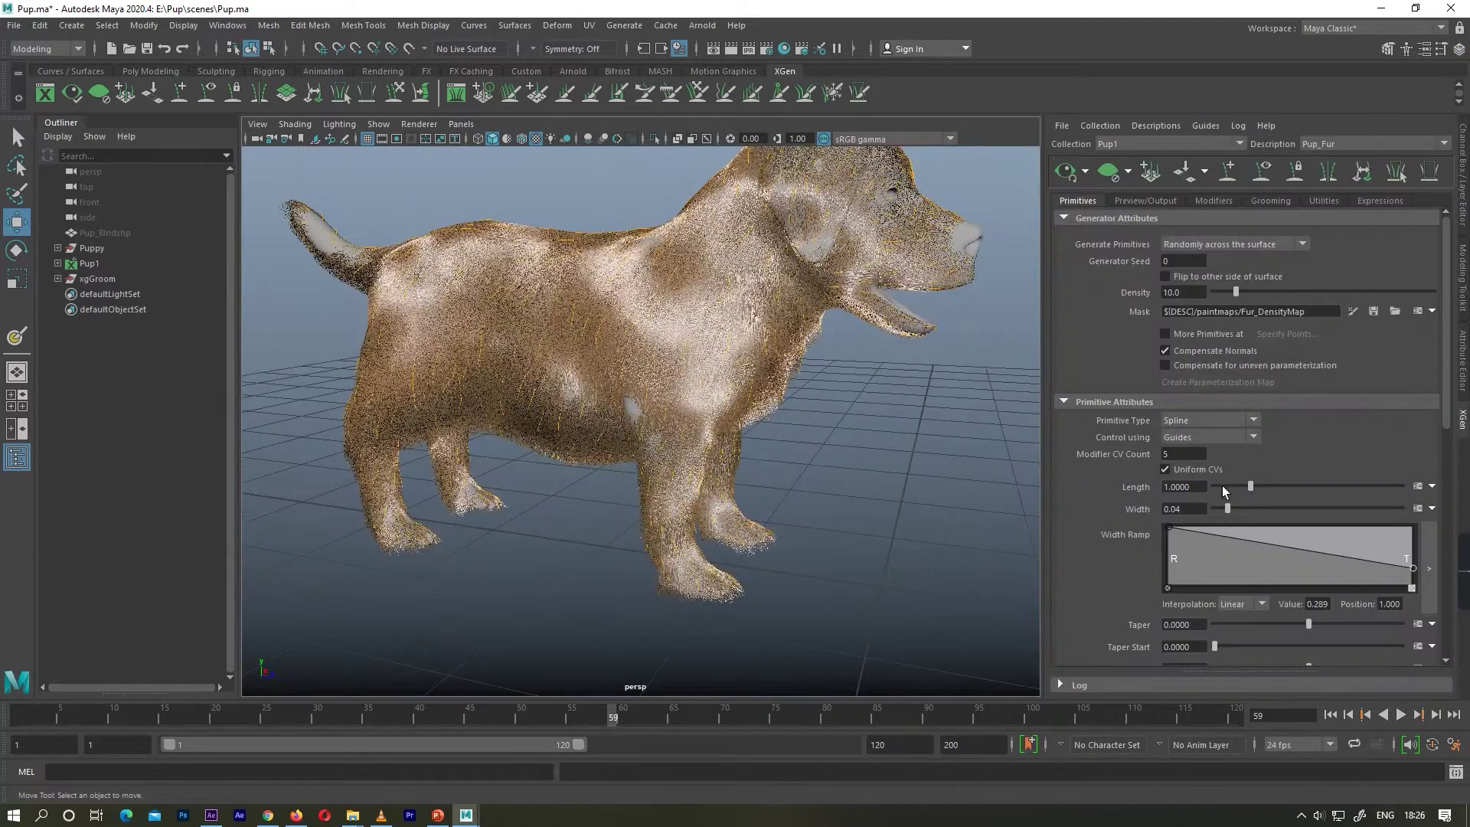
pyautogui.click(1213, 201)
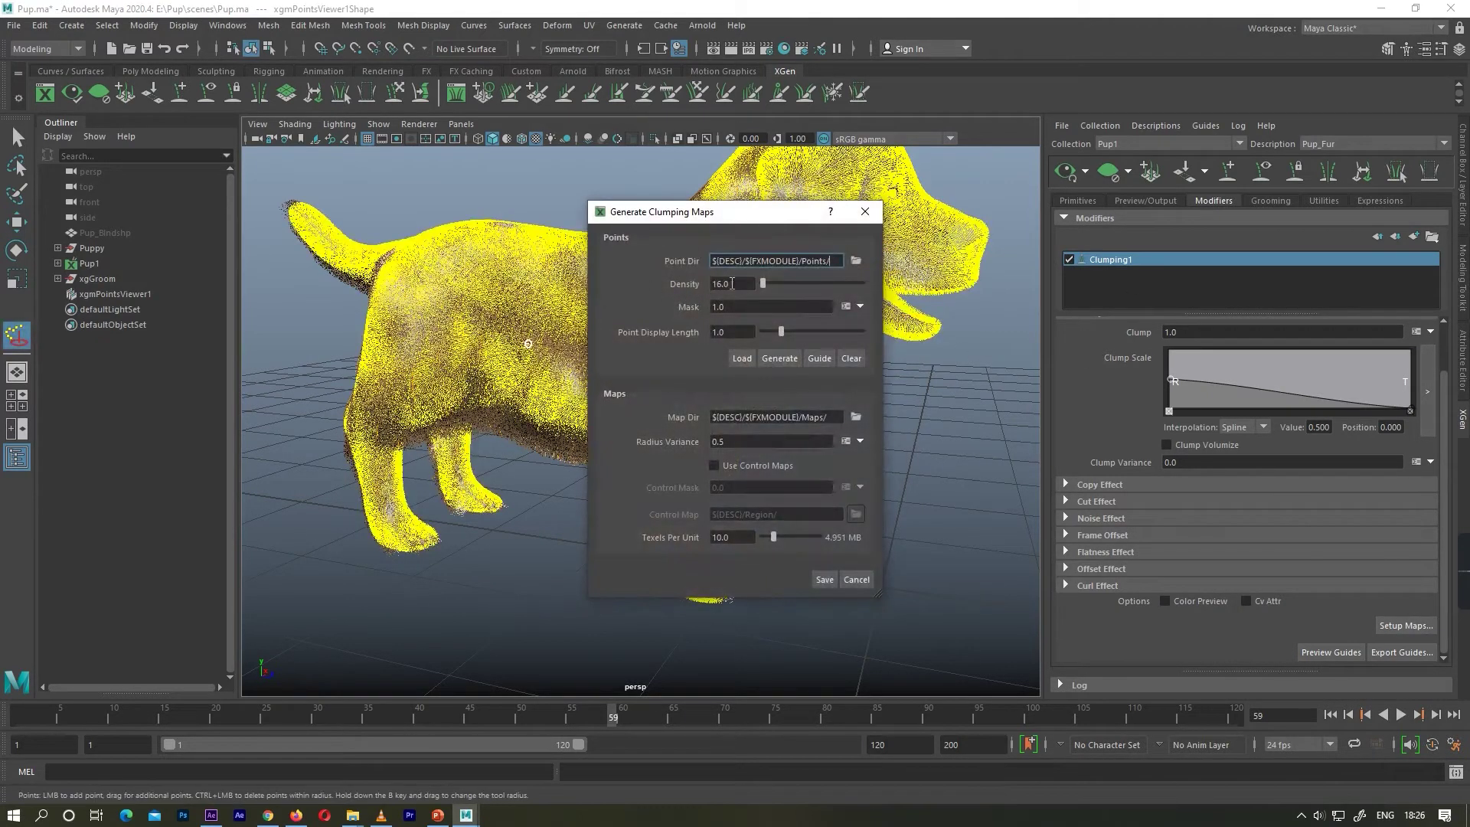
pyautogui.write('5')
pyautogui.press('Return')
pyautogui.click(780, 358)
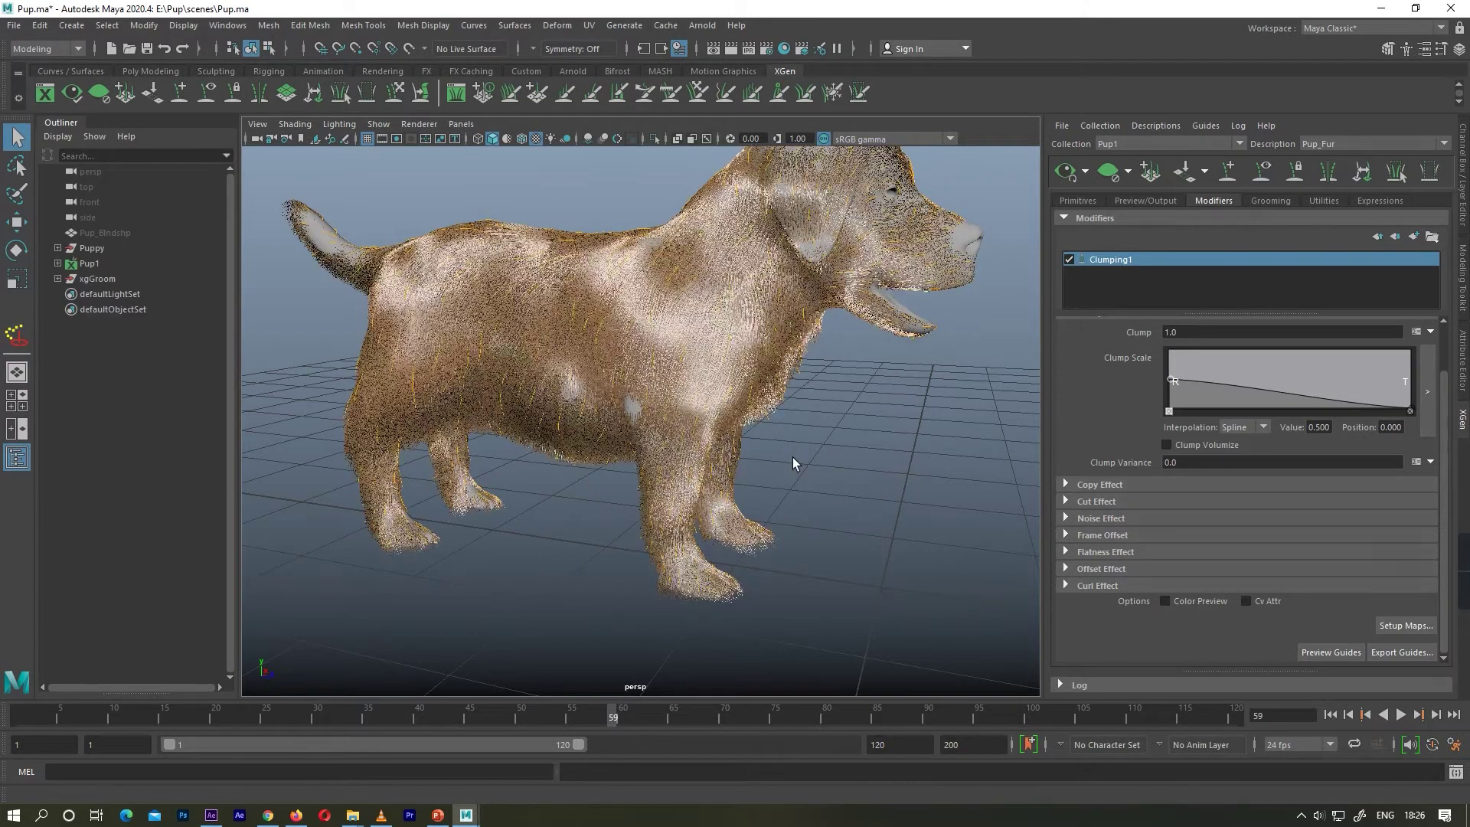
pyautogui.scroll(10, 658, 431)
pyautogui.scroll(-8, 658, 431)
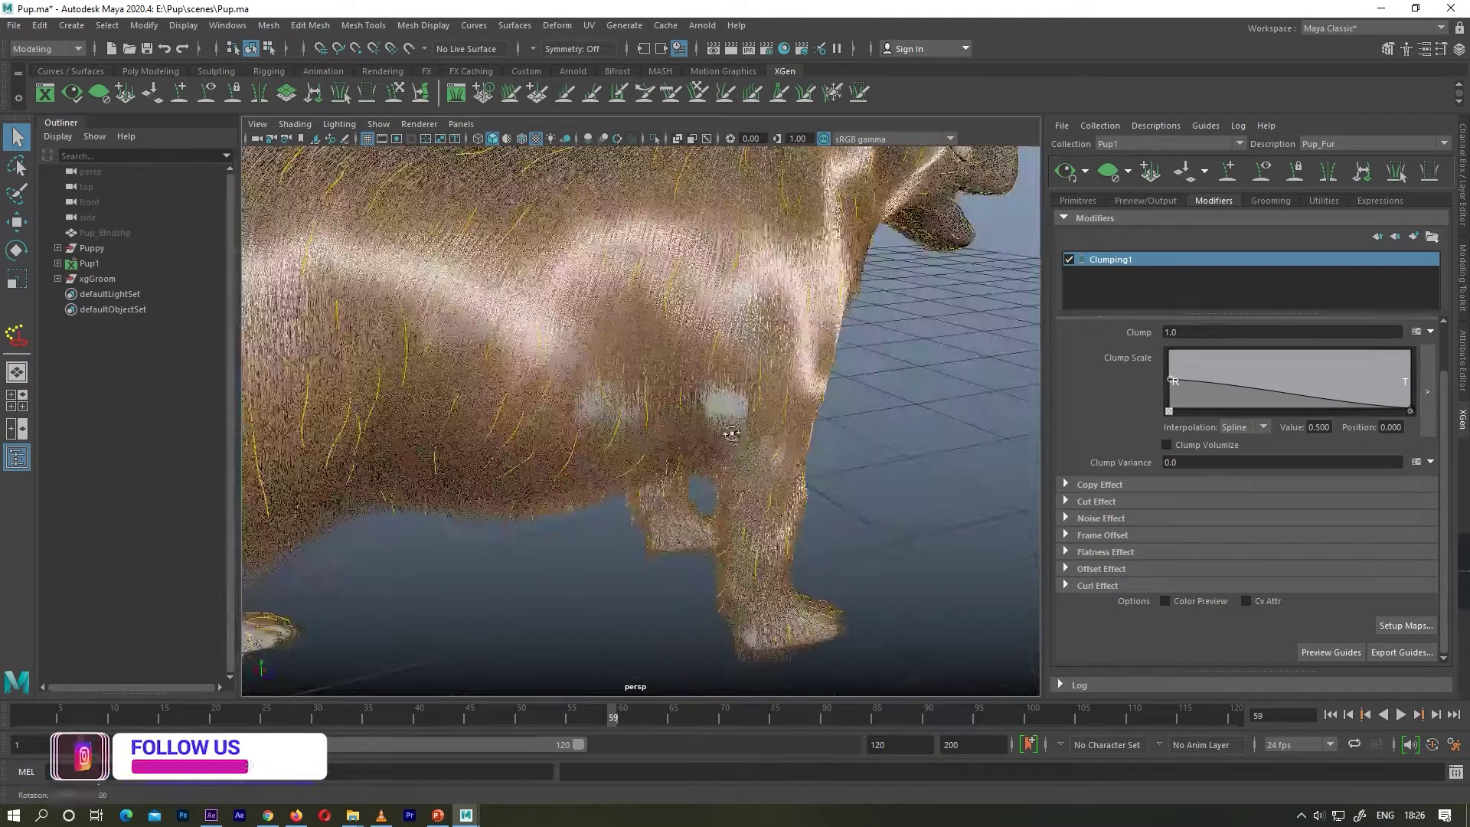
pyautogui.scroll(5, 539, 472)
pyautogui.keyDown('alt'); pyautogui.moveTo(539, 472); pyautogui.dragTo(737, 394); pyautogui.keyUp('alt')
pyautogui.scroll(5, 737, 395)
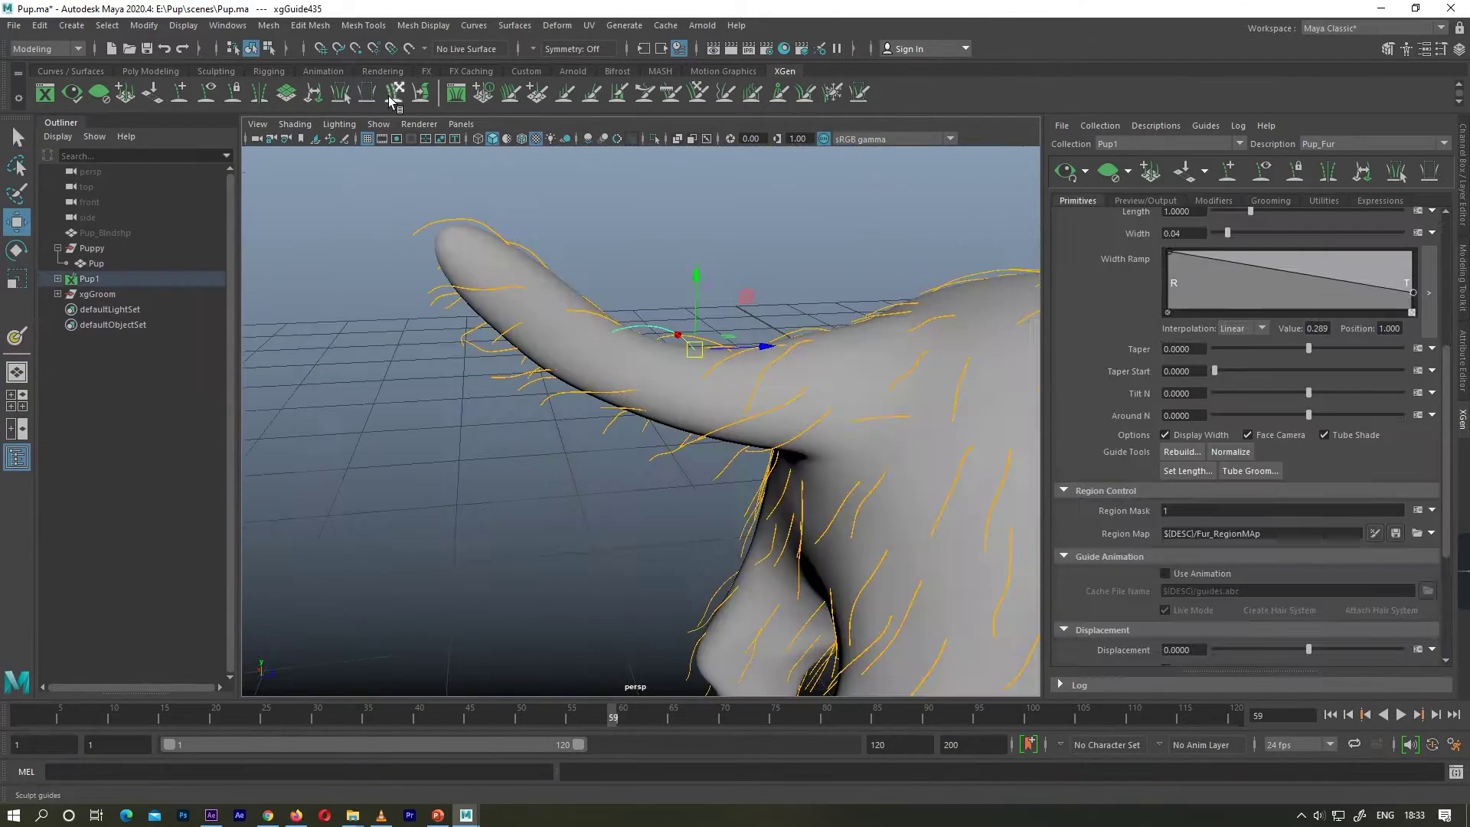
# Sculpt the selected guide on top of the tail, then pick a neighbouring guide and bend it along the tail's surface
pyautogui.click(421, 92)
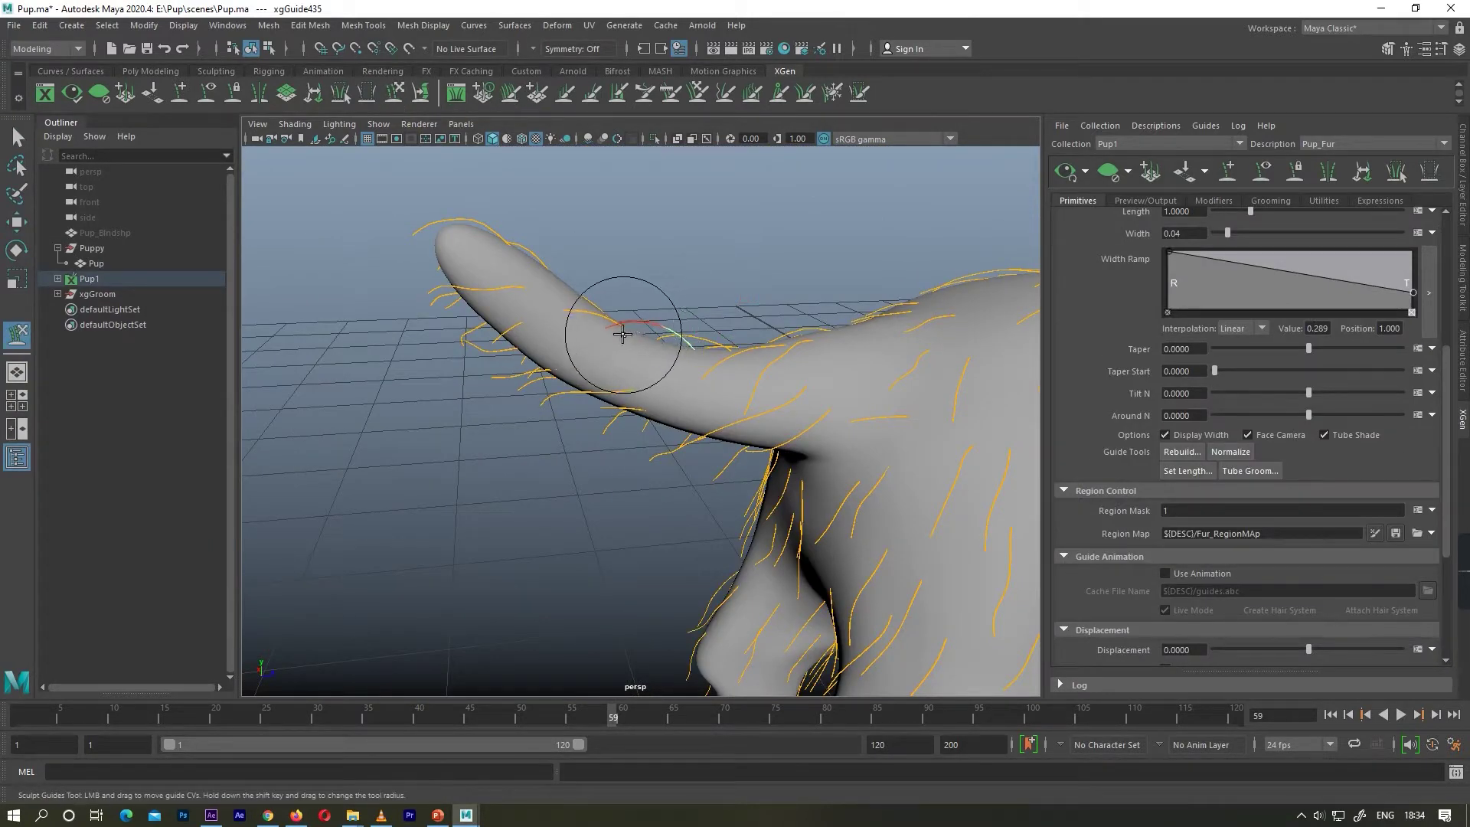
pyautogui.press('w')
pyautogui.click(702, 328)
pyautogui.click(702, 337)
pyautogui.click(394, 92)
pyautogui.keyDown('alt'); pyautogui.moveTo(618, 336); pyautogui.dragTo(605, 423); pyautogui.keyUp('alt')
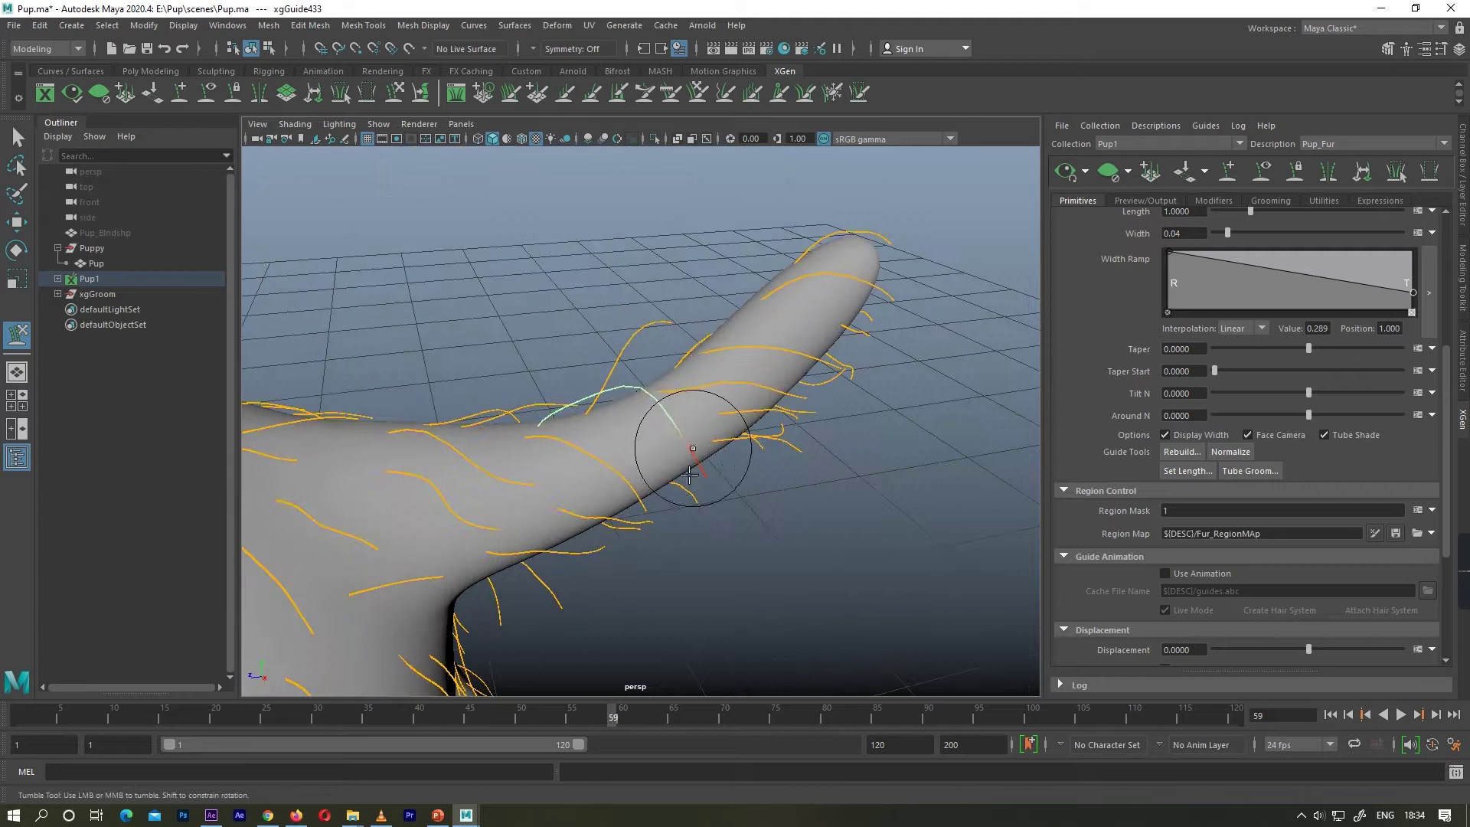
# Select a guide nearer the tail's tip and sculpt it to follow the tail's direction
pyautogui.press('w')
pyautogui.click(777, 351)
pyautogui.moveTo(772, 381)
pyautogui.keyDown('alt'); pyautogui.mouseDown()
pyautogui.moveTo(718, 346)
pyautogui.moveTo(821, 348)
pyautogui.moveTo(609, 467)
pyautogui.mouseUp(); pyautogui.keyUp('alt')
pyautogui.click(394, 92)
pyautogui.keyDown('alt'); pyautogui.moveTo(609, 467); pyautogui.dragTo(605, 448, button='middle'); pyautogui.keyUp('alt')
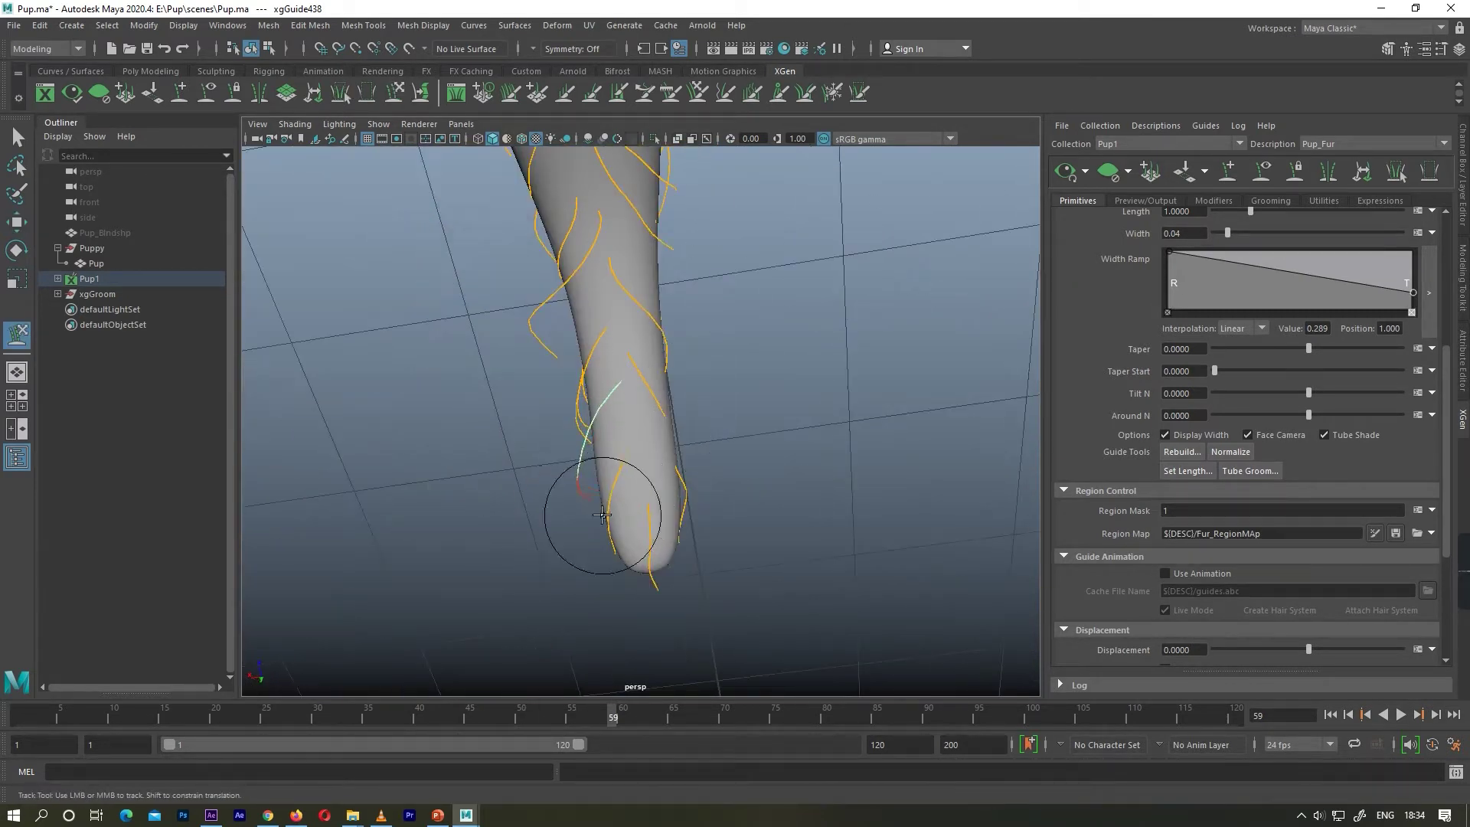
pyautogui.keyDown('alt'); pyautogui.moveTo(686, 414); pyautogui.dragTo(587, 288); pyautogui.keyUp('alt')
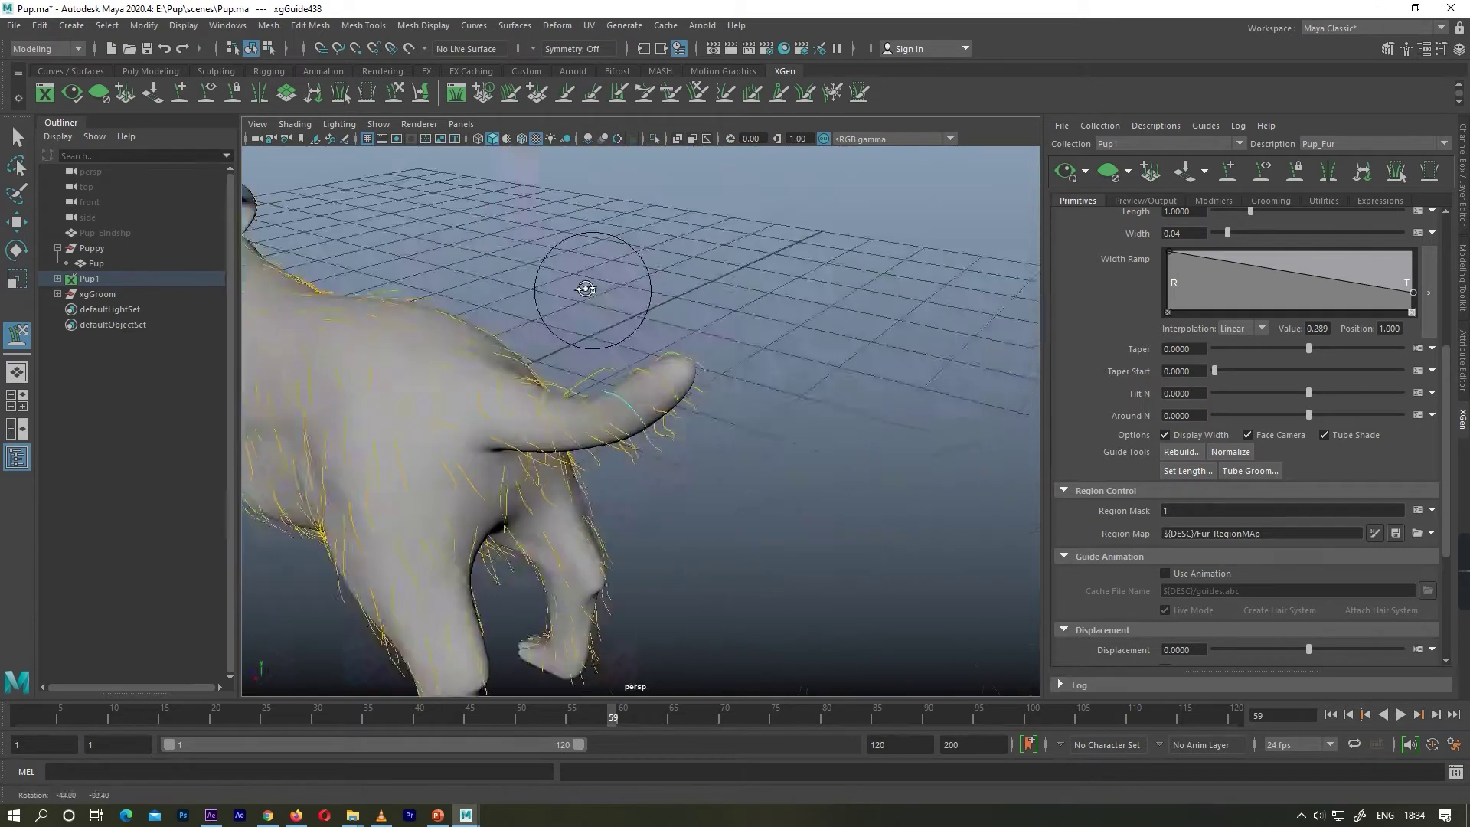
# Update the fur preview and bend the same guide further toward the tail's tip
pyautogui.keyDown('alt'); pyautogui.moveTo(587, 288); pyautogui.dragTo(967, 229, button='right'); pyautogui.keyUp('alt')
pyautogui.keyDown('alt'); pyautogui.moveTo(853, 240); pyautogui.dragTo(735, 319); pyautogui.keyUp('alt')
pyautogui.keyDown('alt'); pyautogui.moveTo(688, 349); pyautogui.dragTo(709, 363, button='right'); pyautogui.keyUp('alt')
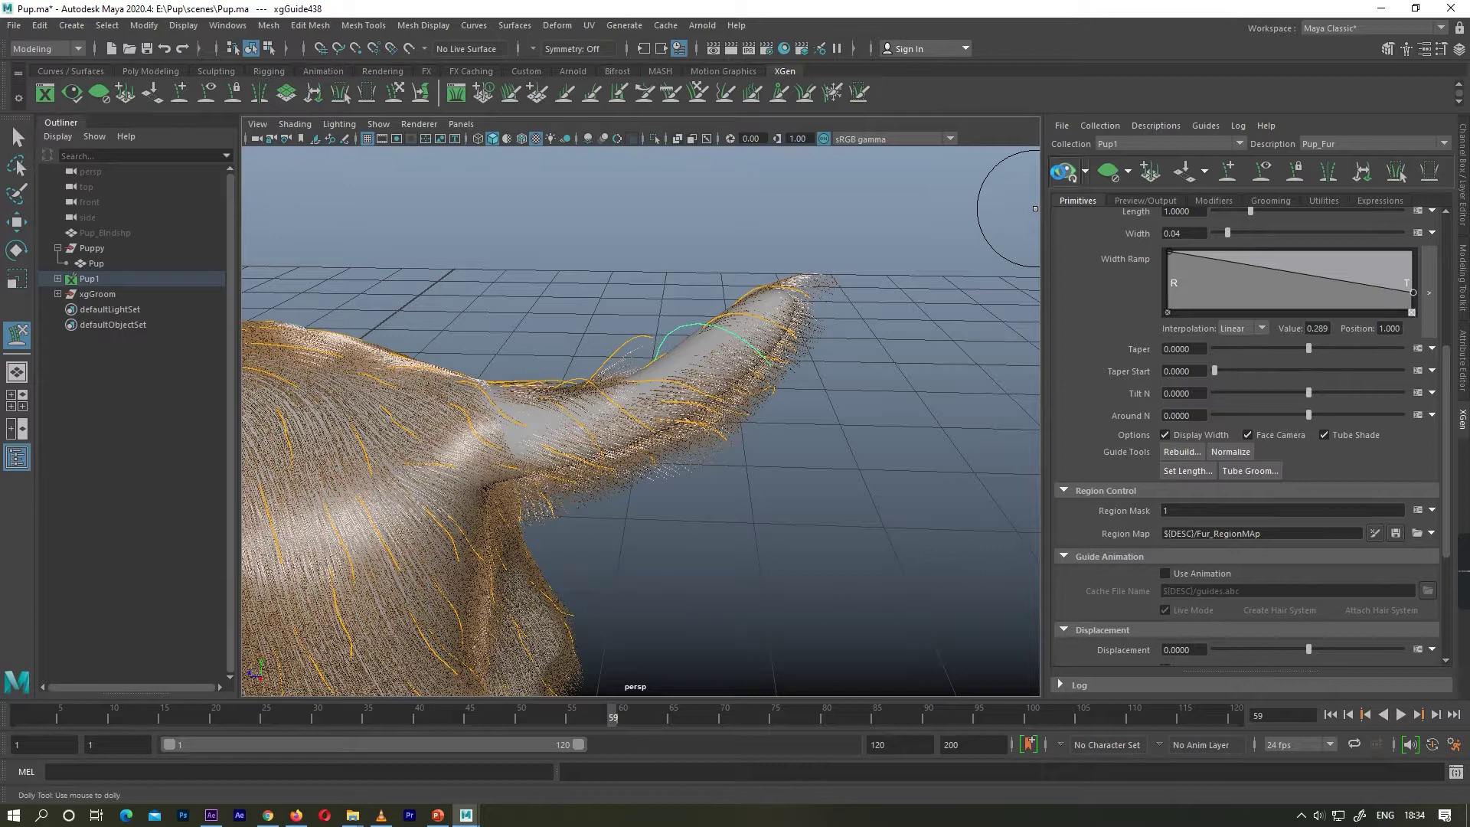
pyautogui.keyDown('alt'); pyautogui.moveTo(736, 372); pyautogui.dragTo(802, 323); pyautogui.keyUp('alt')
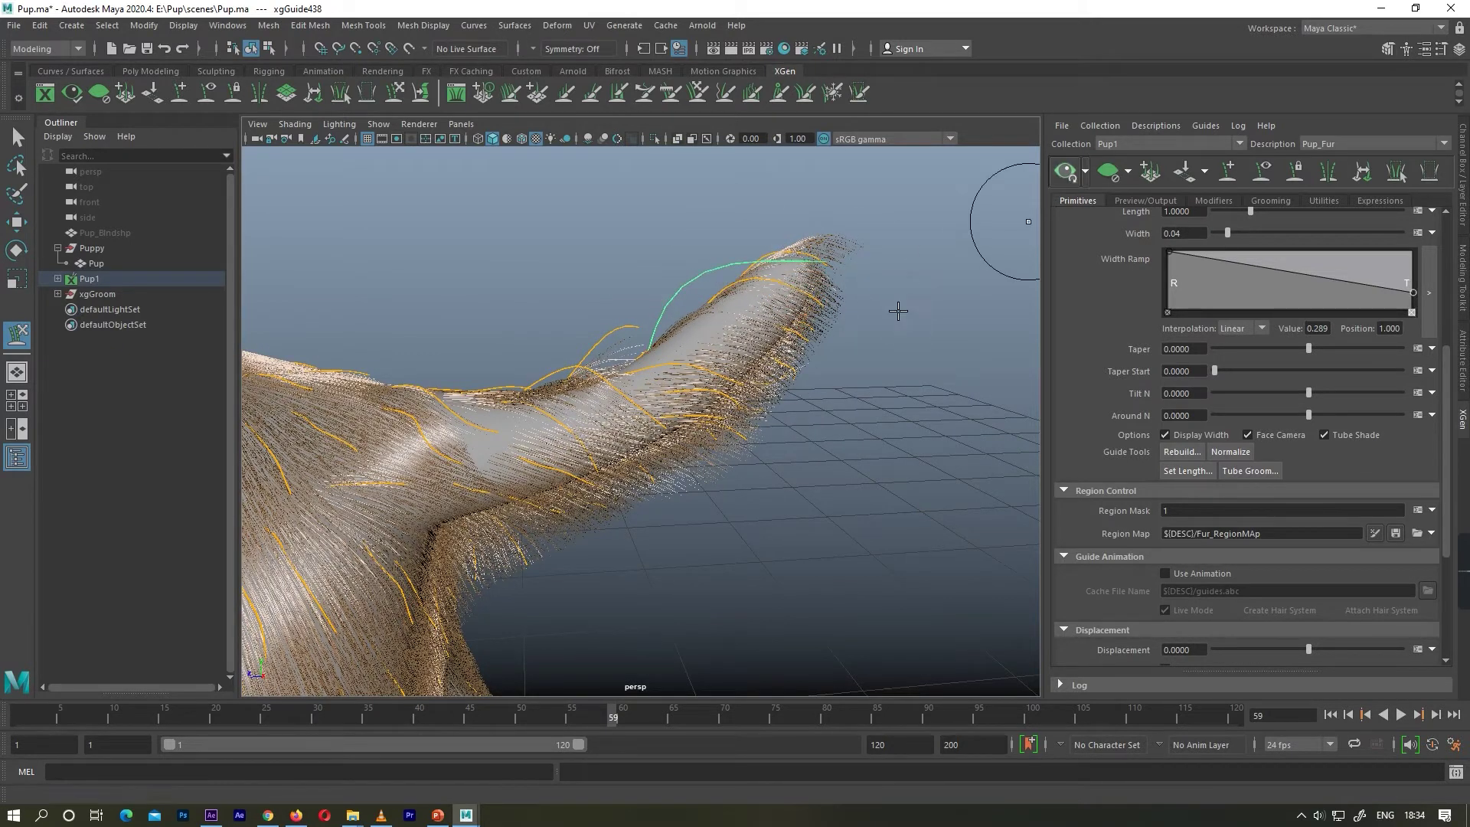
# Sculpt the raised guide in the middle of the tail's upper side and update the fur preview
pyautogui.press('w')
pyautogui.click(394, 92)
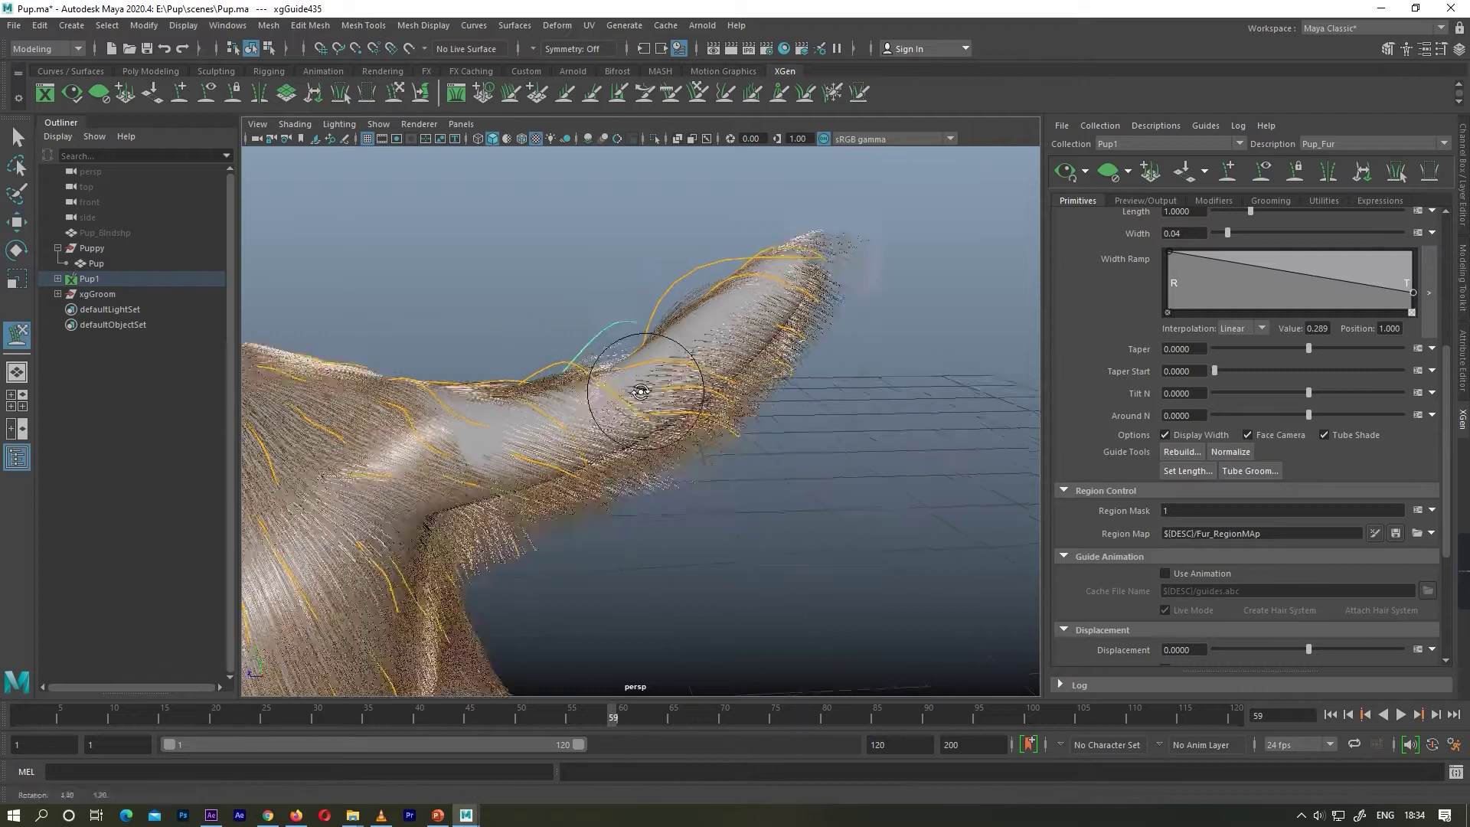
pyautogui.keyDown('alt'); pyautogui.moveTo(640, 390); pyautogui.dragTo(581, 382); pyautogui.keyUp('alt')
pyautogui.keyDown('alt'); pyautogui.moveTo(649, 325); pyautogui.dragTo(576, 392); pyautogui.keyUp('alt')
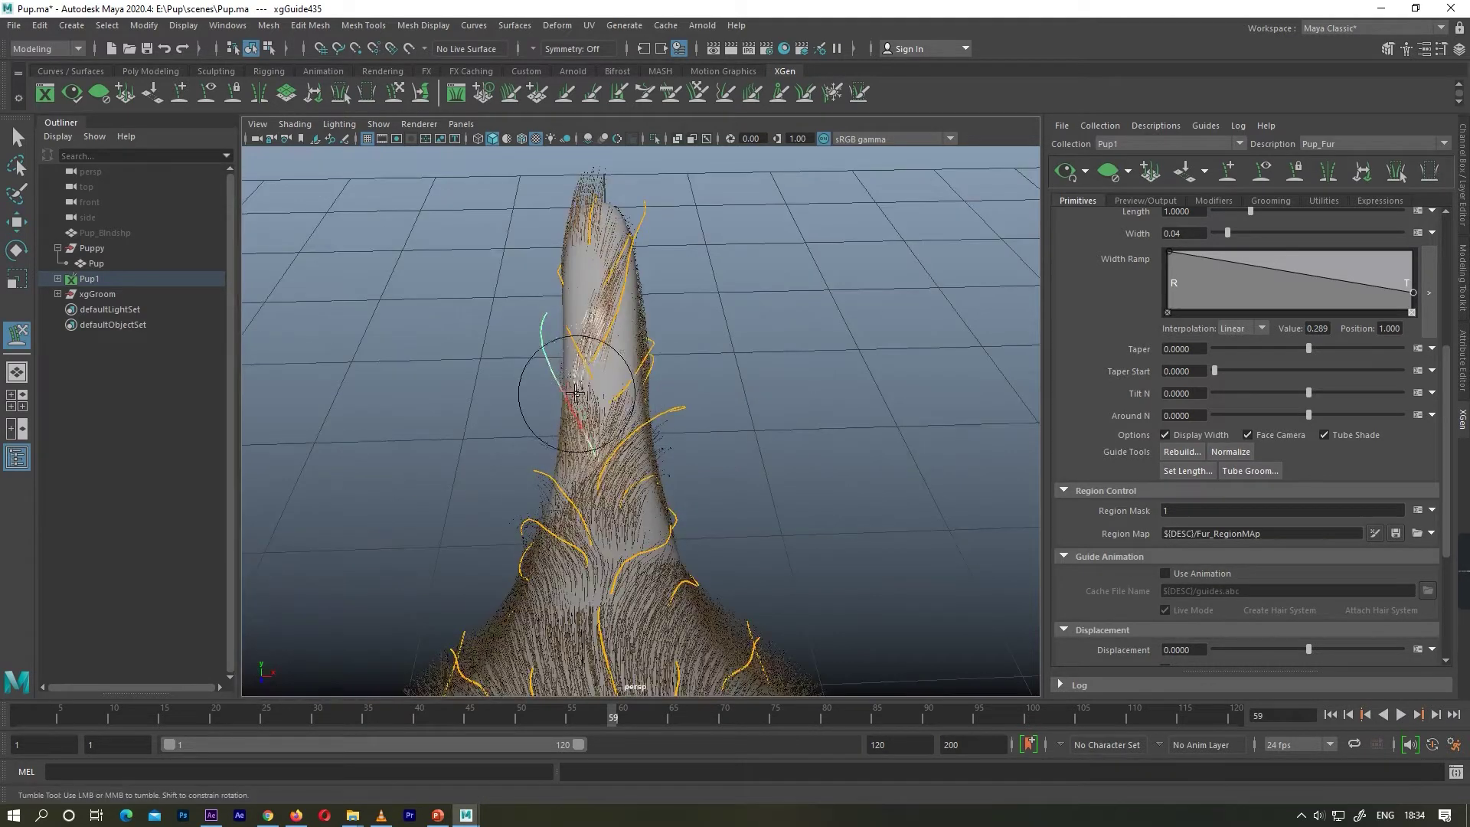
pyautogui.keyDown('alt'); pyautogui.moveTo(685, 473); pyautogui.dragTo(1017, 263); pyautogui.keyUp('alt')
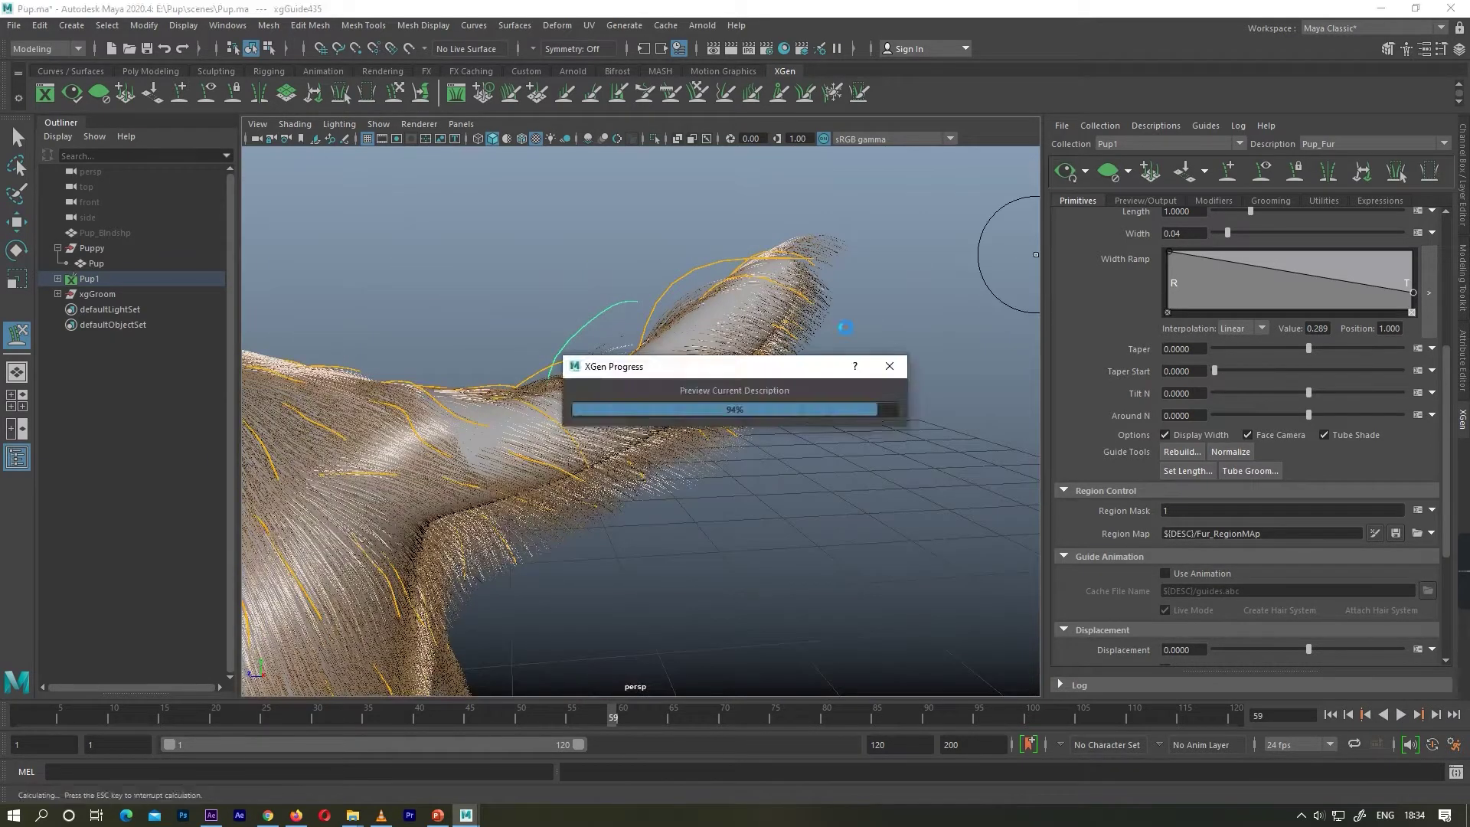
# Select the guide beside the tail's bare upper patch and sculpt it around the side of the tail
pyautogui.press('w')
pyautogui.moveTo(681, 331)
pyautogui.keyDown('alt'); pyautogui.mouseDown()
pyautogui.moveTo(784, 406)
pyautogui.moveTo(636, 412)
pyautogui.mouseUp(); pyautogui.keyUp('alt')
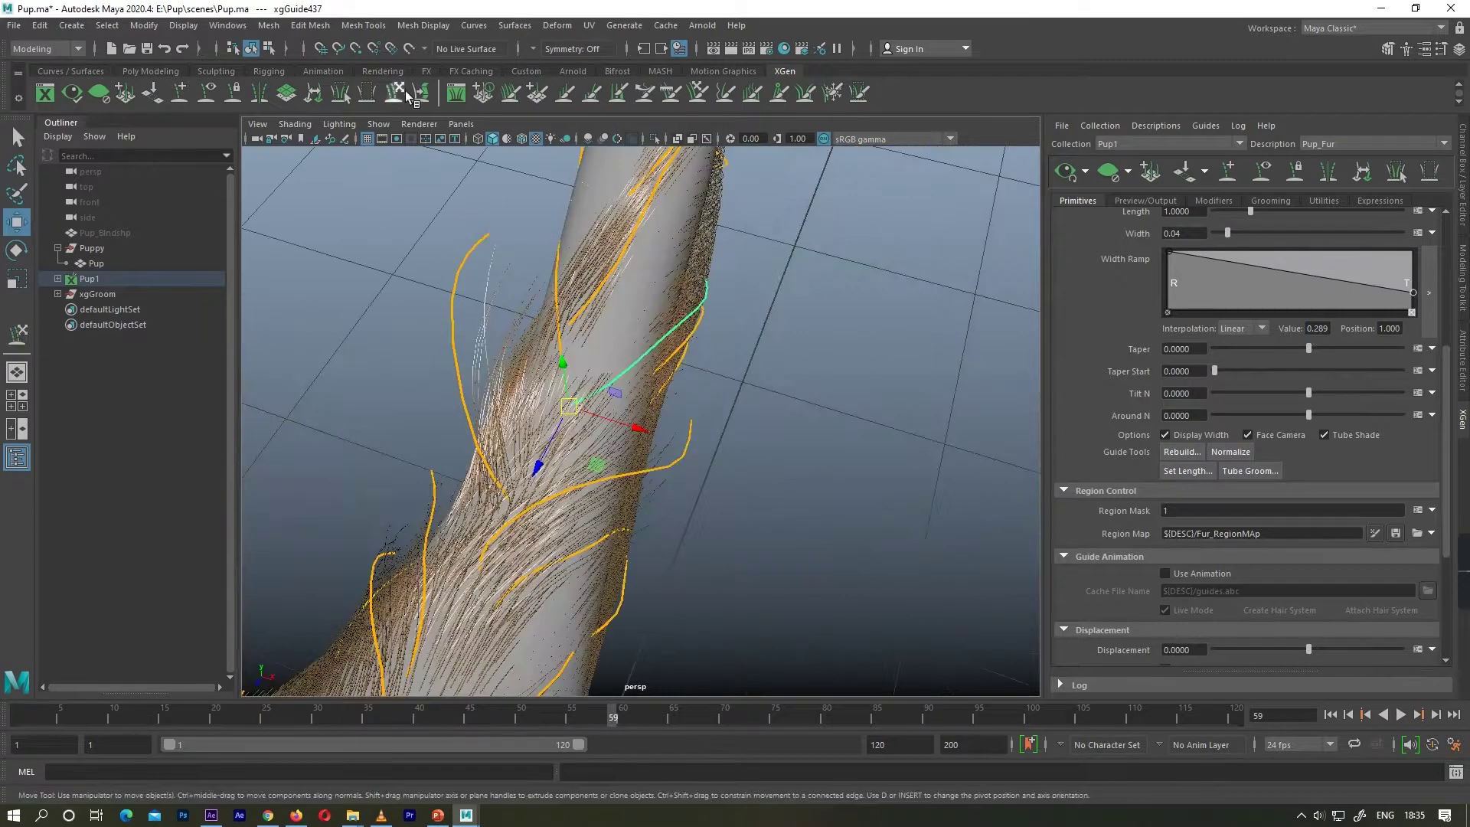
pyautogui.press('y')
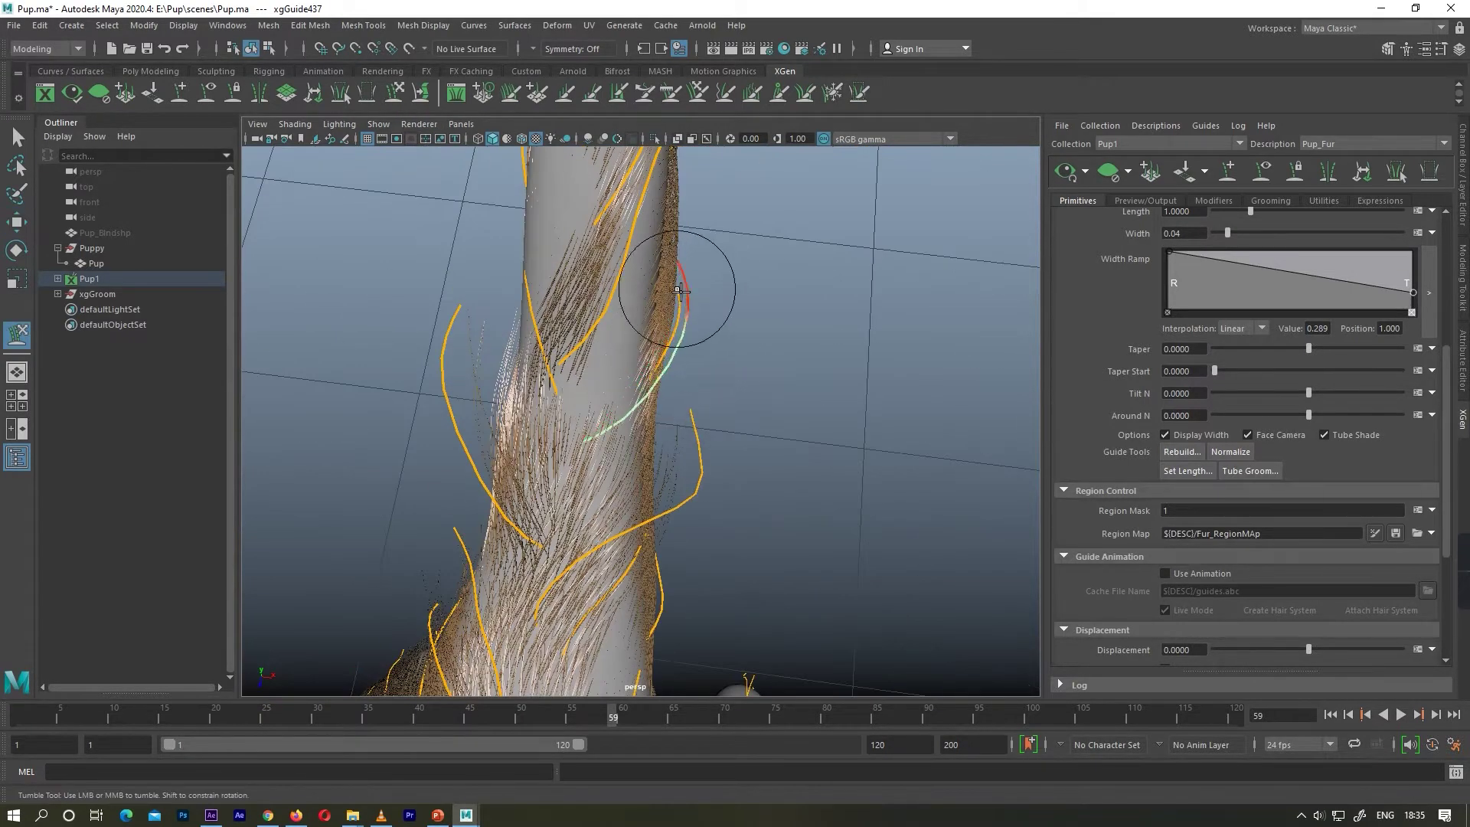
pyautogui.scroll(-3, 733, 370)
pyautogui.keyDown('alt'); pyautogui.moveTo(735, 370); pyautogui.dragTo(767, 372, button='middle'); pyautogui.keyUp('alt')
pyautogui.moveTo(851, 362)
pyautogui.keyDown('alt'); pyautogui.mouseDown()
pyautogui.moveTo(673, 318)
pyautogui.moveTo(659, 353)
pyautogui.moveTo(834, 372)
pyautogui.mouseUp(); pyautogui.keyUp('alt')
pyautogui.moveTo(834, 312)
pyautogui.keyDown('alt'); pyautogui.mouseDown()
pyautogui.moveTo(778, 489)
pyautogui.moveTo(630, 551)
pyautogui.moveTo(499, 475)
pyautogui.moveTo(541, 401)
pyautogui.moveTo(655, 498)
pyautogui.mouseUp(); pyautogui.keyUp('alt')
# Sculpt the next guide closer to the tail's base along the tail and update the fur preview
pyautogui.press('w')
pyautogui.press('y')
pyautogui.moveTo(712, 551)
pyautogui.keyDown('alt'); pyautogui.mouseDown()
pyautogui.moveTo(533, 352)
pyautogui.moveTo(925, 426)
pyautogui.moveTo(944, 367)
pyautogui.moveTo(606, 519)
pyautogui.moveTo(658, 490)
pyautogui.moveTo(716, 420)
pyautogui.moveTo(674, 465)
pyautogui.mouseUp(); pyautogui.keyUp('alt')
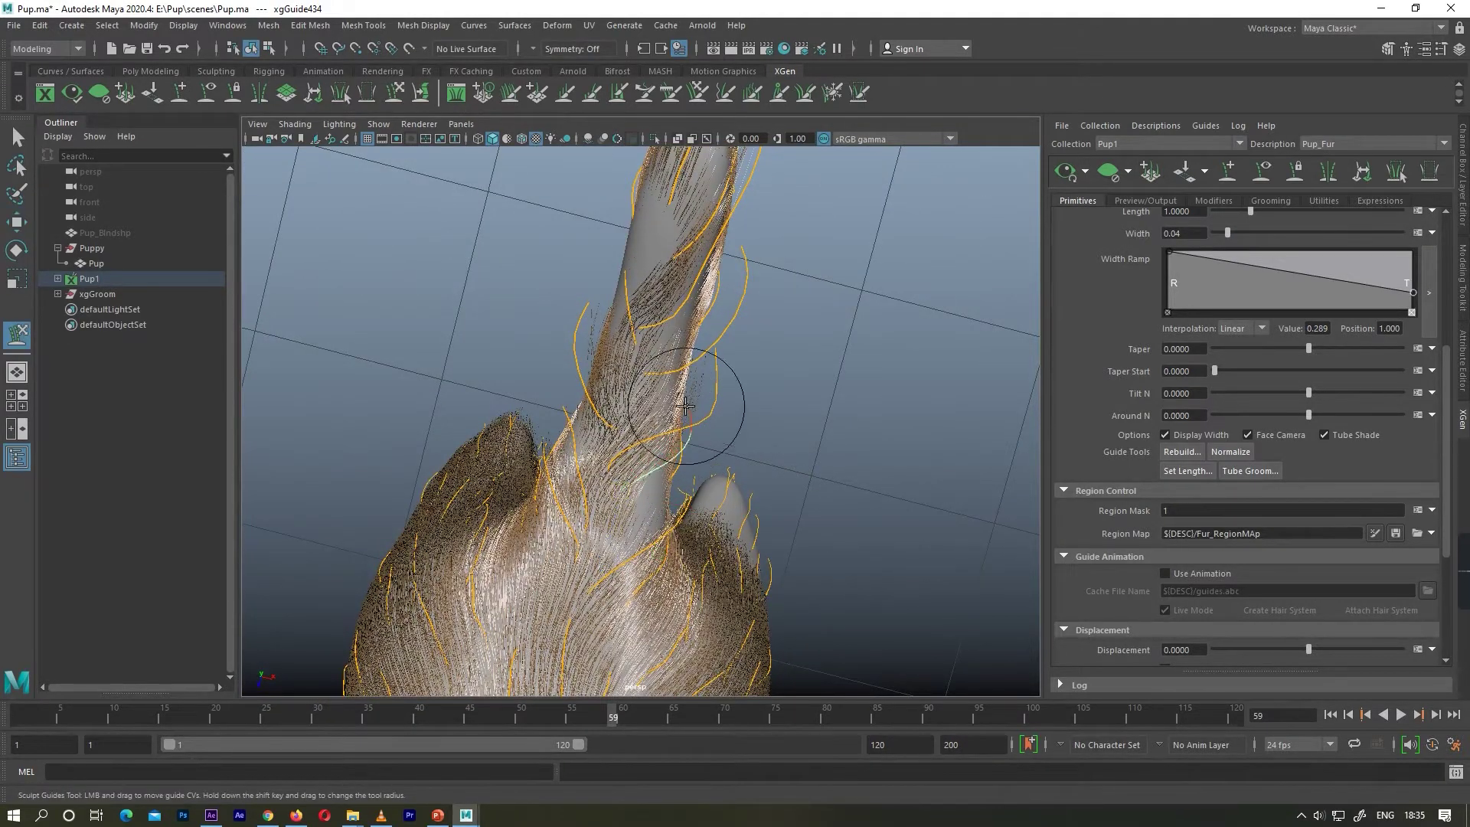
pyautogui.keyDown('alt'); pyautogui.moveTo(726, 462); pyautogui.dragTo(671, 393); pyautogui.keyUp('alt')
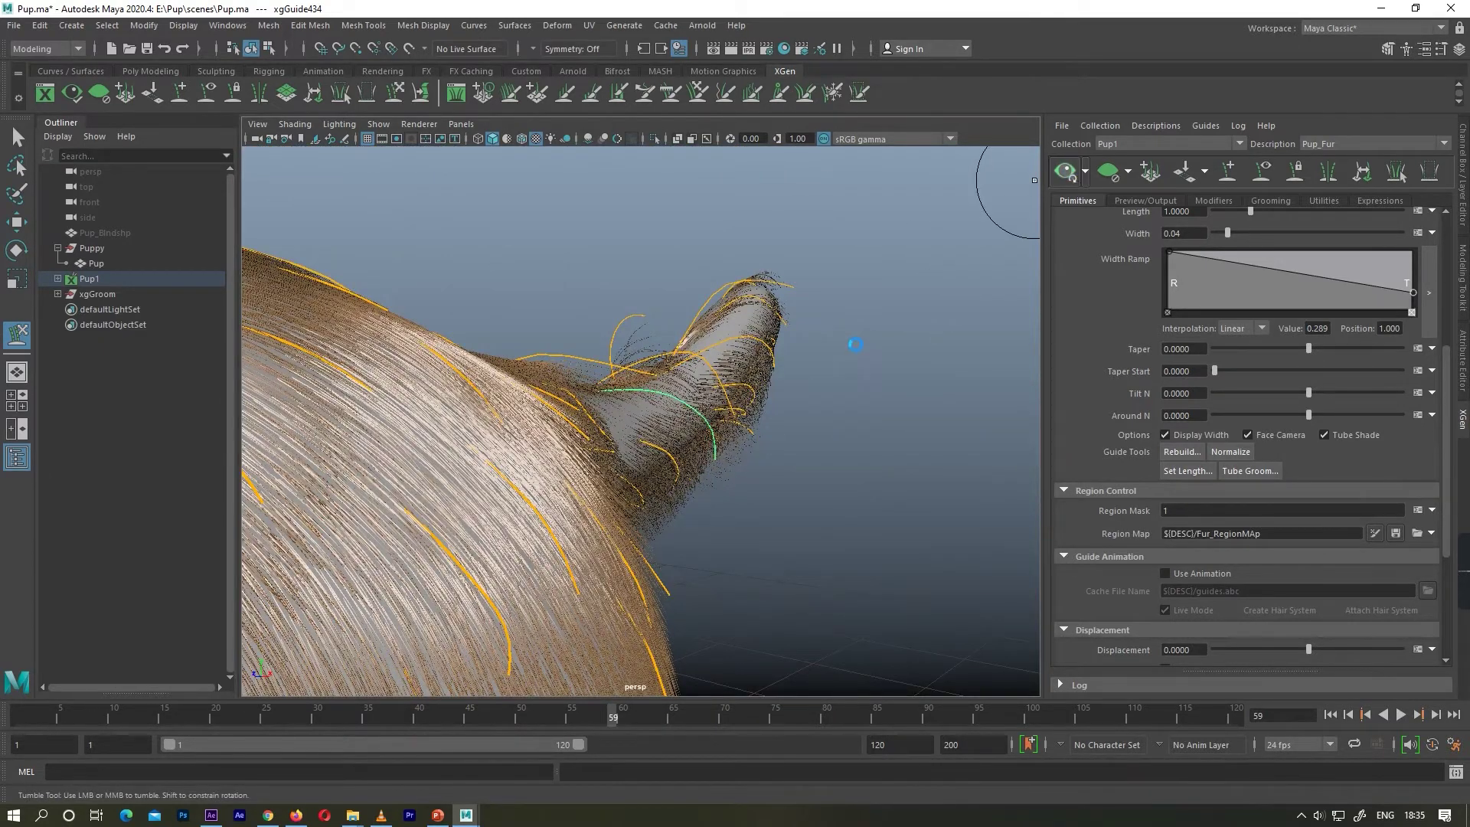
# Select the short guide where the tail's base meets the rump, sculpt it toward the tail, and update the fur preview
pyautogui.moveTo(853, 341)
pyautogui.keyDown('alt'); pyautogui.mouseDown()
pyautogui.moveTo(623, 426)
pyautogui.moveTo(593, 482)
pyautogui.moveTo(647, 508)
pyautogui.moveTo(612, 502)
pyautogui.moveTo(620, 479)
pyautogui.moveTo(568, 509)
pyautogui.moveTo(580, 487)
pyautogui.mouseUp(); pyautogui.keyUp('alt')
pyautogui.press('w')
pyautogui.click(590, 469)
pyautogui.click(613, 492)
pyautogui.click(395, 92)
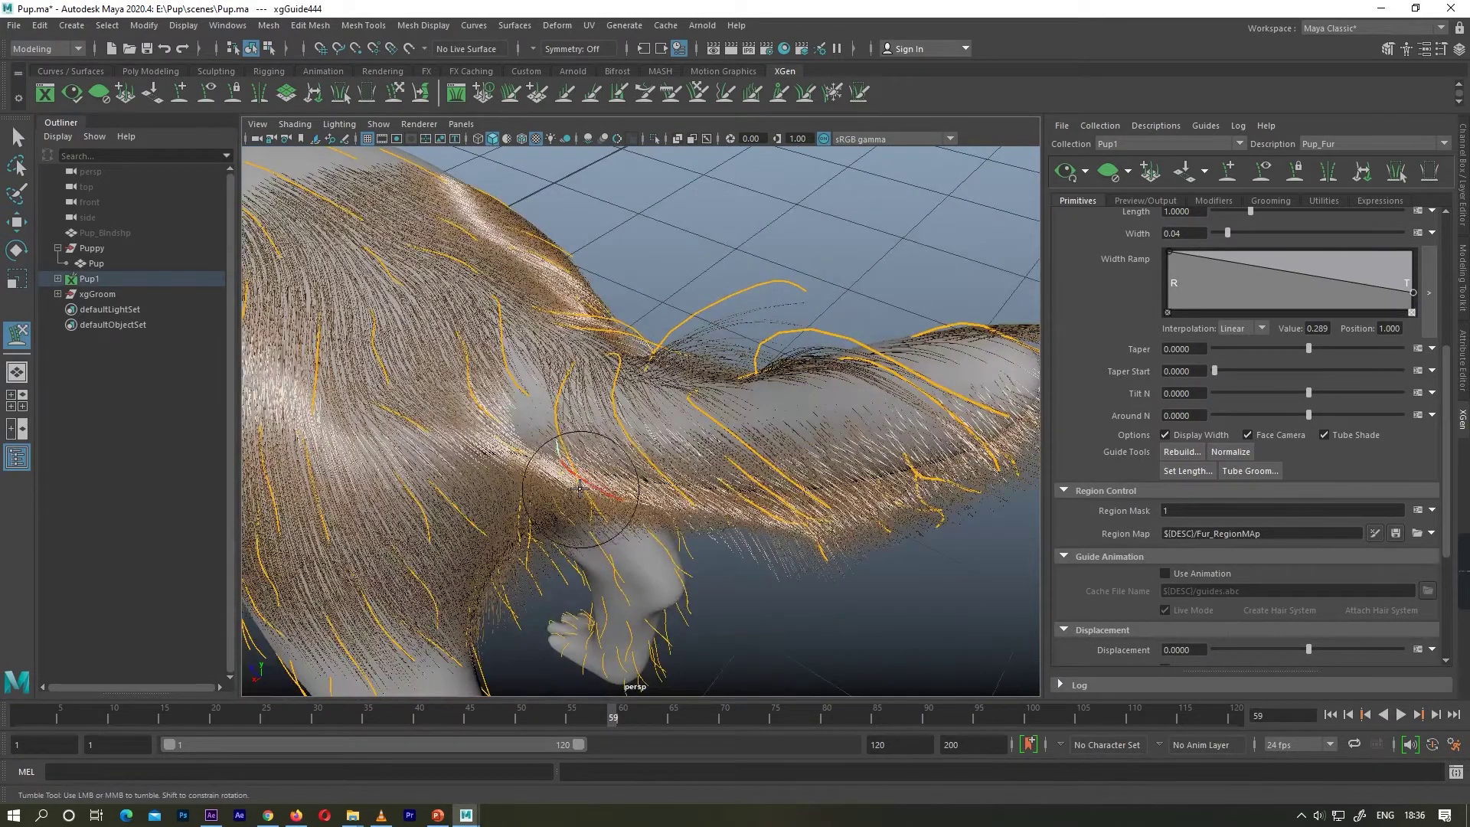
pyautogui.keyDown('alt'); pyautogui.moveTo(657, 511); pyautogui.dragTo(984, 263); pyautogui.keyUp('alt')
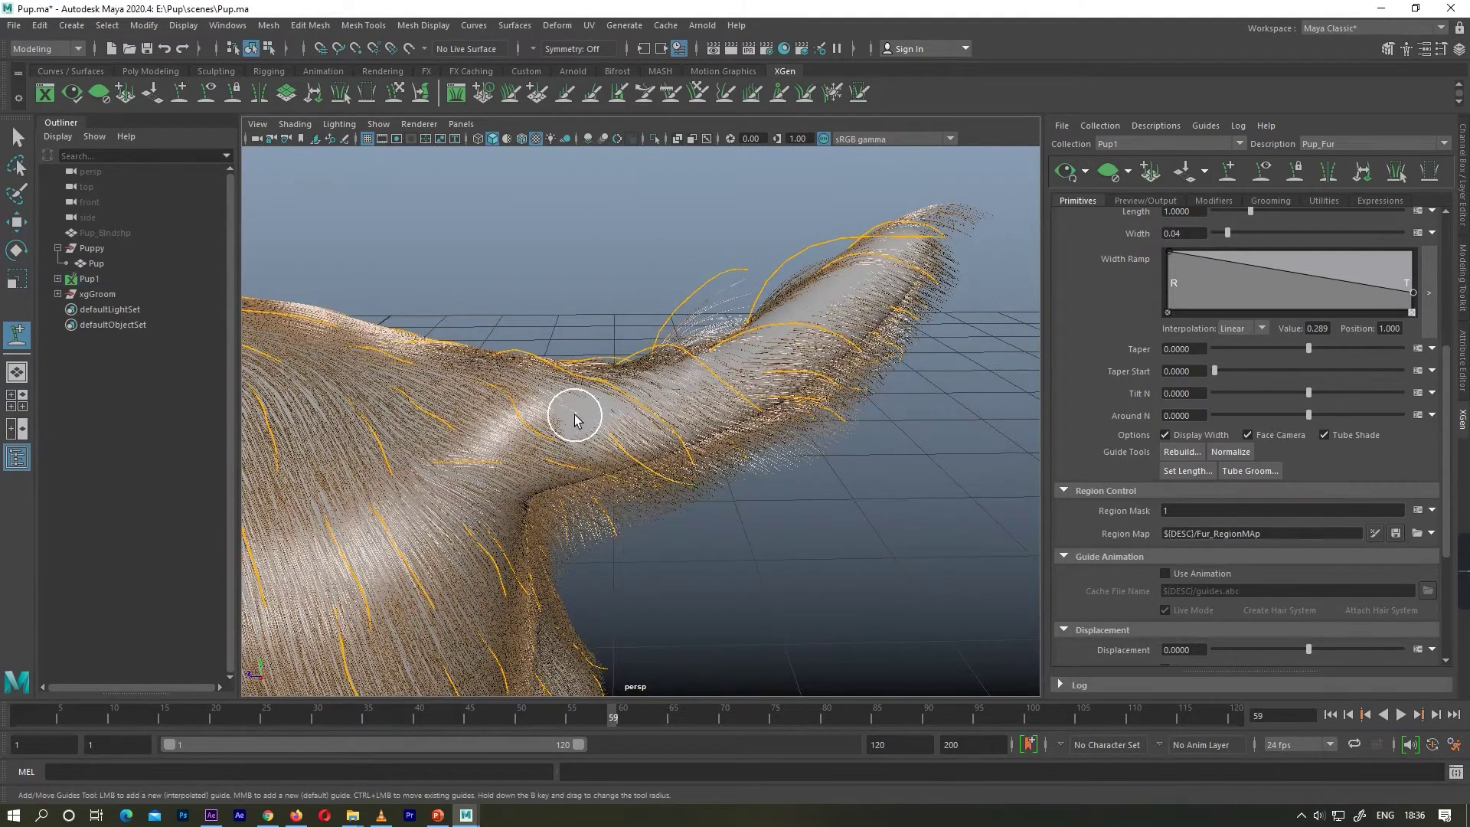
# Add a new guide on the sparse patch at the tail's base and sculpt it to follow the surrounding fur
pyautogui.click(755, 387)
pyautogui.moveTo(756, 384)
pyautogui.keyDown('alt'); pyautogui.mouseDown()
pyautogui.moveTo(605, 425)
pyautogui.moveTo(780, 558)
pyautogui.moveTo(880, 398)
pyautogui.moveTo(829, 469)
pyautogui.moveTo(905, 462)
pyautogui.moveTo(732, 469)
pyautogui.mouseUp(); pyautogui.keyUp('alt')
pyautogui.press('w')
pyautogui.press('y')
pyautogui.press('w')
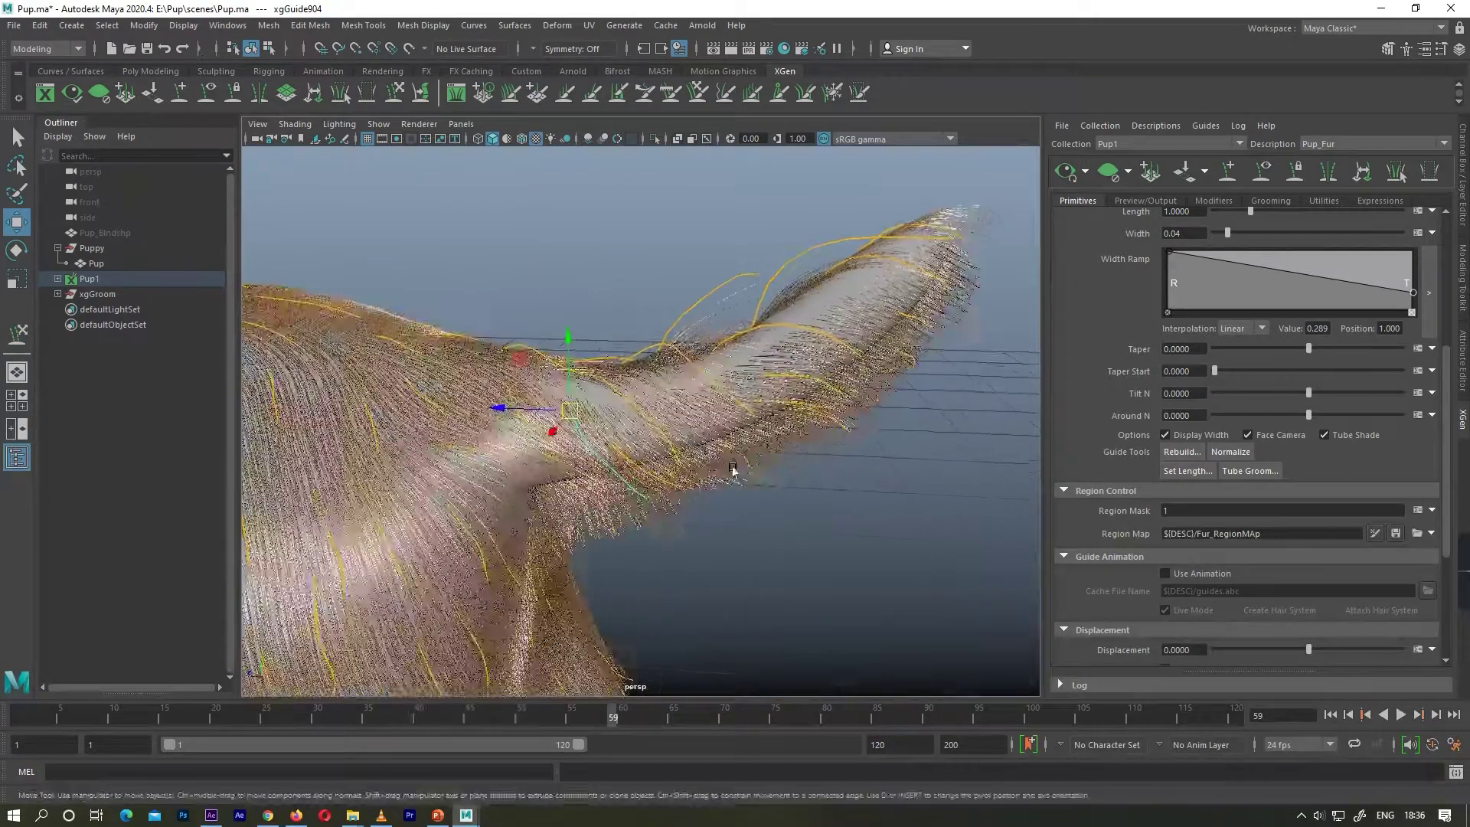
# Reshape the raised guide on top of the tail toward the tip and update the fur preview
pyautogui.scroll(5, 738, 413)
pyautogui.click(712, 299)
pyautogui.press('y')
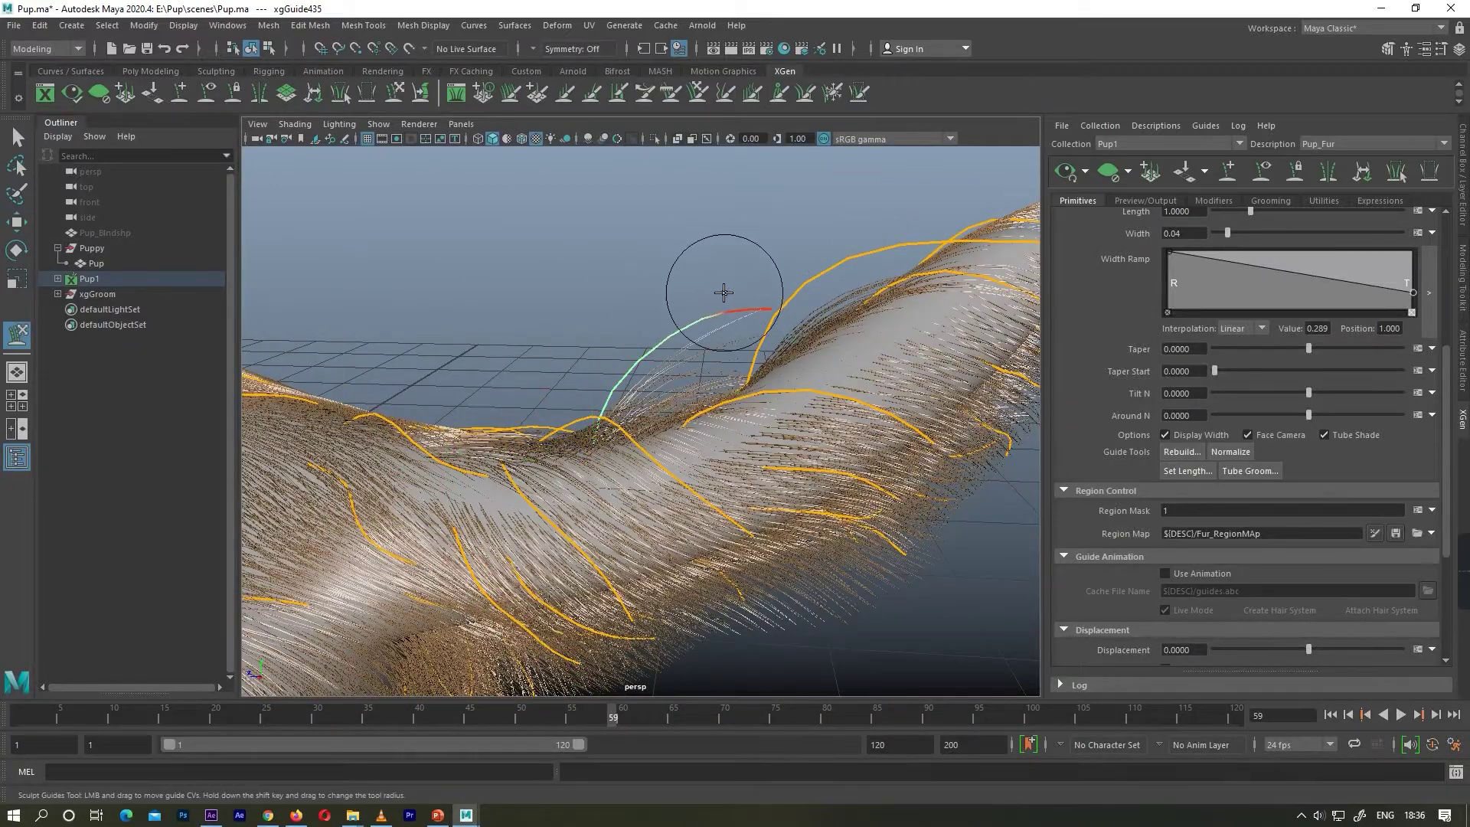
pyautogui.keyDown('alt'); pyautogui.moveTo(761, 302); pyautogui.dragTo(1105, 236, button='right'); pyautogui.keyUp('alt')
pyautogui.moveTo(712, 283)
pyautogui.keyDown('alt'); pyautogui.mouseDown()
pyautogui.moveTo(692, 275)
pyautogui.moveTo(711, 383)
pyautogui.mouseUp(); pyautogui.keyUp('alt')
# Add a new guide on the sparse side of the tail, sculpt it toward the tip, and update the fur preview
pyautogui.press('w')
pyautogui.click(692, 276)
pyautogui.click(1227, 171)
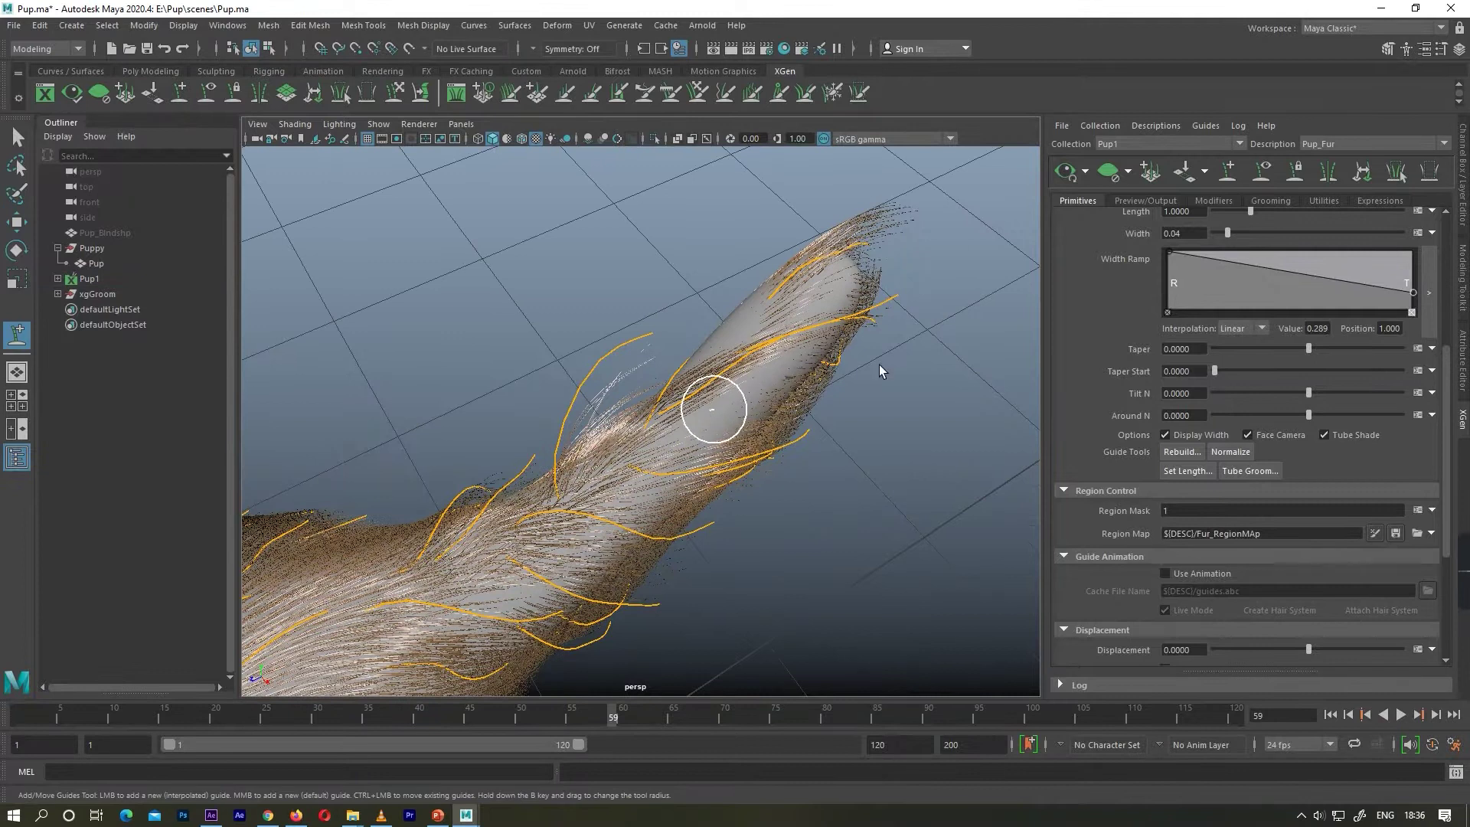
pyautogui.keyDown('alt'); pyautogui.moveTo(878, 365); pyautogui.dragTo(643, 327); pyautogui.keyUp('alt')
pyautogui.press('y')
pyautogui.keyDown('alt'); pyautogui.moveTo(830, 430); pyautogui.dragTo(710, 494); pyautogui.keyUp('alt')
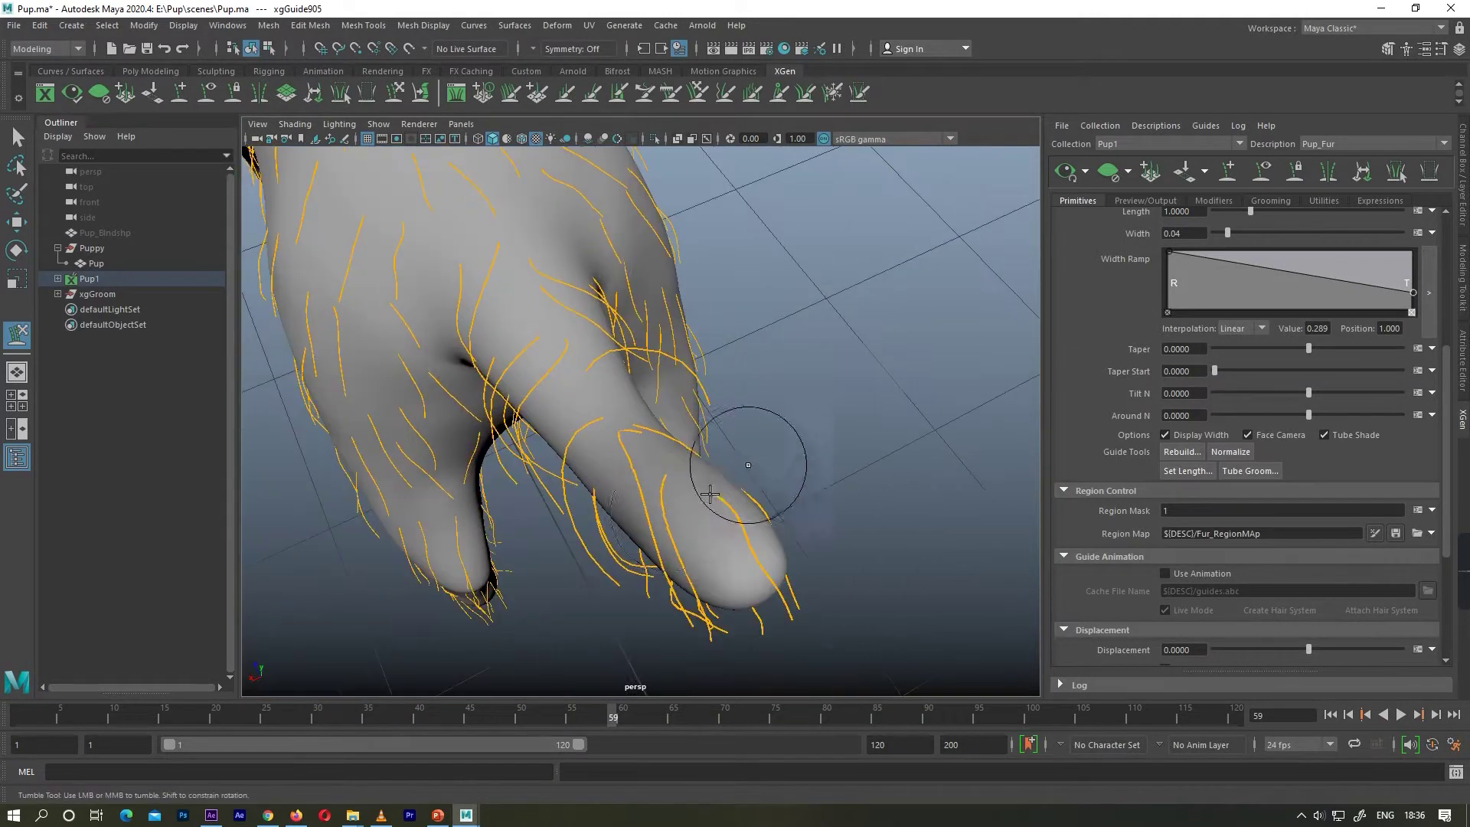
pyautogui.click(651, 580)
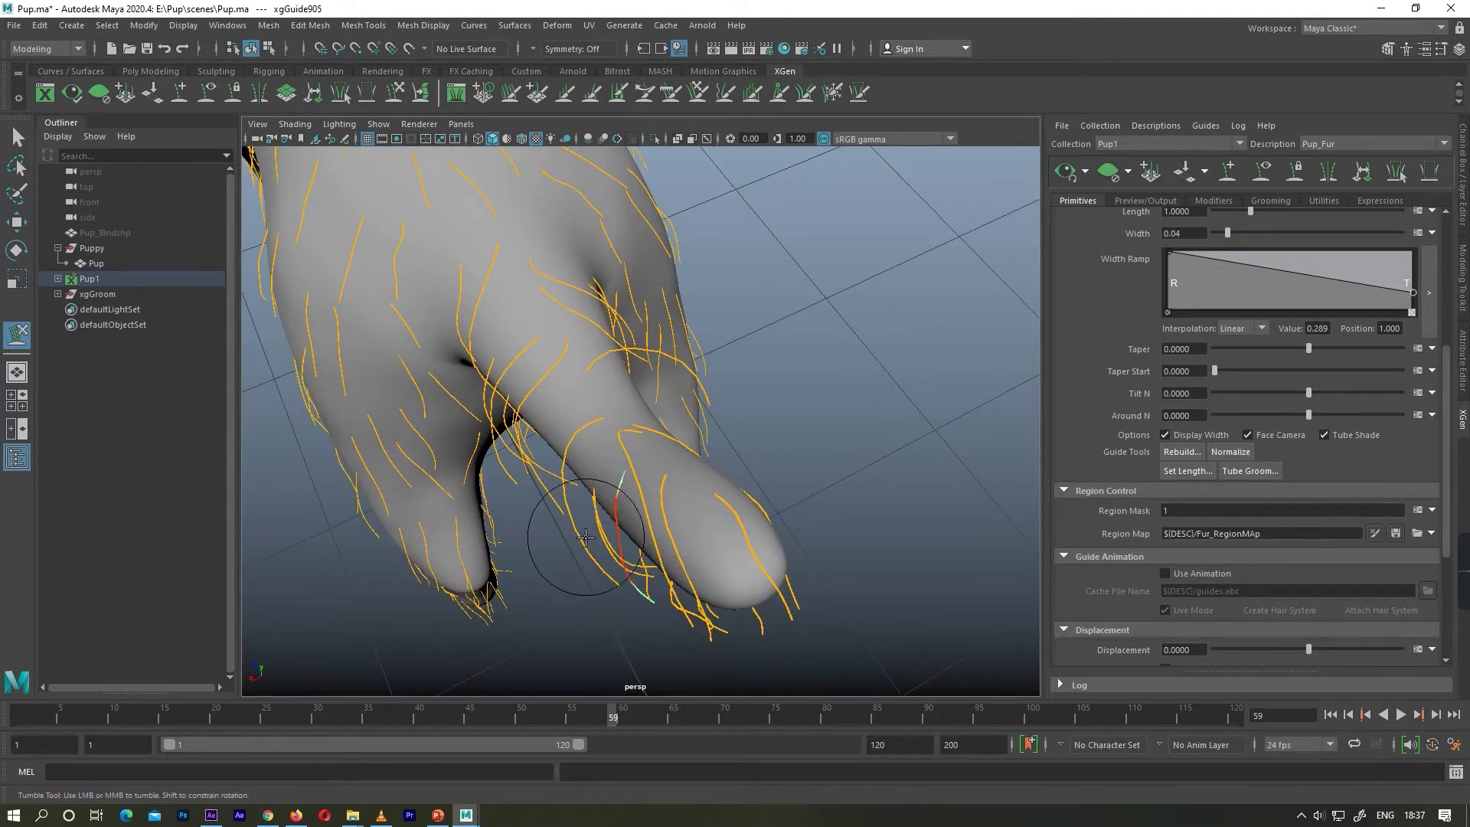
pyautogui.keyDown('alt'); pyautogui.moveTo(630, 608); pyautogui.dragTo(732, 523); pyautogui.keyUp('alt')
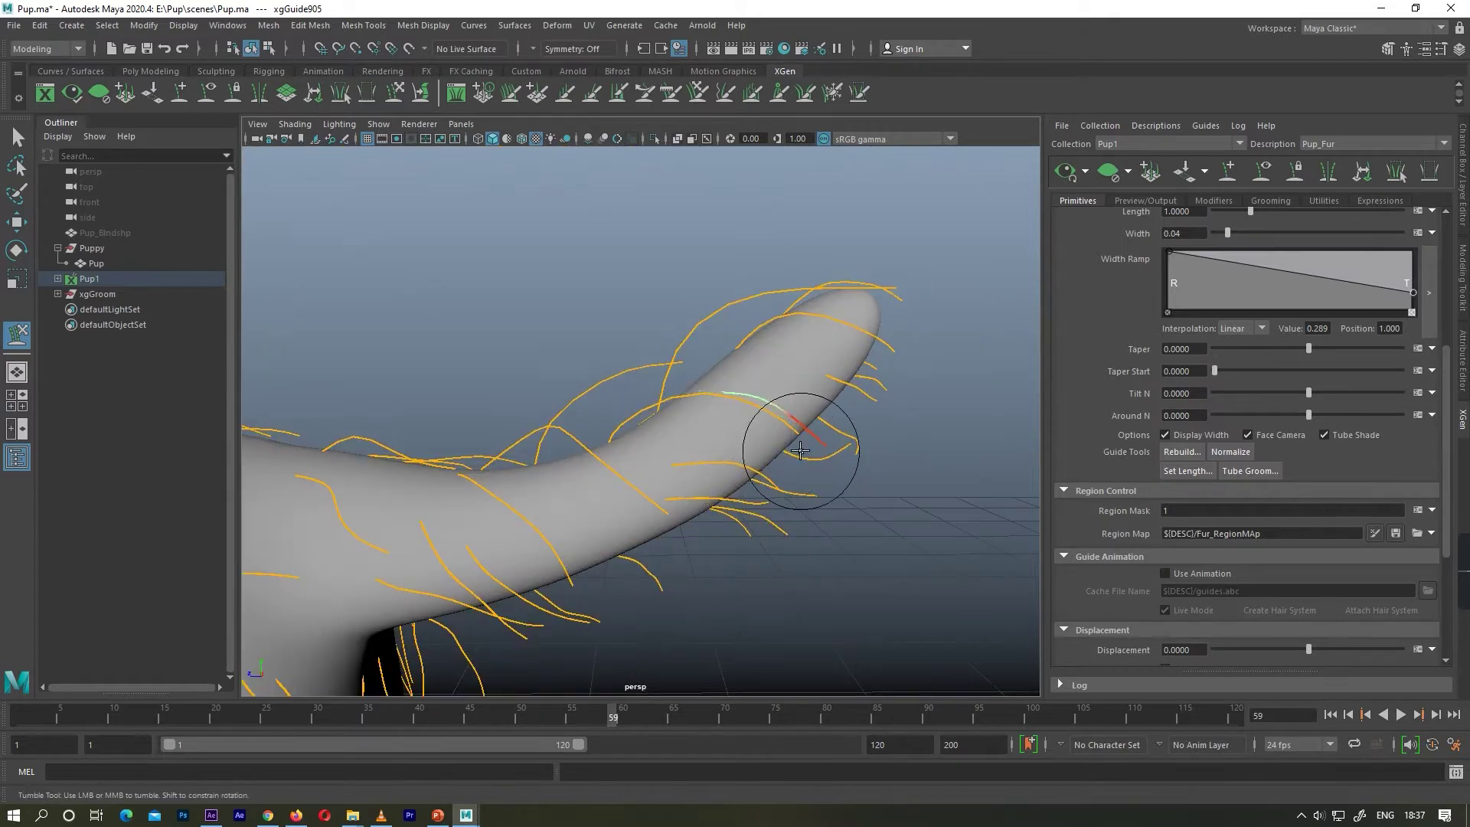
pyautogui.keyDown('alt'); pyautogui.moveTo(801, 452); pyautogui.dragTo(761, 387); pyautogui.keyUp('alt')
pyautogui.keyDown('alt'); pyautogui.moveTo(834, 439); pyautogui.dragTo(903, 366); pyautogui.keyUp('alt')
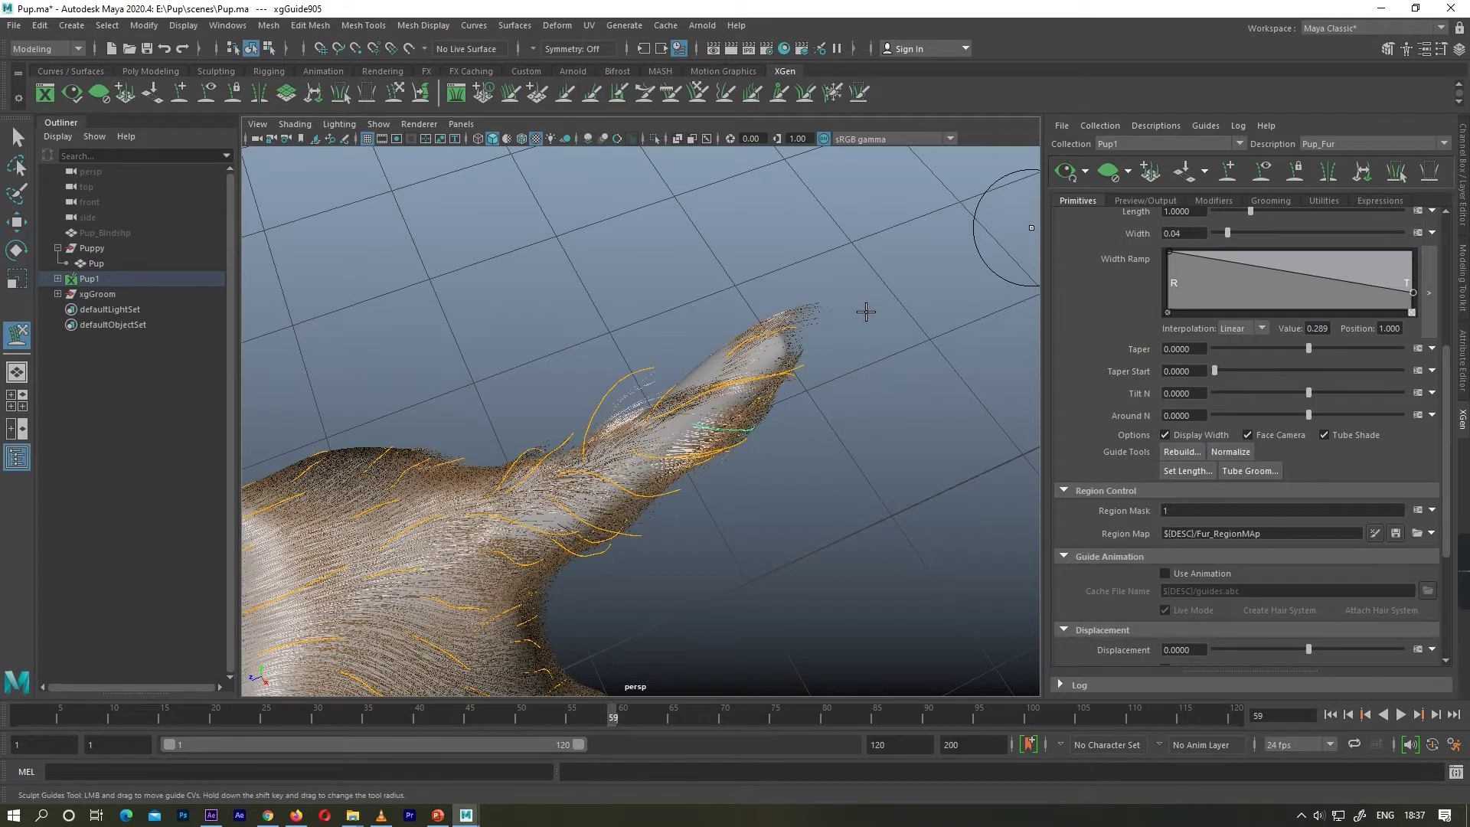
# Regenerate the Clumping1 maps from the guides with a point density of 1.0 and save them
pyautogui.keyDown('alt'); pyautogui.moveTo(767, 441); pyautogui.dragTo(692, 424, button='right'); pyautogui.keyUp('alt')
pyautogui.keyDown('alt'); pyautogui.moveTo(691, 423); pyautogui.dragTo(820, 423); pyautogui.keyUp('alt')
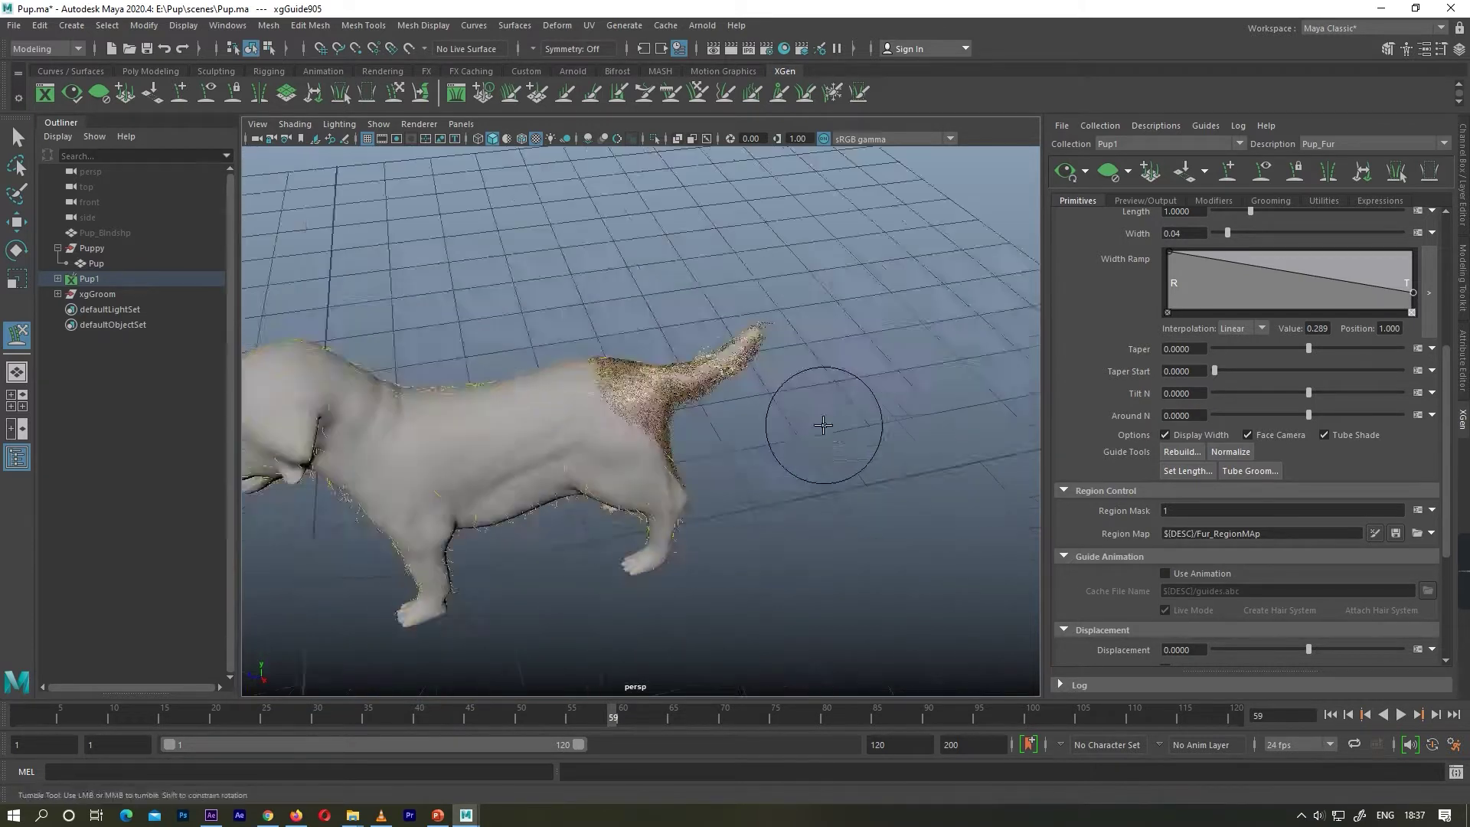
pyautogui.keyDown('alt'); pyautogui.moveTo(820, 423); pyautogui.dragTo(949, 375, button='right'); pyautogui.keyUp('alt')
pyautogui.keyDown('alt'); pyautogui.moveTo(948, 375); pyautogui.dragTo(948, 395, button='middle'); pyautogui.keyUp('alt')
pyautogui.click(1210, 201)
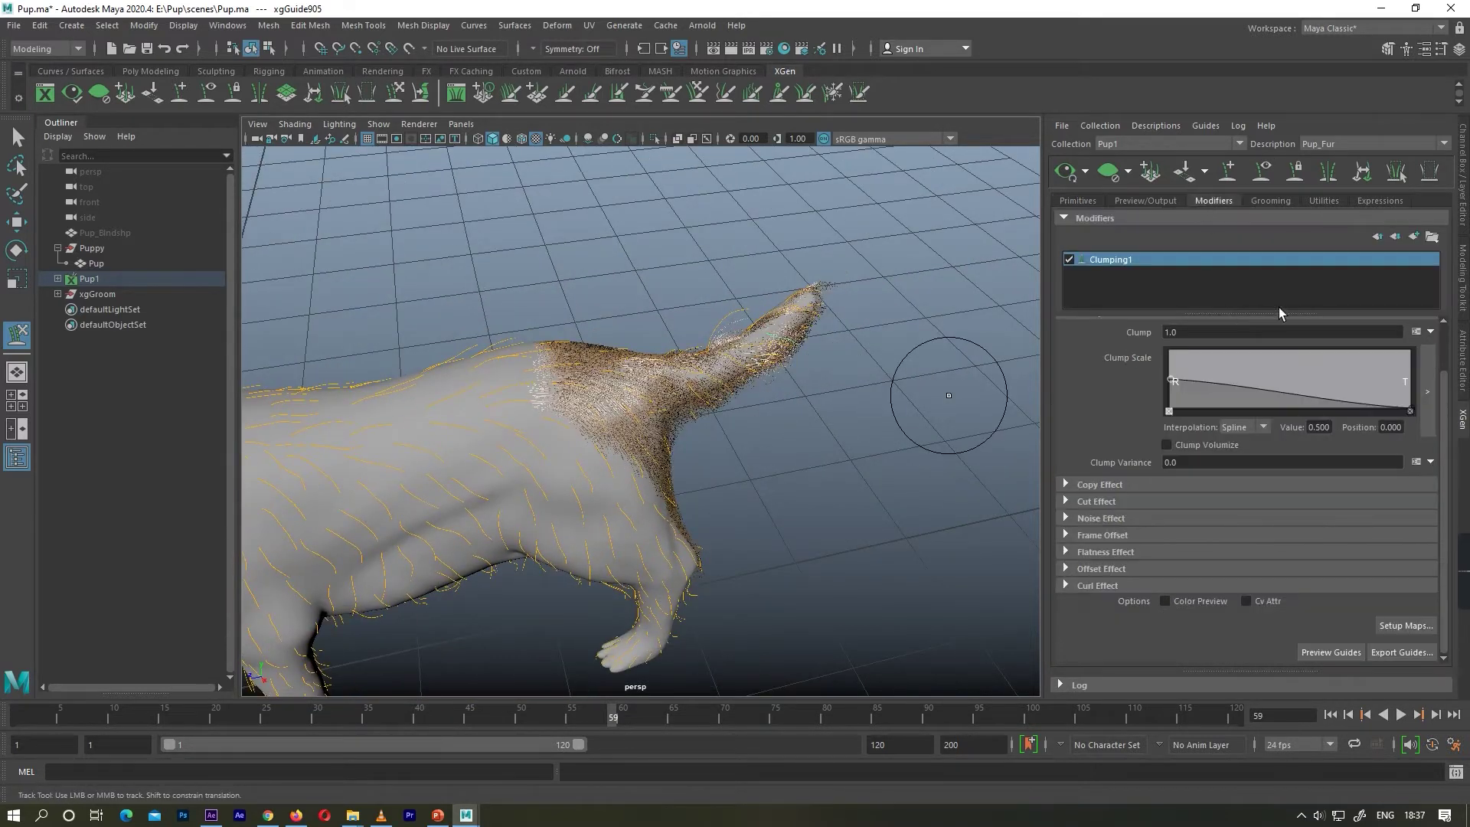
pyautogui.click(1403, 627)
pyautogui.moveTo(754, 205); pyautogui.dragTo(1034, 193)
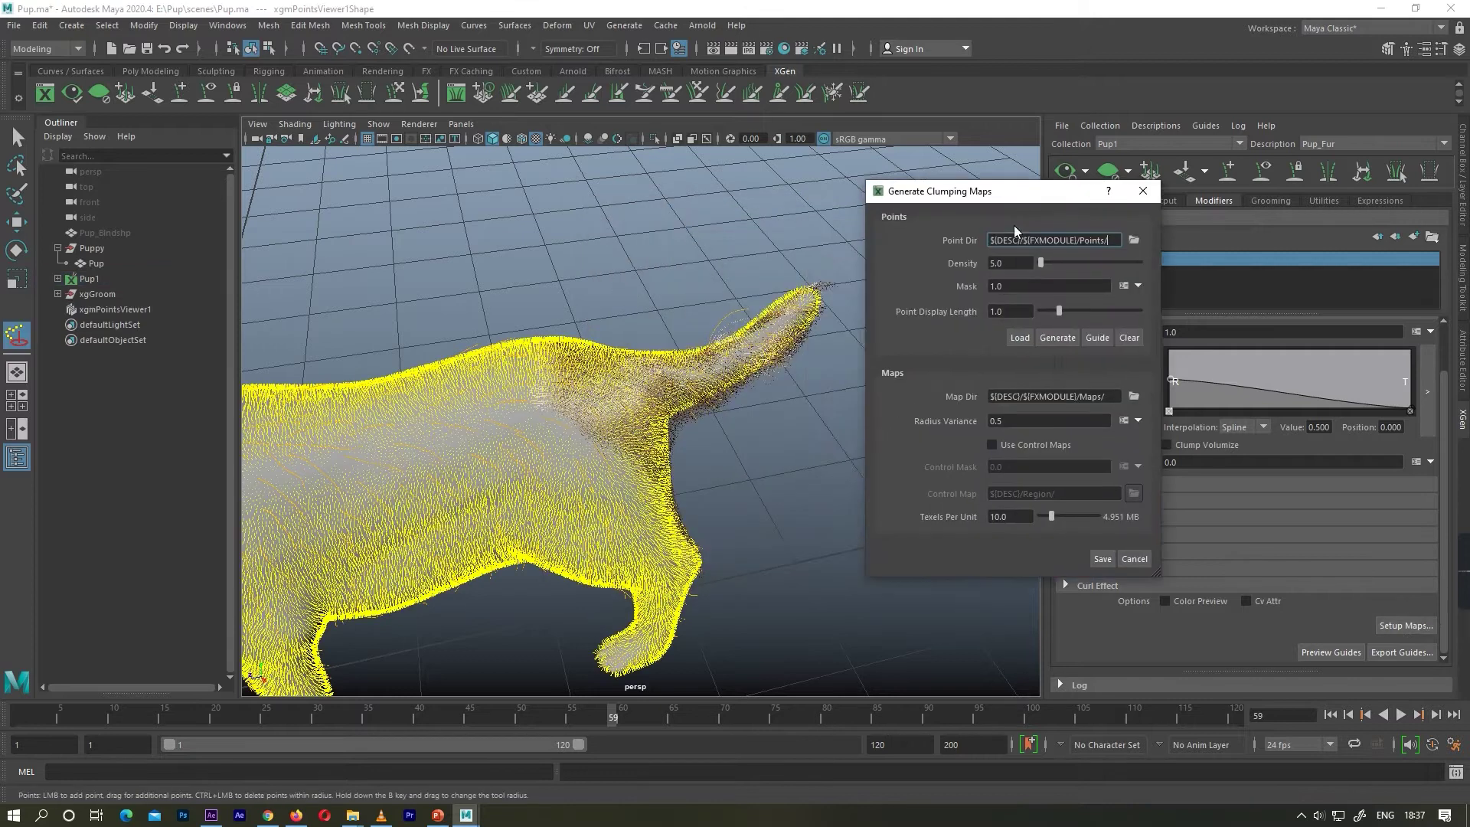
pyautogui.moveTo(1014, 262); pyautogui.dragTo(942, 260)
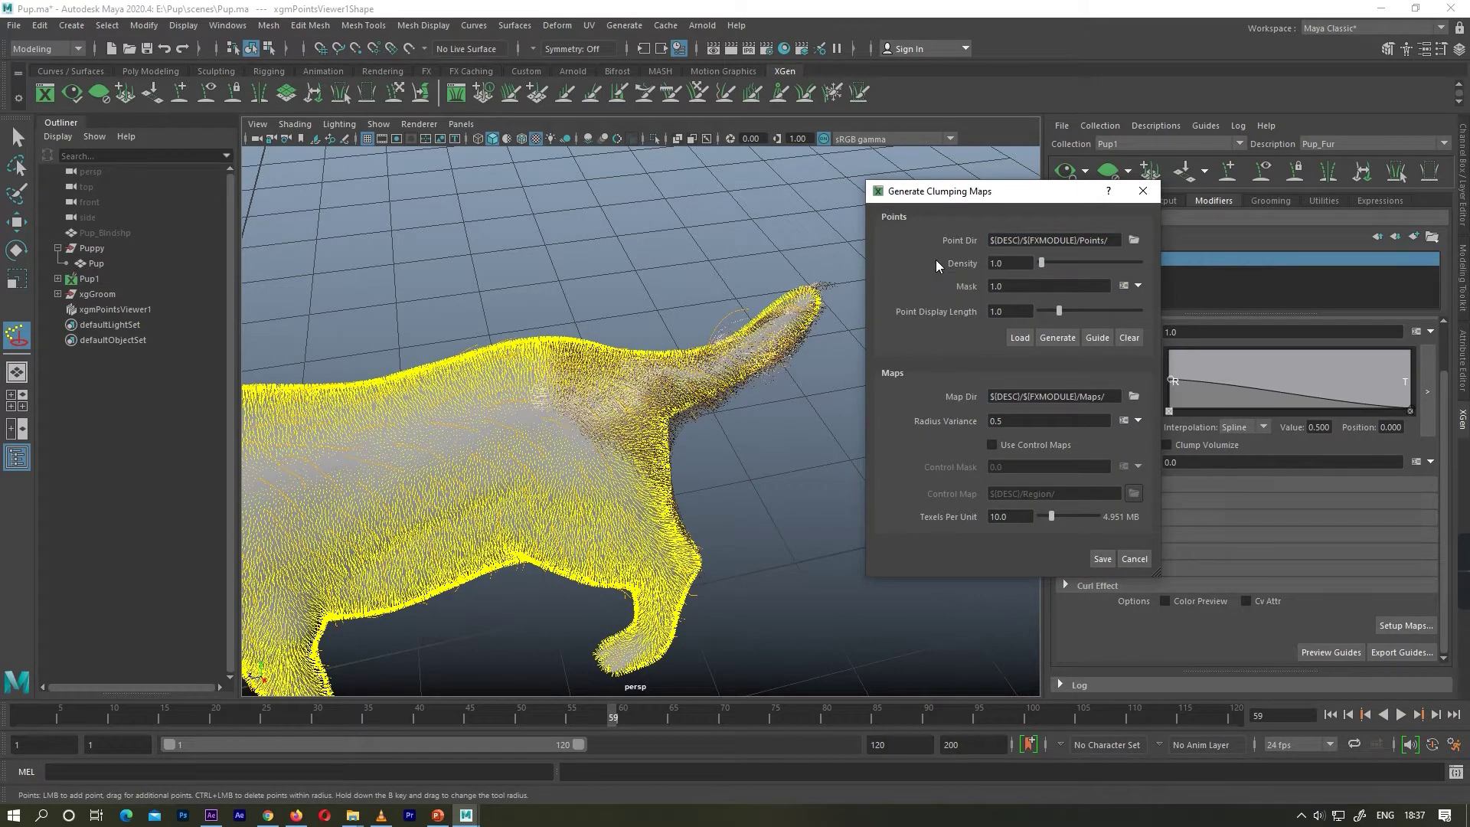
pyautogui.click(1091, 338)
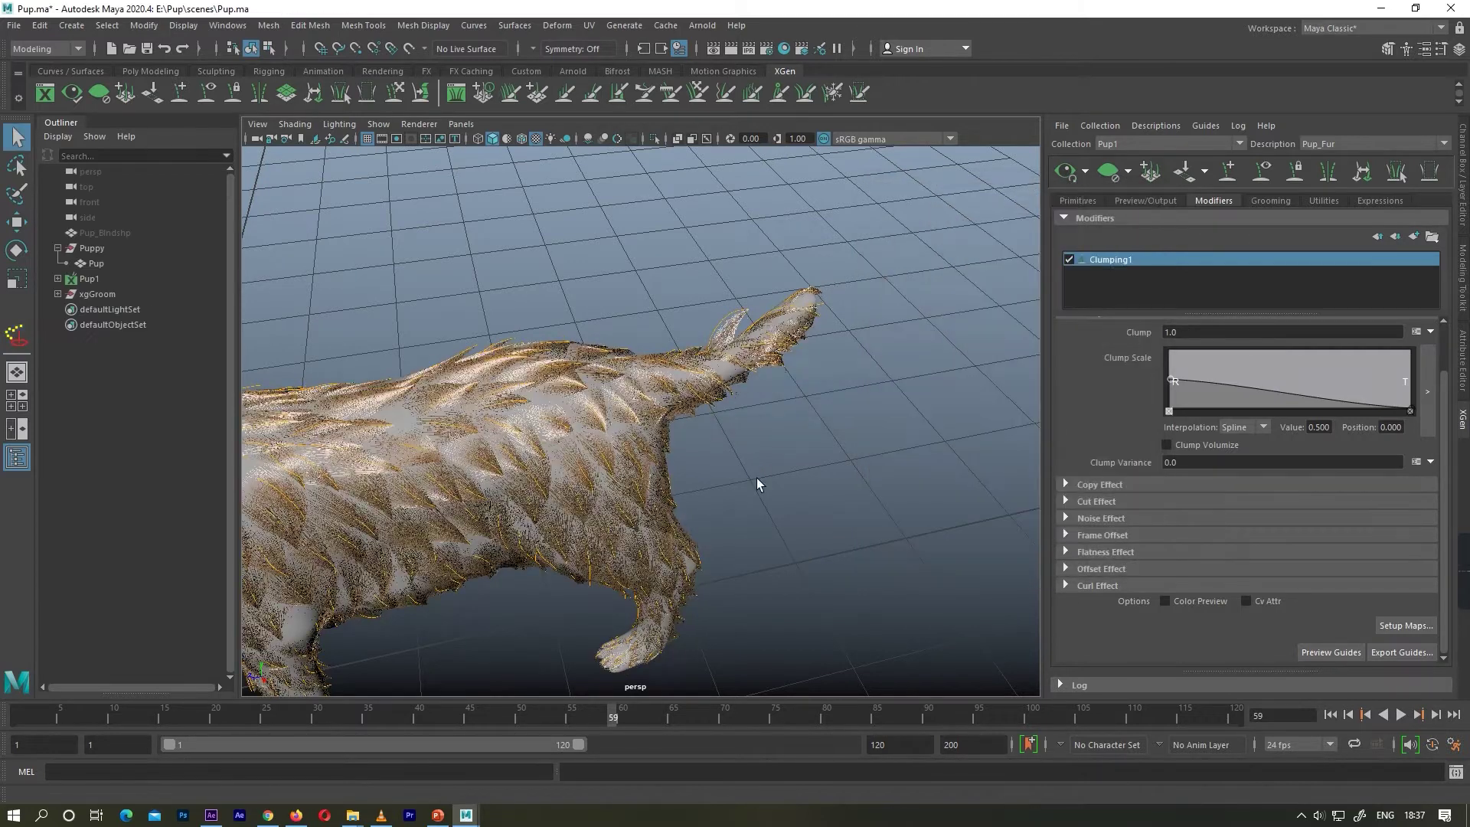
# Examine the clumped fur over the whole body and along the tail from the side and above
pyautogui.keyDown('alt'); pyautogui.moveTo(823, 425); pyautogui.dragTo(715, 427); pyautogui.keyUp('alt')
pyautogui.keyDown('alt'); pyautogui.moveTo(715, 426); pyautogui.dragTo(788, 418, button='right'); pyautogui.keyUp('alt')
pyautogui.keyDown('alt'); pyautogui.moveTo(788, 417); pyautogui.dragTo(717, 421, button='middle'); pyautogui.keyUp('alt')
pyautogui.keyDown('alt'); pyautogui.moveTo(717, 422); pyautogui.dragTo(773, 368); pyautogui.keyUp('alt')
pyautogui.keyDown('alt'); pyautogui.moveTo(773, 367); pyautogui.dragTo(719, 396, button='right'); pyautogui.keyUp('alt')
pyautogui.keyDown('alt'); pyautogui.moveTo(720, 396); pyautogui.dragTo(808, 376, button='middle'); pyautogui.keyUp('alt')
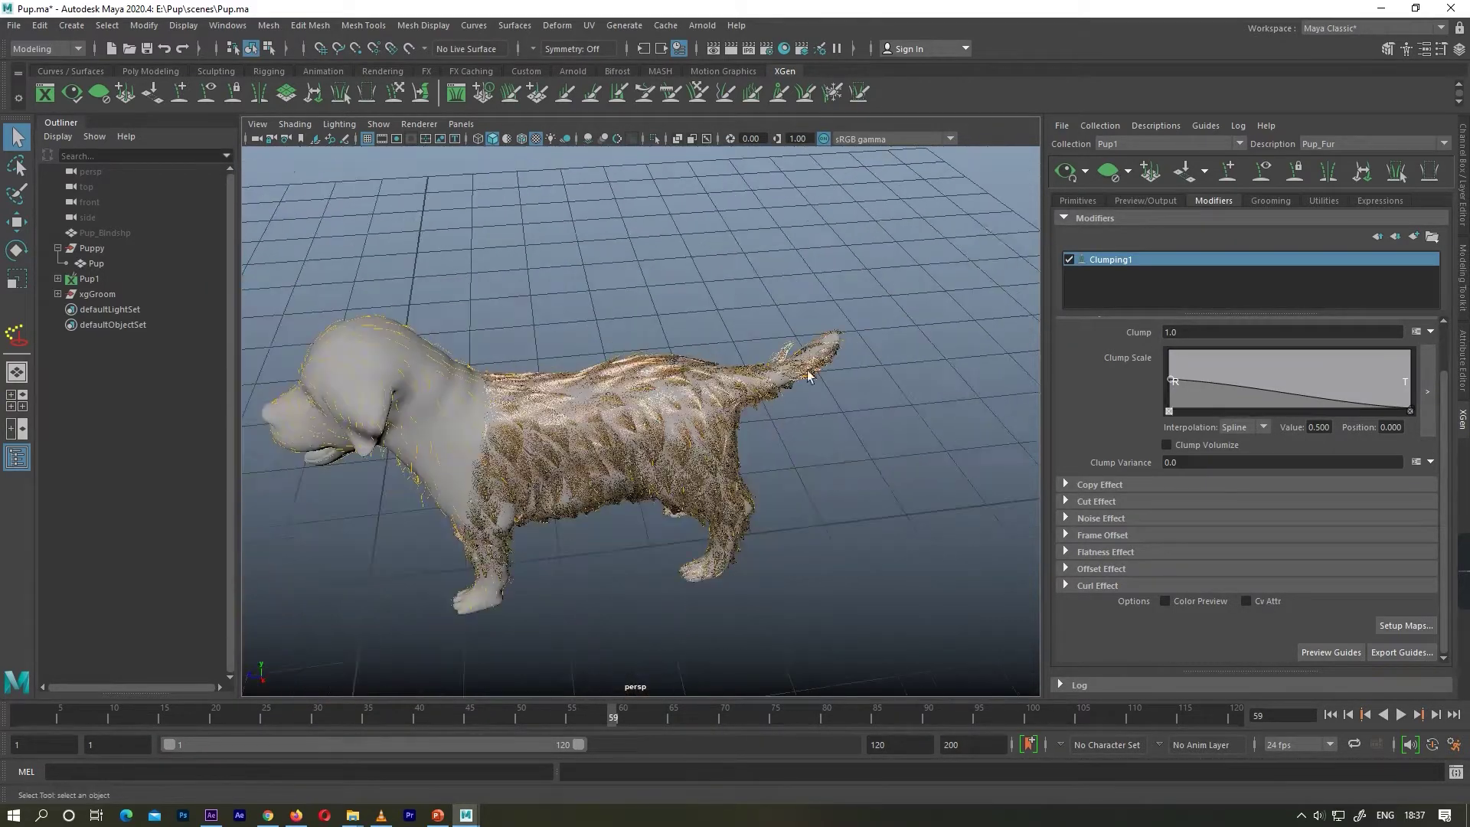
pyautogui.keyDown('alt'); pyautogui.moveTo(817, 476); pyautogui.dragTo(727, 466, button='right'); pyautogui.keyUp('alt')
pyautogui.keyDown('alt'); pyautogui.moveTo(726, 466); pyautogui.dragTo(765, 488); pyautogui.keyUp('alt')
pyautogui.keyDown('alt'); pyautogui.moveTo(764, 488); pyautogui.dragTo(759, 486, button='middle'); pyautogui.keyUp('alt')
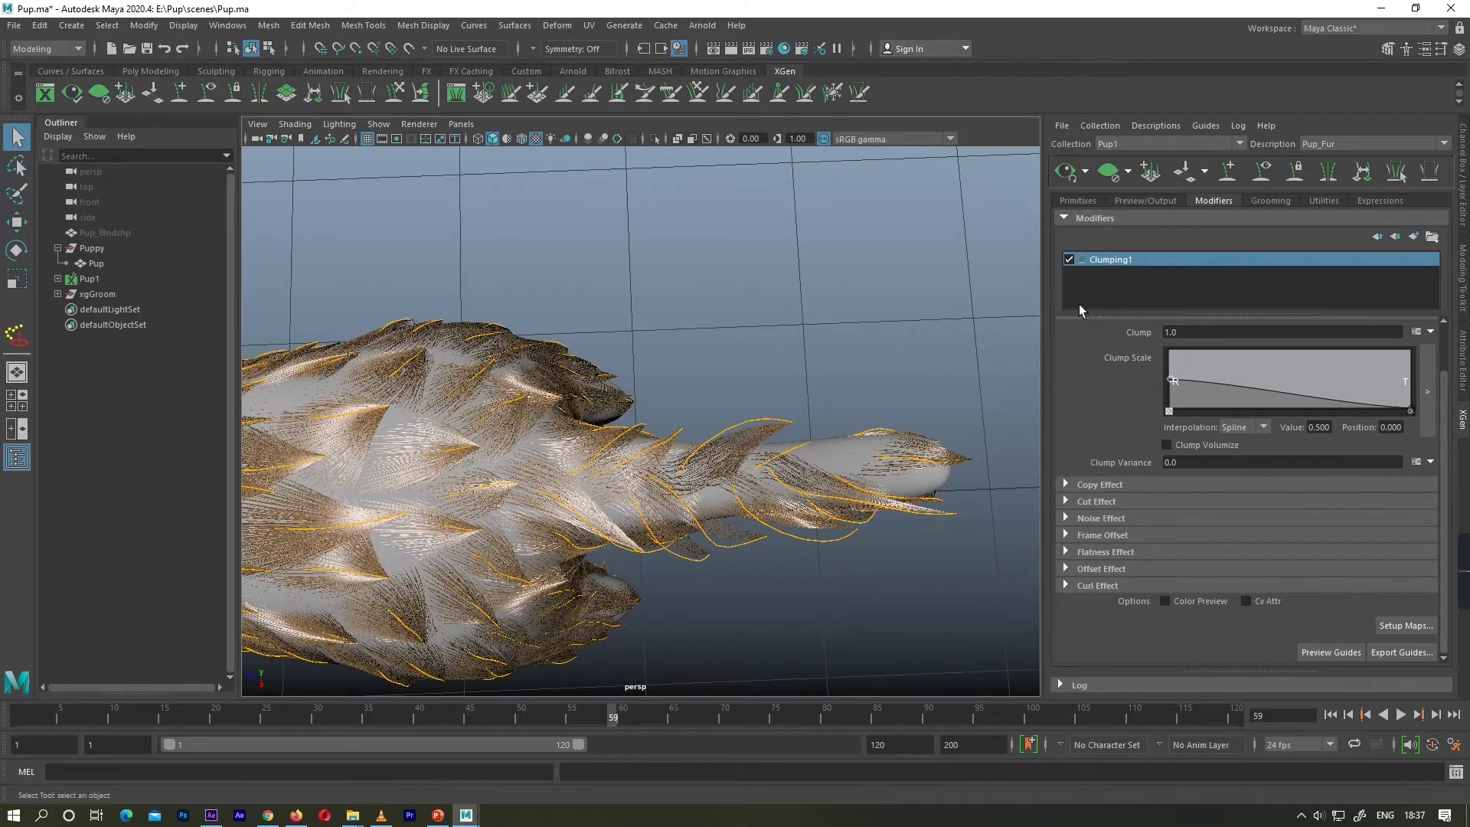
# Set the Pup_Fur region mask to 0 and update the fur preview
pyautogui.click(1077, 200)
pyautogui.keyDown('alt'); pyautogui.moveTo(799, 501); pyautogui.dragTo(746, 414); pyautogui.keyUp('alt')
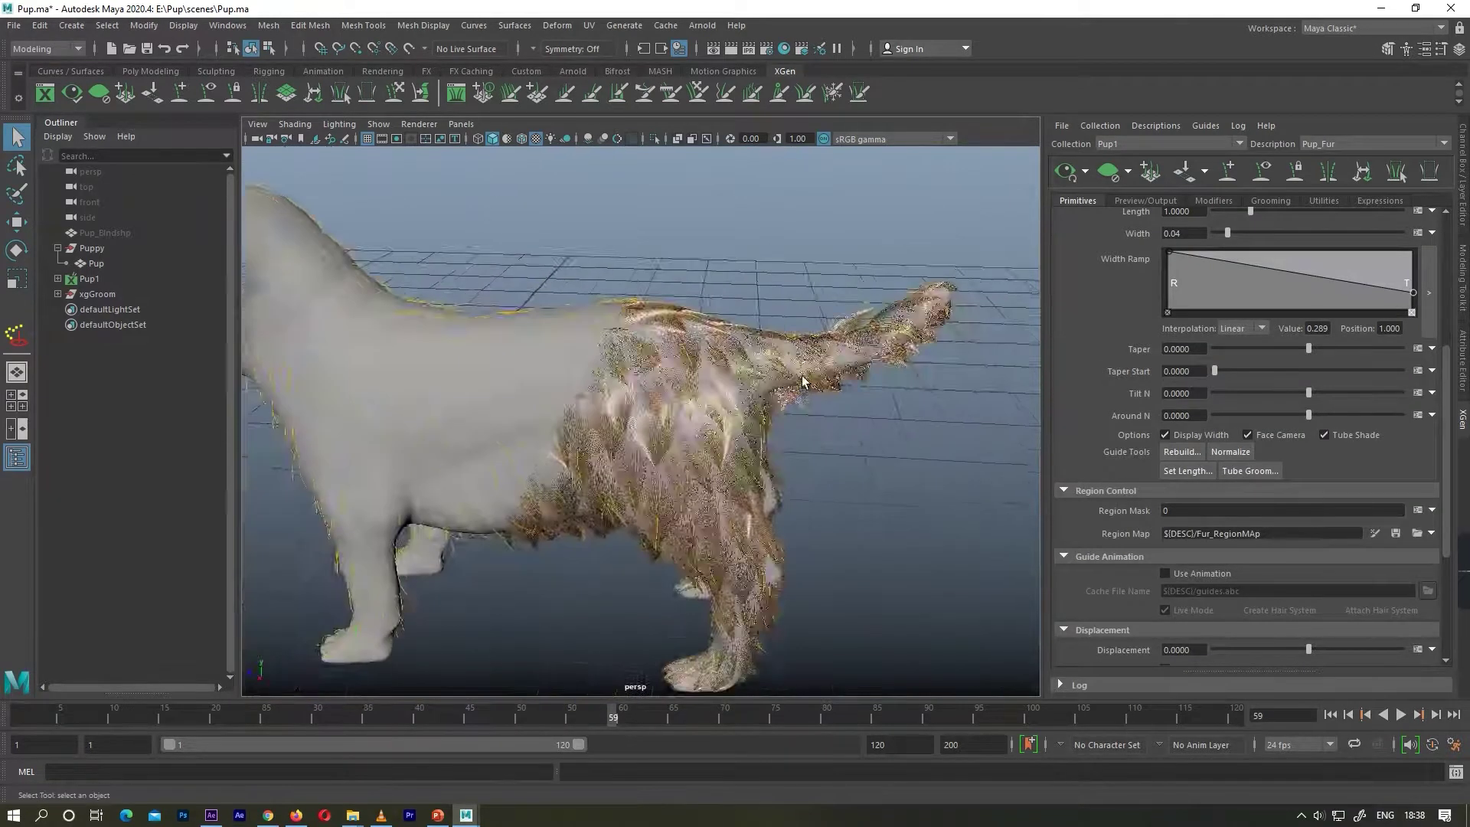
pyautogui.scroll(-2, 802, 381)
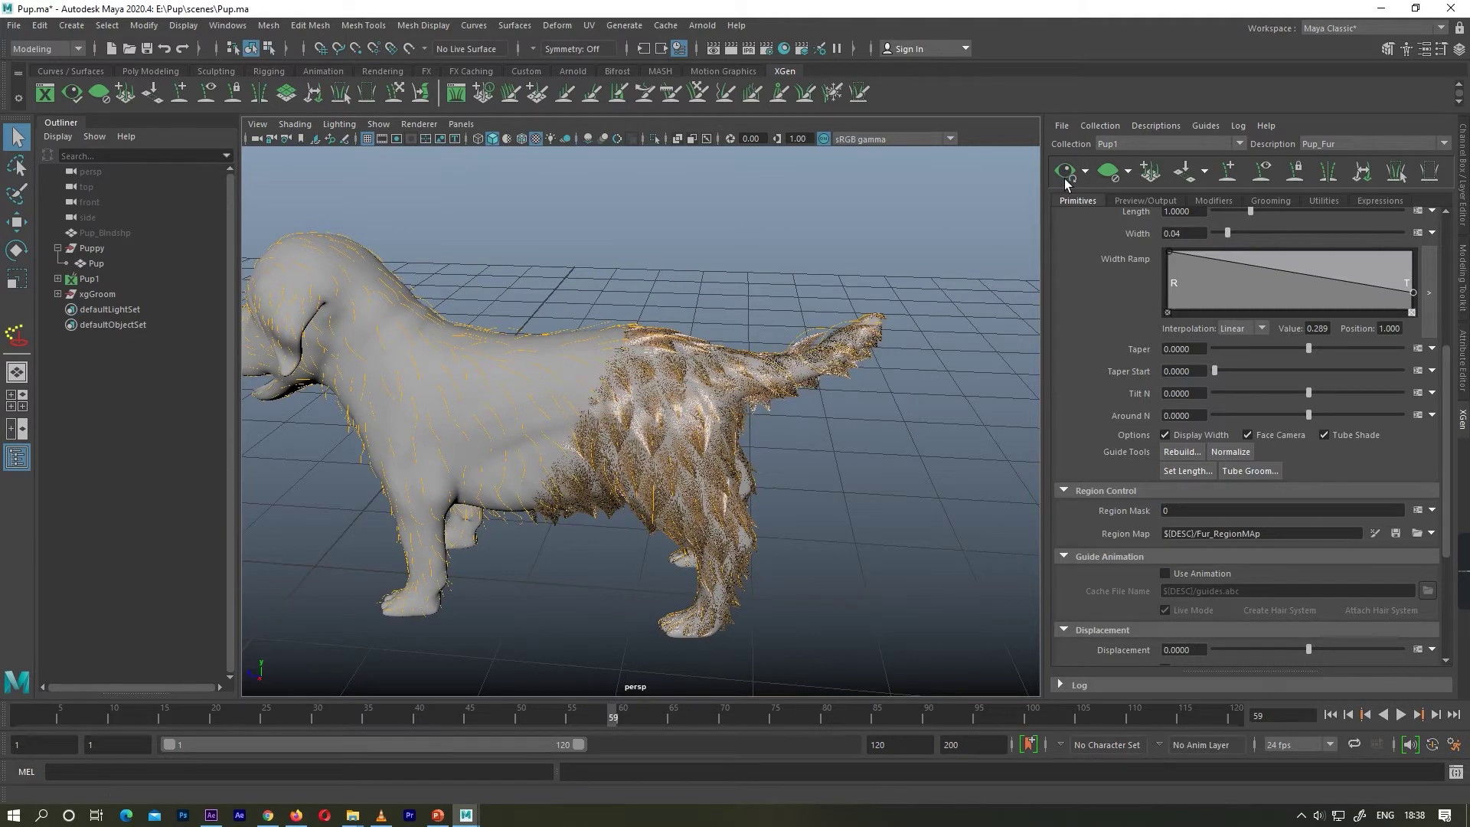
# Sculpt the raised guide on top of the tail closer to the surface and update the fur preview
pyautogui.scroll(3, 871, 329)
pyautogui.keyDown('alt'); pyautogui.moveTo(871, 329); pyautogui.dragTo(709, 396, button='middle'); pyautogui.keyUp('alt')
pyautogui.scroll(4, 708, 396)
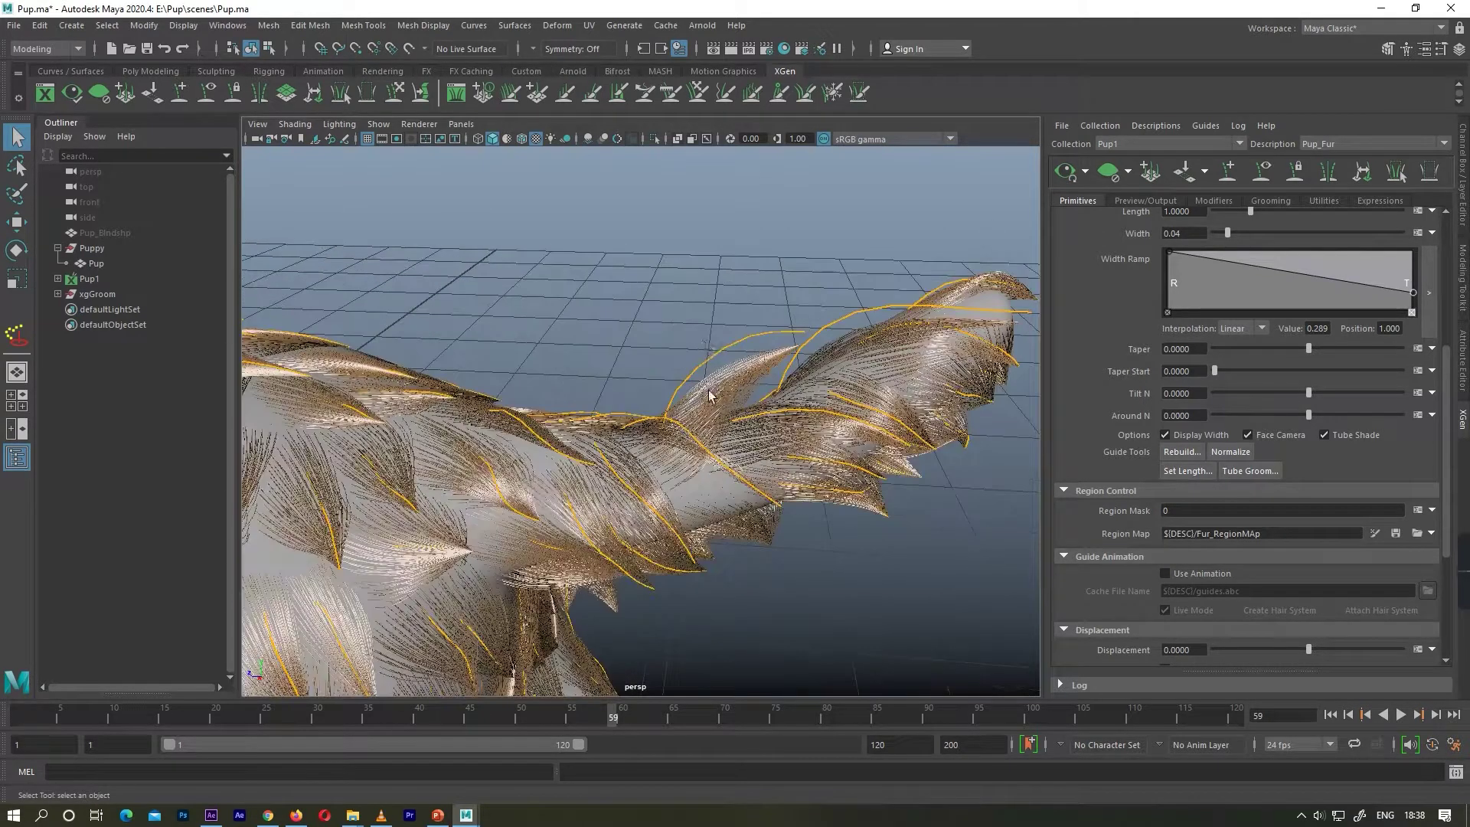
pyautogui.click(722, 346)
pyautogui.keyDown('alt'); pyautogui.moveTo(724, 366); pyautogui.dragTo(725, 337); pyautogui.keyUp('alt')
pyautogui.press('w')
pyautogui.click(394, 92)
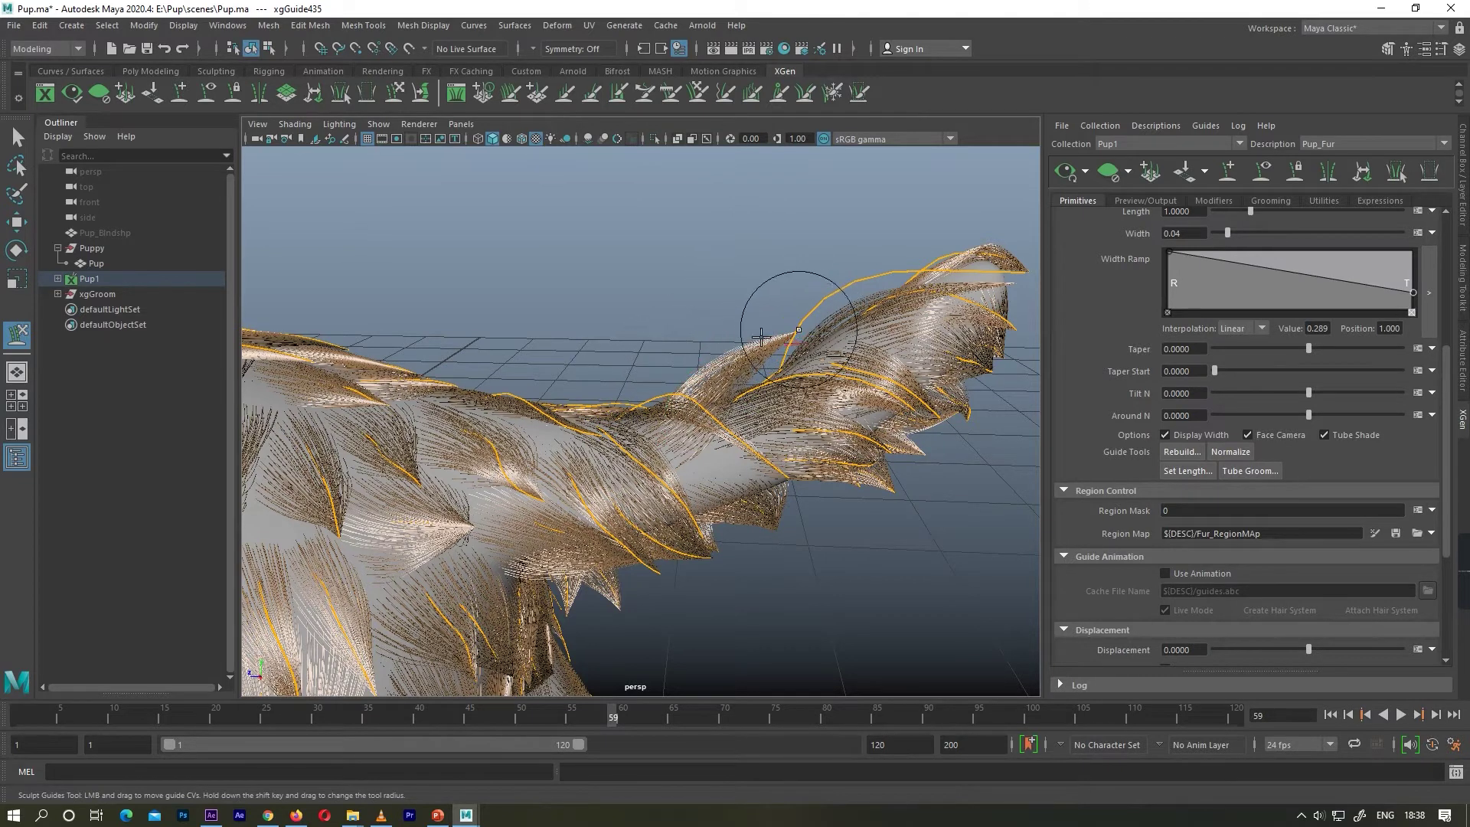
pyautogui.keyDown('alt'); pyautogui.moveTo(760, 337); pyautogui.dragTo(829, 342); pyautogui.keyUp('alt')
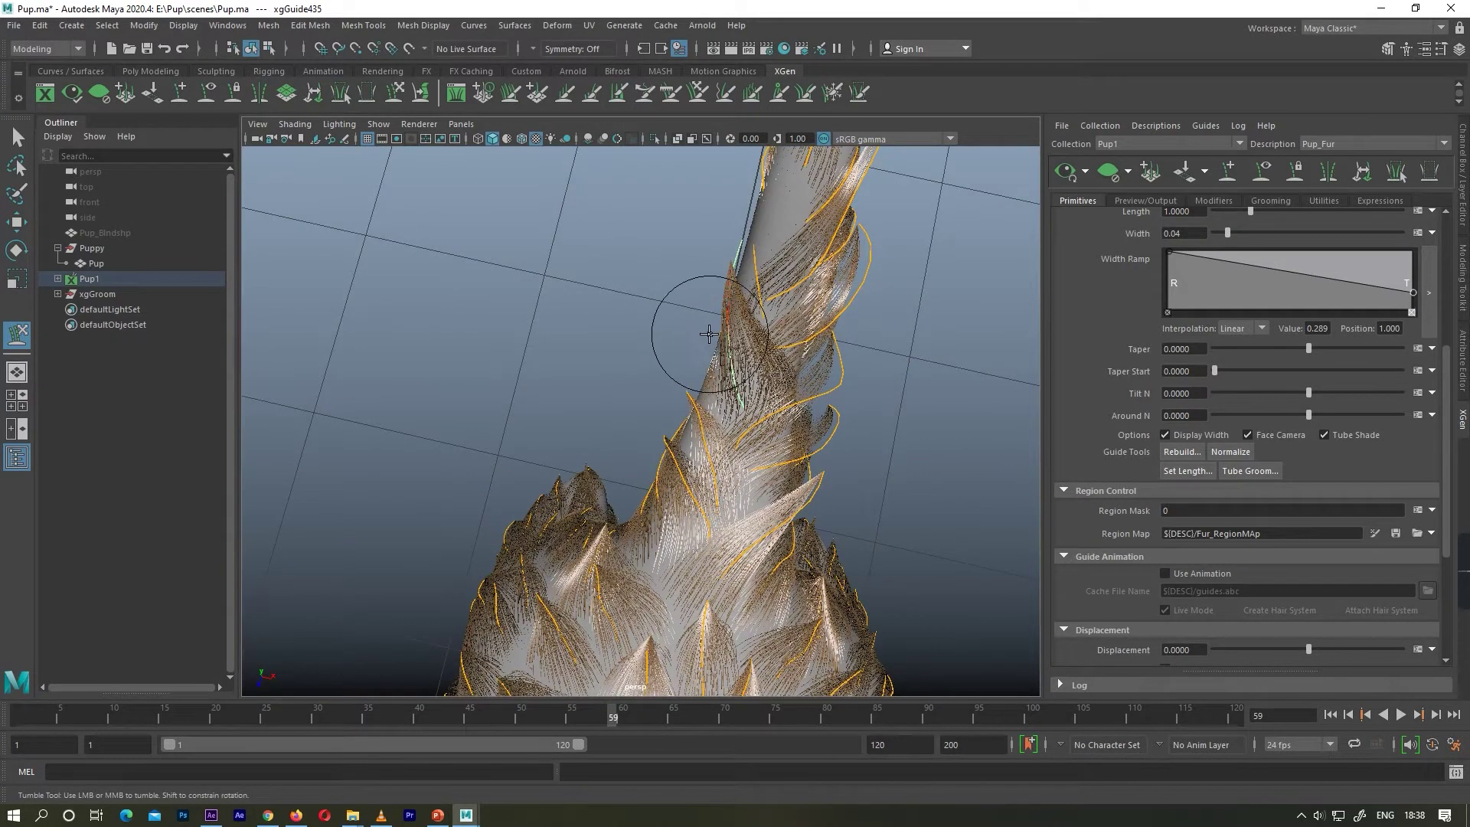
pyautogui.moveTo(716, 357)
pyautogui.keyDown('alt'); pyautogui.mouseDown()
pyautogui.moveTo(787, 328)
pyautogui.moveTo(937, 211)
pyautogui.mouseUp(); pyautogui.keyUp('alt')
pyautogui.keyDown('alt'); pyautogui.moveTo(720, 360); pyautogui.dragTo(919, 214); pyautogui.keyUp('alt')
pyautogui.keyDown('alt'); pyautogui.moveTo(790, 310); pyautogui.dragTo(520, 300, button='middle'); pyautogui.keyUp('alt')
pyautogui.keyDown('alt'); pyautogui.moveTo(520, 300); pyautogui.dragTo(512, 294); pyautogui.keyUp('alt')
pyautogui.click(1064, 170)
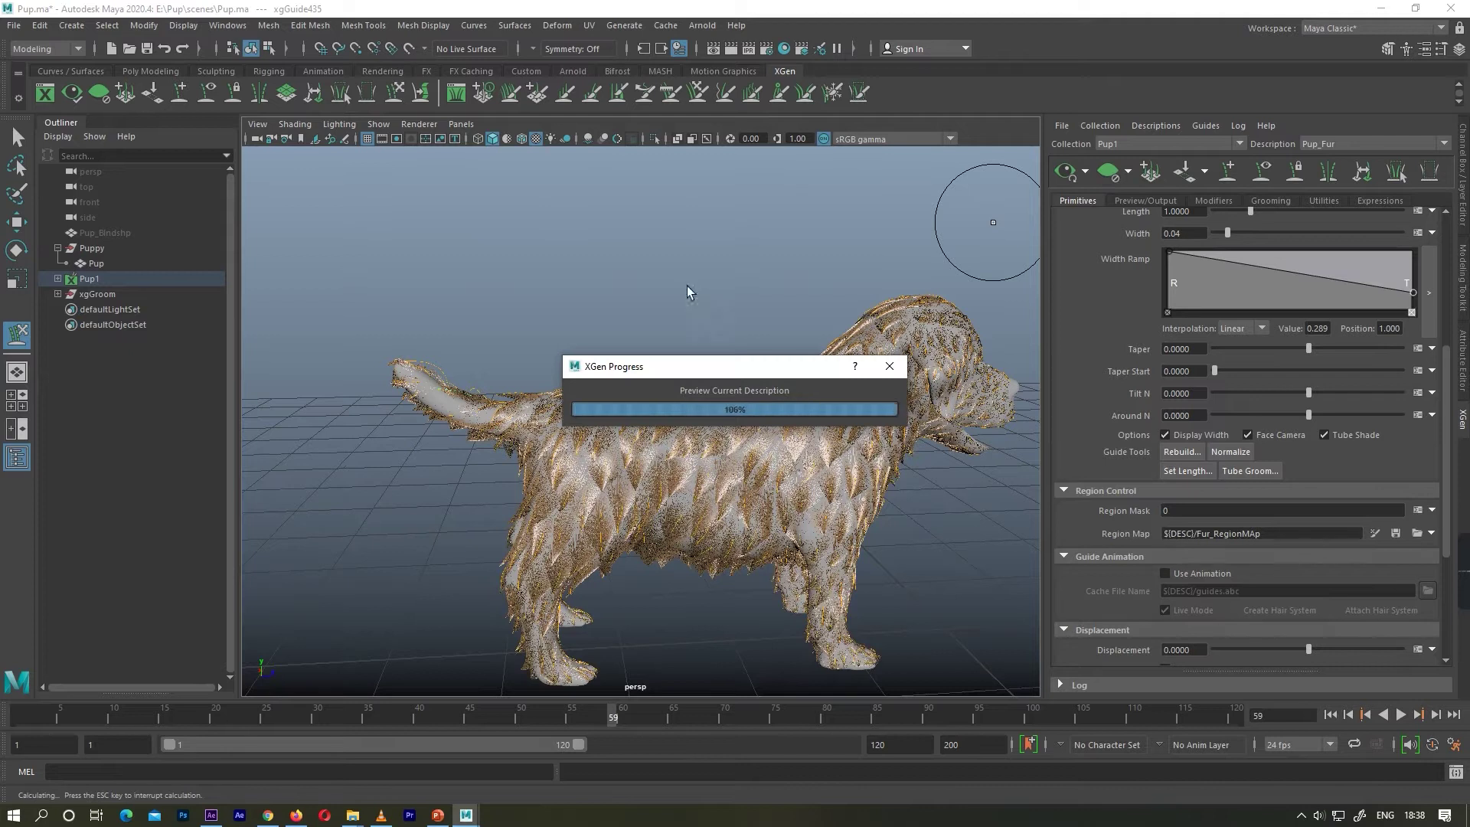
# Clear the fur preview to expose the guides on the opposite side of the tail
pyautogui.keyDown('alt'); pyautogui.moveTo(536, 329); pyautogui.dragTo(643, 345); pyautogui.keyUp('alt')
pyautogui.keyDown('alt'); pyautogui.moveTo(642, 345); pyautogui.dragTo(750, 321, button='right'); pyautogui.keyUp('alt')
pyautogui.click(1107, 172)
pyautogui.keyDown('alt'); pyautogui.moveTo(633, 237); pyautogui.dragTo(610, 285); pyautogui.keyUp('alt')
pyautogui.scroll(5, 518, 282)
pyautogui.keyDown('alt'); pyautogui.moveTo(519, 293); pyautogui.dragTo(640, 334, button='middle'); pyautogui.keyUp('alt')
pyautogui.scroll(5, 640, 334)
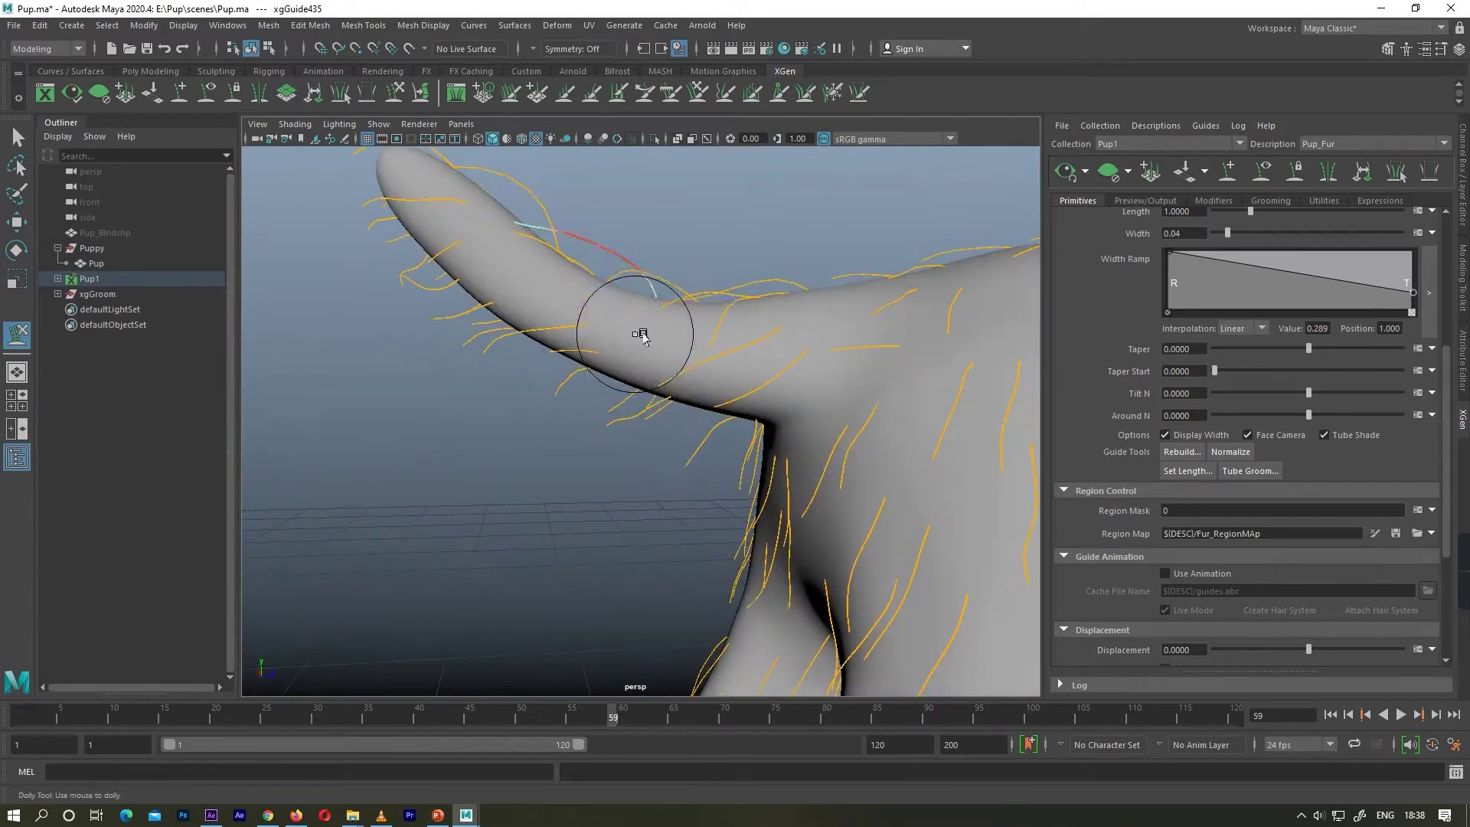
# Add a guide on the opposite side of the tail near its base and sculpt it to follow the neighbouring guides
pyautogui.press('w')
pyautogui.click(1226, 173)
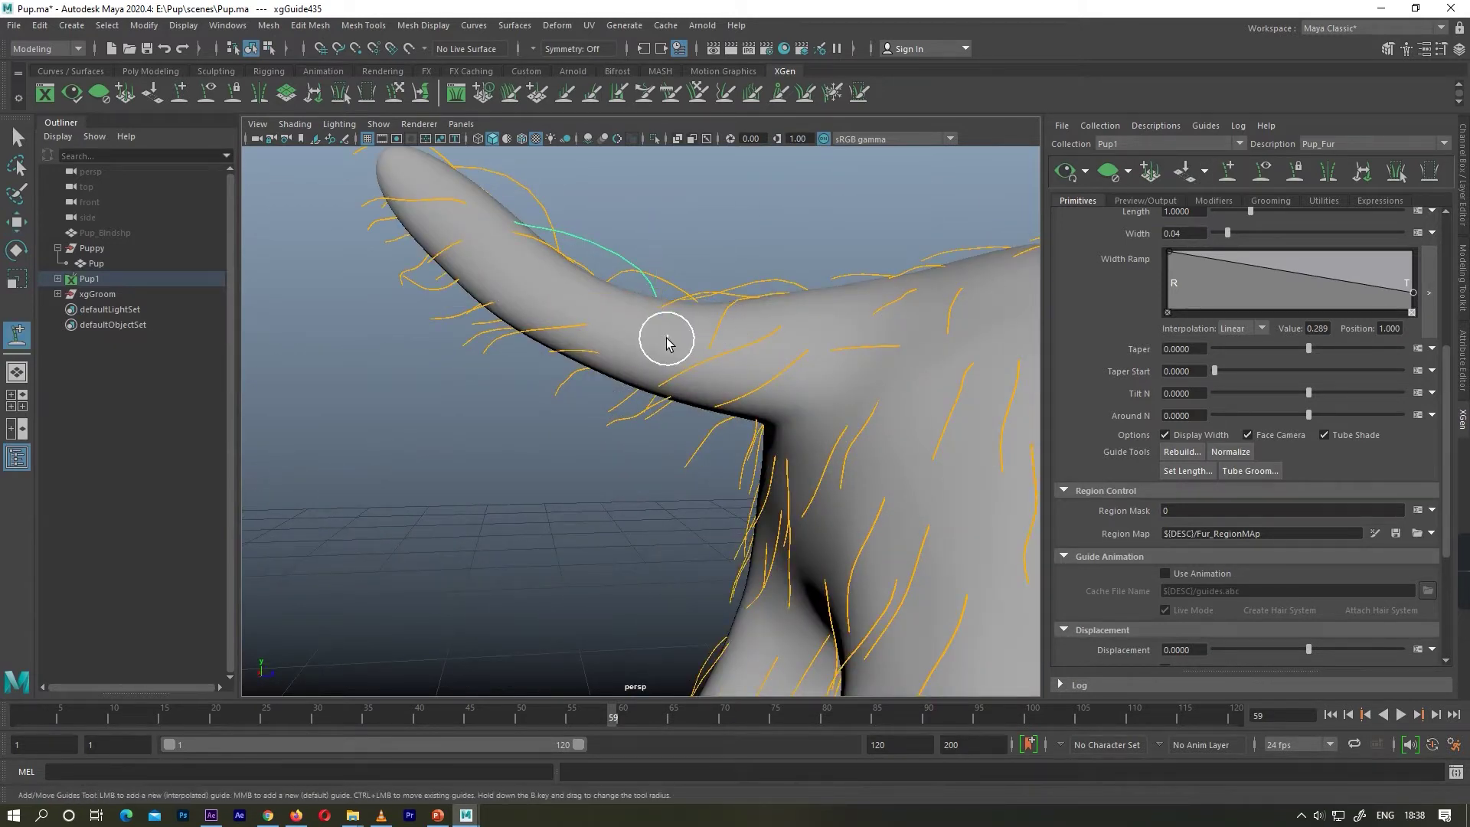
pyautogui.keyDown('alt'); pyautogui.moveTo(757, 318); pyautogui.dragTo(764, 332); pyautogui.keyUp('alt')
pyautogui.click(395, 94)
pyautogui.moveTo(567, 325)
pyautogui.keyDown('alt'); pyautogui.mouseDown()
pyautogui.moveTo(603, 370)
pyautogui.moveTo(700, 401)
pyautogui.mouseUp(); pyautogui.keyUp('alt')
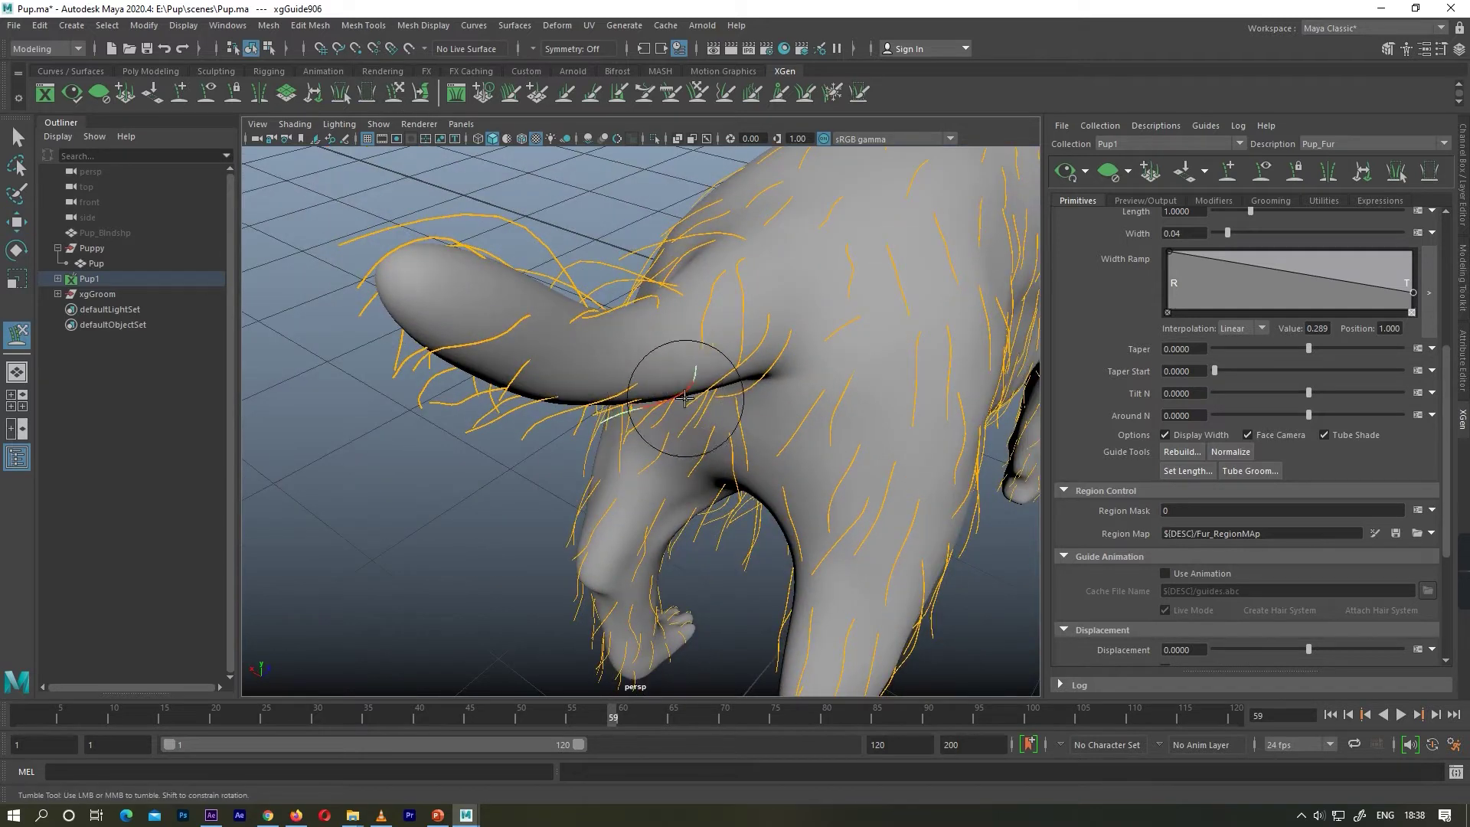
pyautogui.moveTo(600, 402)
pyautogui.mouseDown()
pyautogui.moveTo(696, 431)
pyautogui.moveTo(666, 450)
pyautogui.moveTo(688, 492)
pyautogui.moveTo(573, 413)
pyautogui.moveTo(943, 293)
pyautogui.mouseUp()
# Add another guide midway along that side of the tail, sculpt it toward the tip, and update the fur preview
pyautogui.press('w')
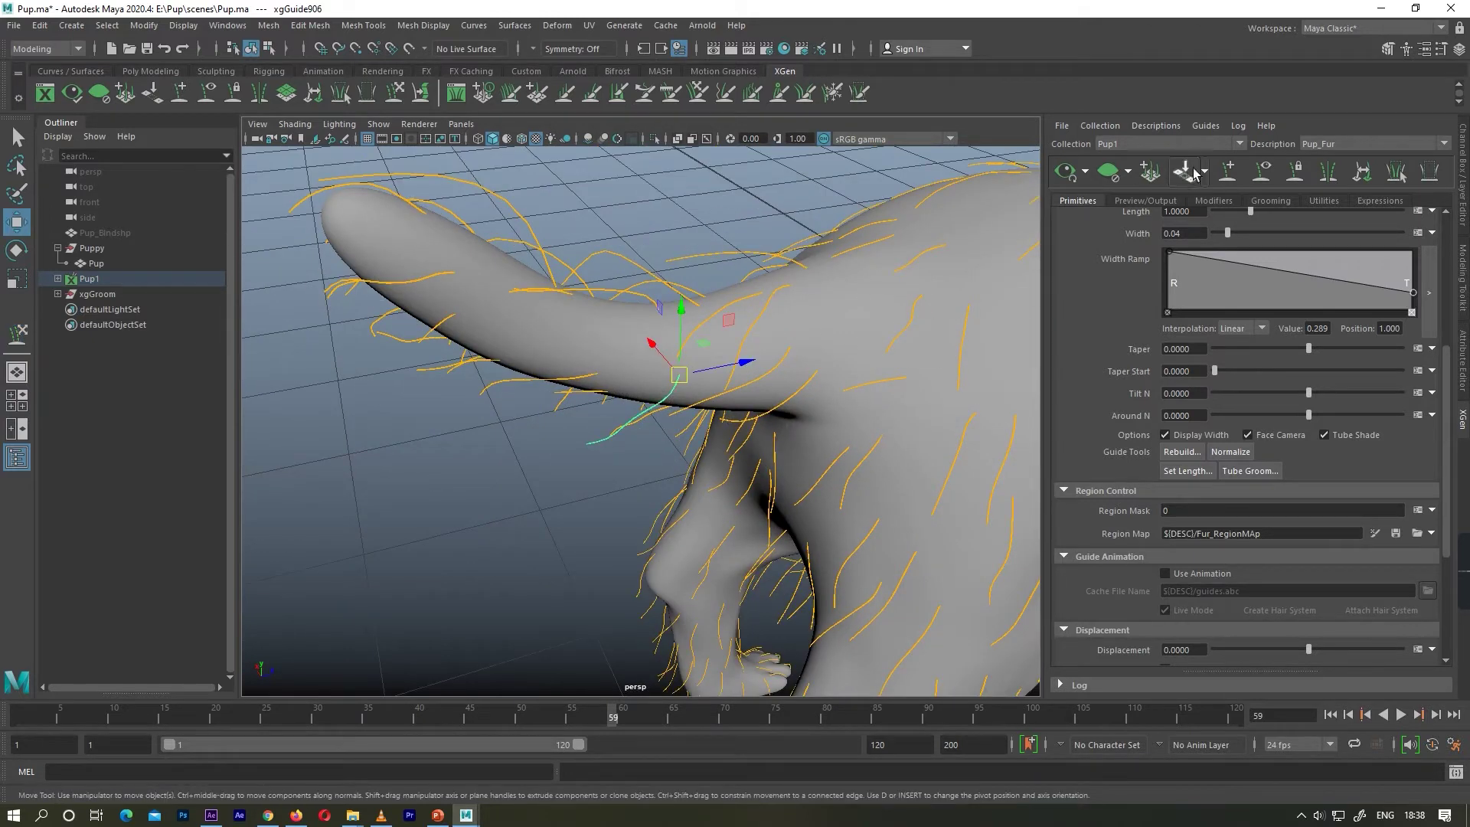
pyautogui.press('y')
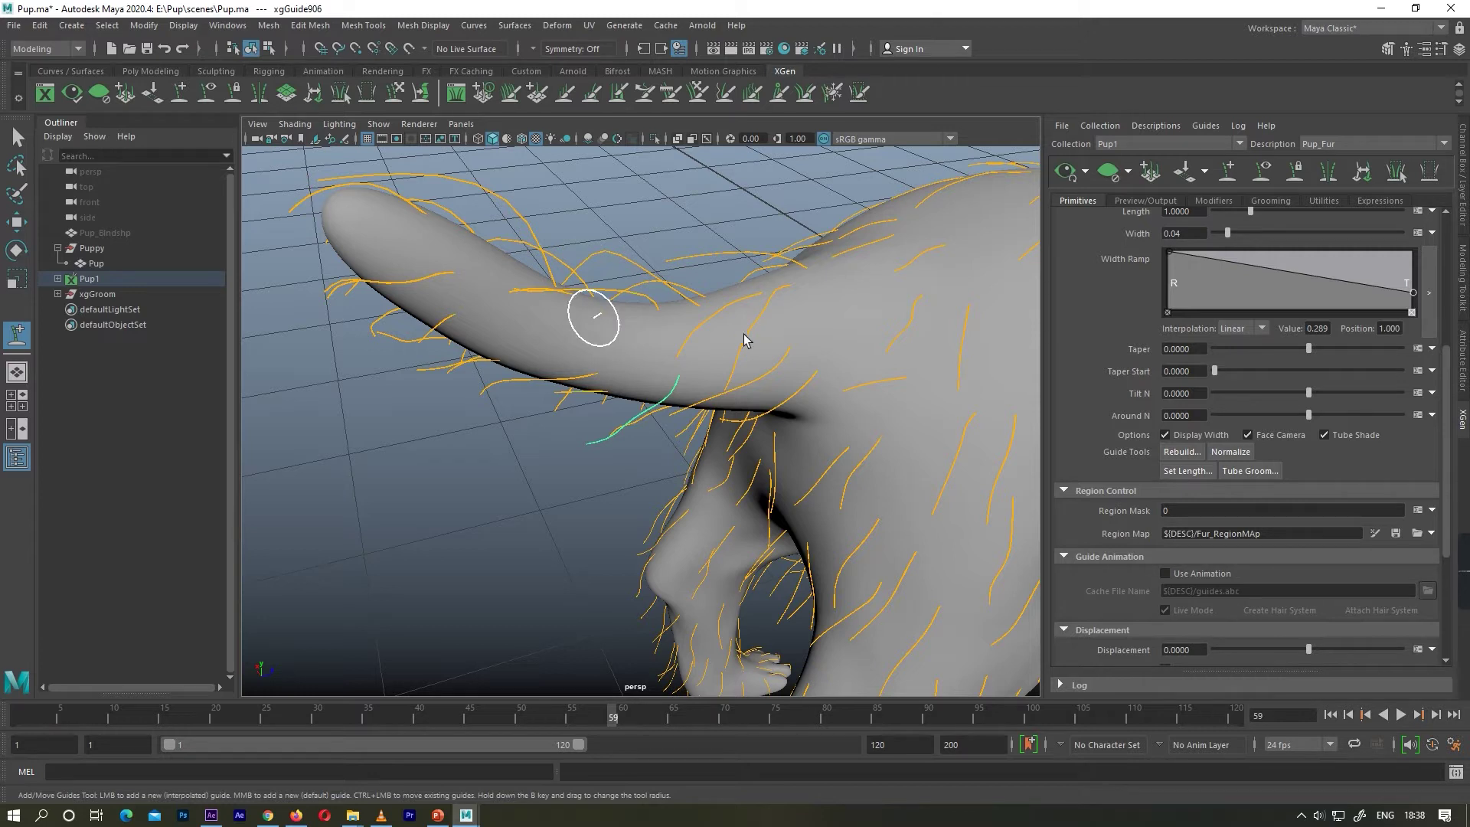
pyautogui.keyDown('alt'); pyautogui.moveTo(627, 344); pyautogui.dragTo(535, 342); pyautogui.keyUp('alt')
pyautogui.press('w')
pyautogui.click(394, 97)
pyautogui.keyDown('alt'); pyautogui.moveTo(574, 295); pyautogui.dragTo(590, 318); pyautogui.keyUp('alt')
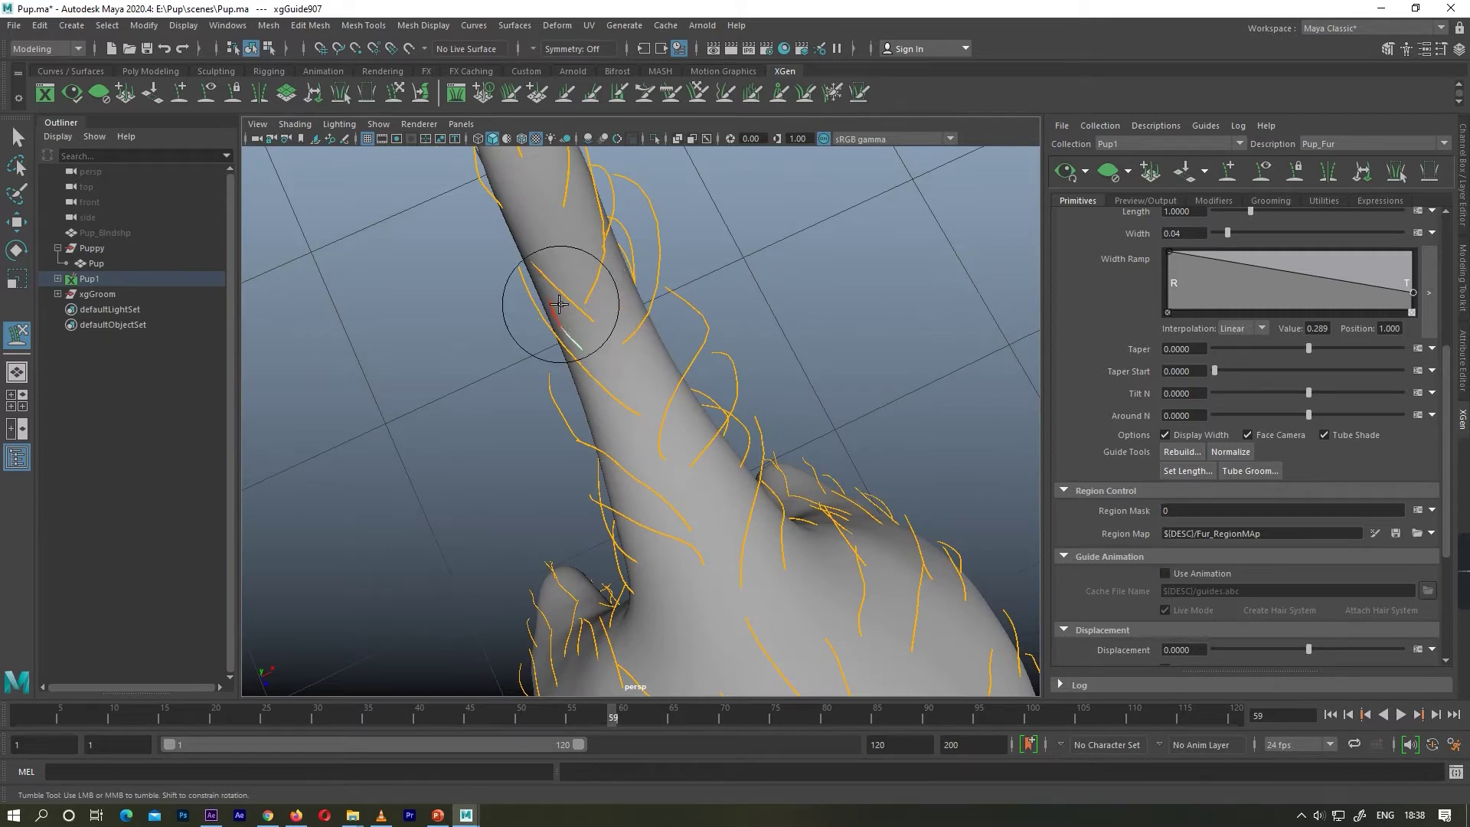
pyautogui.moveTo(546, 272)
pyautogui.mouseDown()
pyautogui.moveTo(541, 236)
pyautogui.moveTo(506, 225)
pyautogui.moveTo(607, 279)
pyautogui.moveTo(370, 367)
pyautogui.mouseUp()
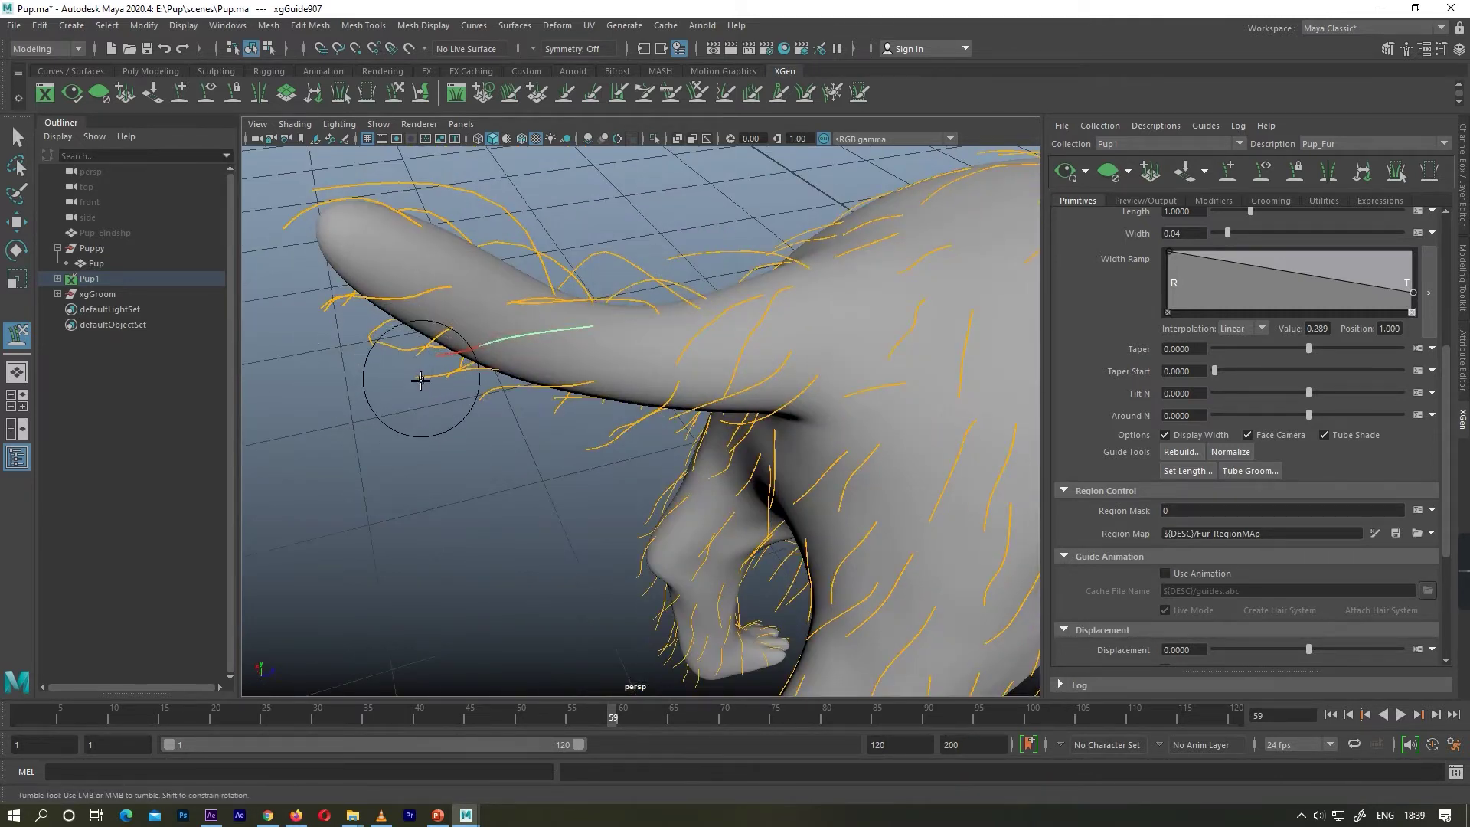
pyautogui.moveTo(443, 345)
pyautogui.keyDown('alt'); pyautogui.mouseDown()
pyautogui.moveTo(511, 413)
pyautogui.moveTo(612, 459)
pyautogui.mouseUp(); pyautogui.keyUp('alt')
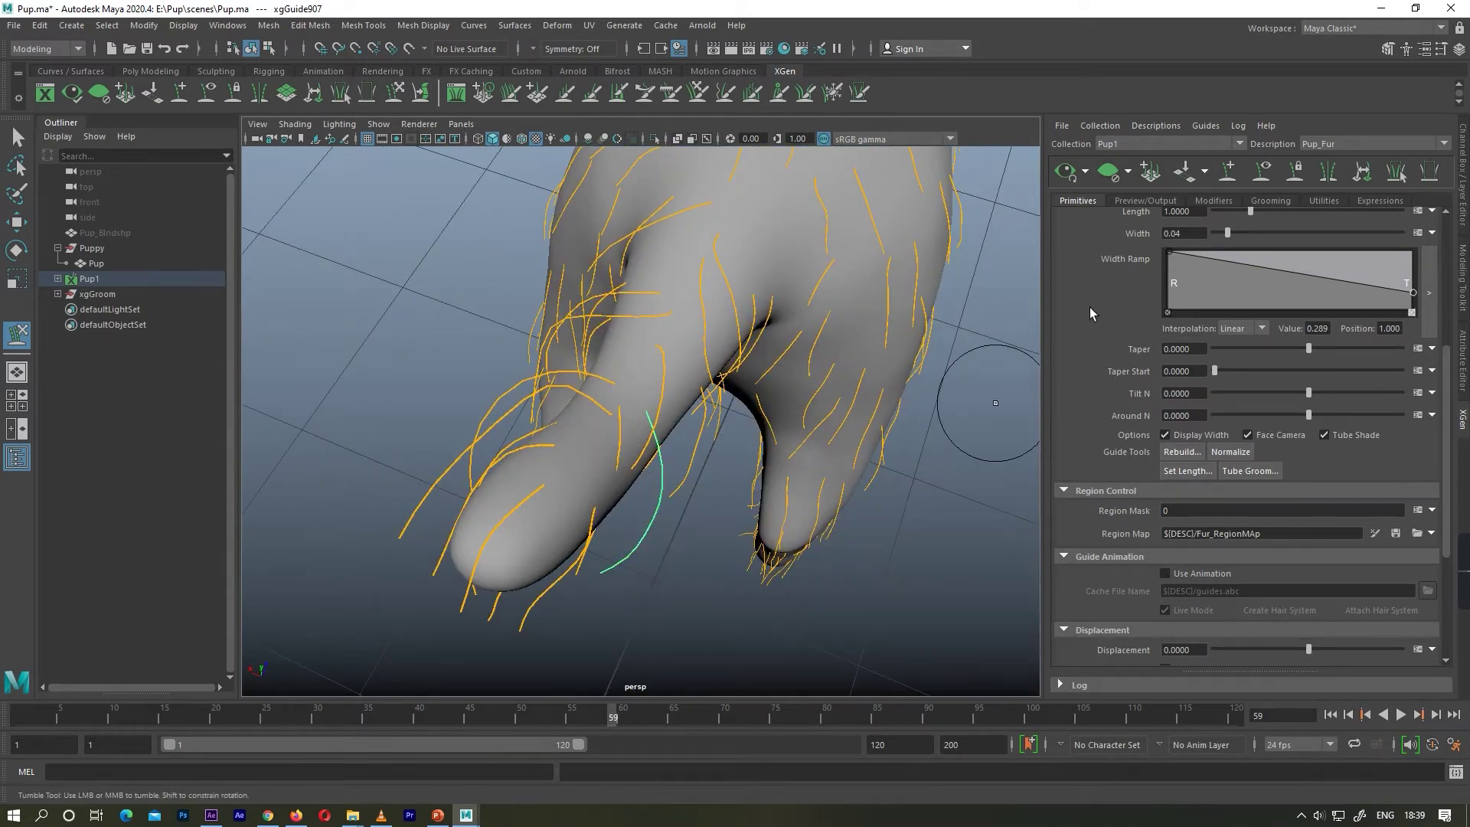
pyautogui.scroll(-5, 879, 343)
pyautogui.keyDown('alt'); pyautogui.moveTo(782, 383); pyautogui.dragTo(989, 322); pyautogui.keyUp('alt')
pyautogui.keyDown('alt'); pyautogui.moveTo(811, 354); pyautogui.dragTo(916, 353, button='middle'); pyautogui.keyUp('alt')
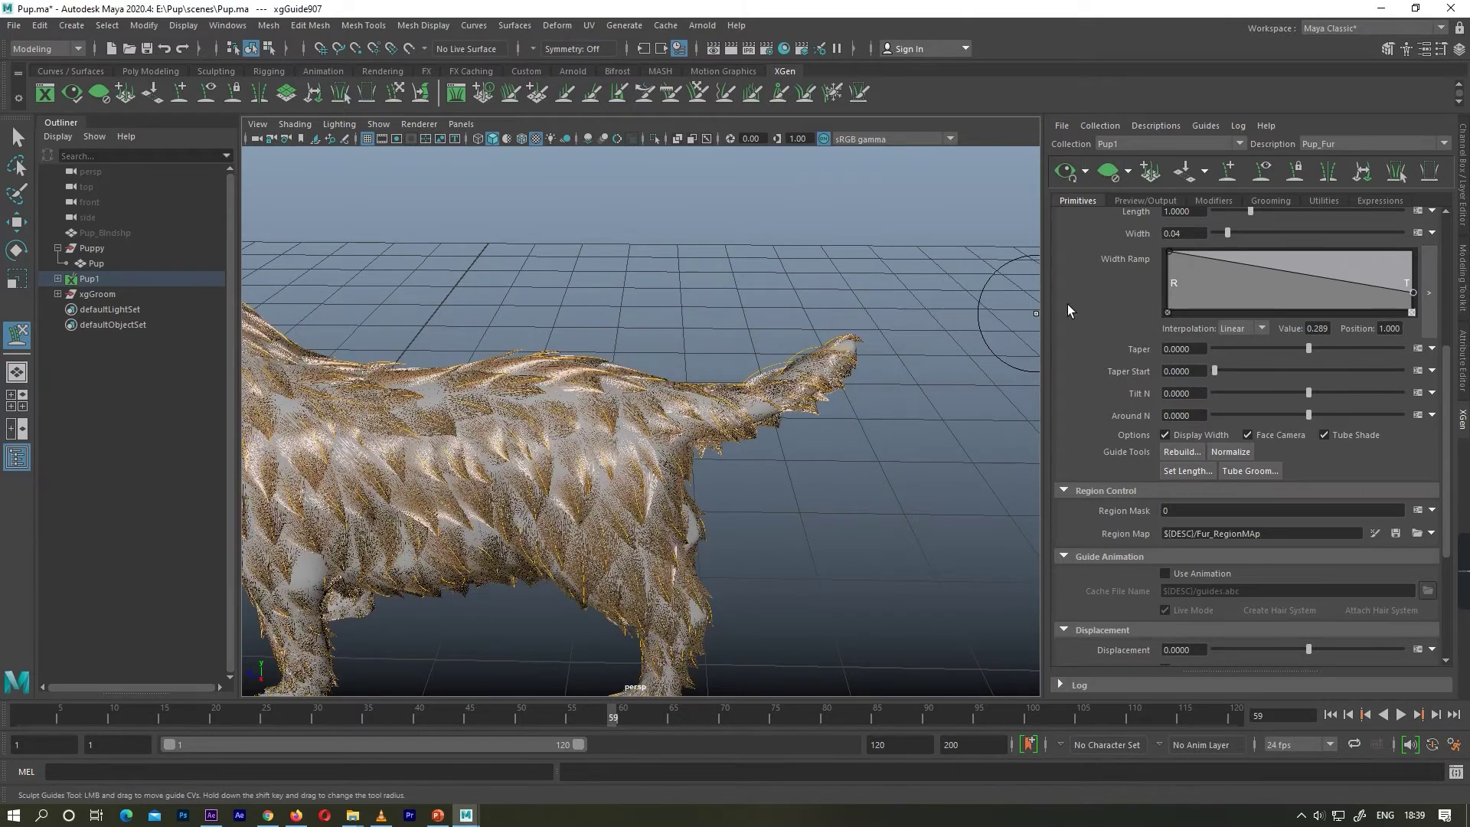
# Save the scene and add a second Clumping modifier to the Pup_Fur description
pyautogui.click(1214, 200)
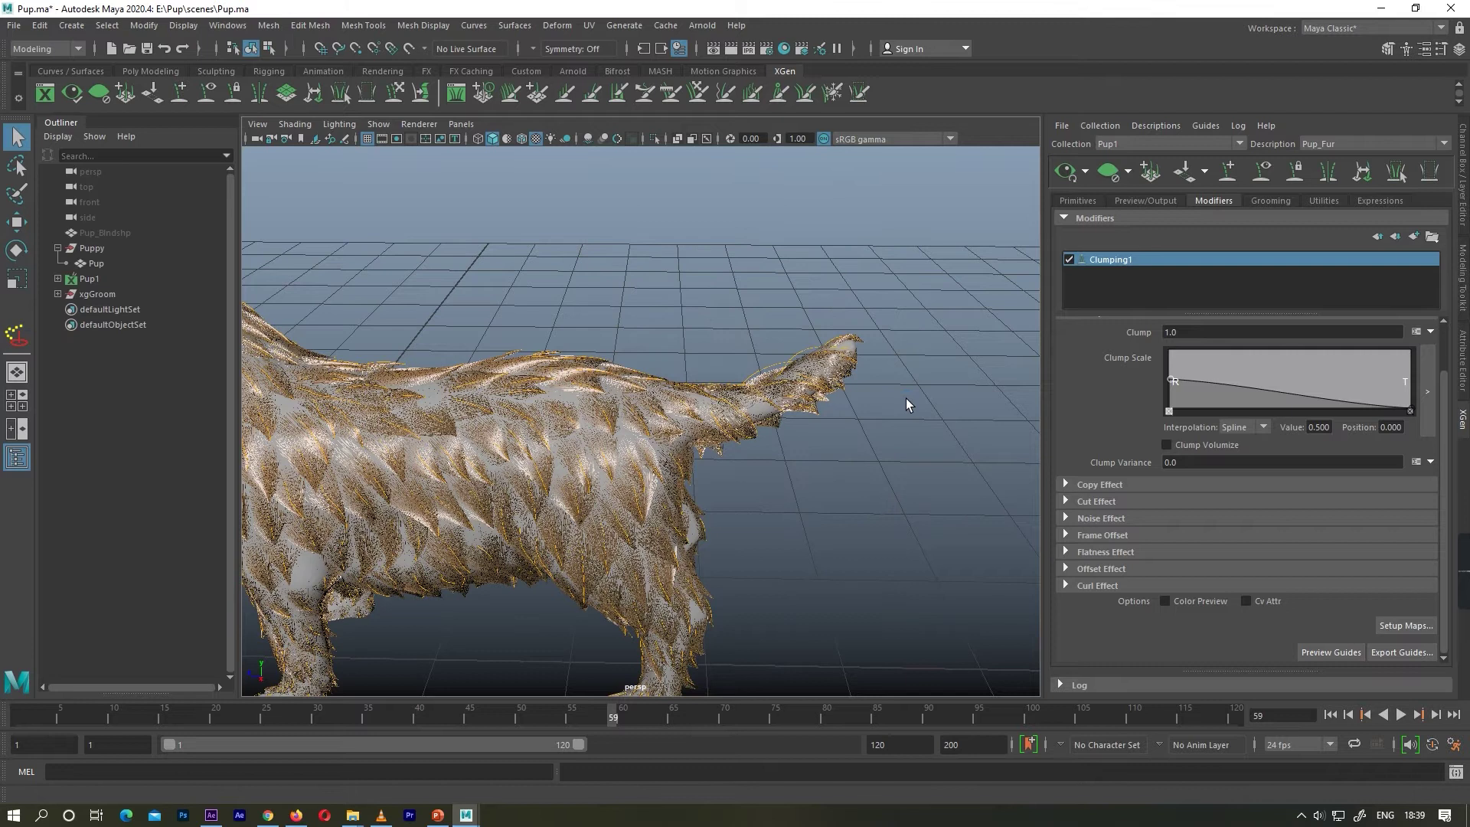
pyautogui.hotkey('ctrl', 's')
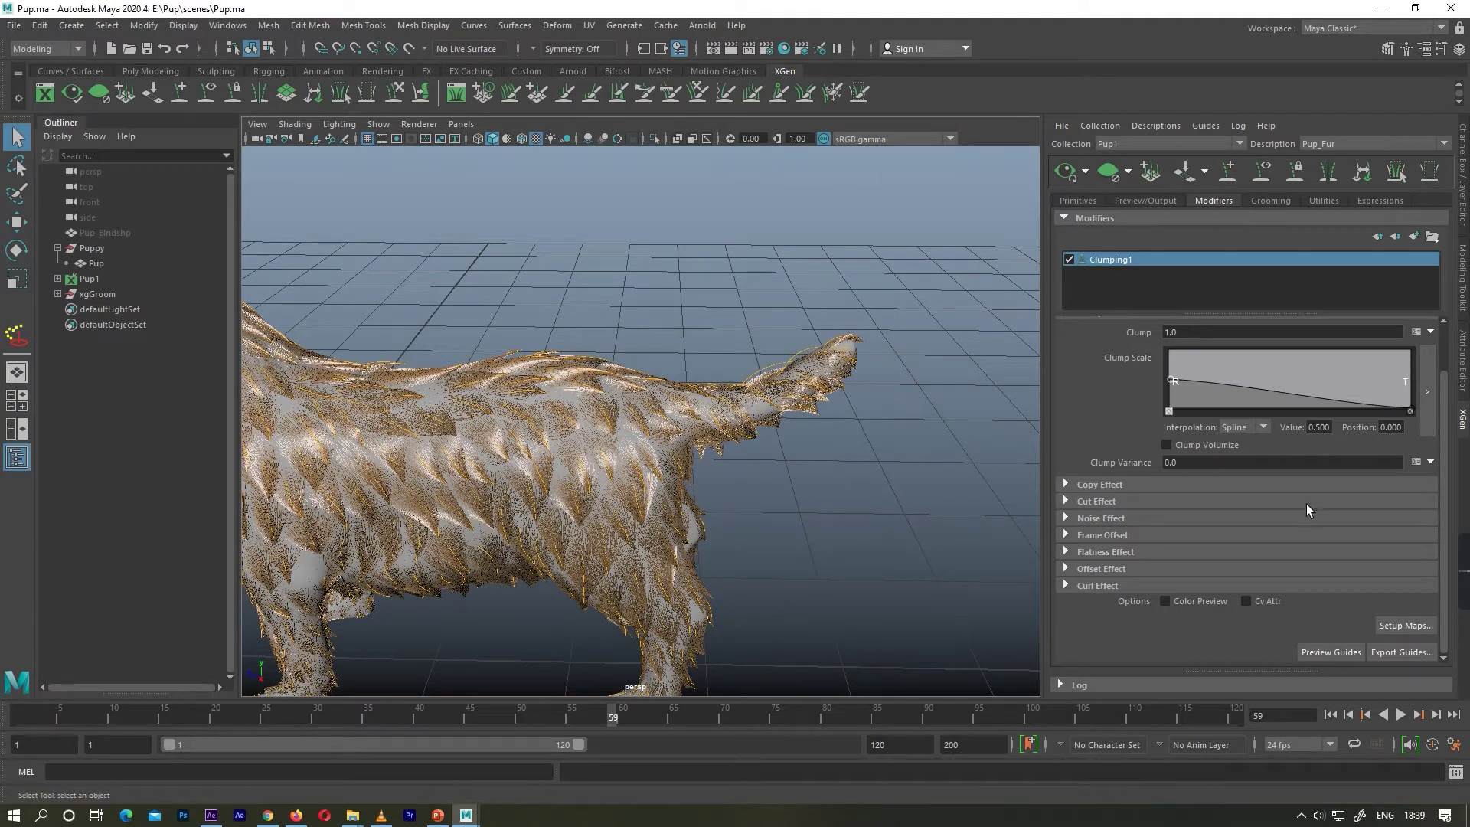
pyautogui.click(1414, 237)
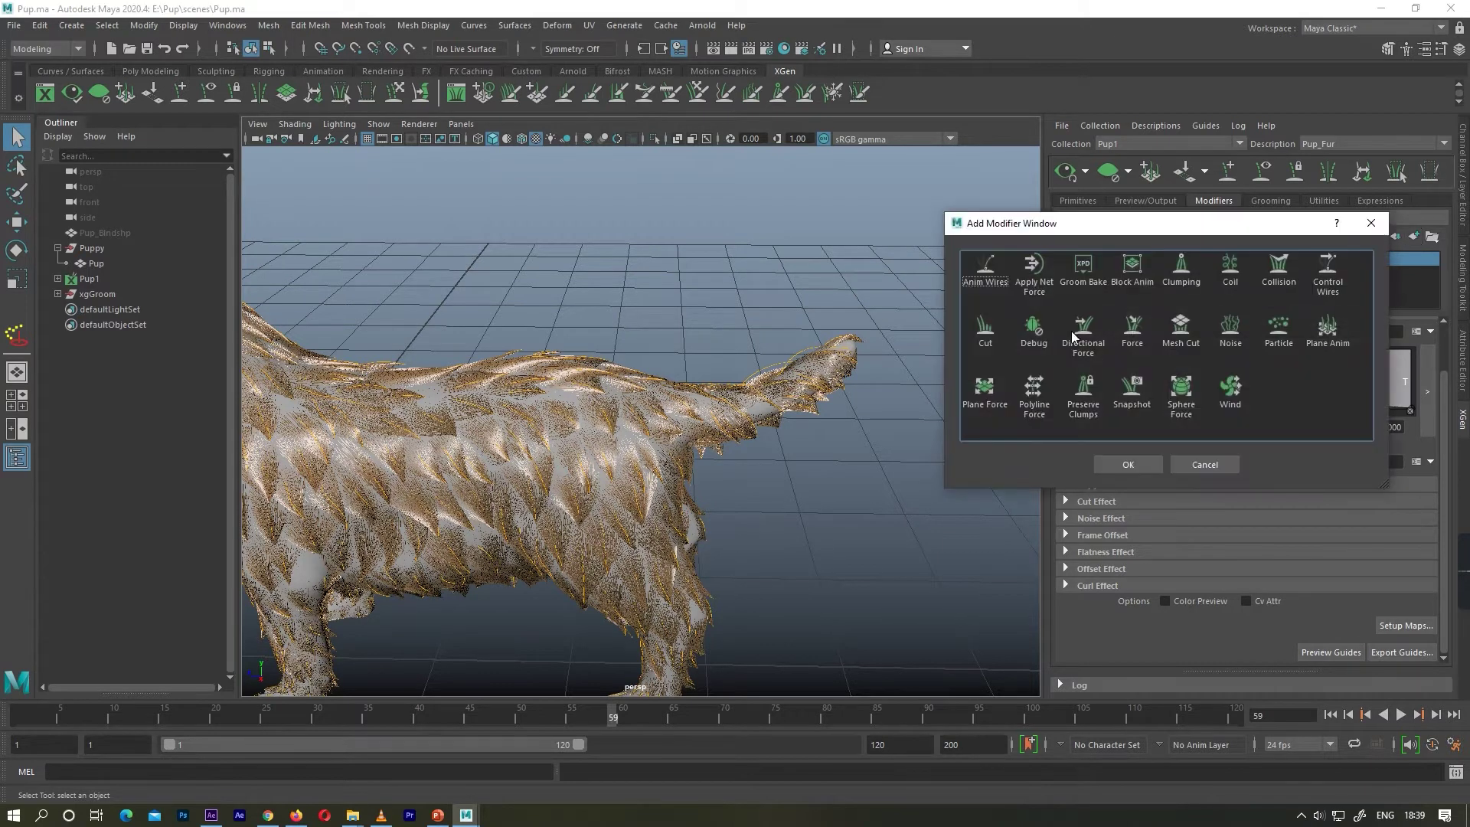
pyautogui.click(1125, 465)
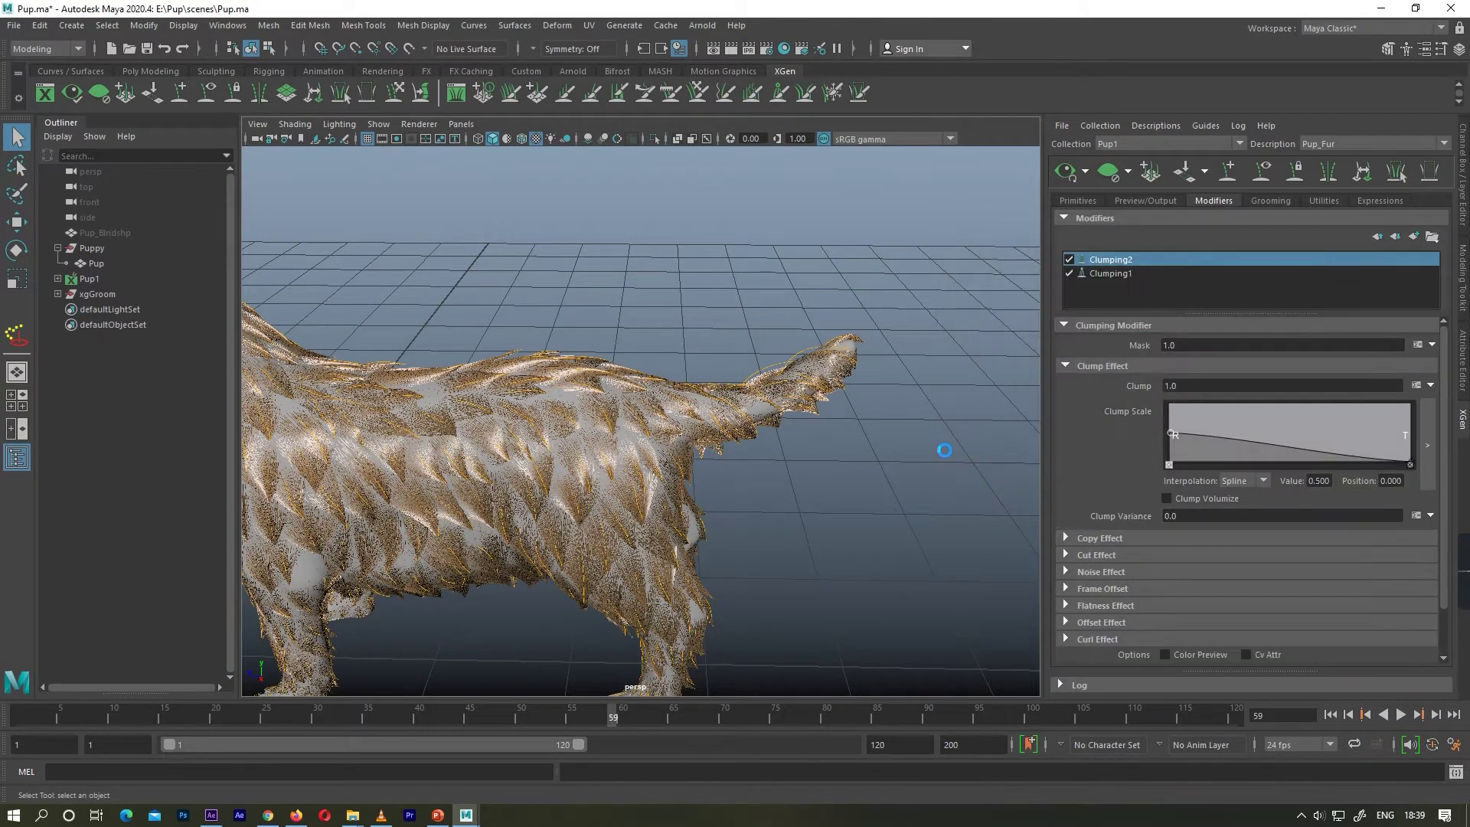
# Generate clump points with a density of 10 for the Clumping2 modifier and save its maps
pyautogui.click(1402, 625)
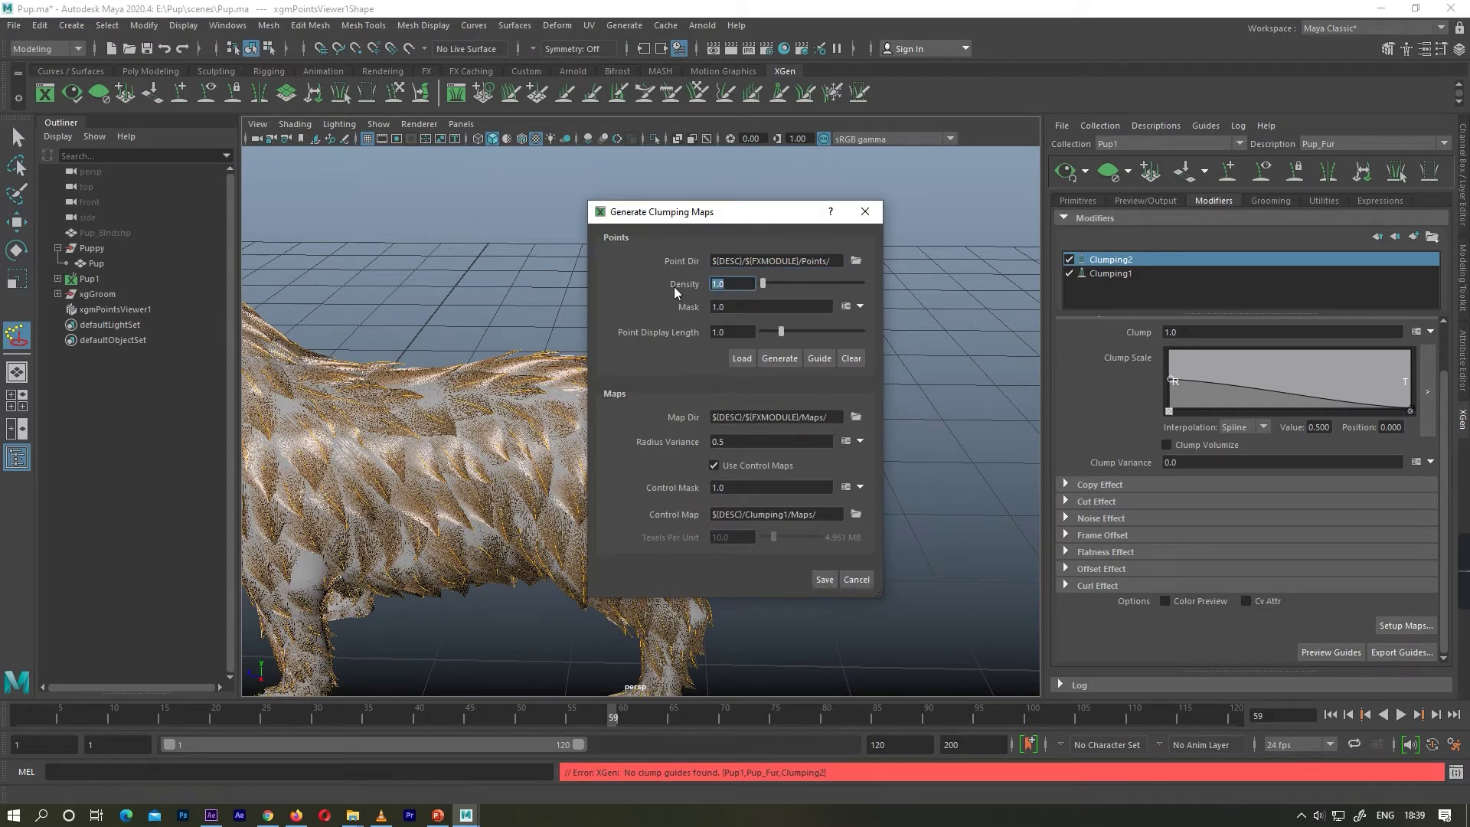
pyautogui.write('10')
pyautogui.press('Return')
pyautogui.click(778, 358)
pyautogui.moveTo(728, 213); pyautogui.dragTo(1008, 194)
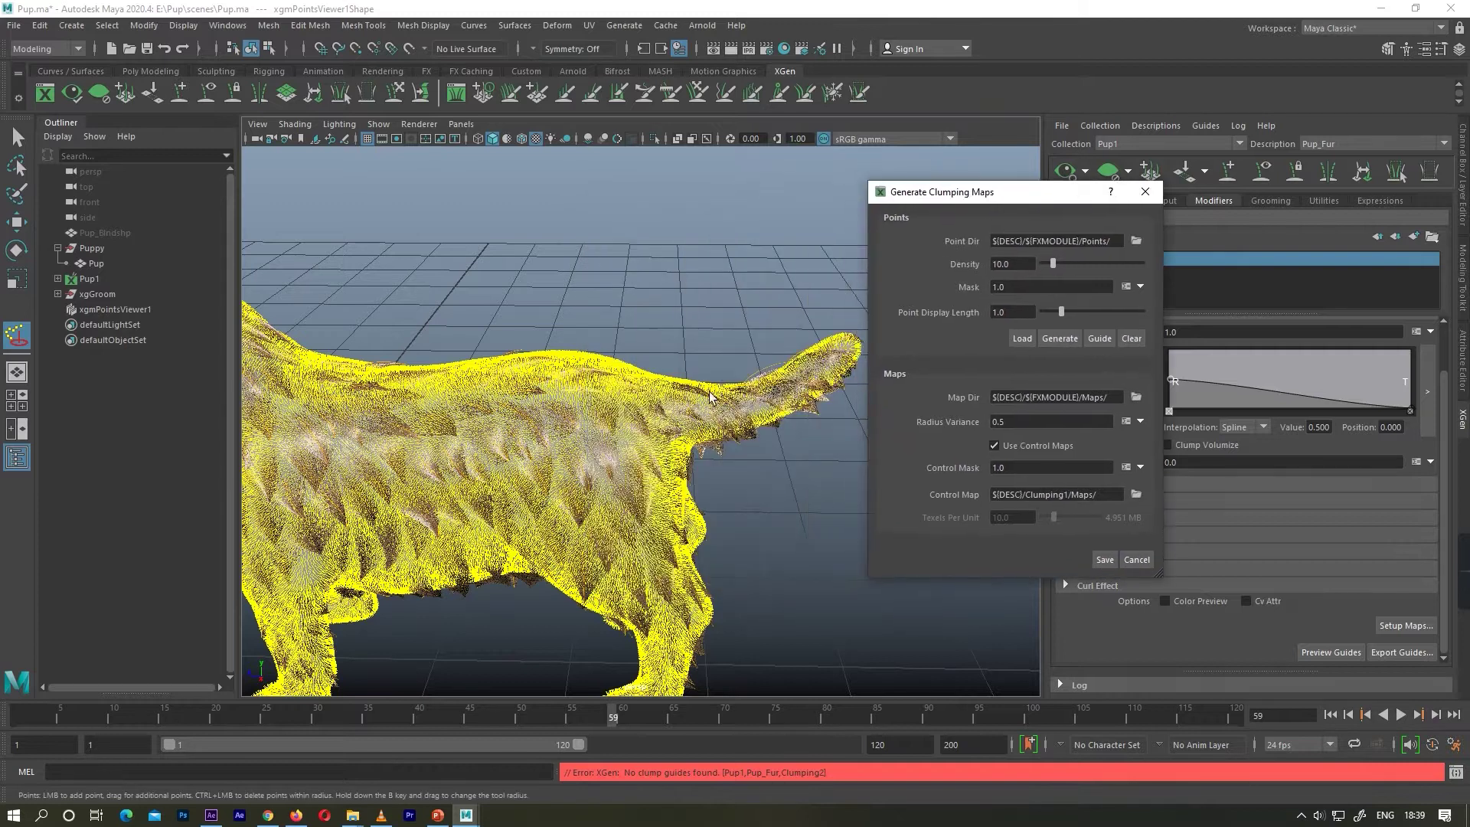
pyautogui.scroll(-5, 773, 458)
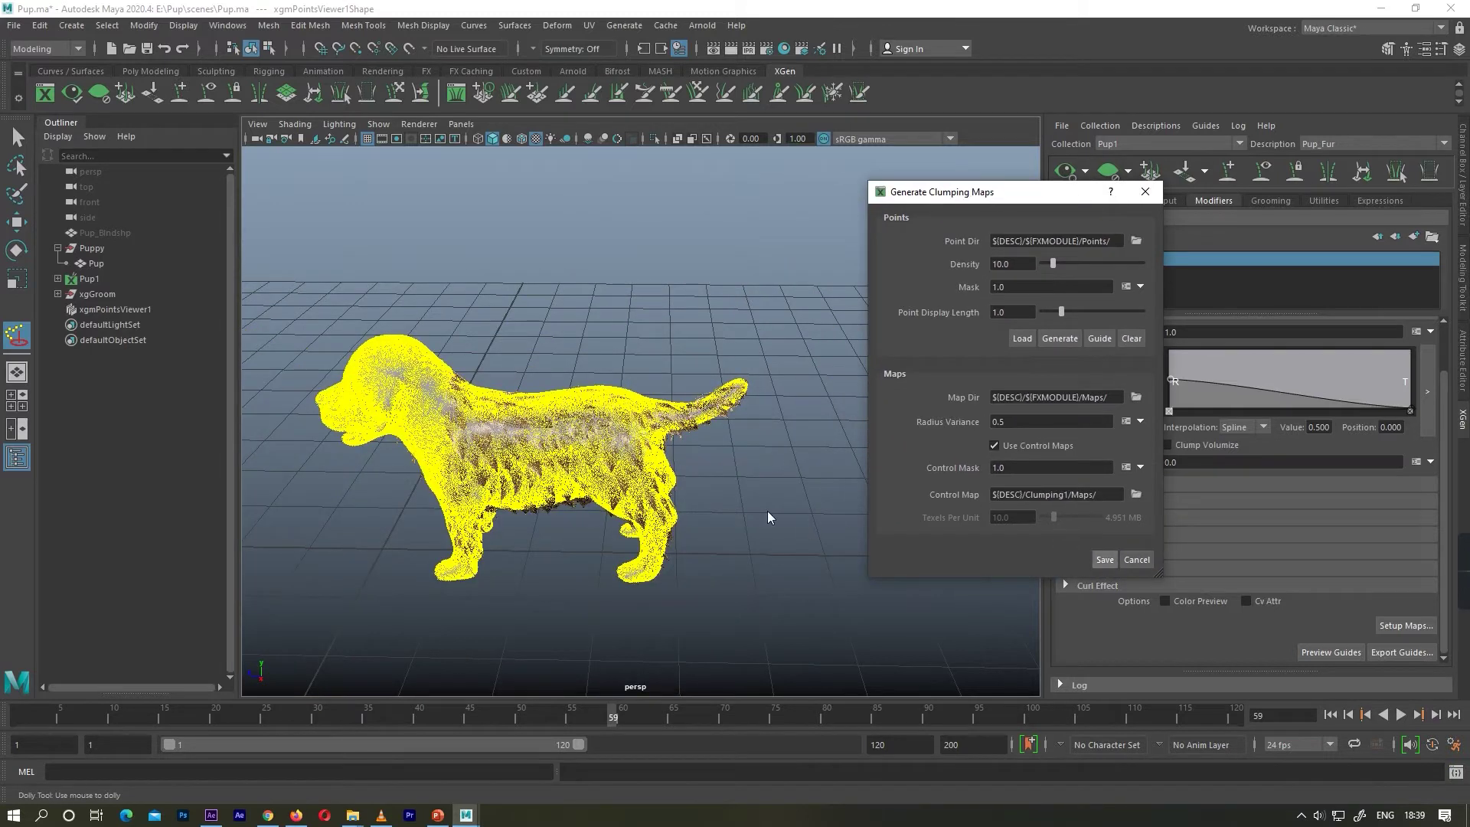
pyautogui.press('Return')
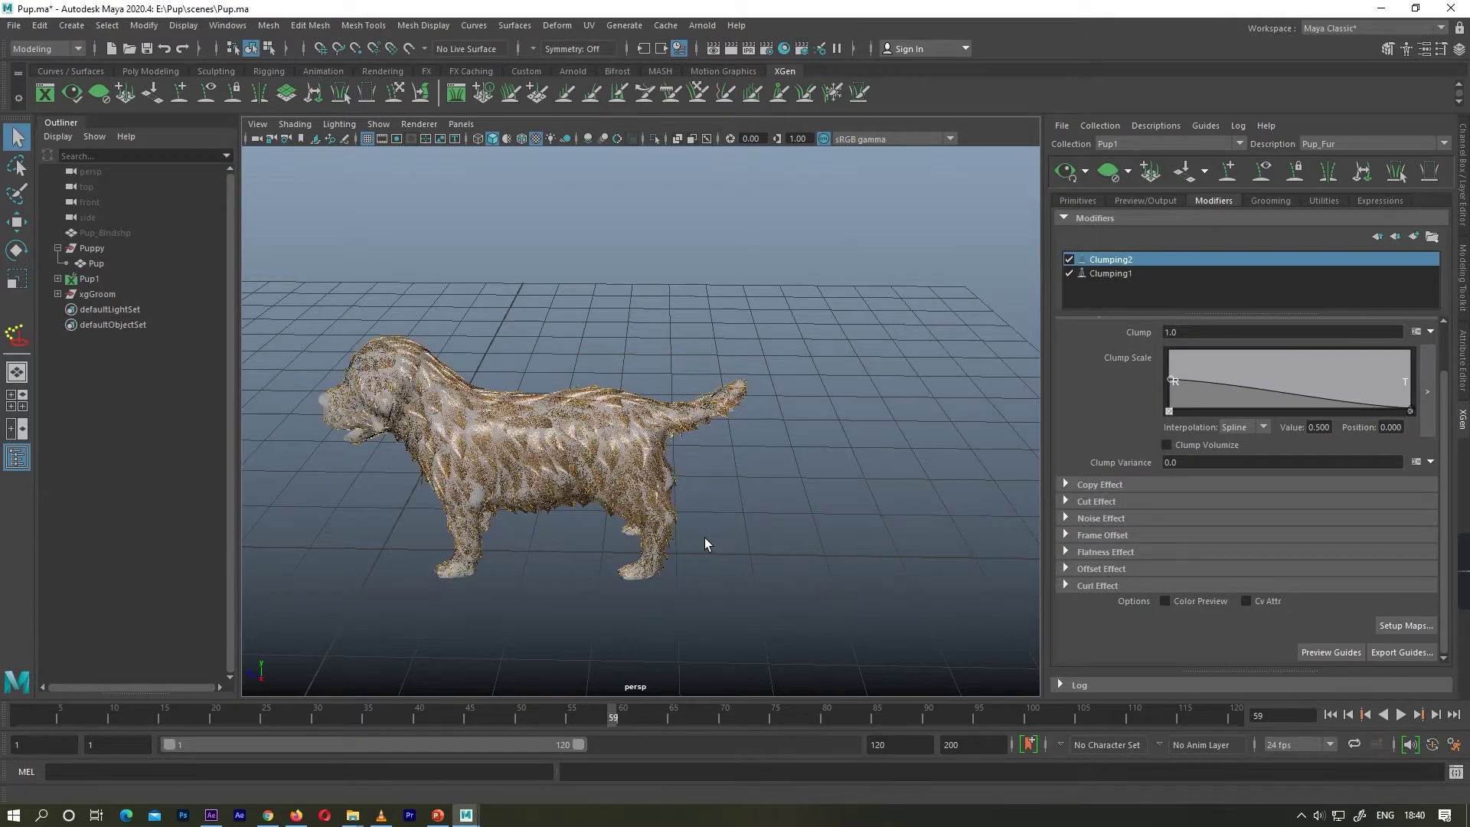
# Disable the Clumping1 modifier and view the puppy's fur with only Clumping2 enabled
pyautogui.keyDown('alt'); pyautogui.moveTo(597, 499); pyautogui.dragTo(922, 465); pyautogui.keyUp('alt')
pyautogui.scroll(3, 921, 465)
pyautogui.keyDown('alt'); pyautogui.moveTo(819, 452); pyautogui.dragTo(741, 448, button='middle'); pyautogui.keyUp('alt')
pyautogui.keyDown('alt'); pyautogui.moveTo(743, 449); pyautogui.dragTo(617, 458); pyautogui.keyUp('alt')
pyautogui.keyDown('alt'); pyautogui.moveTo(616, 458); pyautogui.dragTo(548, 436, button='right'); pyautogui.keyUp('alt')
pyautogui.keyDown('alt'); pyautogui.moveTo(778, 466); pyautogui.dragTo(754, 470); pyautogui.keyUp('alt')
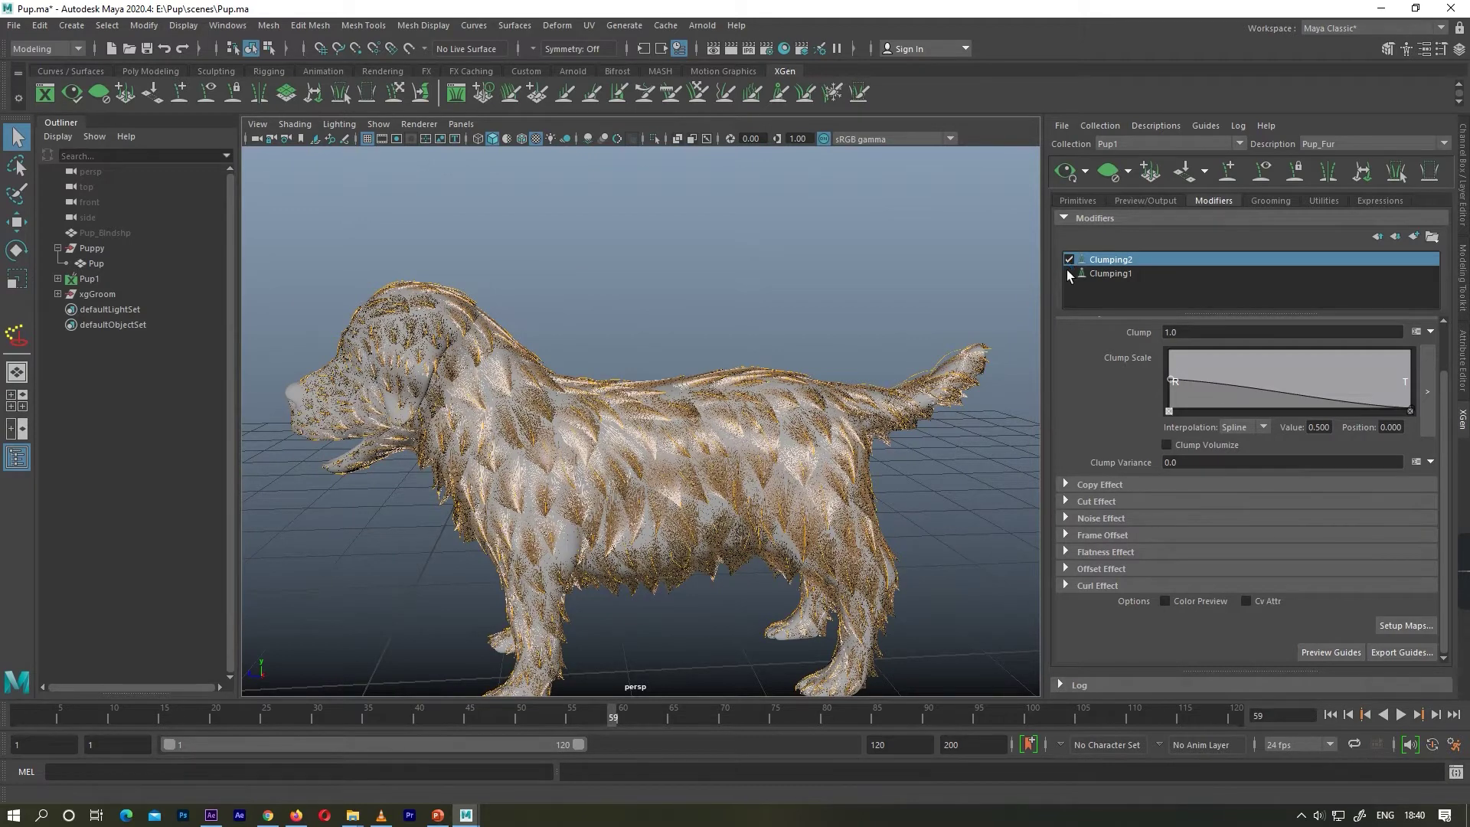
pyautogui.keyDown('alt'); pyautogui.moveTo(649, 460); pyautogui.dragTo(628, 337, button='middle'); pyautogui.keyUp('alt')
pyautogui.scroll(3, 628, 337)
pyautogui.keyDown('alt'); pyautogui.moveTo(582, 432); pyautogui.dragTo(706, 443); pyautogui.keyUp('alt')
pyautogui.press('f')
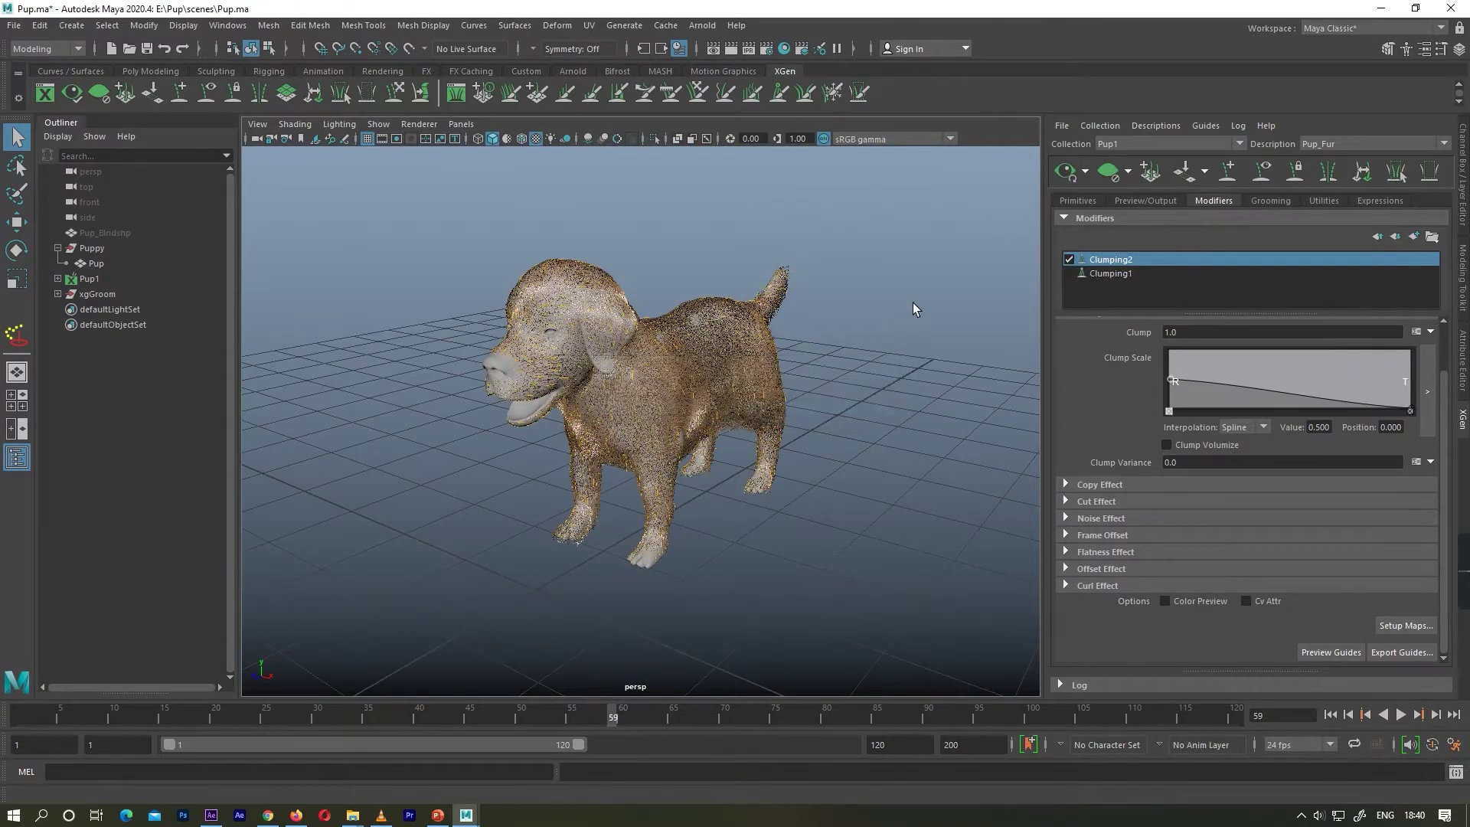
# Set the fur primitives' width to 0.07 and check the coverage around the body and head
pyautogui.click(1078, 201)
pyautogui.scroll(-3, 1202, 490)
pyautogui.scroll(6, 1202, 459)
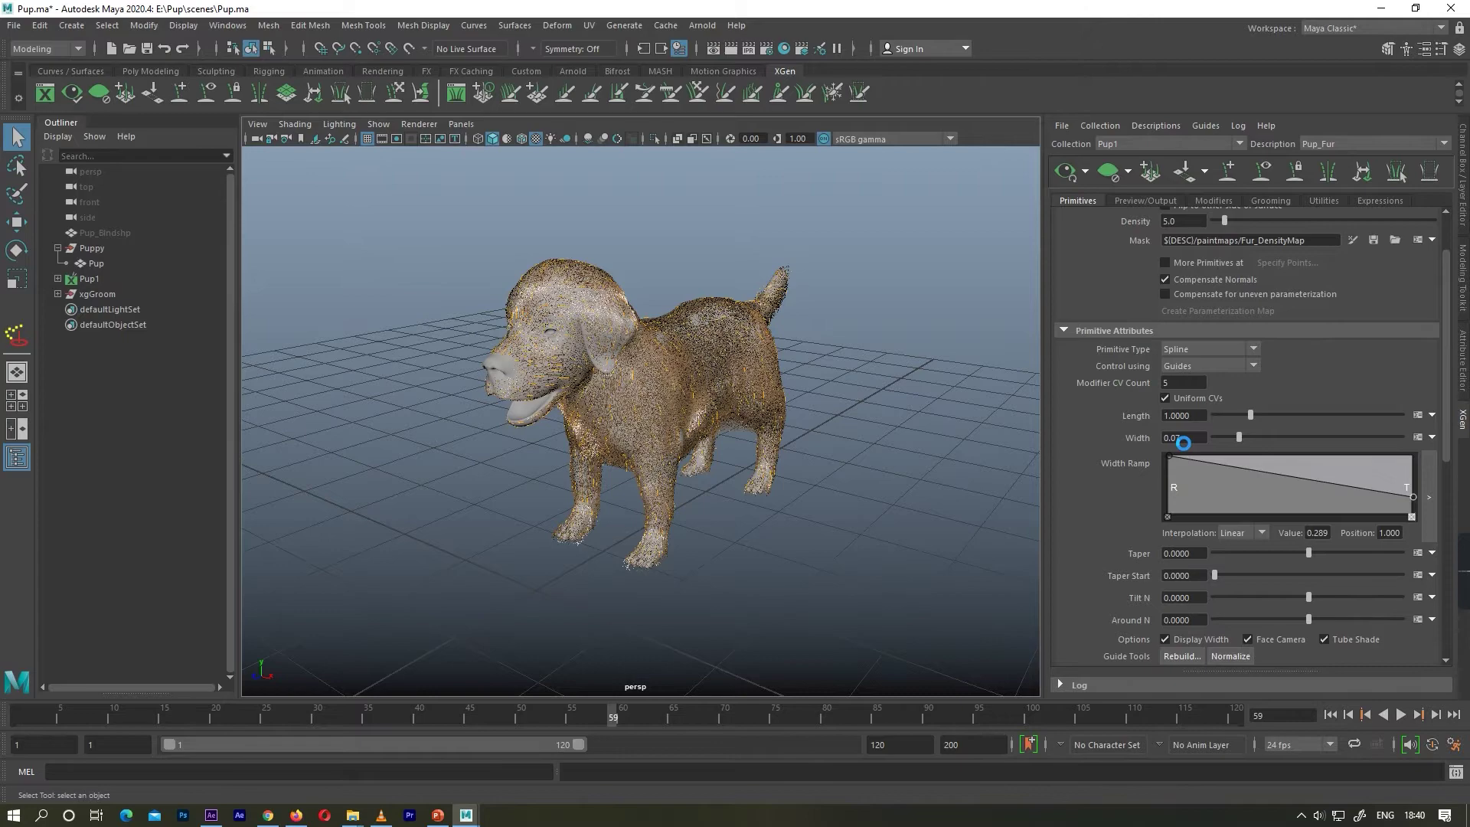
pyautogui.keyDown('alt'); pyautogui.moveTo(747, 417); pyautogui.dragTo(581, 417); pyautogui.keyUp('alt')
pyautogui.scroll(5, 581, 417)
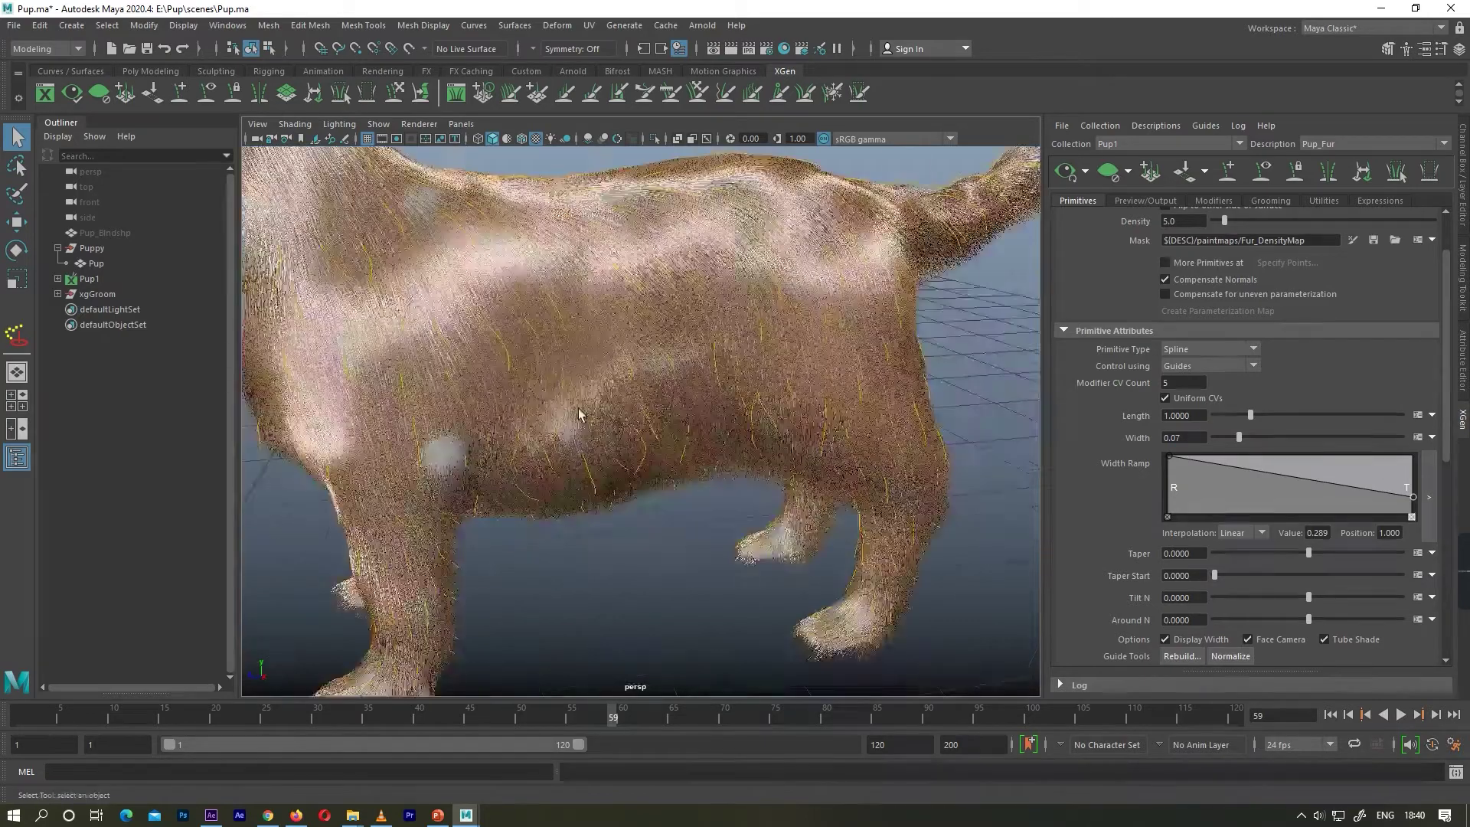
pyautogui.keyDown('alt'); pyautogui.moveTo(581, 417); pyautogui.dragTo(735, 467, button='middle'); pyautogui.keyUp('alt')
pyautogui.scroll(6, 627, 388)
pyautogui.scroll(-6, 627, 387)
pyautogui.keyDown('alt'); pyautogui.moveTo(627, 388); pyautogui.dragTo(742, 443); pyautogui.keyUp('alt')
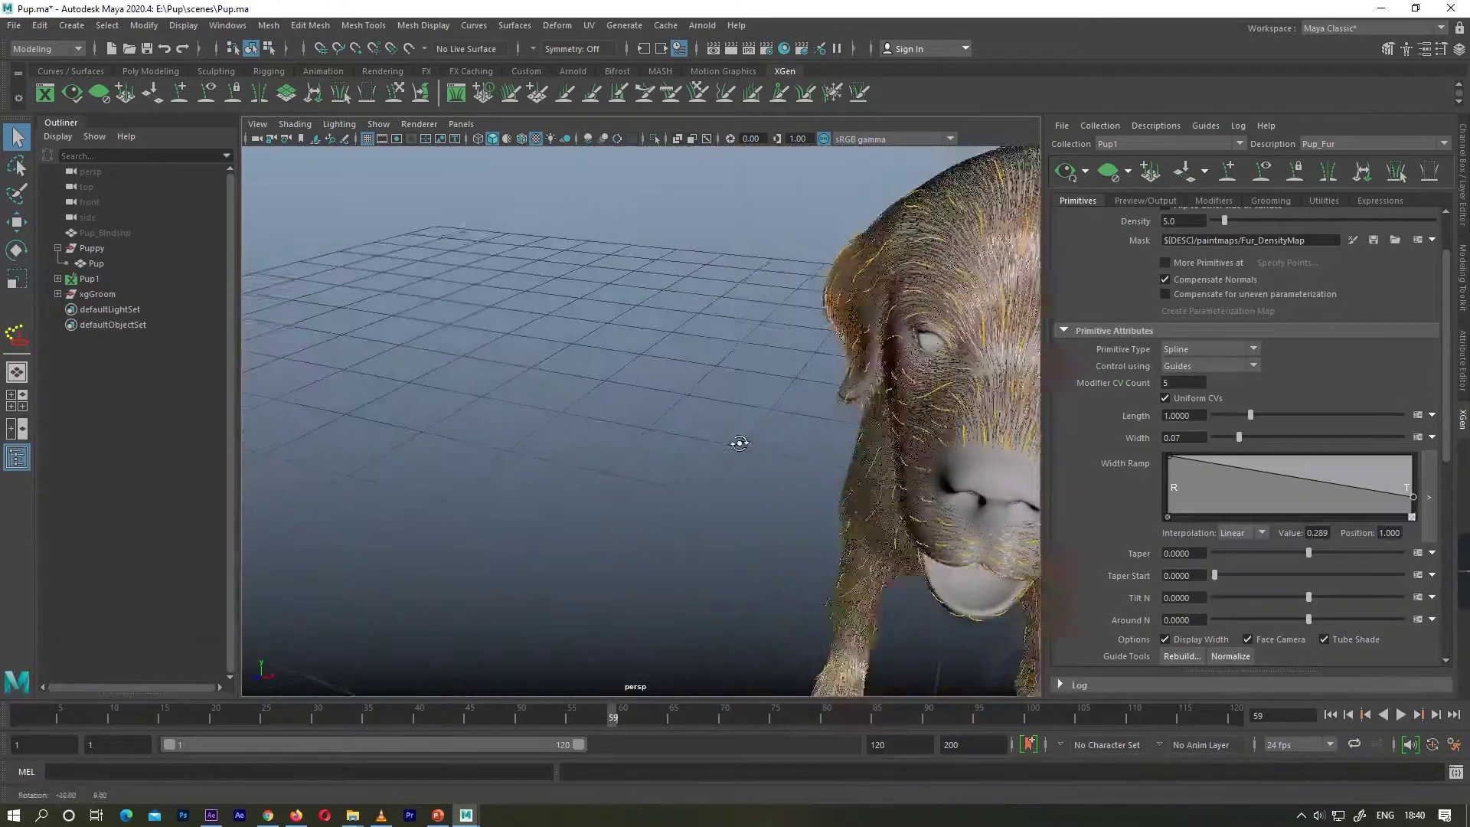
pyautogui.keyDown('alt'); pyautogui.moveTo(742, 443); pyautogui.dragTo(709, 452, button='middle'); pyautogui.keyUp('alt')
pyautogui.keyDown('alt'); pyautogui.moveTo(709, 452); pyautogui.dragTo(755, 495); pyautogui.keyUp('alt')
pyautogui.scroll(6, 710, 464)
pyautogui.scroll(-6, 710, 467)
pyautogui.scroll(2, 1186, 421)
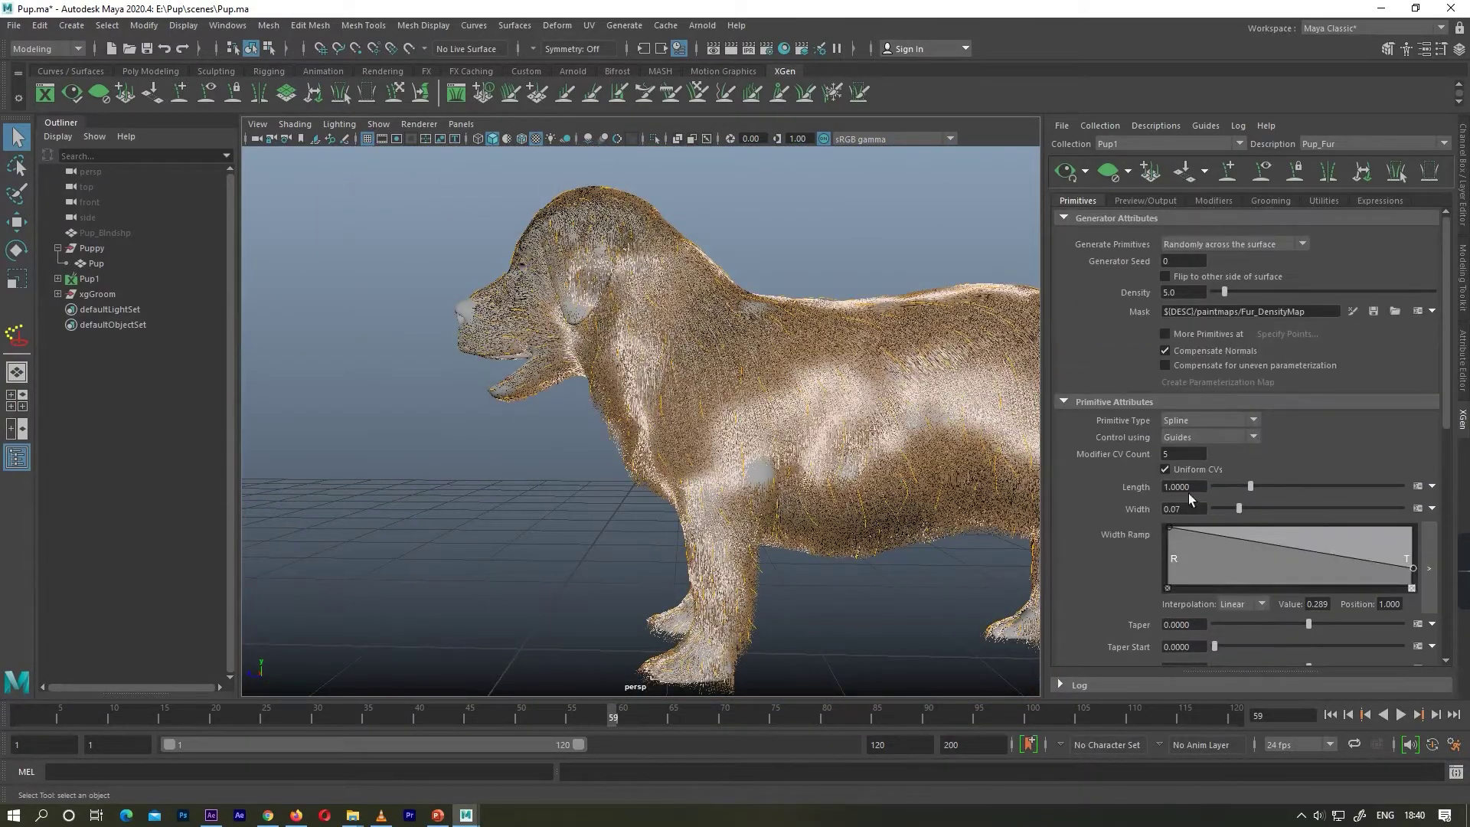
# Set the fur primitives' length to 1.2 and inspect the coat from both sides
pyautogui.write('1.2')
pyautogui.press('Return')
pyautogui.keyDown('alt'); pyautogui.moveTo(900, 483); pyautogui.dragTo(746, 467, button='right'); pyautogui.keyUp('alt')
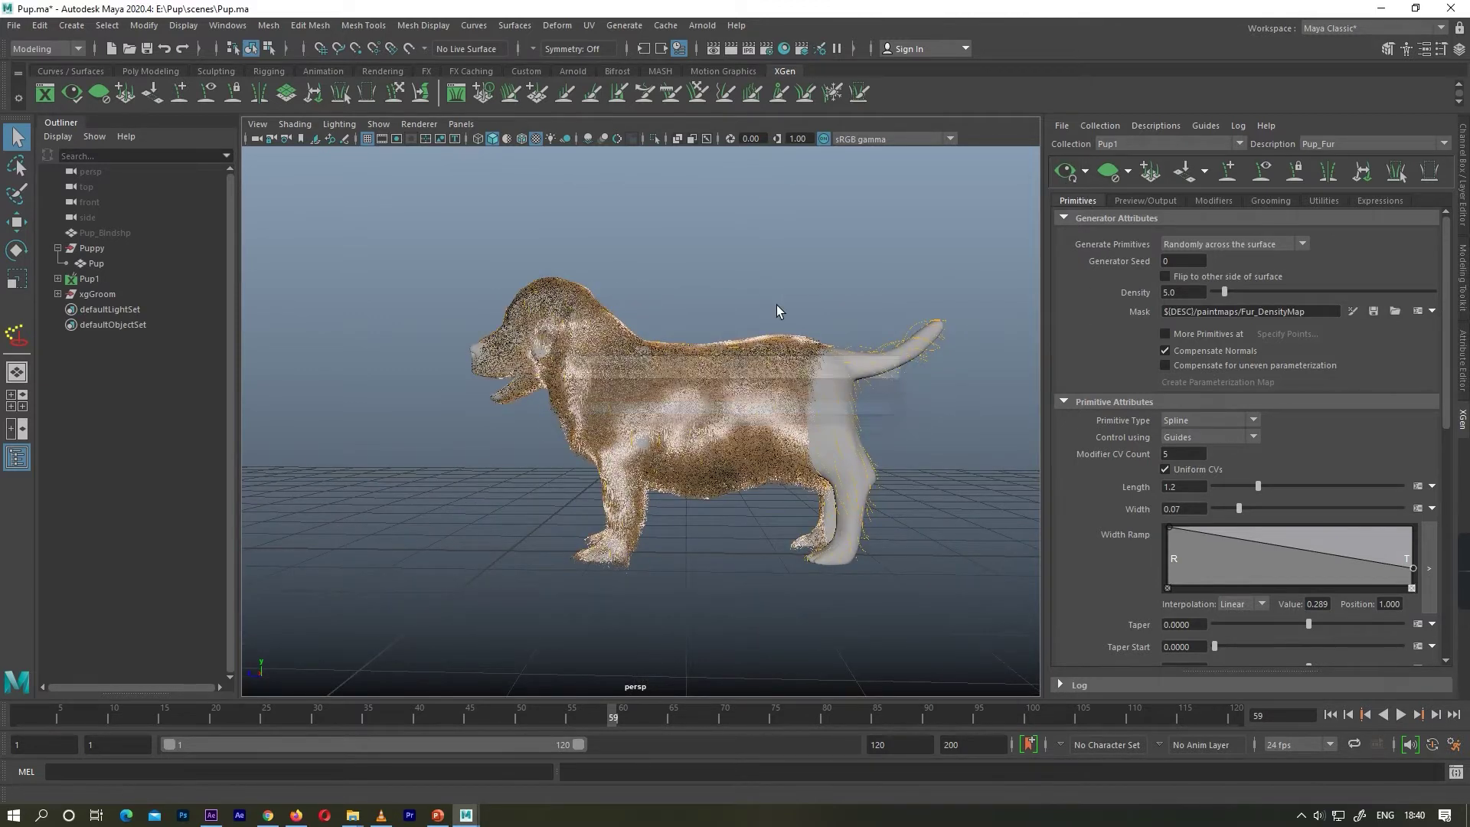
pyautogui.keyDown('alt'); pyautogui.moveTo(777, 398); pyautogui.dragTo(663, 458); pyautogui.keyUp('alt')
pyautogui.keyDown('alt'); pyautogui.moveTo(661, 452); pyautogui.dragTo(803, 417, button='right'); pyautogui.keyUp('alt')
pyautogui.keyDown('alt'); pyautogui.moveTo(803, 418); pyautogui.dragTo(651, 421); pyautogui.keyUp('alt')
pyautogui.keyDown('alt'); pyautogui.moveTo(650, 421); pyautogui.dragTo(761, 328, button='middle'); pyautogui.keyUp('alt')
pyautogui.keyDown('alt'); pyautogui.moveTo(761, 328); pyautogui.dragTo(801, 351); pyautogui.keyUp('alt')
pyautogui.keyDown('alt'); pyautogui.moveTo(801, 351); pyautogui.dragTo(613, 405, button='right'); pyautogui.keyUp('alt')
pyautogui.keyDown('alt'); pyautogui.moveTo(613, 405); pyautogui.dragTo(516, 395); pyautogui.keyUp('alt')
pyautogui.keyDown('alt'); pyautogui.moveTo(516, 395); pyautogui.dragTo(498, 452, button='right'); pyautogui.keyUp('alt')
pyautogui.keyDown('alt'); pyautogui.moveTo(498, 451); pyautogui.dragTo(550, 478); pyautogui.keyUp('alt')
pyautogui.keyDown('alt'); pyautogui.moveTo(550, 477); pyautogui.dragTo(679, 445, button='right'); pyautogui.keyUp('alt')
# Re-enable the Clumping1 modifier for the Pup_Fur description
pyautogui.click(1259, 201)
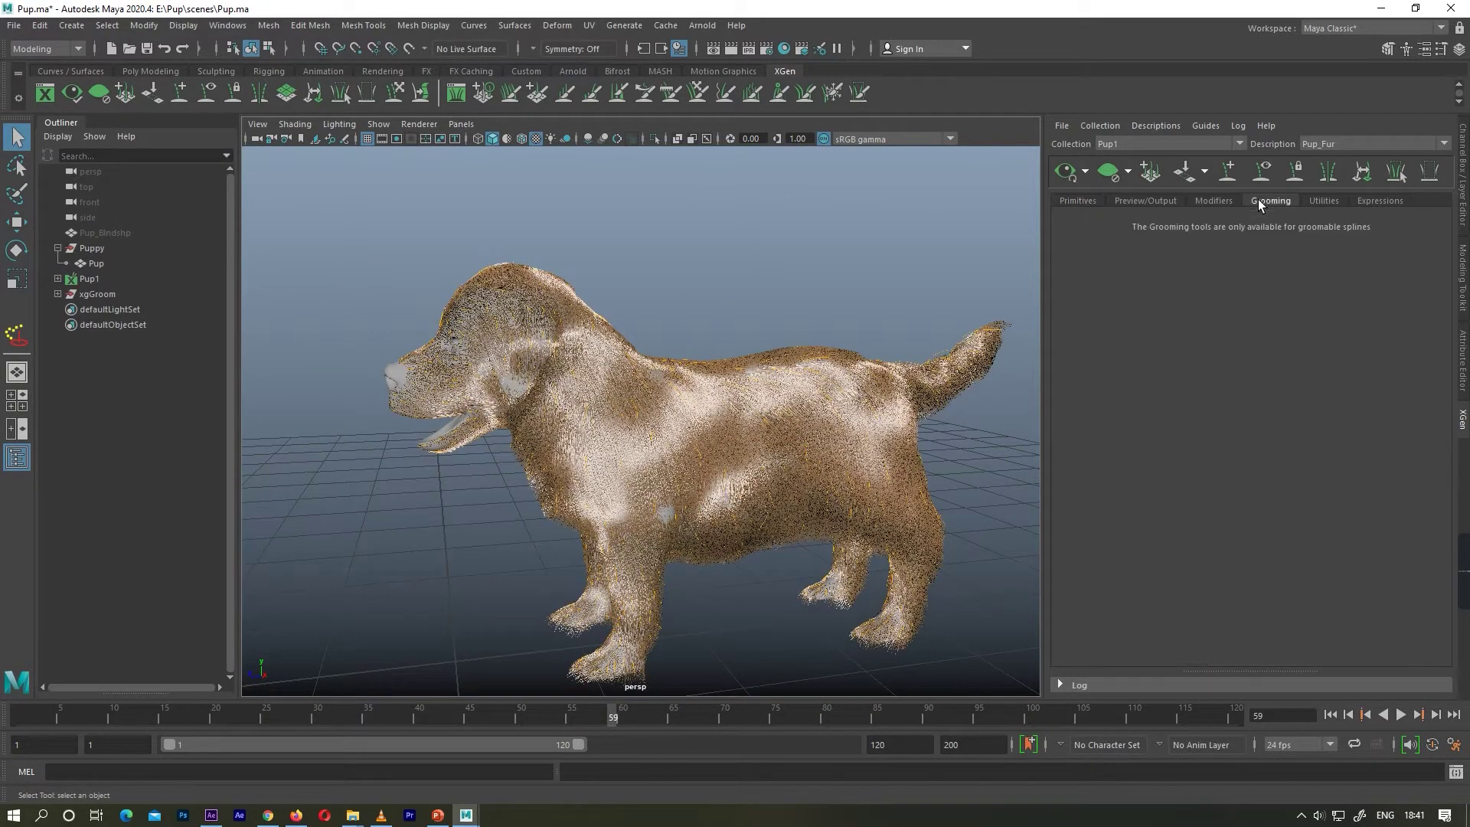
pyautogui.click(1218, 202)
pyautogui.click(1079, 274)
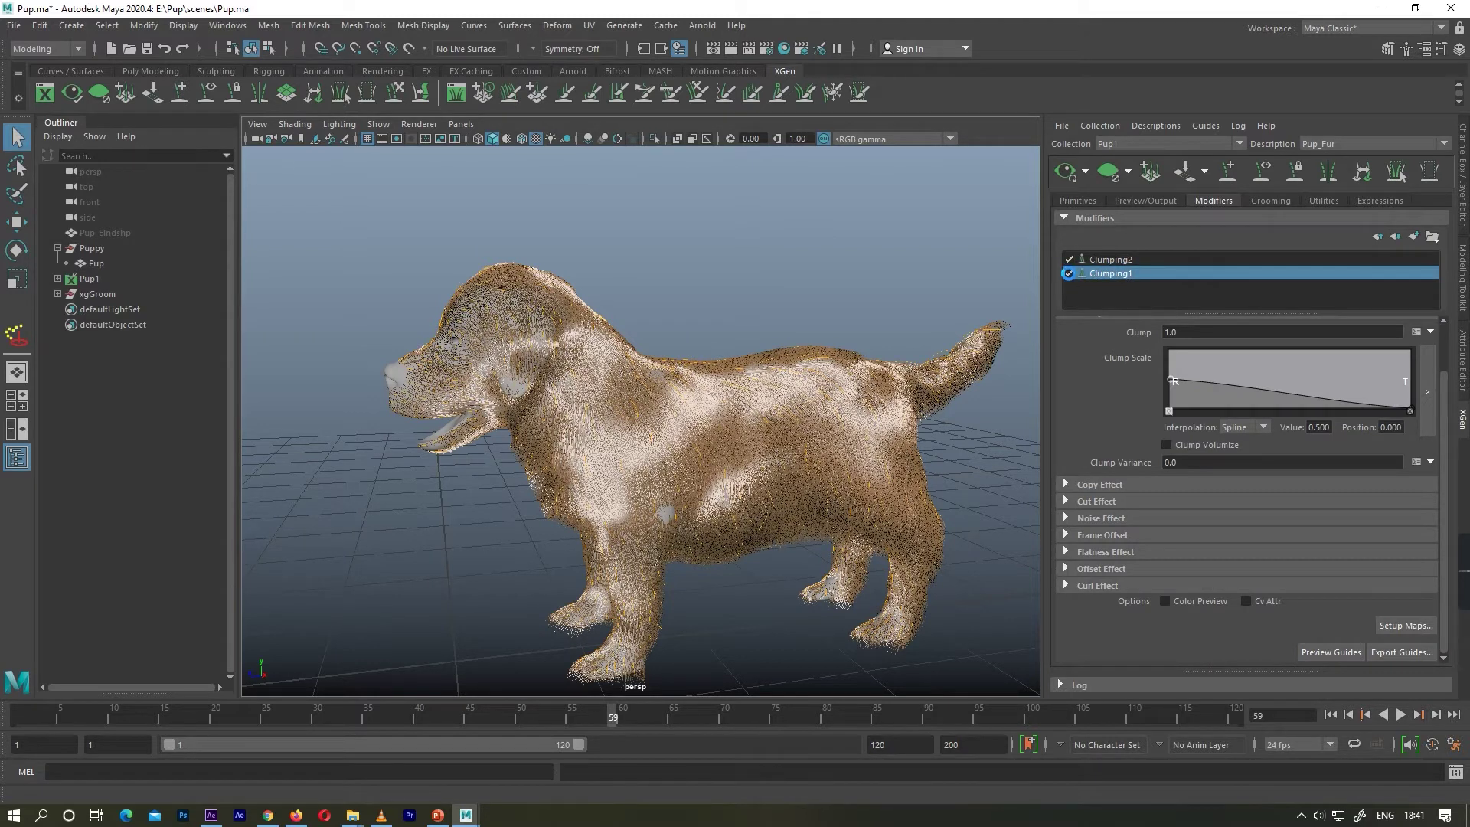
pyautogui.click(1068, 274)
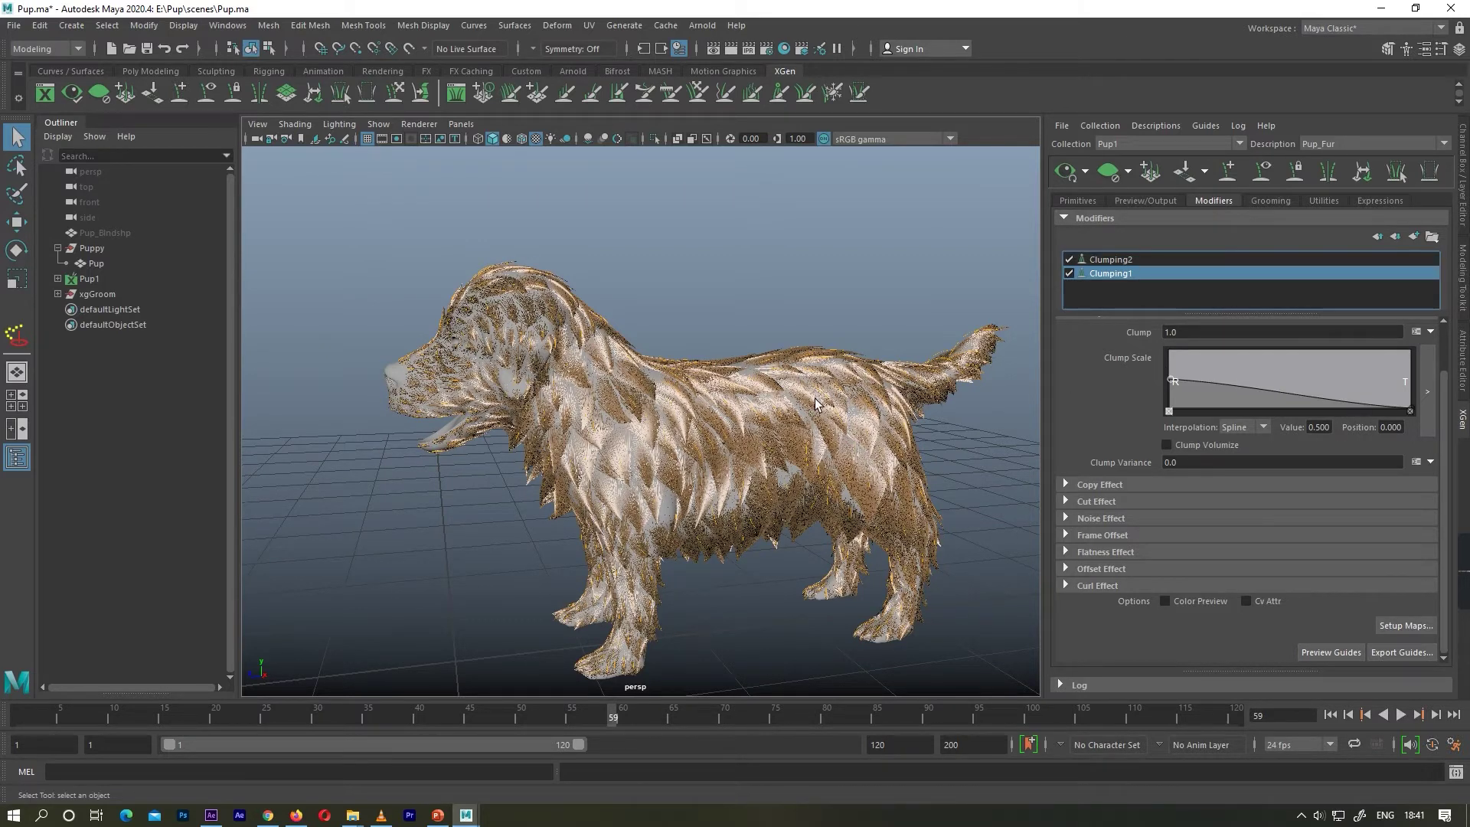
# Raise the tip point of Clumping1's clump scale ramp to 0.355 at position 0.994 and check the fur all around
pyautogui.click(1409, 407)
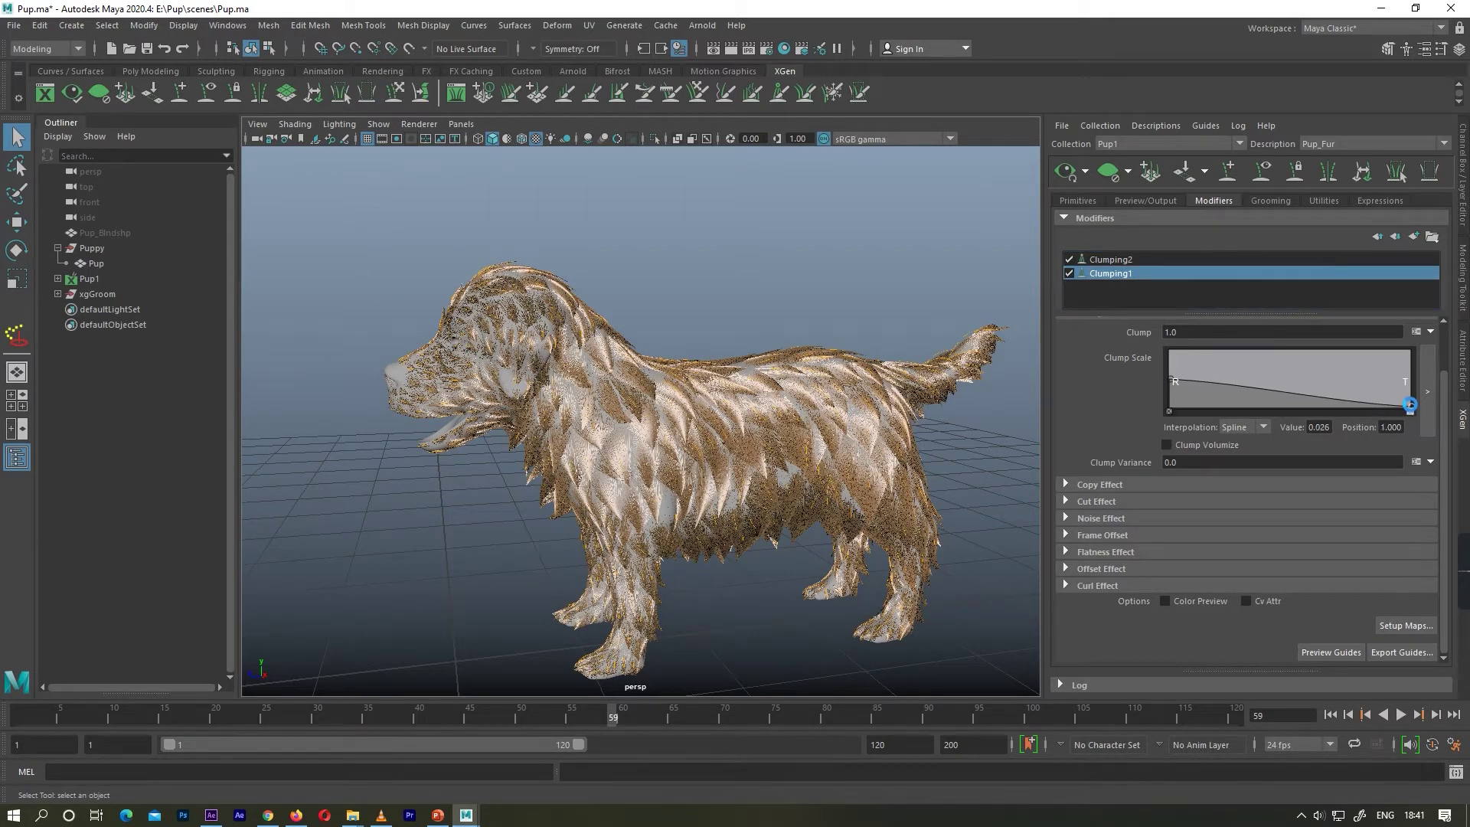
pyautogui.moveTo(1408, 404); pyautogui.dragTo(1408, 387)
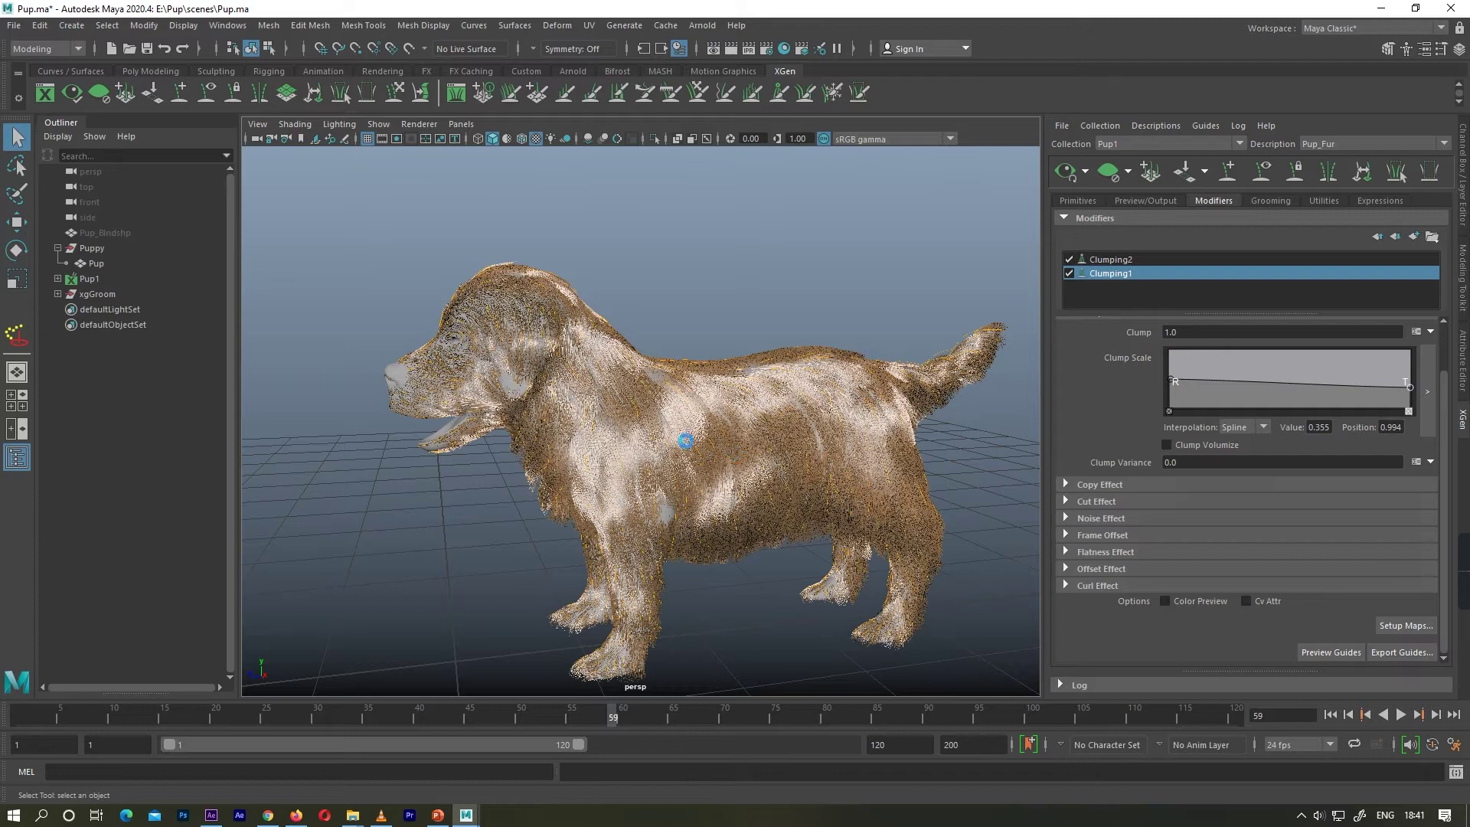
pyautogui.keyDown('alt'); pyautogui.moveTo(685, 441); pyautogui.dragTo(845, 426); pyautogui.keyUp('alt')
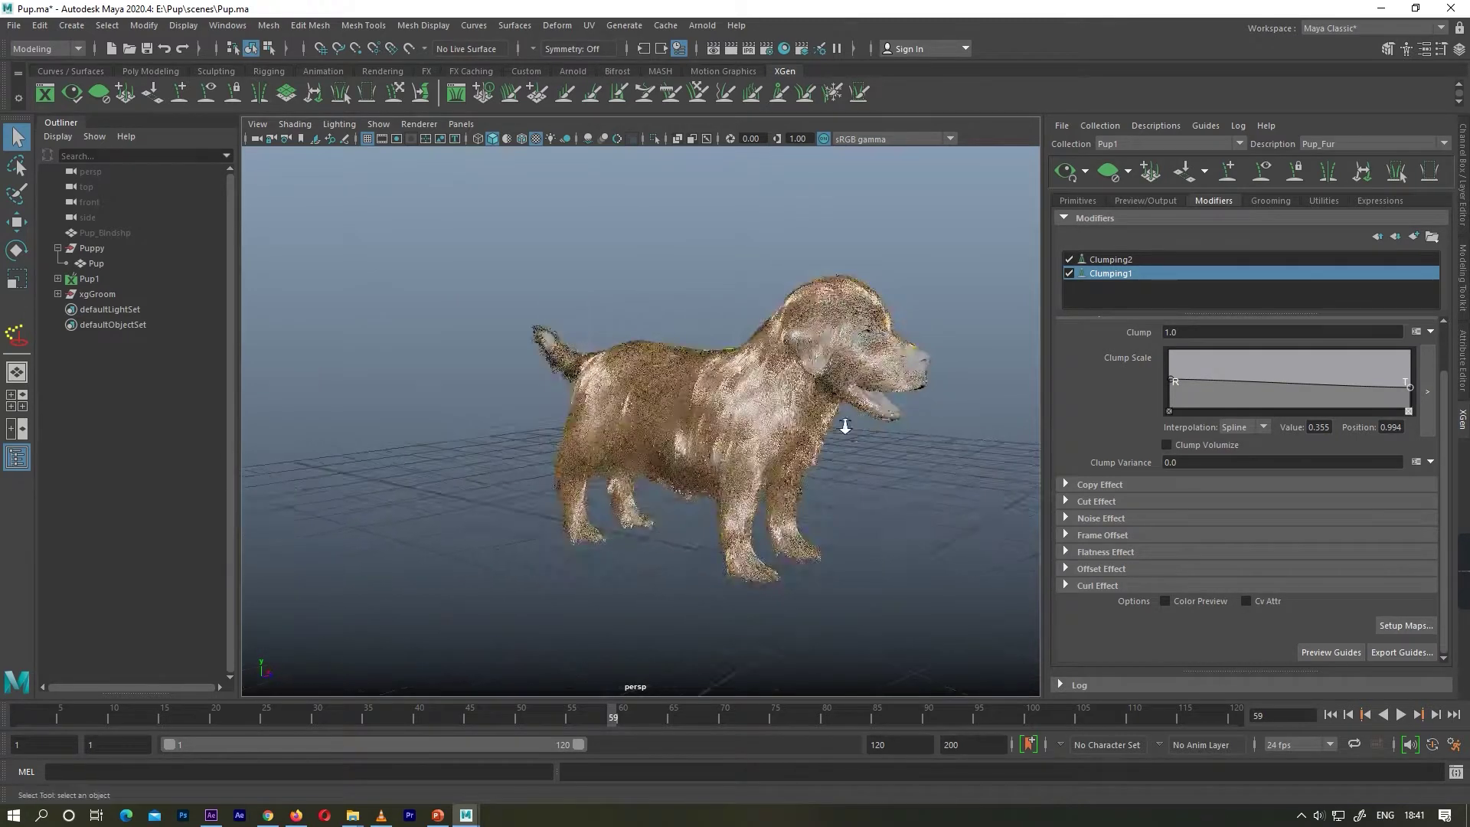
pyautogui.keyDown('alt'); pyautogui.moveTo(845, 426); pyautogui.dragTo(910, 436, button='right'); pyautogui.keyUp('alt')
pyautogui.keyDown('alt'); pyautogui.moveTo(666, 443); pyautogui.dragTo(758, 442); pyautogui.keyUp('alt')
pyautogui.keyDown('alt'); pyautogui.moveTo(811, 528); pyautogui.dragTo(790, 420, button='middle'); pyautogui.keyUp('alt')
pyautogui.keyDown('alt'); pyautogui.moveTo(790, 420); pyautogui.dragTo(674, 436); pyautogui.keyUp('alt')
pyautogui.keyDown('alt'); pyautogui.moveTo(649, 474); pyautogui.dragTo(771, 476, button='middle'); pyautogui.keyUp('alt')
# Clear the fur preview and activate the Sculpt Guides tool to check the guides along the puppy's back
pyautogui.press('w')
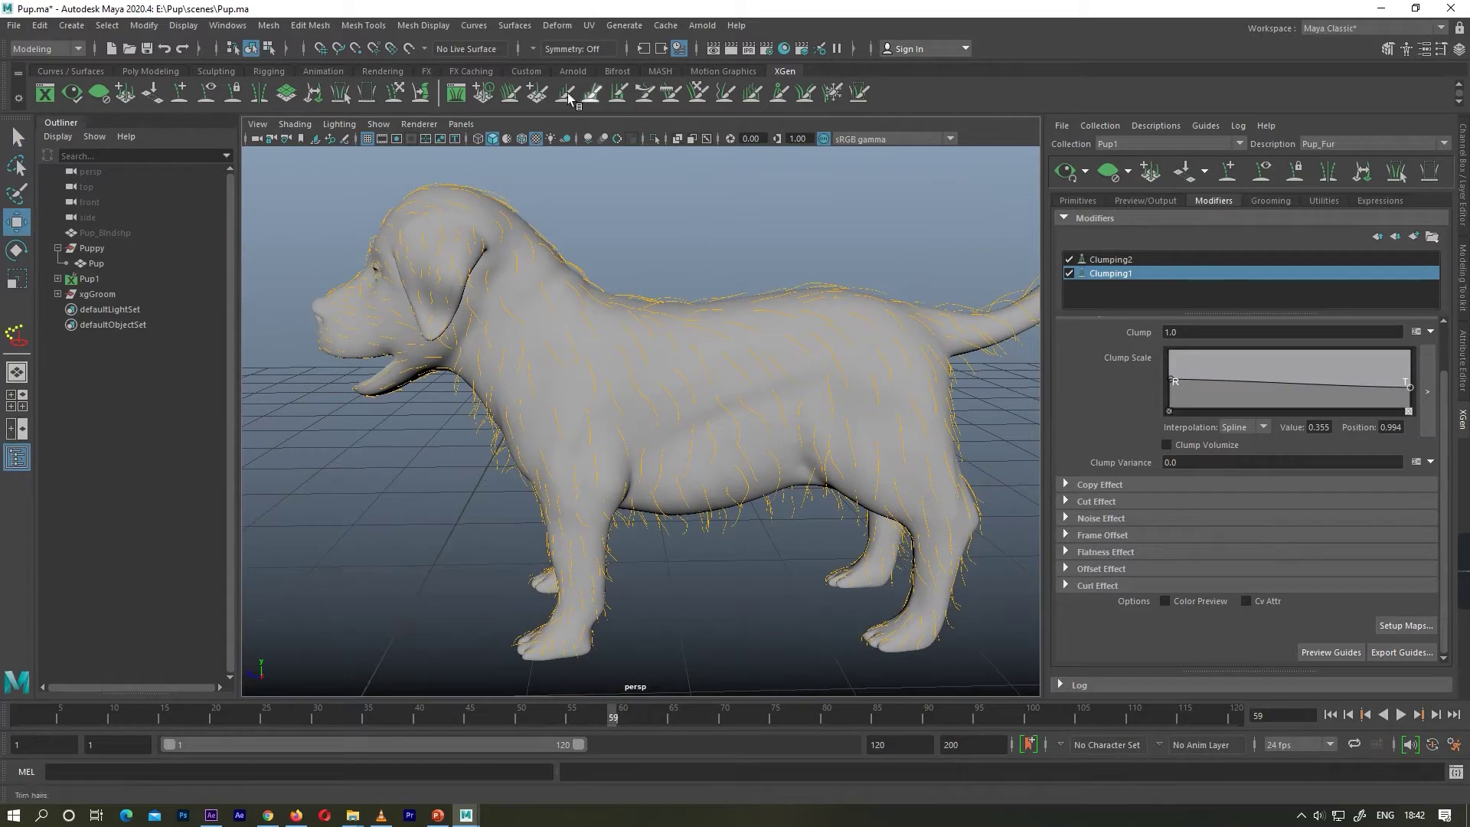
pyautogui.click(395, 94)
pyautogui.keyDown('alt'); pyautogui.moveTo(689, 283); pyautogui.dragTo(689, 323, button='middle'); pyautogui.keyUp('alt')
pyautogui.scroll(4, 689, 325)
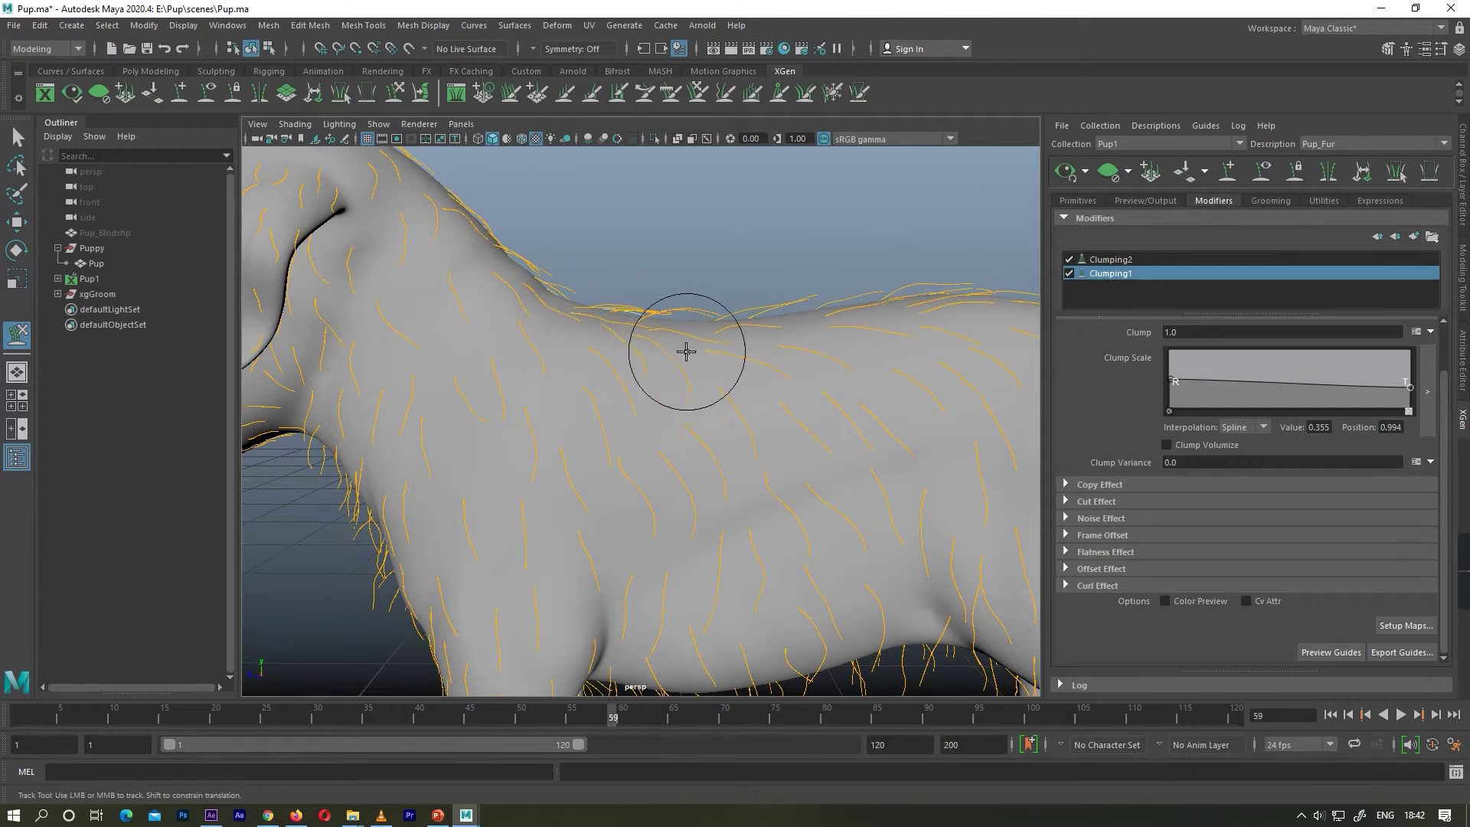
pyautogui.keyDown('alt'); pyautogui.moveTo(999, 312); pyautogui.dragTo(764, 337, button='middle'); pyautogui.keyUp('alt')
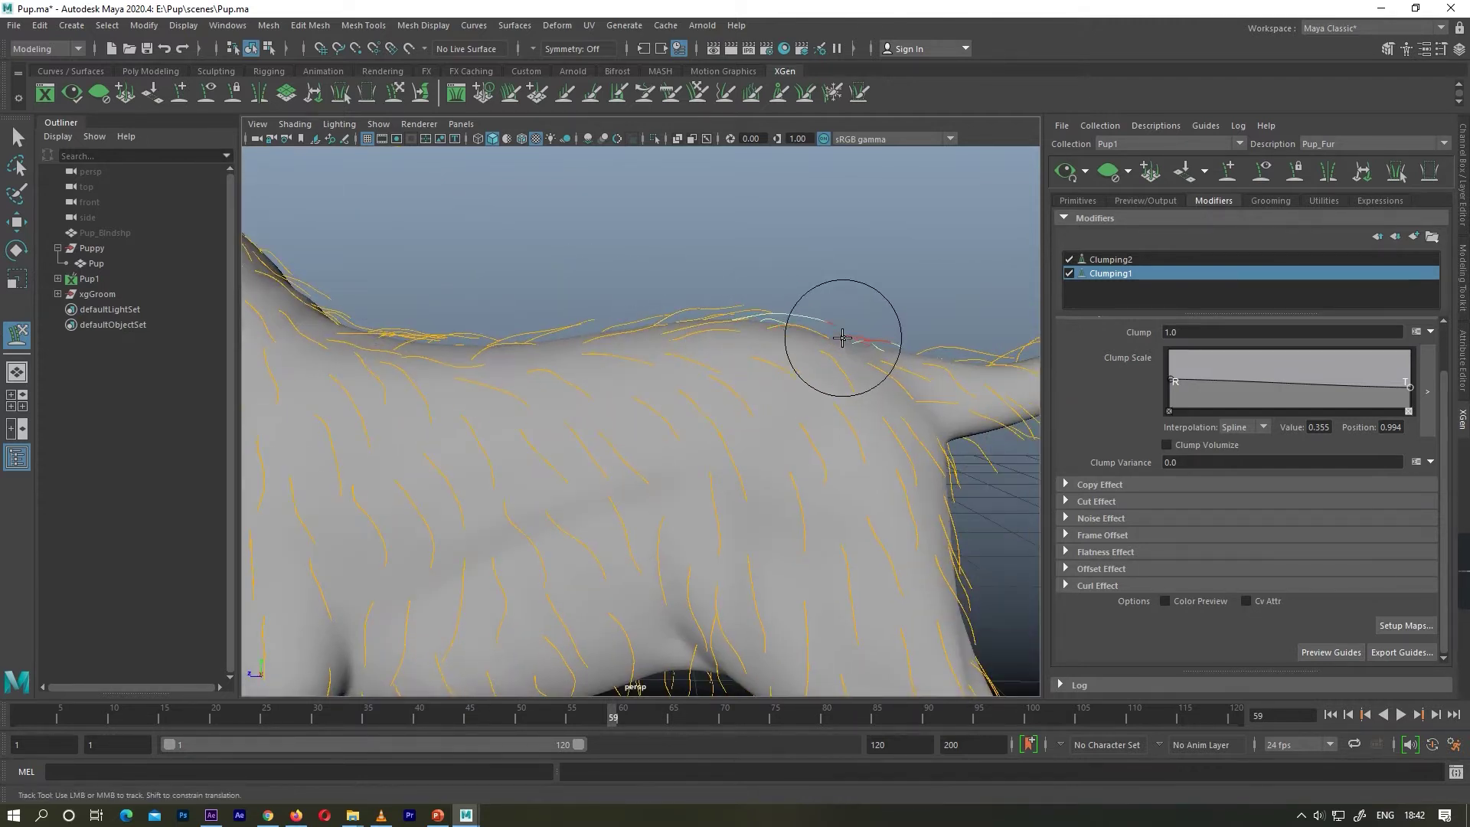
pyautogui.moveTo(678, 341)
pyautogui.keyDown('alt'); pyautogui.mouseDown()
pyautogui.moveTo(803, 397)
pyautogui.moveTo(774, 405)
pyautogui.moveTo(885, 342)
pyautogui.moveTo(705, 384)
pyautogui.moveTo(666, 459)
pyautogui.mouseUp(); pyautogui.keyUp('alt')
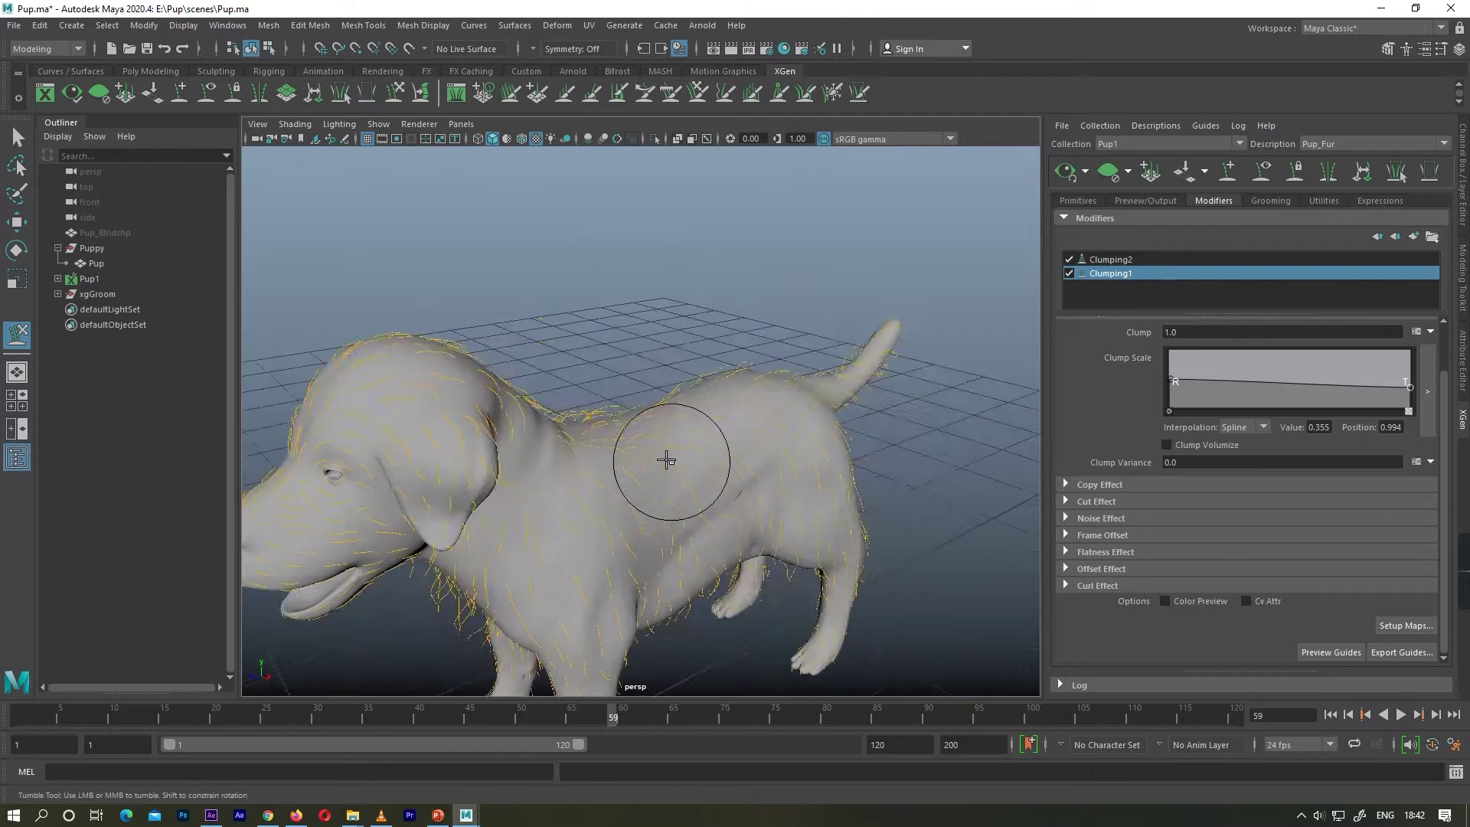
# Shrink the Sculpt Guides brush radius and check the guides on the puppy's face and ear
pyautogui.keyDown('alt'); pyautogui.moveTo(376, 490); pyautogui.dragTo(502, 450, button='middle'); pyautogui.keyUp('alt')
pyautogui.scroll(5, 502, 449)
pyautogui.press('b')
pyautogui.moveTo(514, 456)
pyautogui.mouseDown()
pyautogui.moveTo(502, 458)
pyautogui.moveTo(609, 480)
pyautogui.moveTo(836, 436)
pyautogui.mouseUp()
pyautogui.scroll(5, 857, 453)
pyautogui.keyDown('alt'); pyautogui.moveTo(923, 463); pyautogui.dragTo(853, 452, button='right'); pyautogui.keyUp('alt')
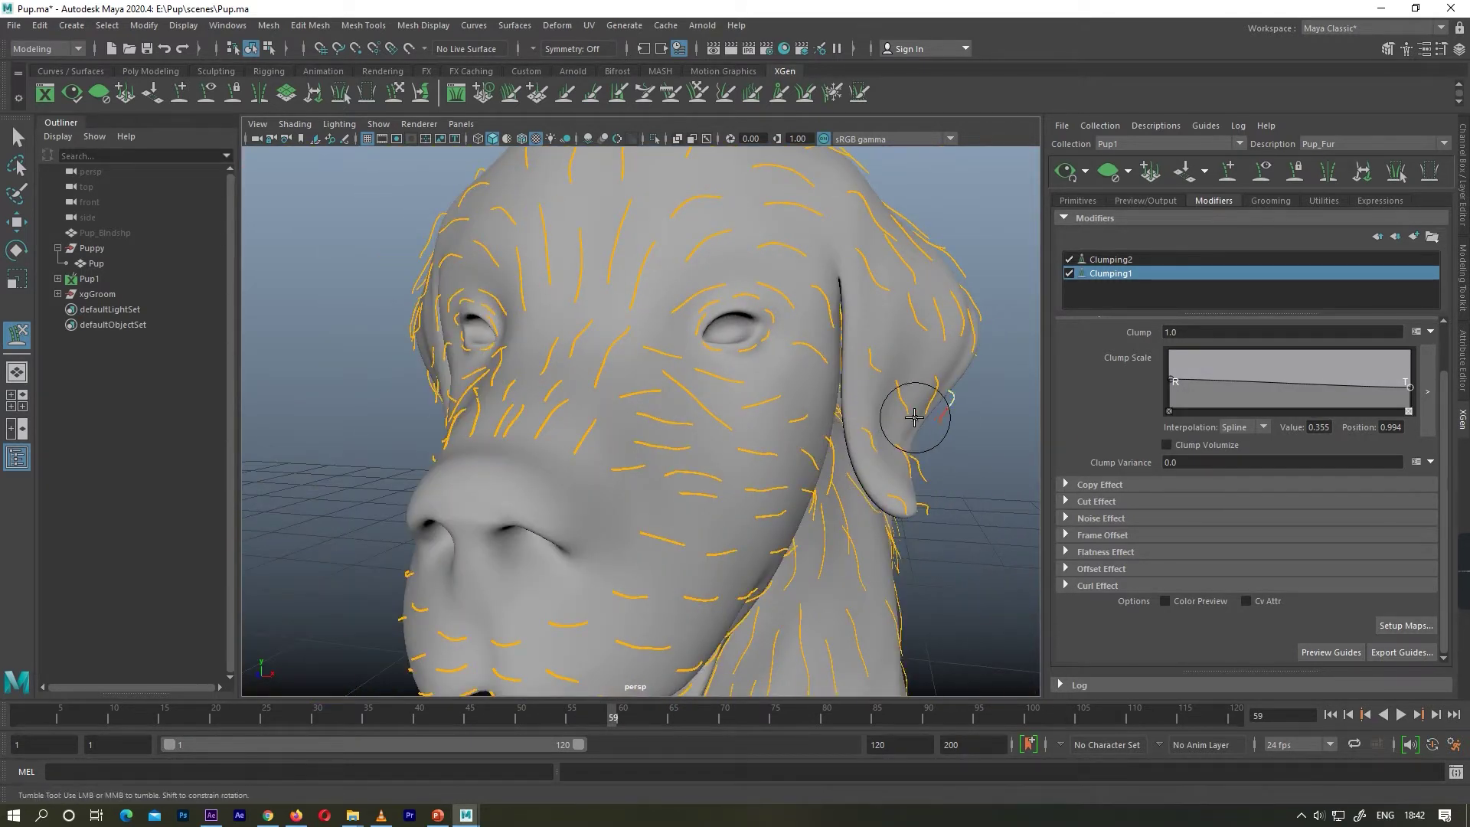
pyautogui.keyDown('alt'); pyautogui.moveTo(911, 541); pyautogui.dragTo(634, 487); pyautogui.keyUp('alt')
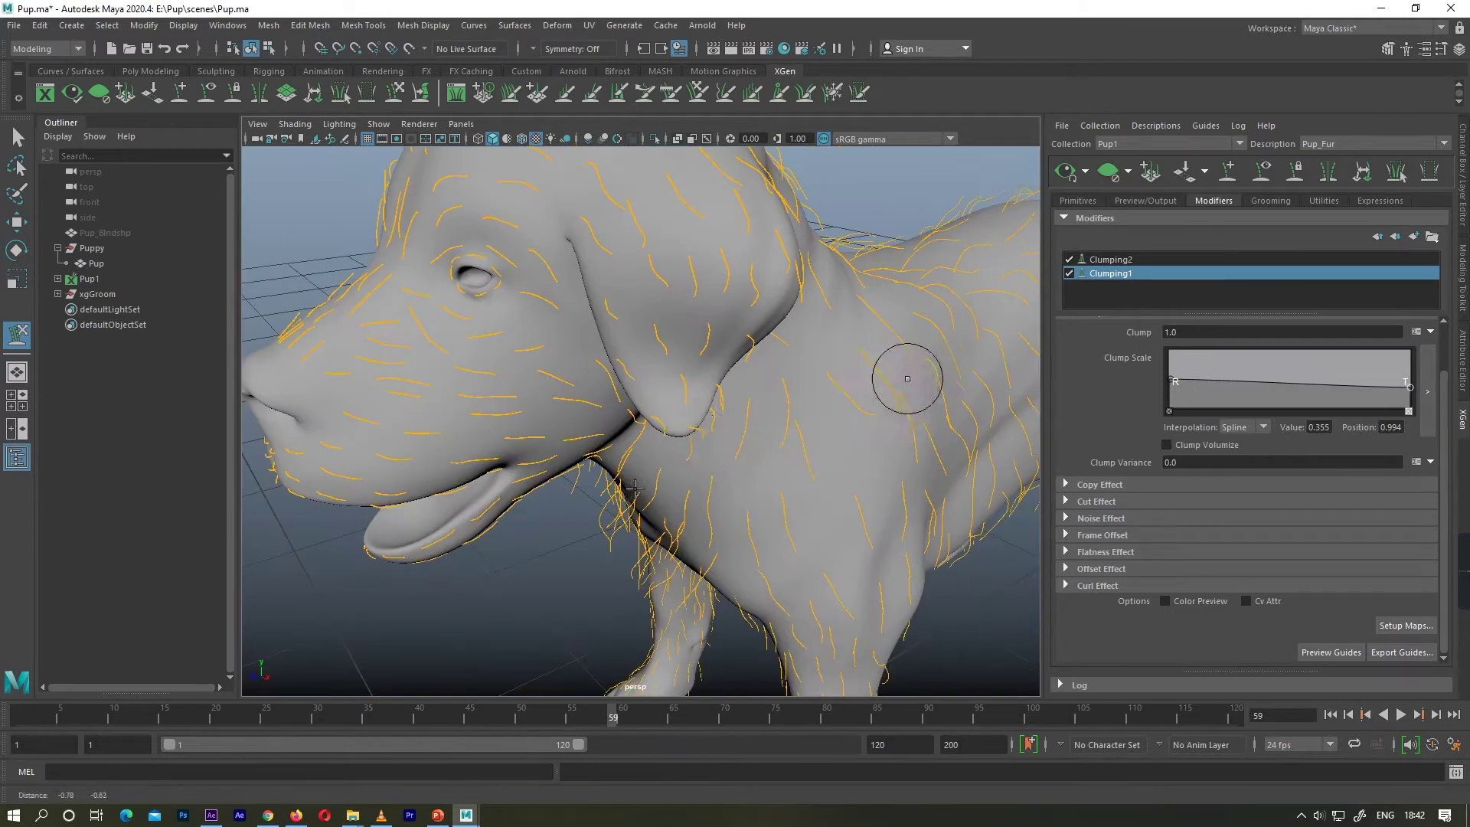
pyautogui.keyDown('alt'); pyautogui.moveTo(690, 395); pyautogui.dragTo(905, 324); pyautogui.keyUp('alt')
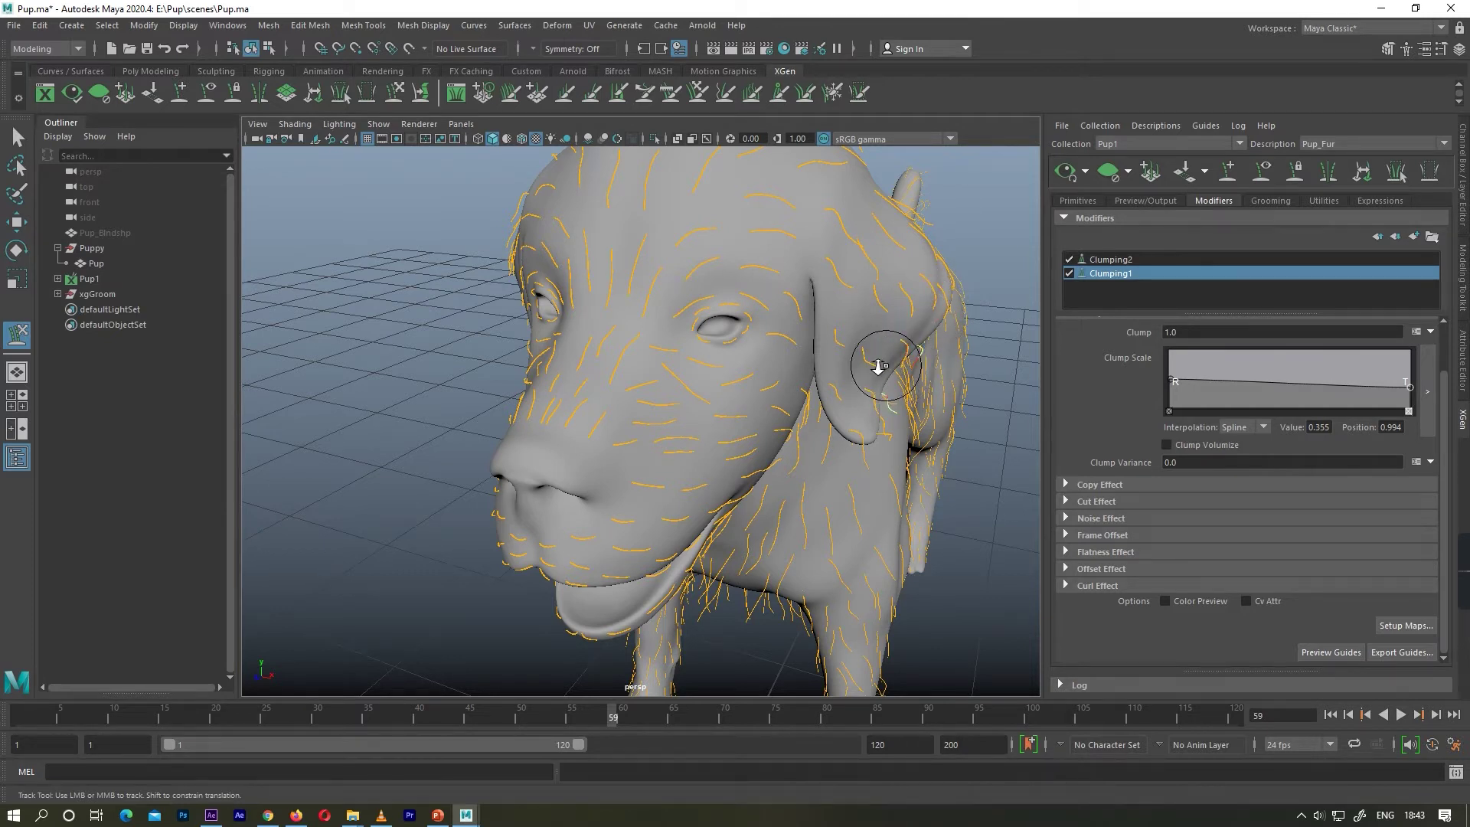
# Update the fur preview and examine the coat over the whole body and close up on the muzzle
pyautogui.scroll(-5, 878, 367)
pyautogui.keyDown('alt'); pyautogui.moveTo(878, 367); pyautogui.dragTo(811, 360); pyautogui.keyUp('alt')
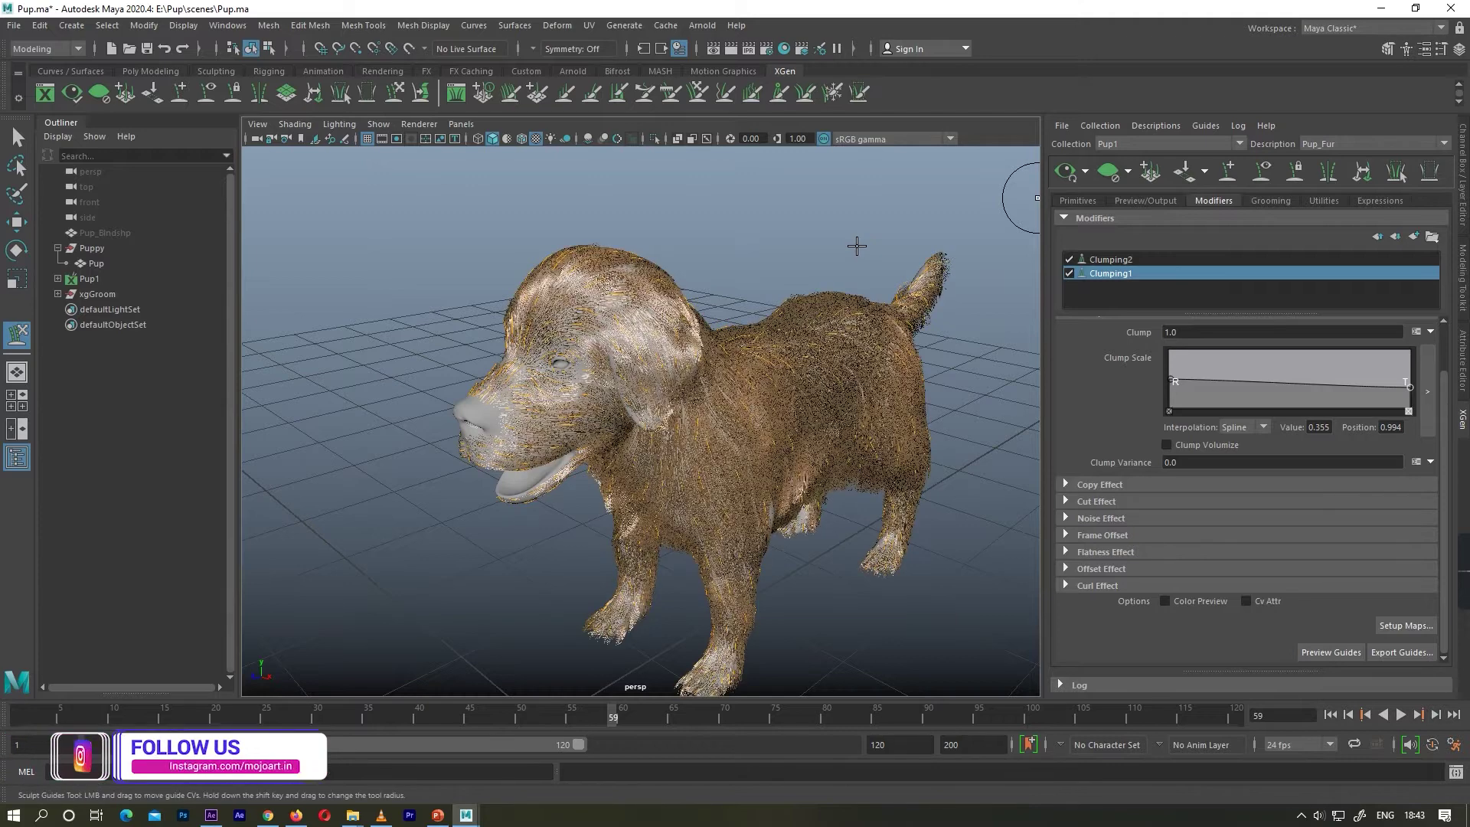
pyautogui.keyDown('alt'); pyautogui.moveTo(770, 313); pyautogui.dragTo(640, 329); pyautogui.keyUp('alt')
pyautogui.keyDown('alt'); pyautogui.moveTo(640, 329); pyautogui.dragTo(757, 310, button='middle'); pyautogui.keyUp('alt')
pyautogui.keyDown('alt'); pyautogui.moveTo(890, 319); pyautogui.dragTo(986, 319, button='right'); pyautogui.keyUp('alt')
pyautogui.scroll(-5, 891, 319)
pyautogui.keyDown('alt'); pyautogui.moveTo(890, 319); pyautogui.dragTo(693, 392); pyautogui.keyUp('alt')
pyautogui.keyDown('alt'); pyautogui.moveTo(800, 483); pyautogui.dragTo(881, 494); pyautogui.keyUp('alt')
pyautogui.keyDown('alt'); pyautogui.moveTo(758, 398); pyautogui.dragTo(796, 398, button='right'); pyautogui.keyUp('alt')
pyautogui.keyDown('alt'); pyautogui.moveTo(788, 395); pyautogui.dragTo(755, 416, button='middle'); pyautogui.keyUp('alt')
pyautogui.keyDown('alt'); pyautogui.moveTo(756, 416); pyautogui.dragTo(688, 360); pyautogui.keyUp('alt')
pyautogui.scroll(5, 626, 401)
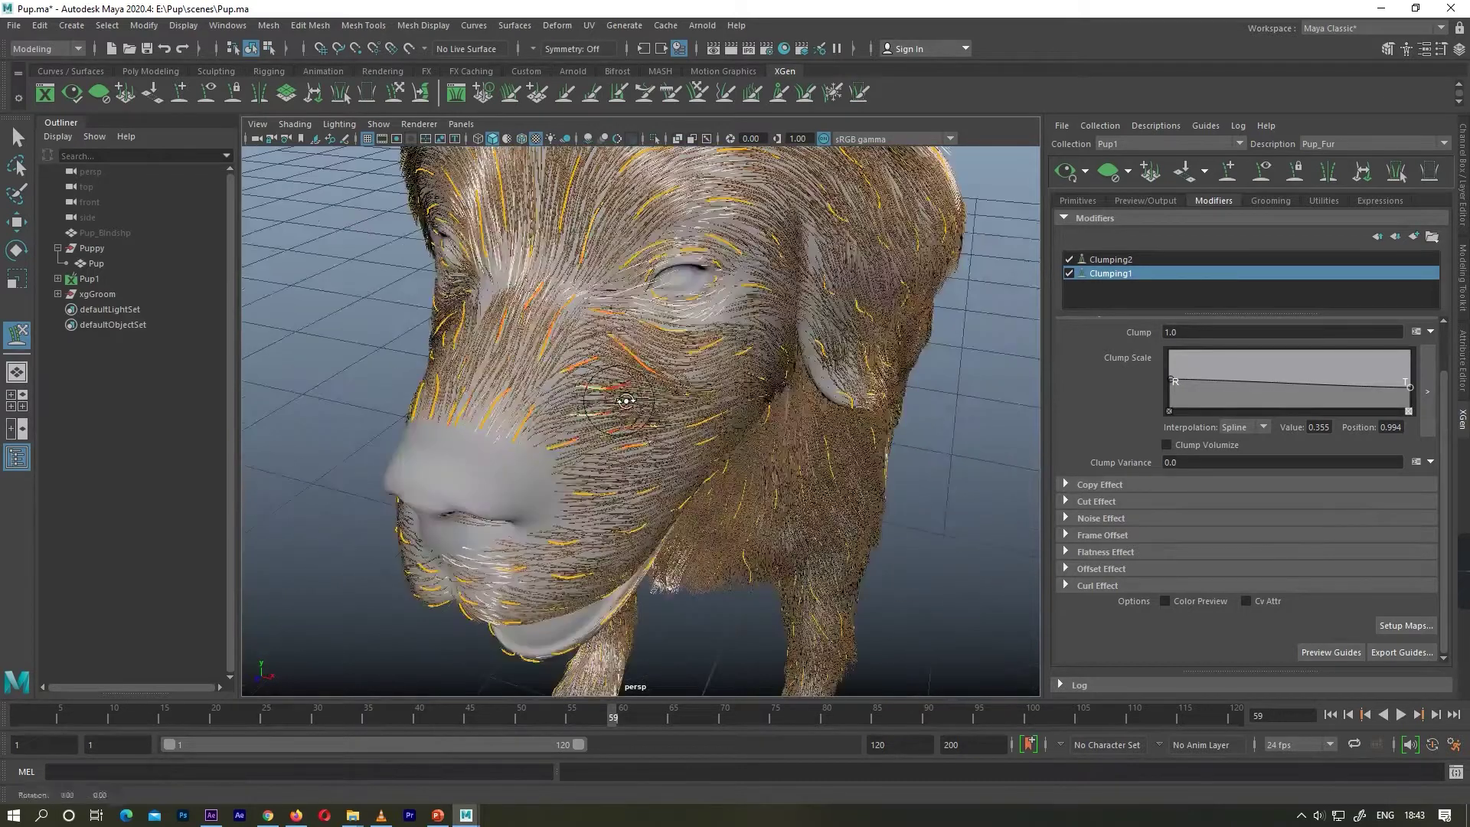
pyautogui.scroll(5, 625, 400)
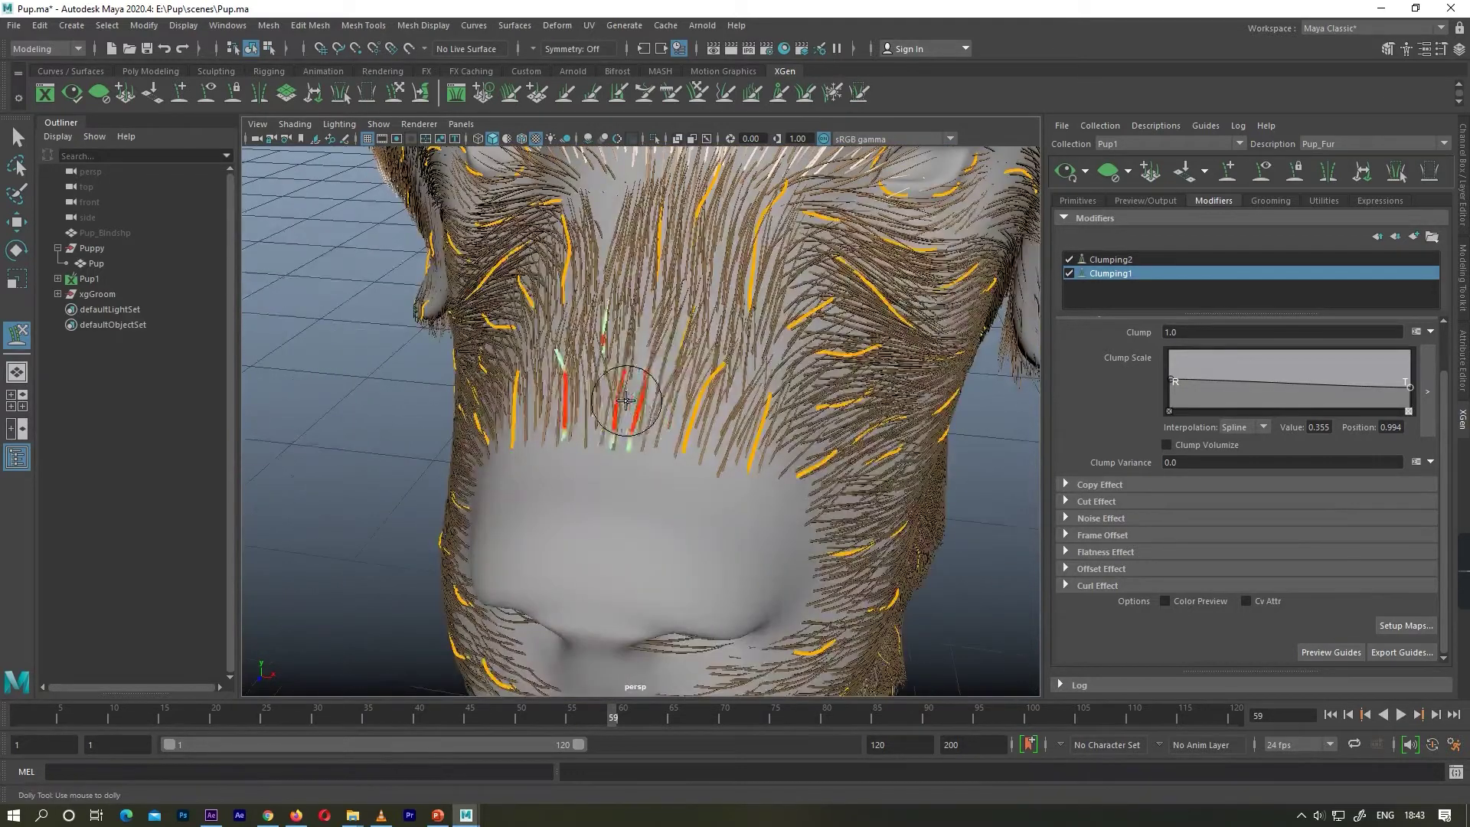
# Set the fur primitives' width to 0.05 and their length to 1.0
pyautogui.click(1077, 200)
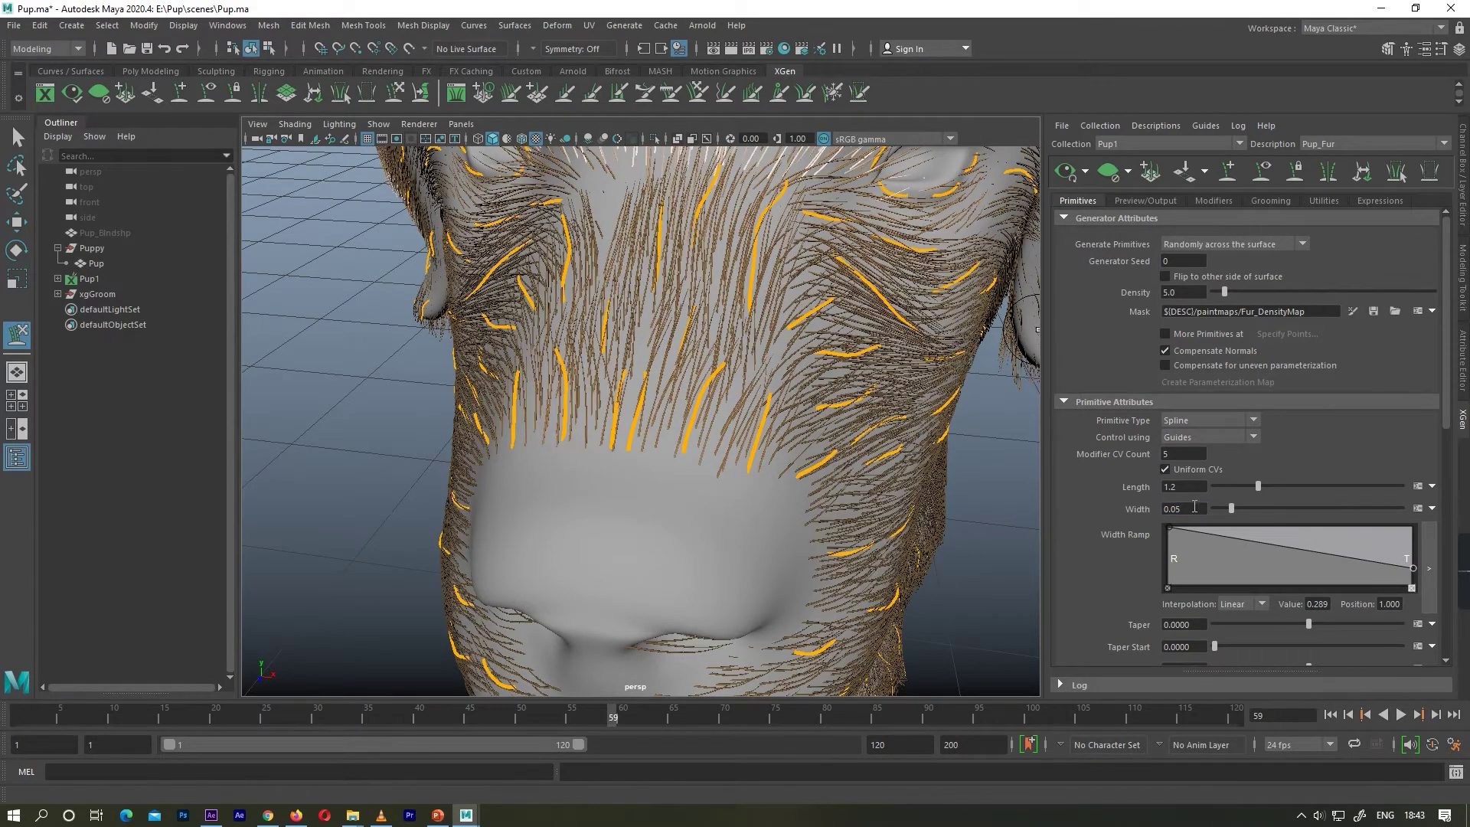
pyautogui.press('Return')
pyautogui.scroll(-8, 787, 407)
pyautogui.keyDown('alt'); pyautogui.moveTo(787, 407); pyautogui.dragTo(695, 380); pyautogui.keyUp('alt')
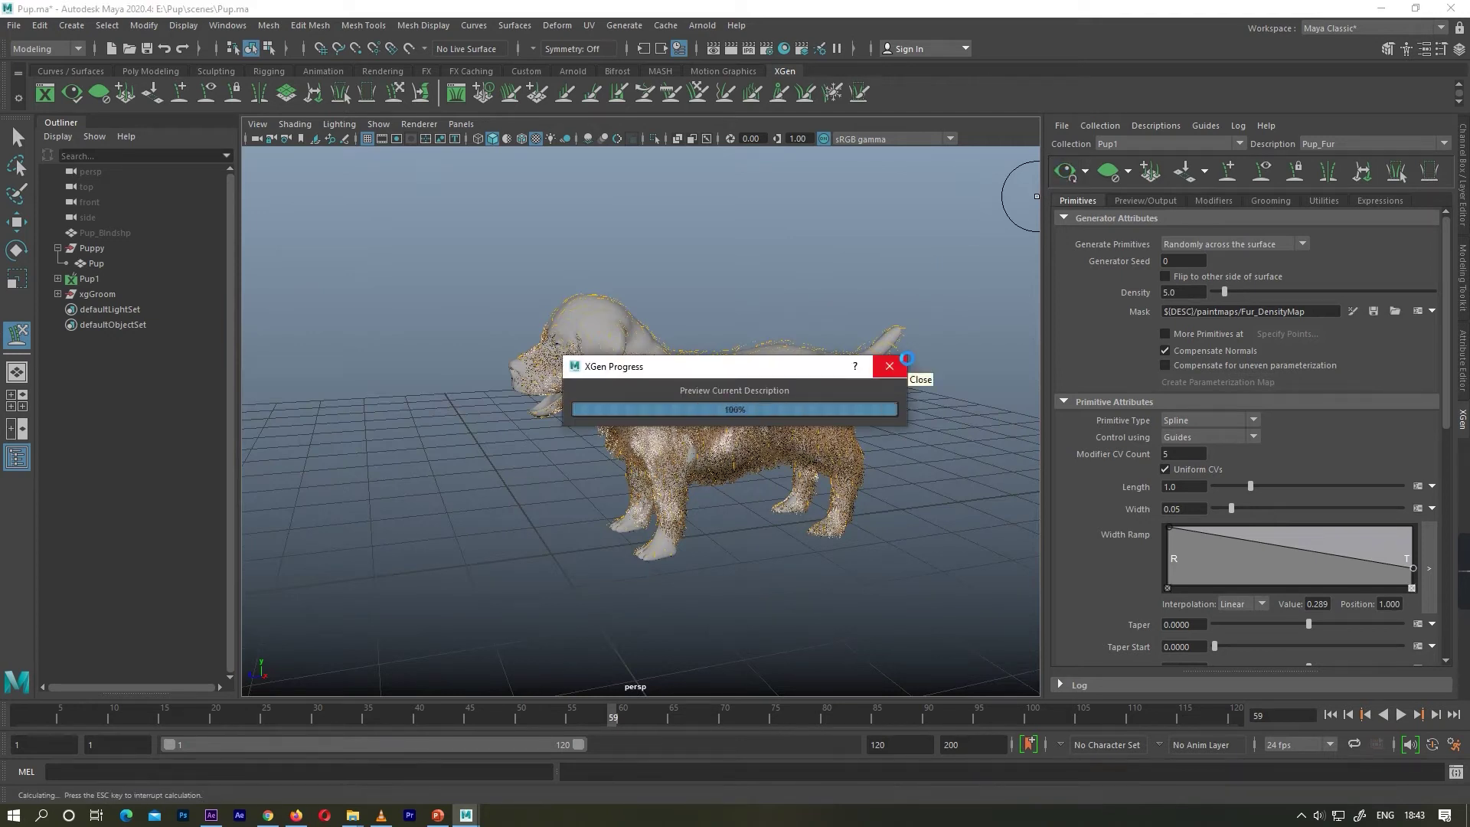
# Set the fur's modifier CV count to 50 and inspect the fur on the flank
pyautogui.write('50')
pyautogui.press('Return')
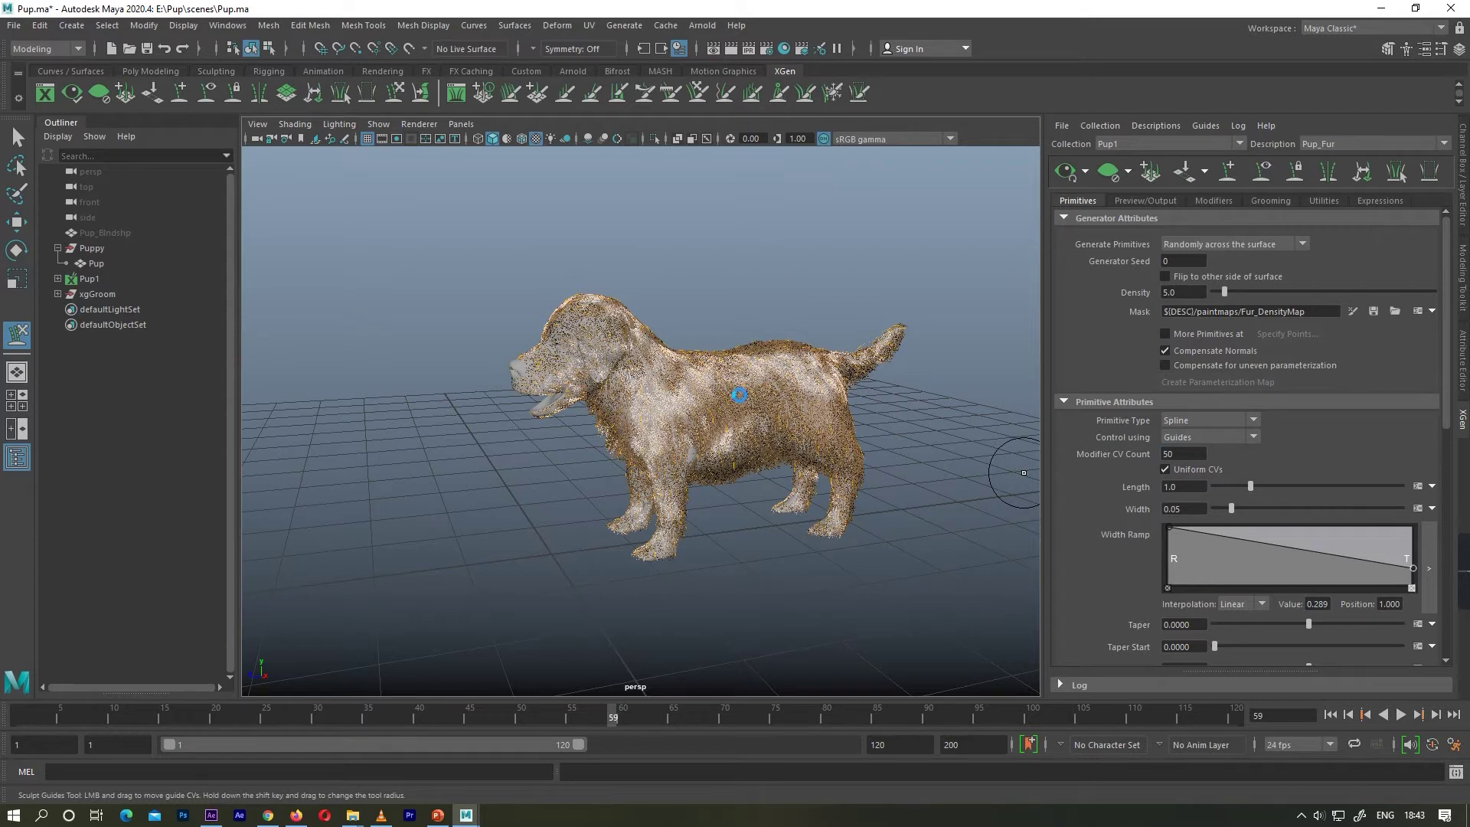
pyautogui.scroll(3, 874, 360)
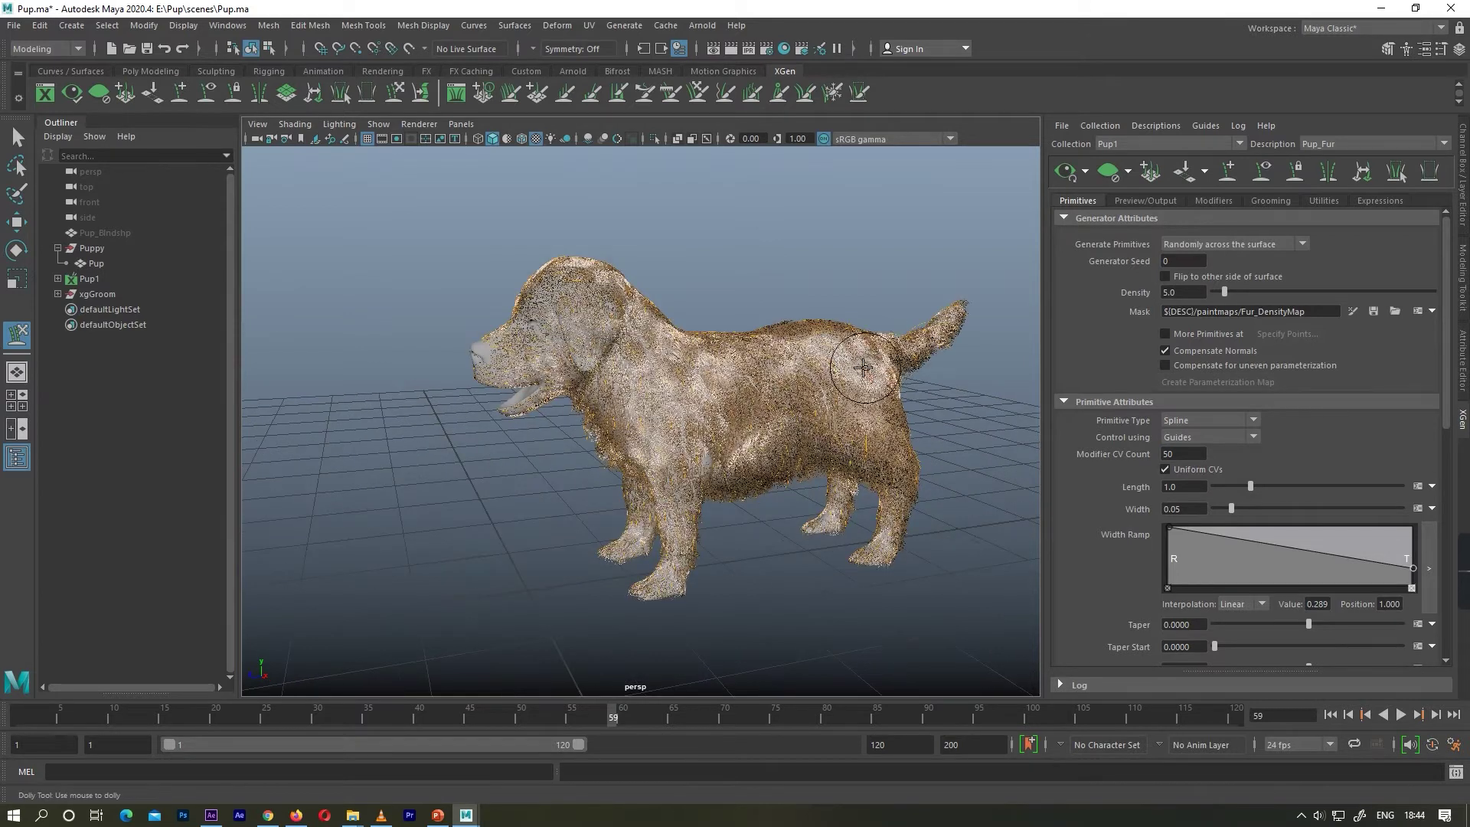
pyautogui.keyDown('alt'); pyautogui.moveTo(689, 427); pyautogui.dragTo(640, 443); pyautogui.keyUp('alt')
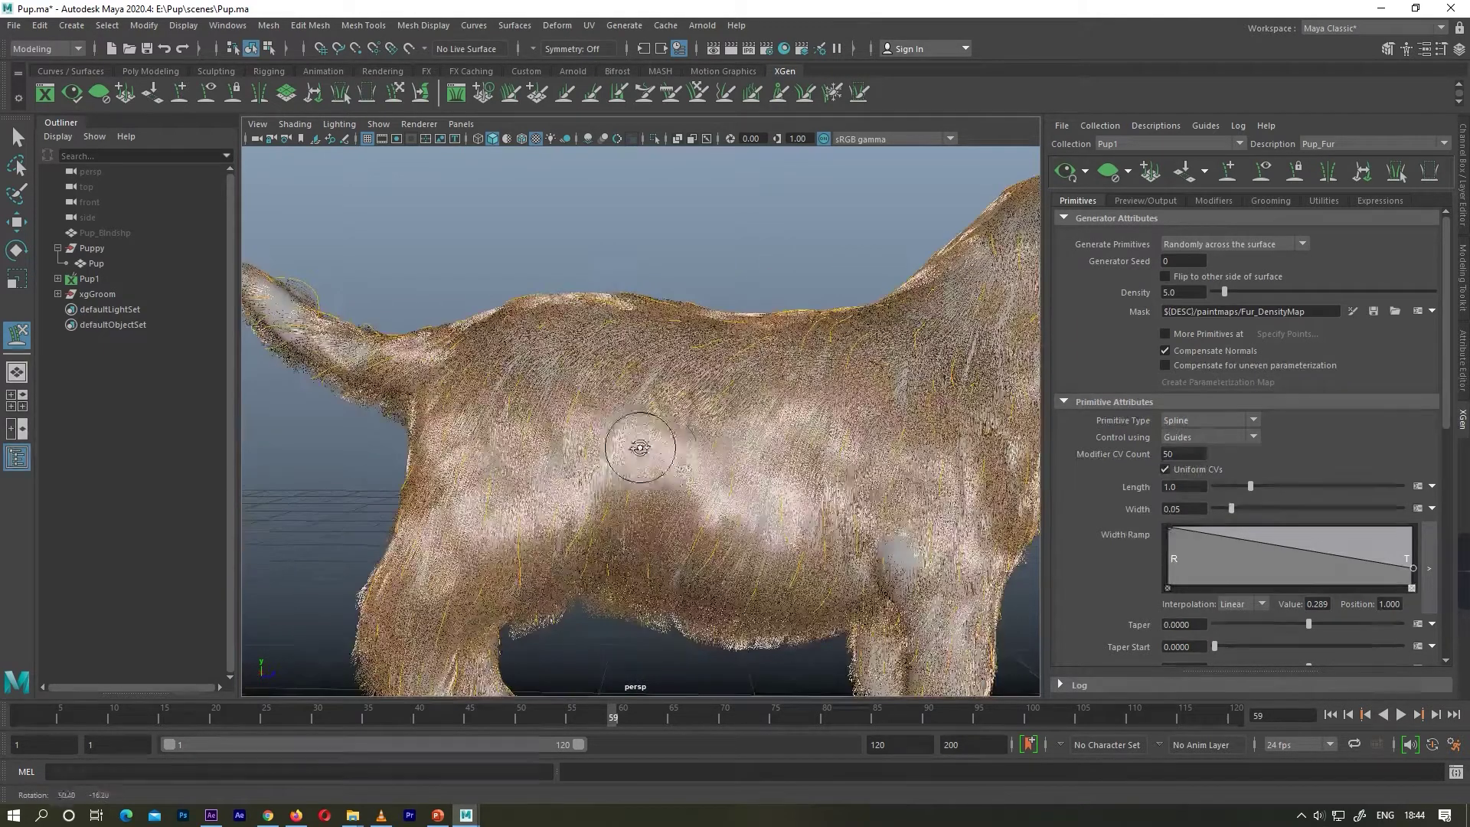
# Set the fur's modifier CV count to 30 and check the fur on the head and body
pyautogui.scroll(-3, 733, 433)
pyautogui.scroll(-2, 877, 405)
pyautogui.keyDown('alt'); pyautogui.moveTo(847, 429); pyautogui.dragTo(796, 445); pyautogui.keyUp('alt')
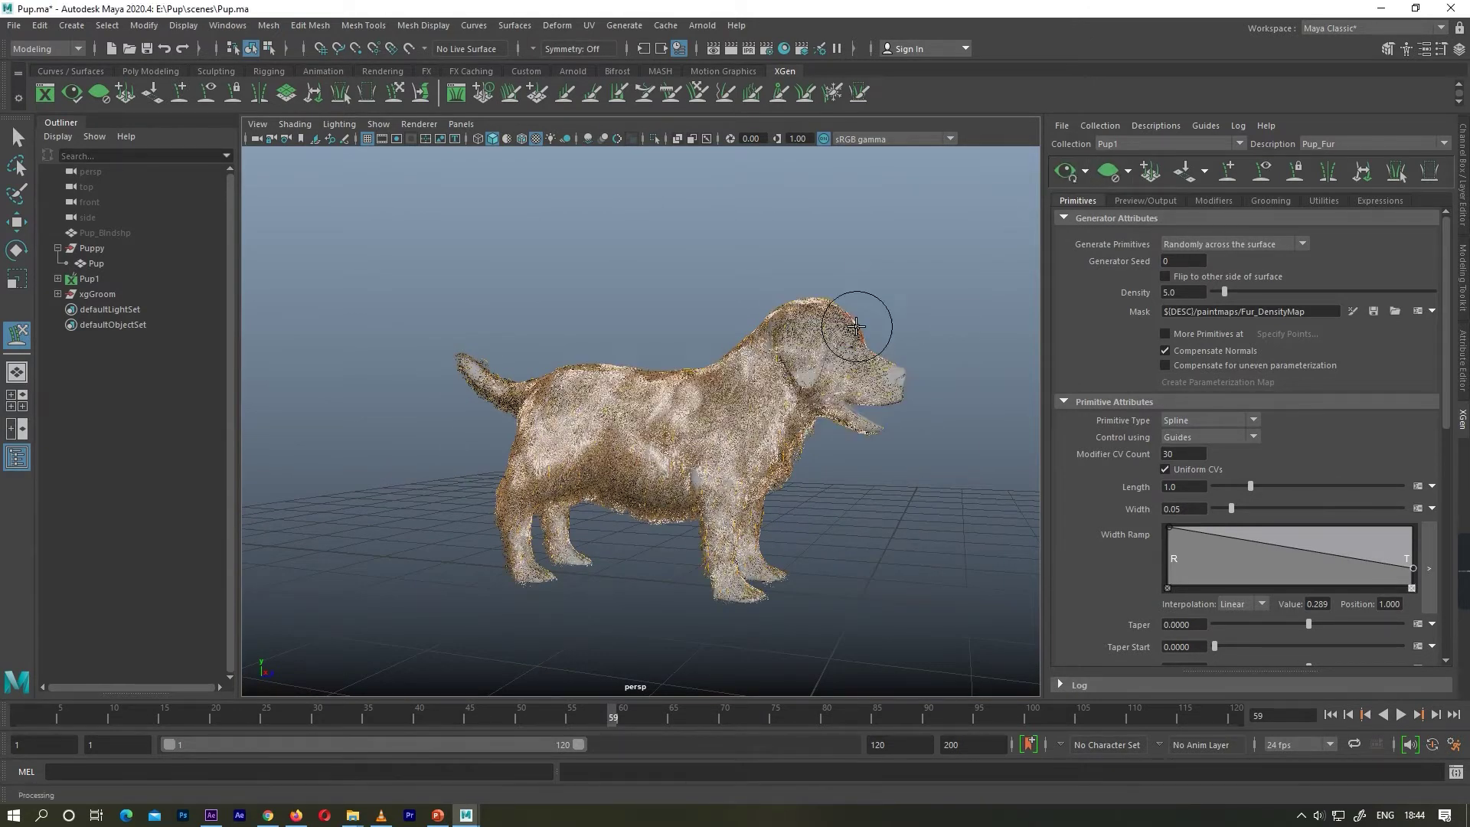
pyautogui.scroll(3, 873, 372)
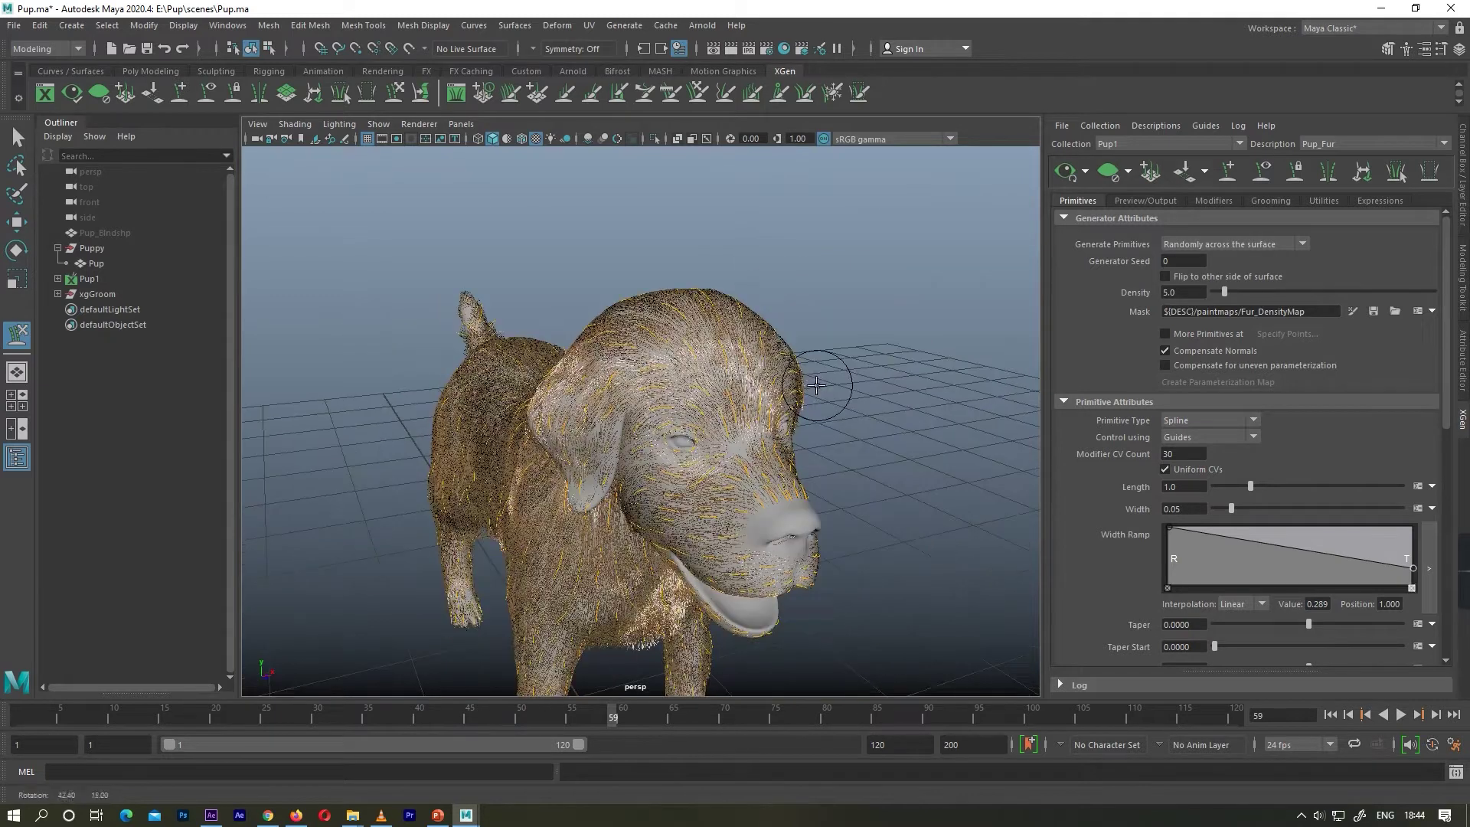
pyautogui.keyDown('alt'); pyautogui.moveTo(747, 405); pyautogui.dragTo(752, 411, button='middle'); pyautogui.keyUp('alt')
pyautogui.scroll(-5, 950, 329)
# Return to the fur's modifiers, clear the fur preview, and inspect the guides on the flank and front leg
pyautogui.click(1214, 200)
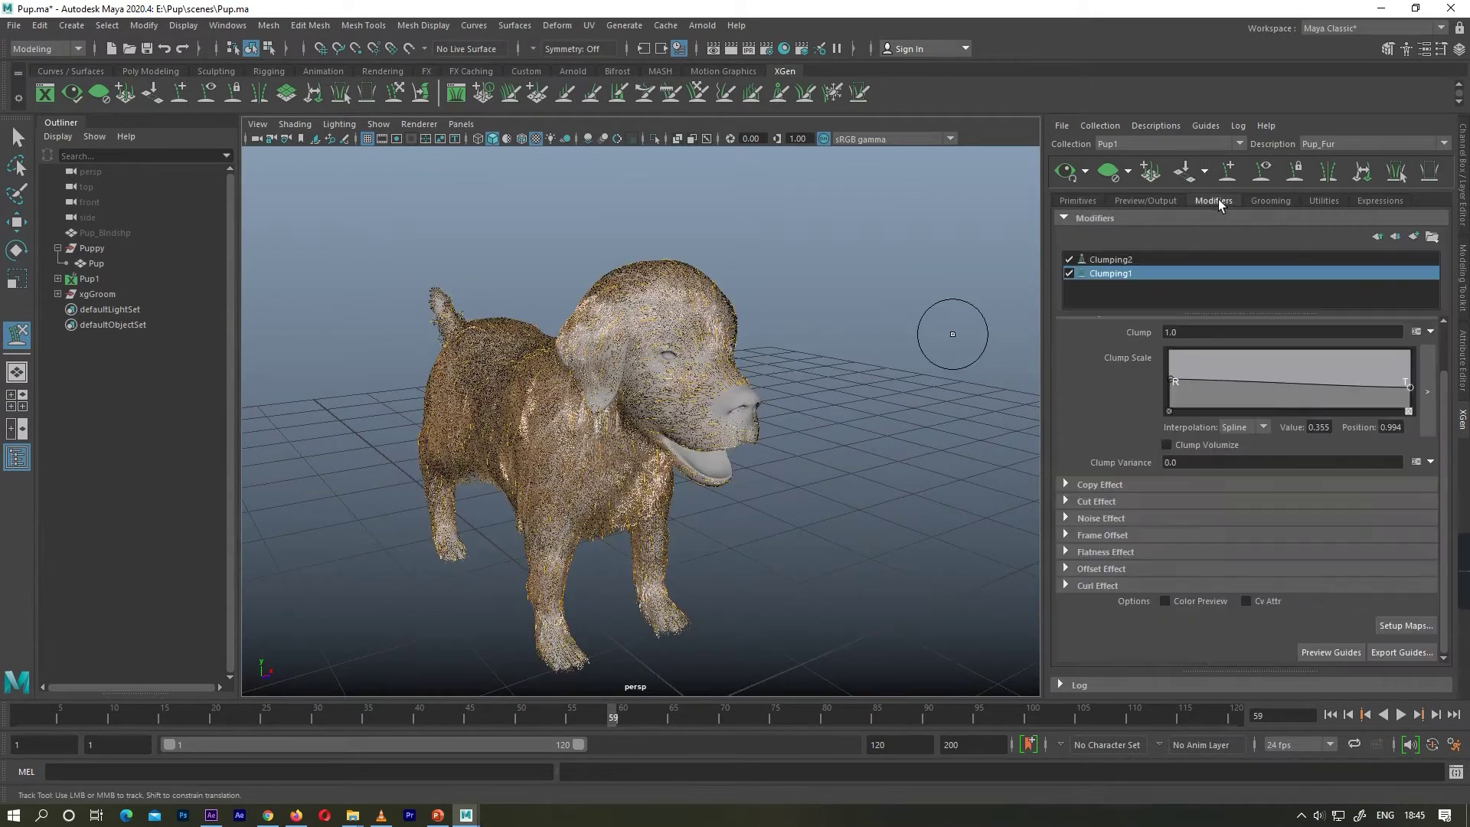
pyautogui.keyDown('alt'); pyautogui.moveTo(765, 337); pyautogui.dragTo(663, 377); pyautogui.keyUp('alt')
pyautogui.scroll(5, 640, 372)
pyautogui.scroll(-5, 694, 362)
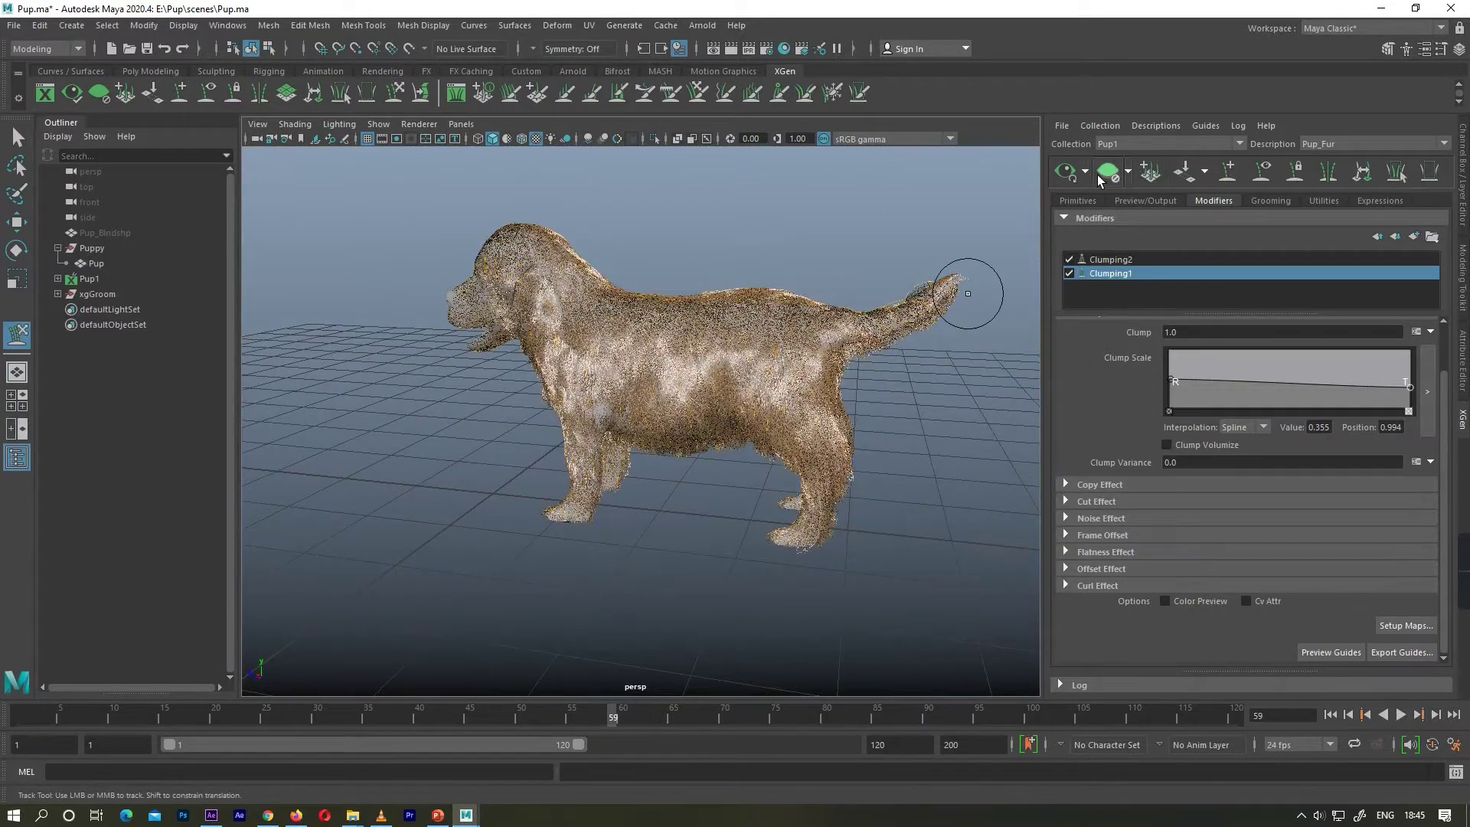
pyautogui.scroll(4, 679, 391)
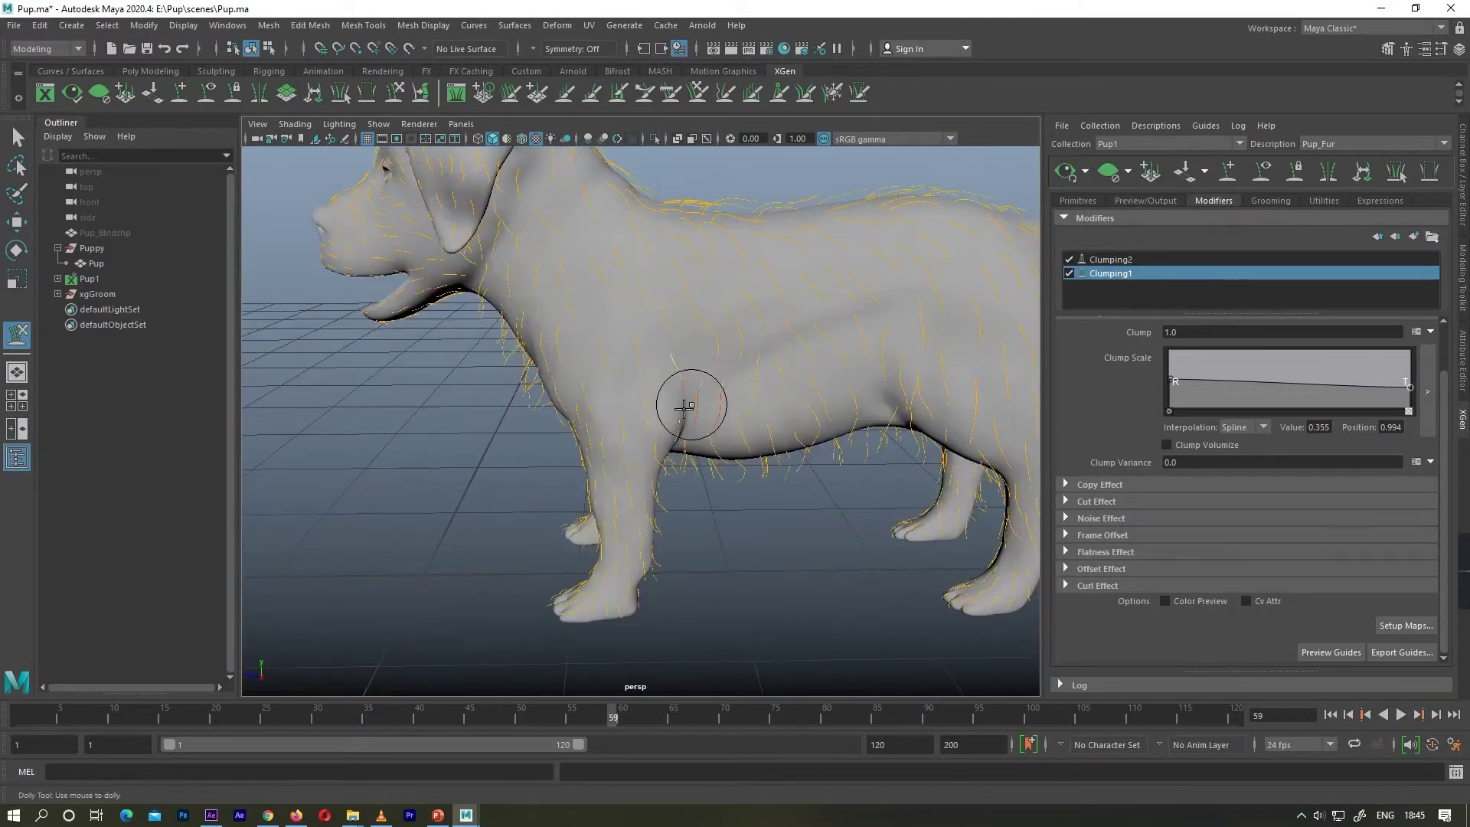
pyautogui.press('w')
pyautogui.keyDown('alt'); pyautogui.moveTo(652, 422); pyautogui.dragTo(684, 256); pyautogui.keyUp('alt')
pyautogui.keyDown('alt'); pyautogui.moveTo(674, 354); pyautogui.dragTo(584, 345); pyautogui.keyUp('alt')
pyautogui.keyDown('alt'); pyautogui.moveTo(584, 345); pyautogui.dragTo(554, 423, button='right'); pyautogui.keyUp('alt')
pyautogui.keyDown('alt'); pyautogui.moveTo(554, 423); pyautogui.dragTo(514, 399, button='middle'); pyautogui.keyUp('alt')
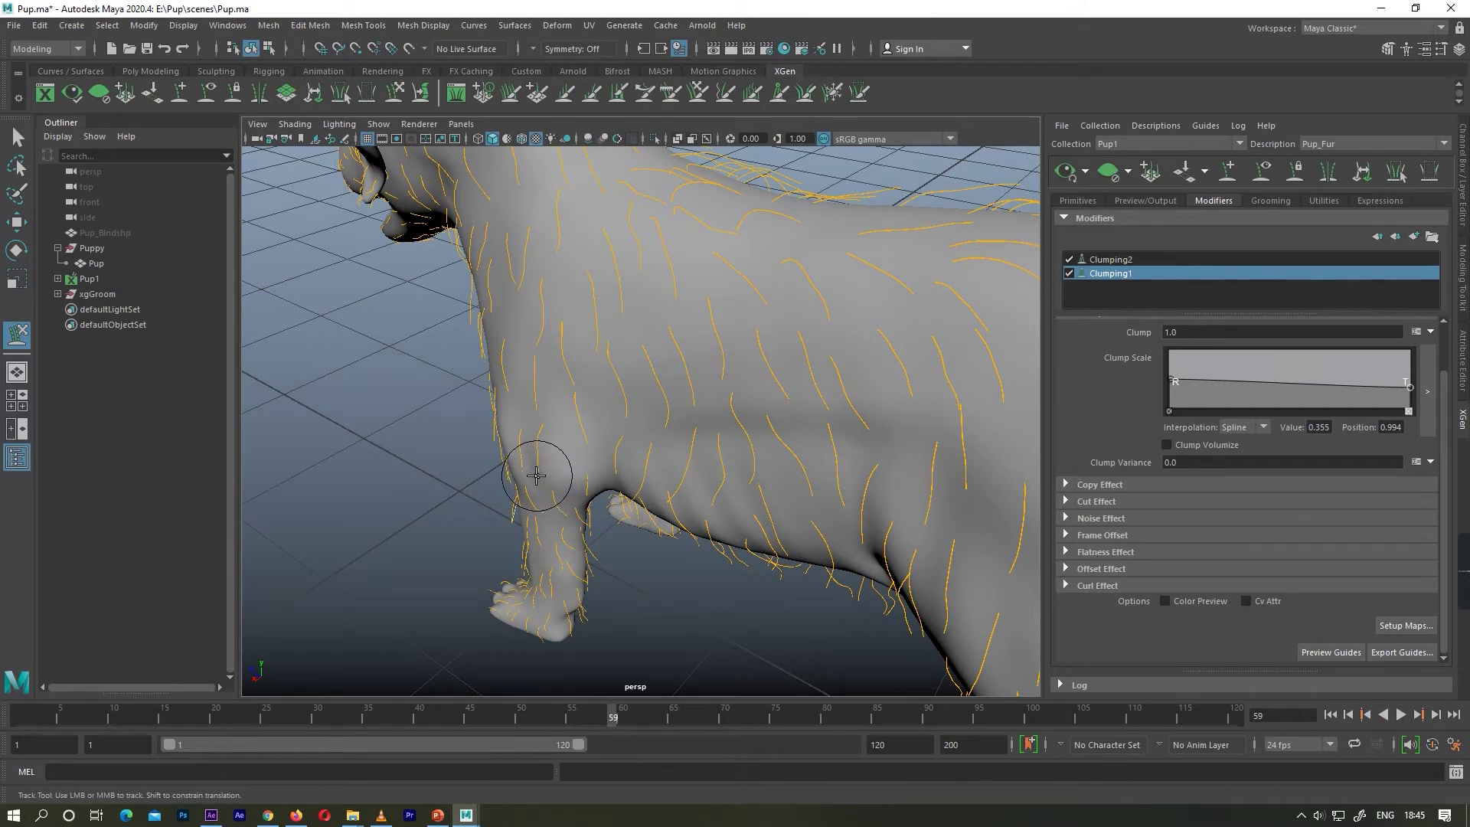
# Select a guide near the front leg and work on it with the Sculpt Guides tool
pyautogui.keyDown('alt'); pyautogui.moveTo(535, 475); pyautogui.dragTo(476, 434); pyautogui.keyUp('alt')
pyautogui.keyDown('alt'); pyautogui.moveTo(476, 433); pyautogui.dragTo(517, 369, button='right'); pyautogui.keyUp('alt')
pyautogui.moveTo(437, 389)
pyautogui.keyDown('alt'); pyautogui.mouseDown()
pyautogui.moveTo(410, 368)
pyautogui.moveTo(459, 375)
pyautogui.mouseUp(); pyautogui.keyUp('alt')
pyautogui.press('w')
pyautogui.click(410, 367)
pyautogui.click(395, 93)
pyautogui.keyDown('alt'); pyautogui.moveTo(544, 351); pyautogui.dragTo(628, 366); pyautogui.keyUp('alt')
pyautogui.moveTo(802, 275)
pyautogui.keyDown('alt'); pyautogui.mouseDown()
pyautogui.moveTo(758, 328)
pyautogui.moveTo(584, 295)
pyautogui.moveTo(807, 249)
pyautogui.mouseUp(); pyautogui.keyUp('alt')
pyautogui.keyDown('alt'); pyautogui.moveTo(806, 249); pyautogui.dragTo(796, 343, button='middle'); pyautogui.keyUp('alt')
pyautogui.moveTo(821, 349)
pyautogui.keyDown('alt'); pyautogui.mouseDown()
pyautogui.moveTo(576, 388)
pyautogui.moveTo(728, 406)
pyautogui.moveTo(659, 397)
pyautogui.moveTo(780, 370)
pyautogui.moveTo(673, 302)
pyautogui.moveTo(702, 368)
pyautogui.moveTo(692, 444)
pyautogui.mouseUp(); pyautogui.keyUp('alt')
# Select two more guides around the front leg in turn, returning to the Sculpt Guides tool for each
pyautogui.press('w')
pyautogui.click(631, 366)
pyautogui.press('y')
pyautogui.press('w')
pyautogui.click(673, 302)
pyautogui.press('y')
pyautogui.scroll(-6, 677, 430)
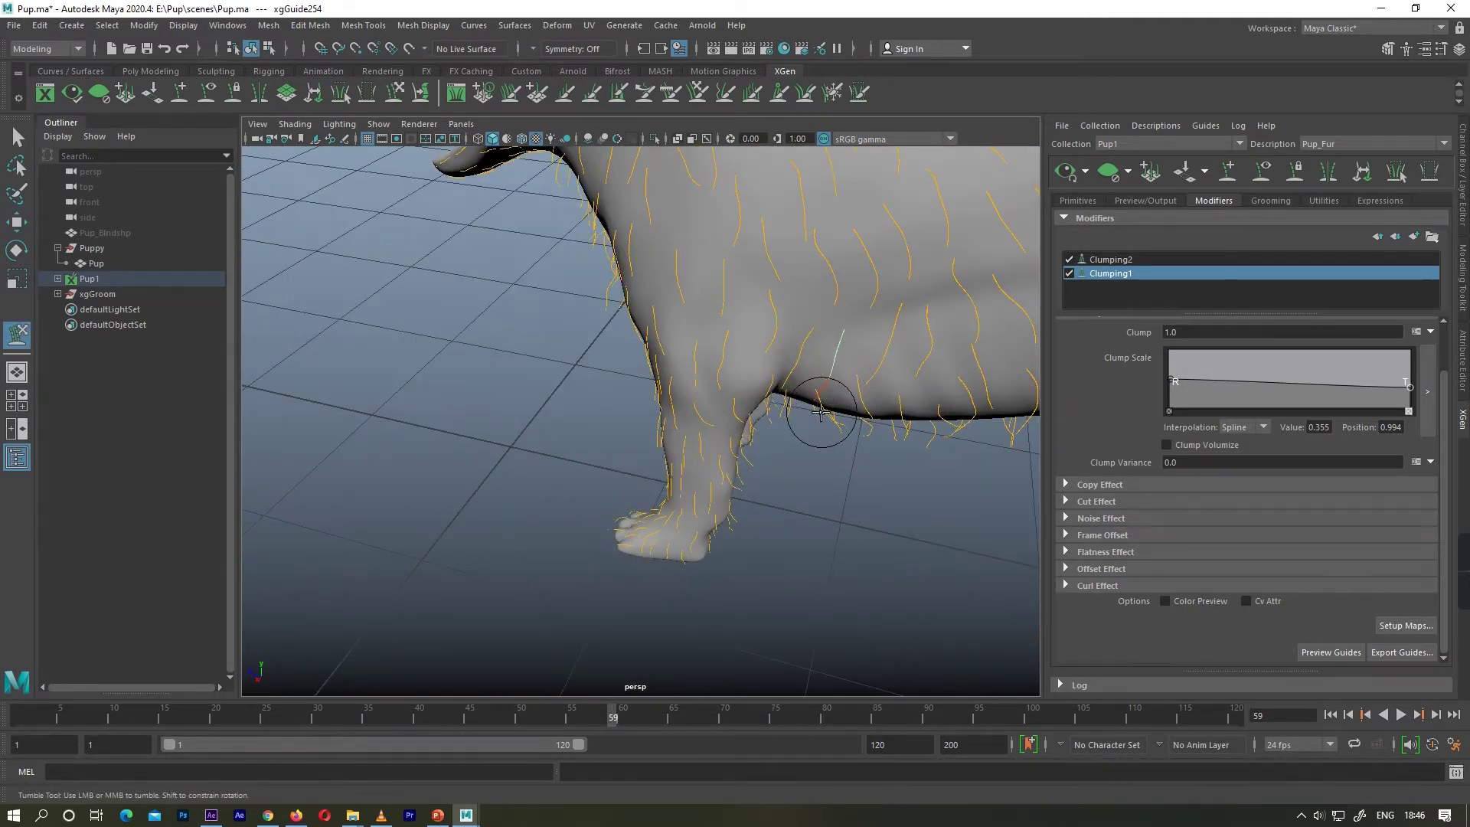
# Select two guides around the chest and shoulder in turn with the Move tool
pyautogui.press('w')
pyautogui.scroll(2, 545, 366)
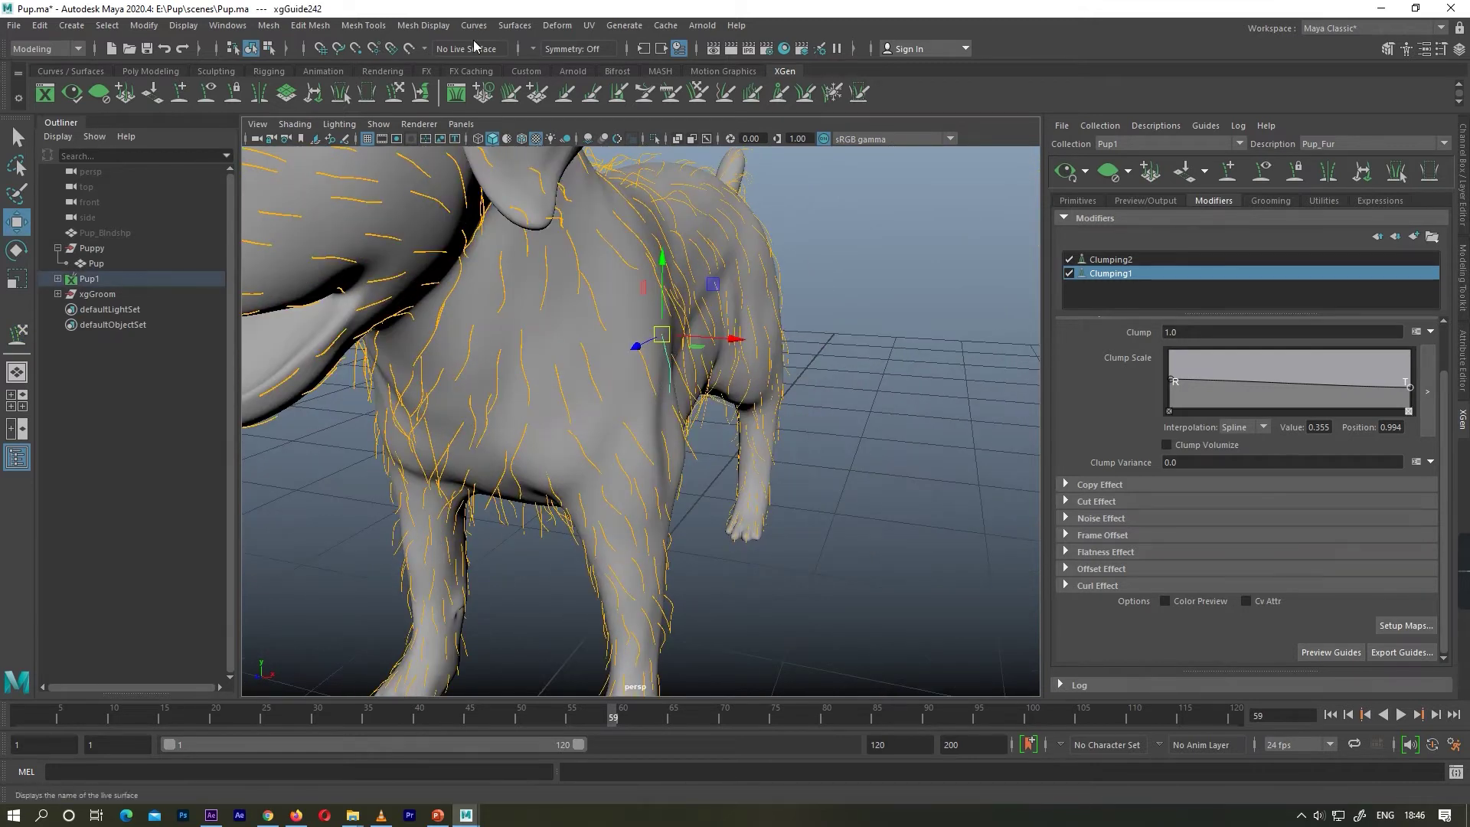
pyautogui.moveTo(733, 428)
pyautogui.keyDown('alt'); pyautogui.mouseDown()
pyautogui.moveTo(525, 430)
pyautogui.moveTo(587, 338)
pyautogui.moveTo(673, 322)
pyautogui.moveTo(574, 411)
pyautogui.mouseUp(); pyautogui.keyUp('alt')
pyautogui.press('w')
pyautogui.click(667, 307)
pyautogui.press('w')
pyautogui.click(568, 407)
# Inspect the guides from another angle and select one more guide with the Move tool
pyautogui.keyDown('alt'); pyautogui.moveTo(568, 407); pyautogui.dragTo(528, 410, button='right'); pyautogui.keyUp('alt')
pyautogui.moveTo(528, 410)
pyautogui.keyDown('alt'); pyautogui.mouseDown()
pyautogui.moveTo(620, 404)
pyautogui.moveTo(476, 466)
pyautogui.mouseUp(); pyautogui.keyUp('alt')
pyautogui.keyDown('alt'); pyautogui.moveTo(476, 466); pyautogui.dragTo(509, 407, button='right'); pyautogui.keyUp('alt')
pyautogui.moveTo(510, 502)
pyautogui.keyDown('alt'); pyautogui.mouseDown()
pyautogui.moveTo(548, 466)
pyautogui.moveTo(475, 452)
pyautogui.mouseUp(); pyautogui.keyUp('alt')
pyautogui.press('w')
pyautogui.click(548, 466)
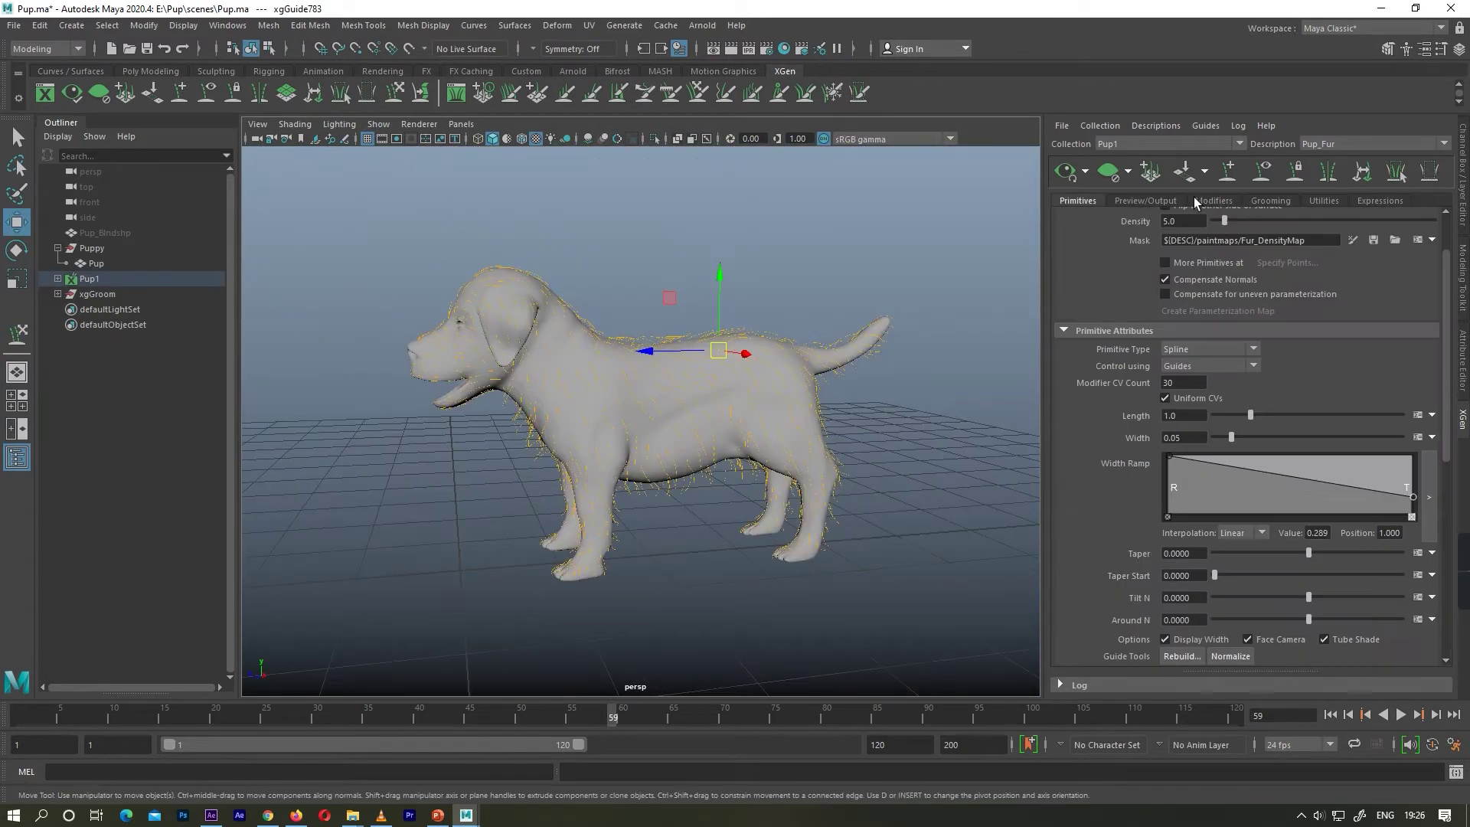
# Generate clumping maps for the Clumping1 modifier and save them
pyautogui.click(1194, 198)
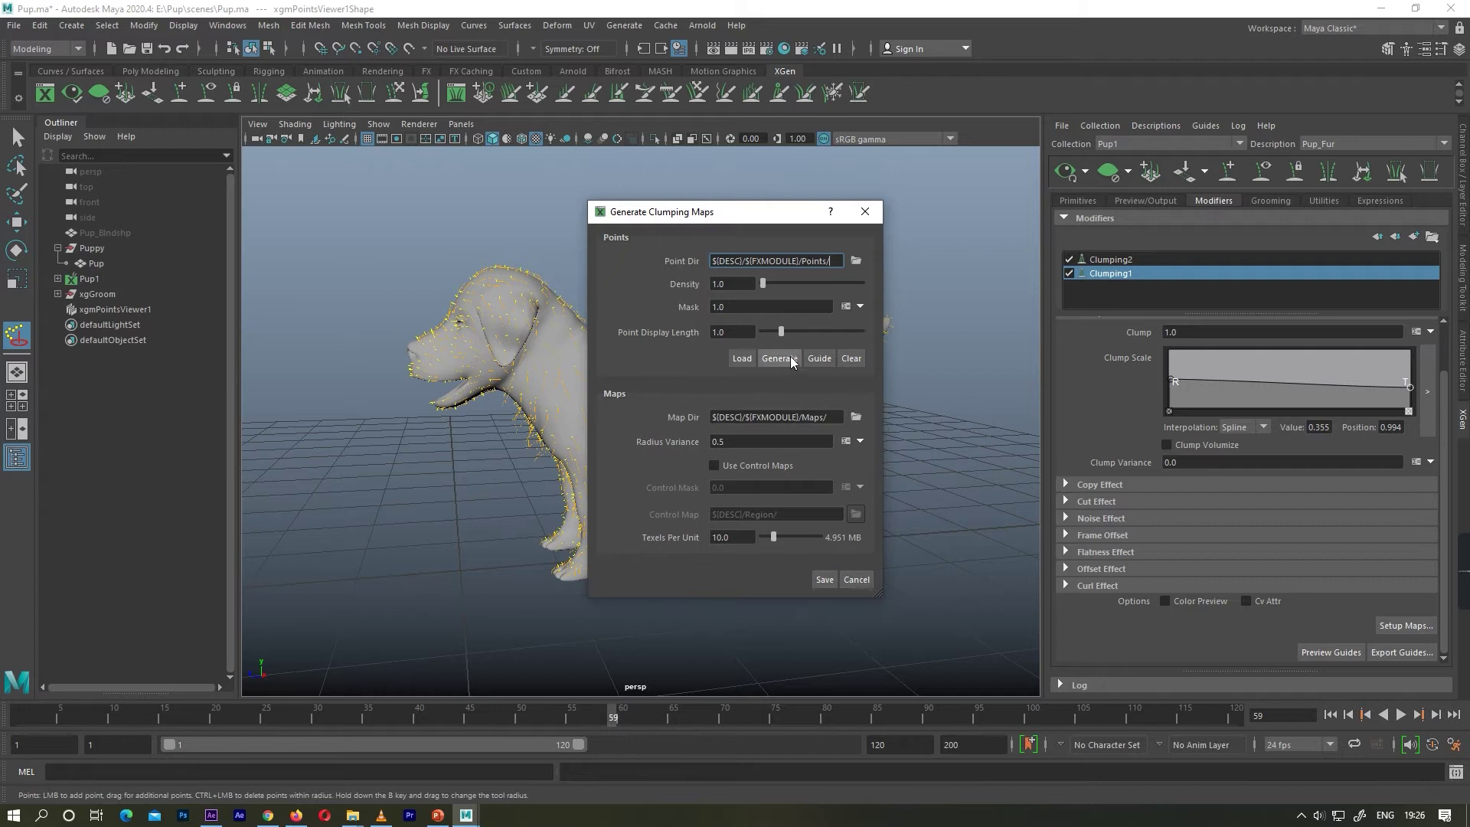
pyautogui.moveTo(725, 217); pyautogui.dragTo(942, 191)
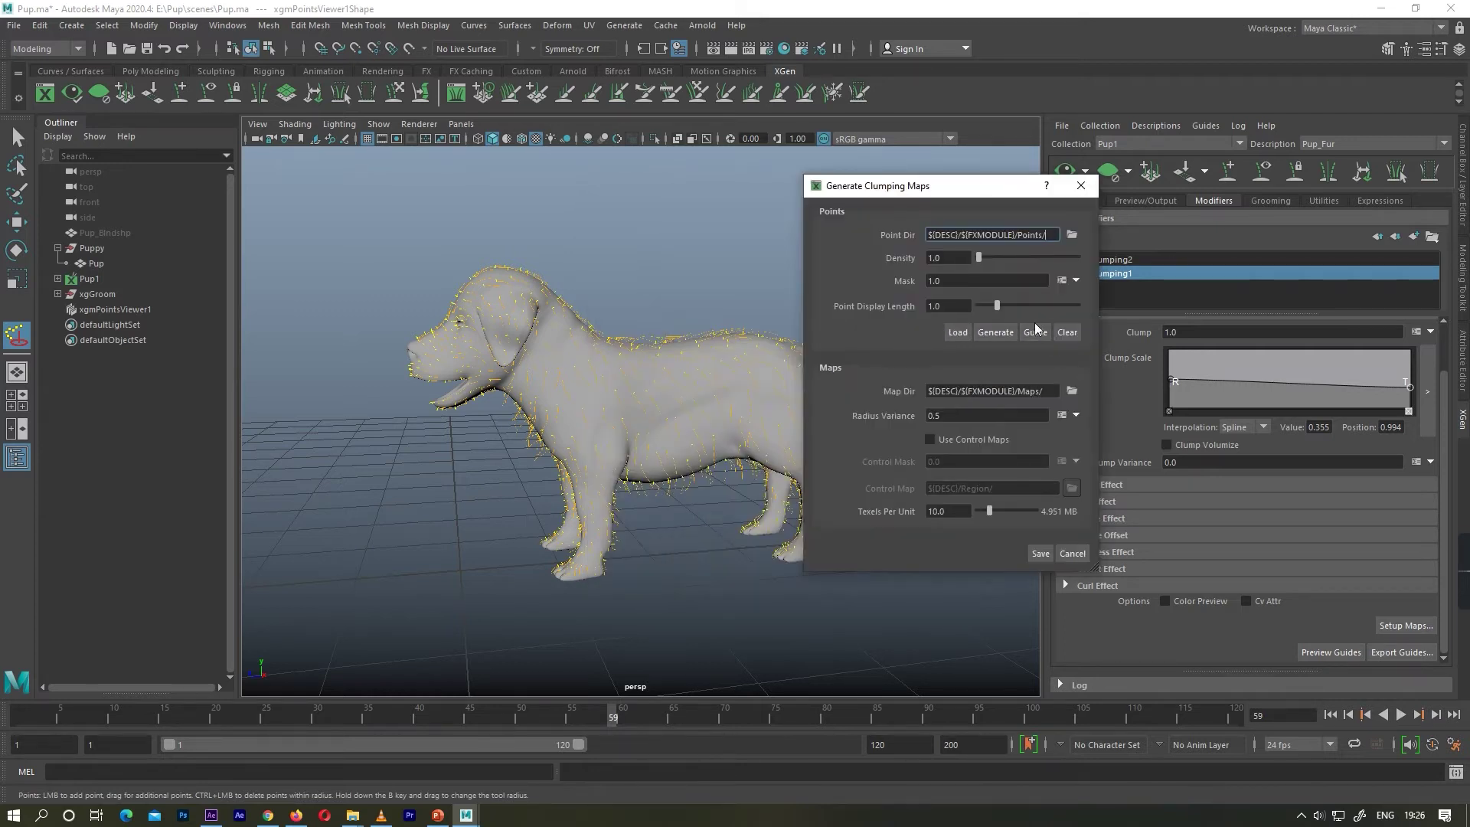
pyautogui.click(1040, 552)
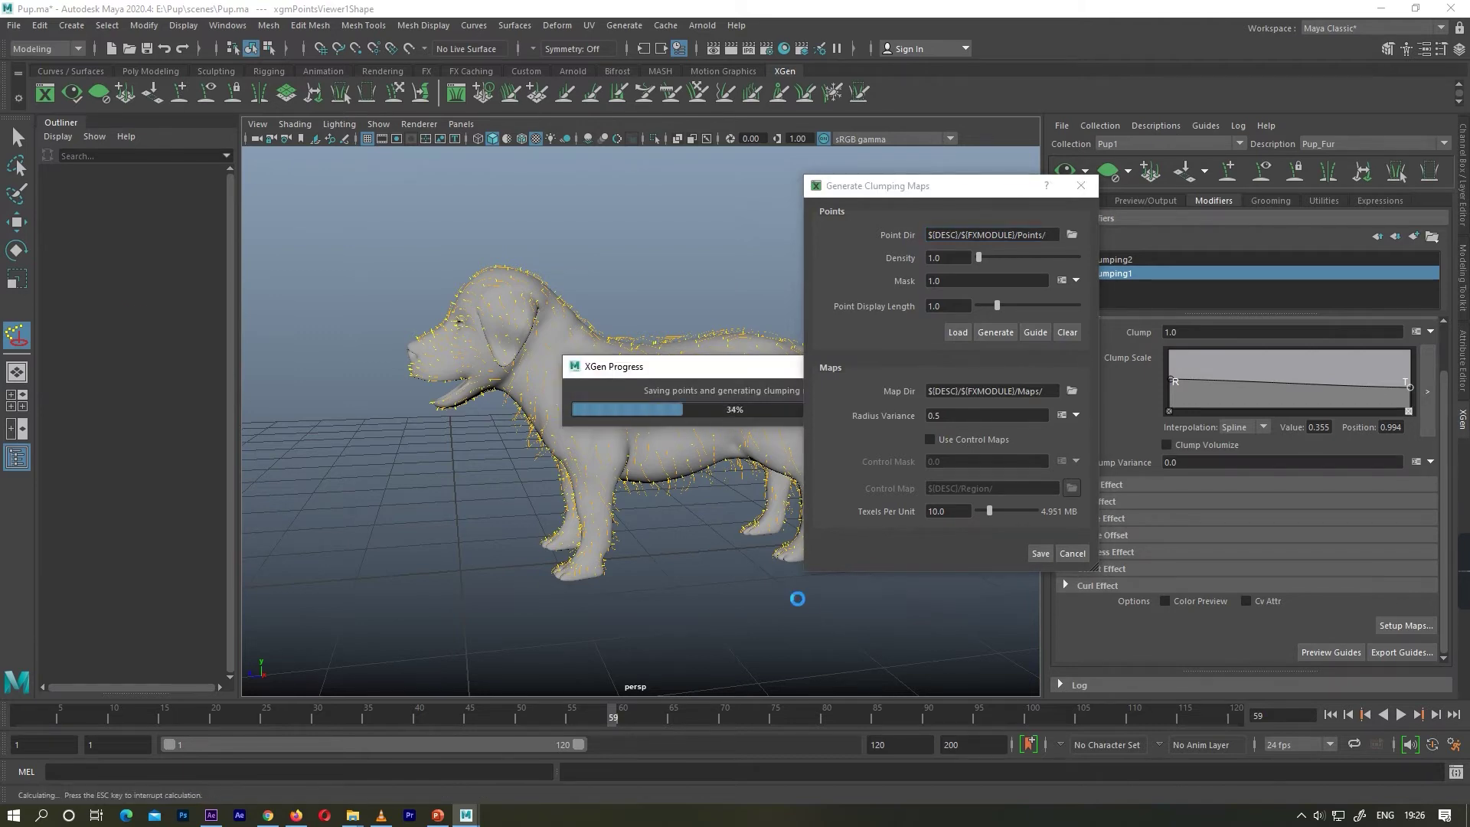
# Examine the previewed fur on the head, legs, flank and belly from both sides of the puppy
pyautogui.keyDown('alt'); pyautogui.moveTo(656, 529); pyautogui.dragTo(646, 482); pyautogui.keyUp('alt')
pyautogui.scroll(3, 765, 526)
pyautogui.scroll(-4, 719, 472)
pyautogui.scroll(6, 718, 473)
pyautogui.scroll(-4, 643, 444)
pyautogui.keyDown('alt'); pyautogui.moveTo(643, 406); pyautogui.dragTo(957, 413); pyautogui.keyUp('alt')
pyautogui.scroll(2, 820, 408)
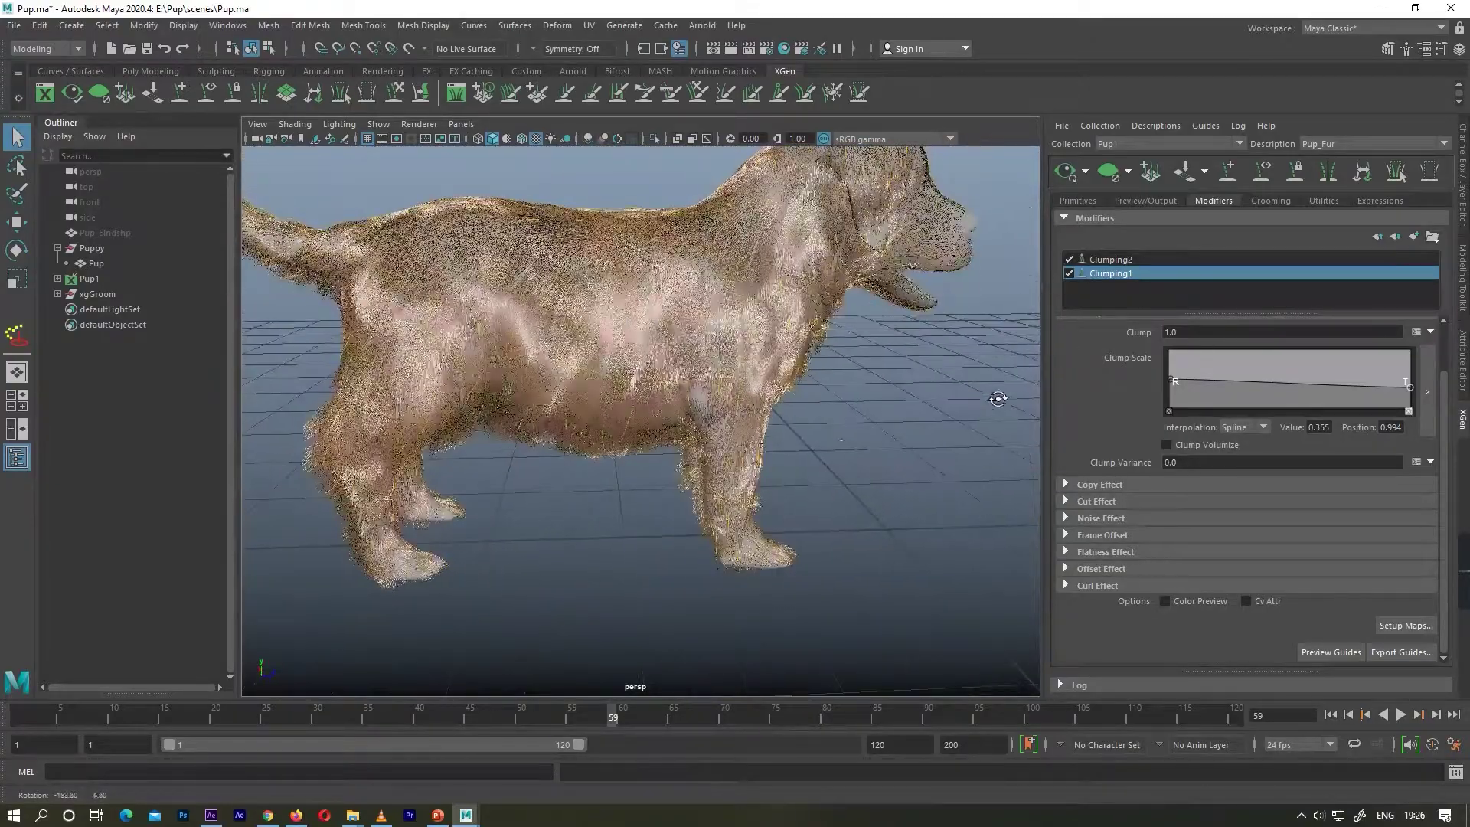
pyautogui.scroll(3, 849, 434)
pyautogui.keyDown('alt'); pyautogui.moveTo(848, 433); pyautogui.dragTo(702, 451); pyautogui.keyUp('alt')
pyautogui.scroll(3, 748, 468)
pyautogui.scroll(-4, 707, 450)
pyautogui.scroll(-3, 702, 451)
pyautogui.keyDown('alt'); pyautogui.moveTo(614, 447); pyautogui.dragTo(564, 463); pyautogui.keyUp('alt')
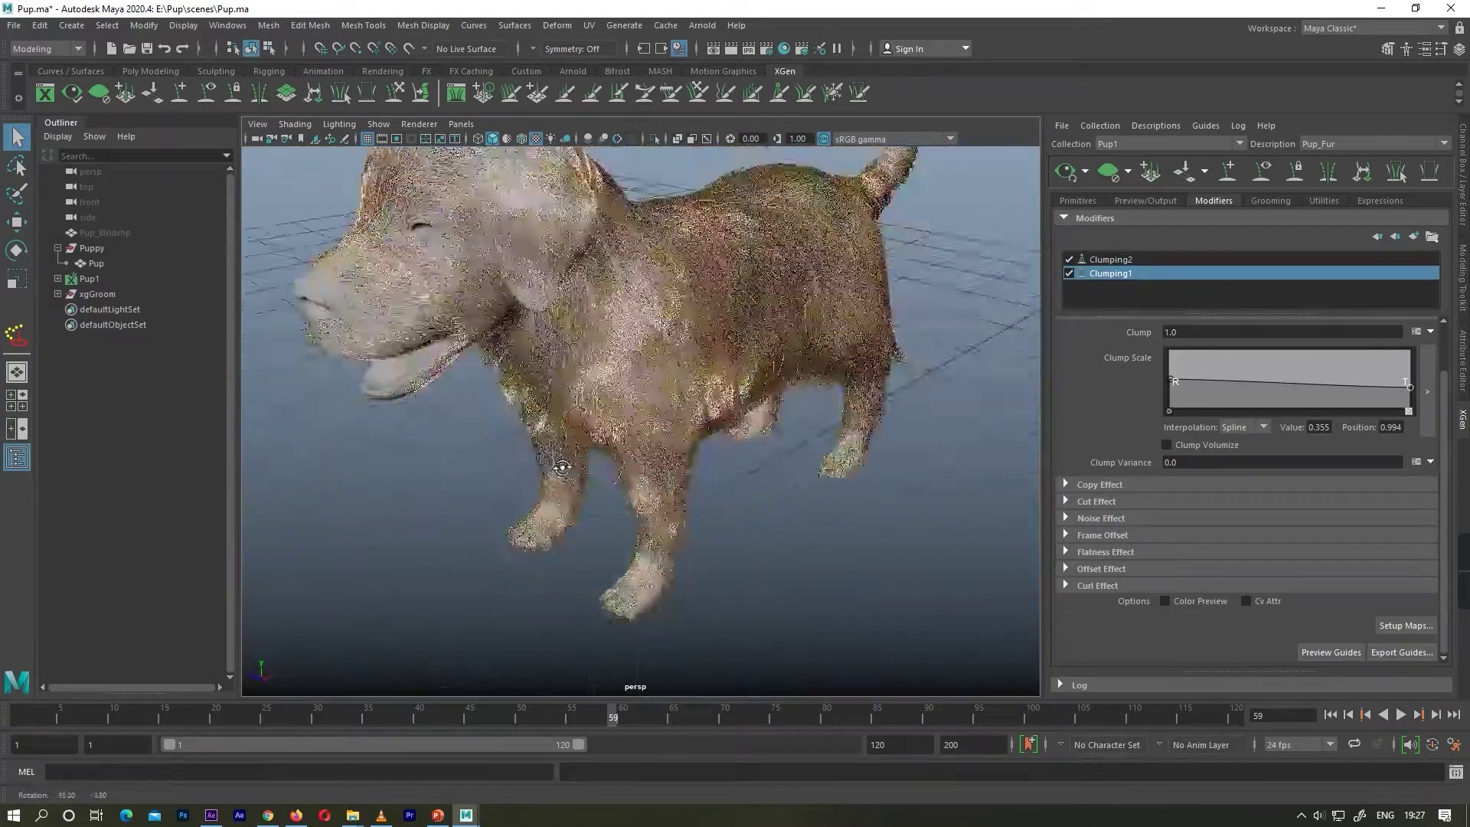
pyautogui.scroll(3, 644, 397)
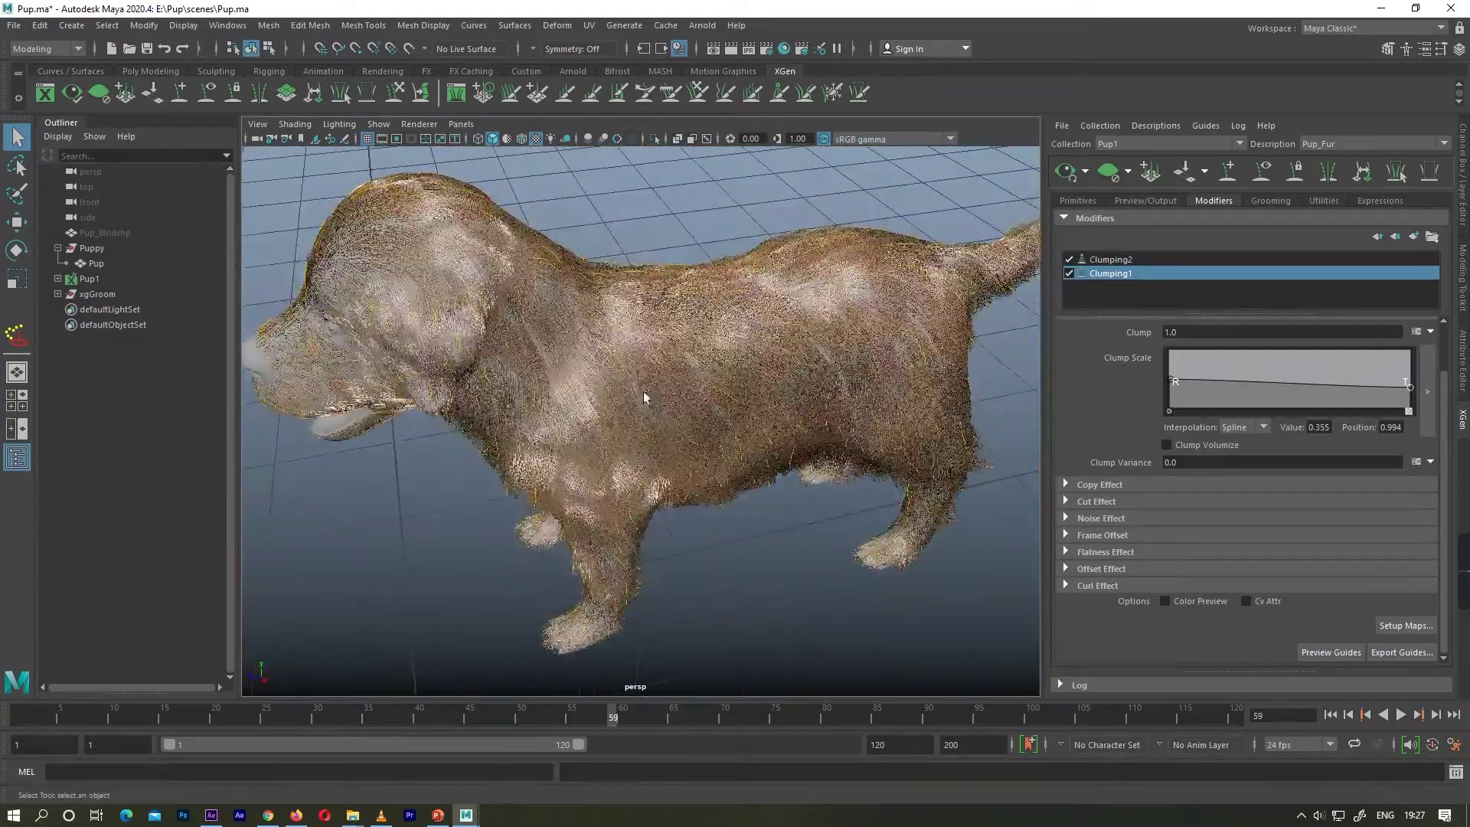
pyautogui.keyDown('alt'); pyautogui.moveTo(644, 398); pyautogui.dragTo(751, 402); pyautogui.keyUp('alt')
pyautogui.scroll(3, 656, 425)
pyautogui.scroll(2, 752, 401)
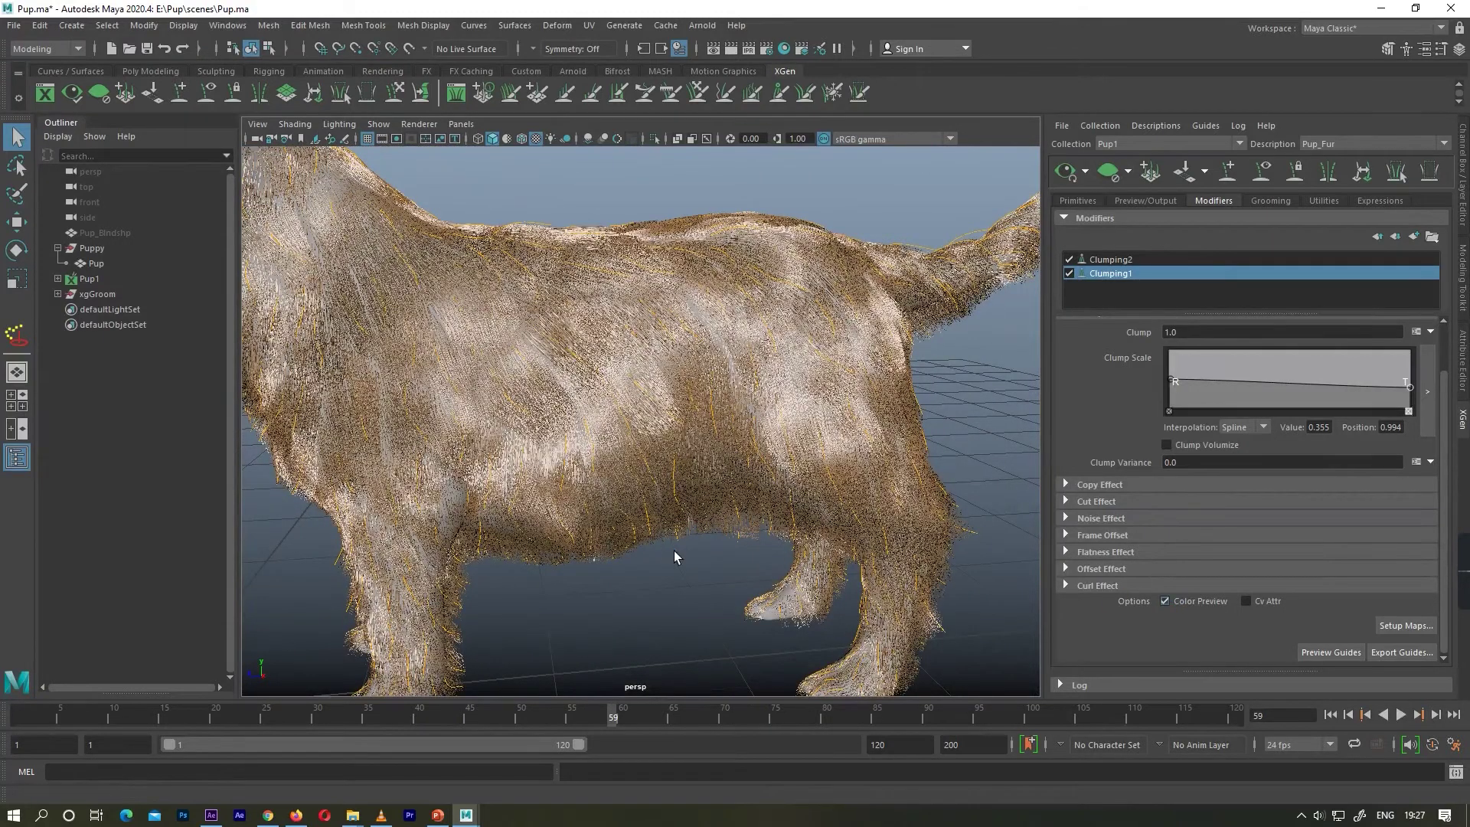
# Turn on Color Preview for Clumping1 and check the colored clumps across both sides of the body
pyautogui.scroll(-5, 641, 566)
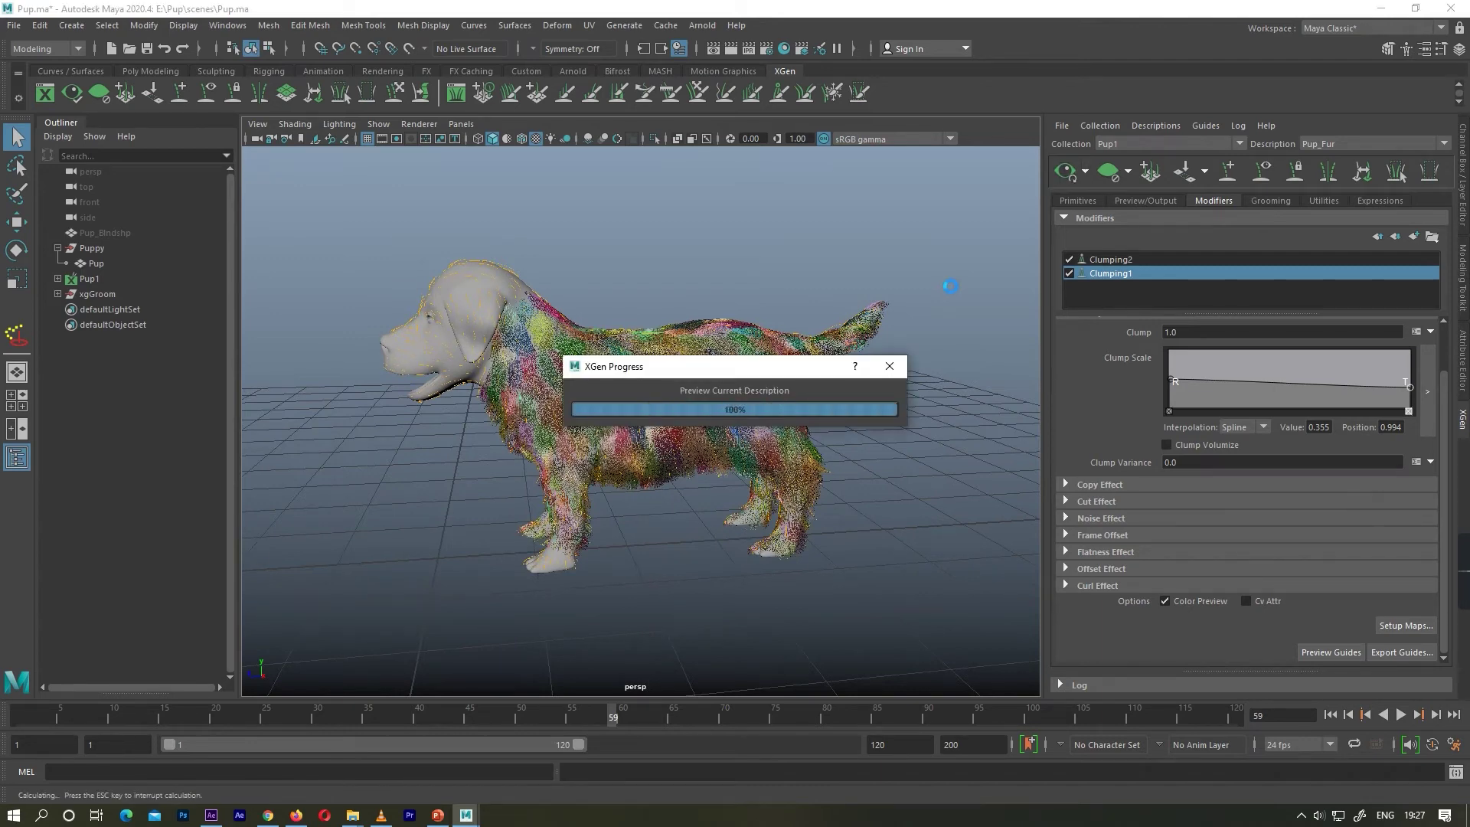
pyautogui.keyDown('alt'); pyautogui.moveTo(620, 346); pyautogui.dragTo(928, 351); pyautogui.keyUp('alt')
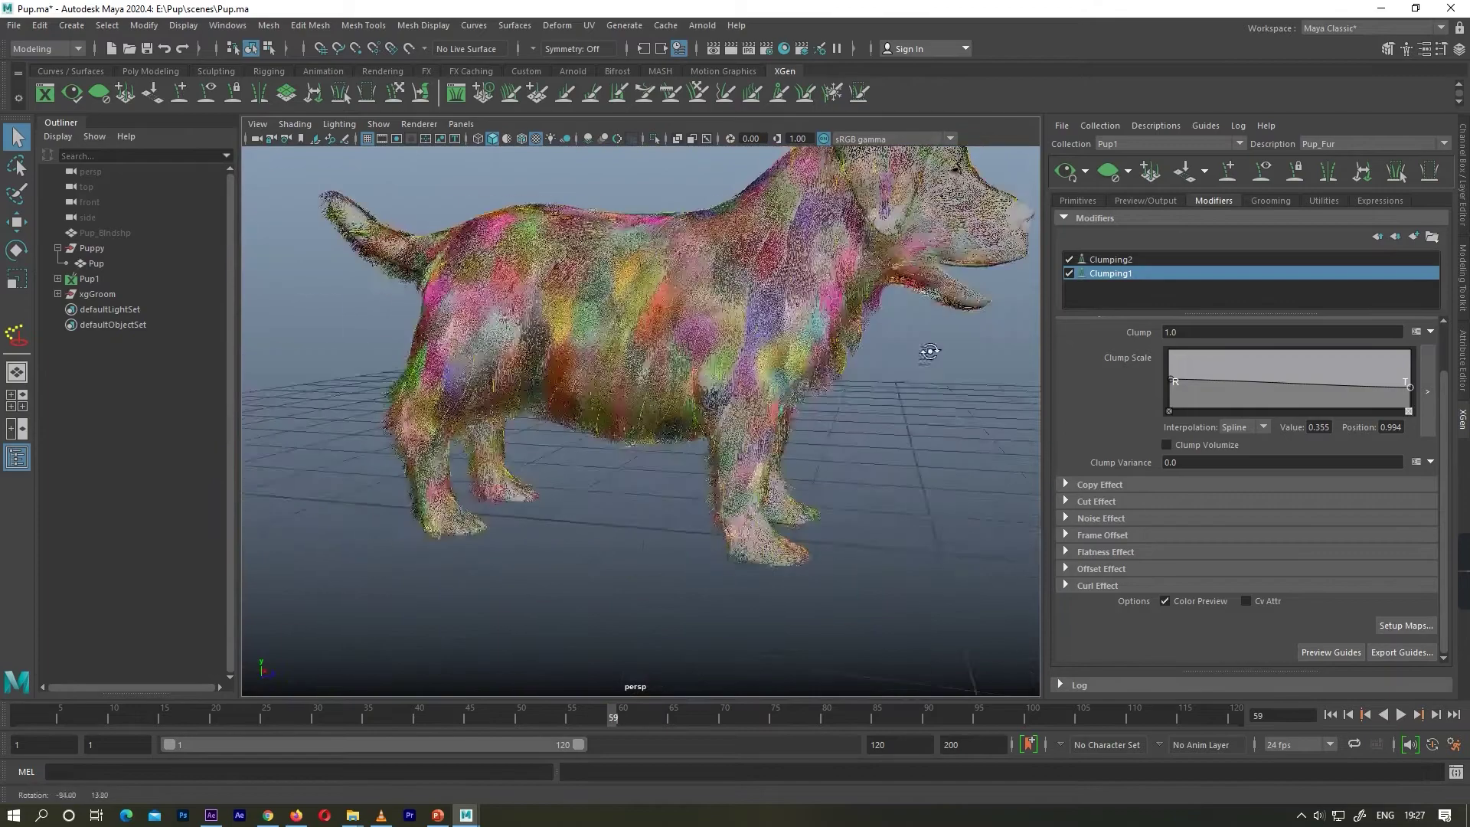
pyautogui.scroll(5, 930, 359)
pyautogui.scroll(-8, 912, 392)
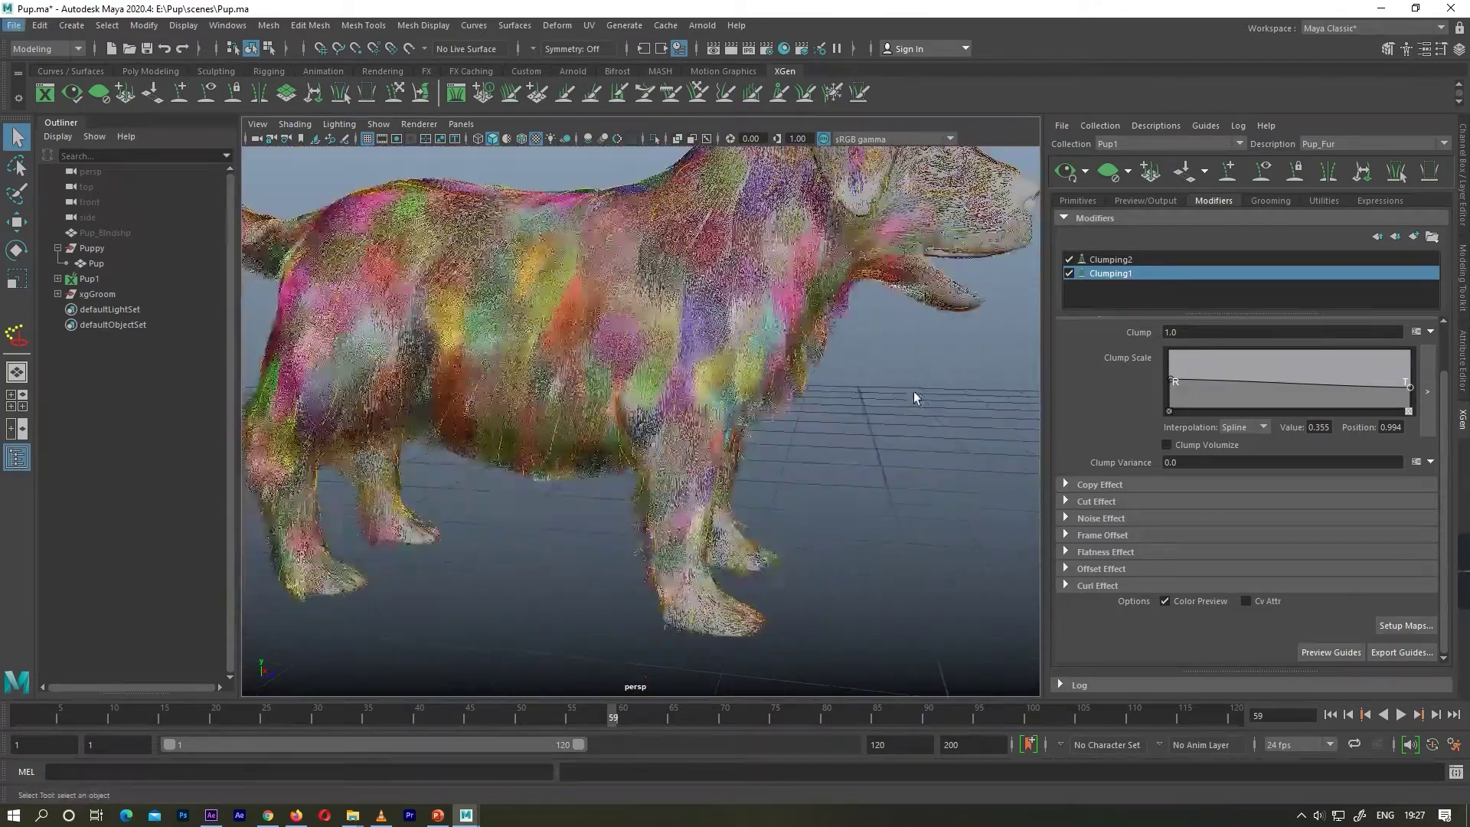
pyautogui.keyDown('alt'); pyautogui.moveTo(875, 403); pyautogui.dragTo(641, 406); pyautogui.keyUp('alt')
# Switch to the Clumping2 modifier and examine the colored clumps closely on the front leg, belly and flank
pyautogui.click(1110, 259)
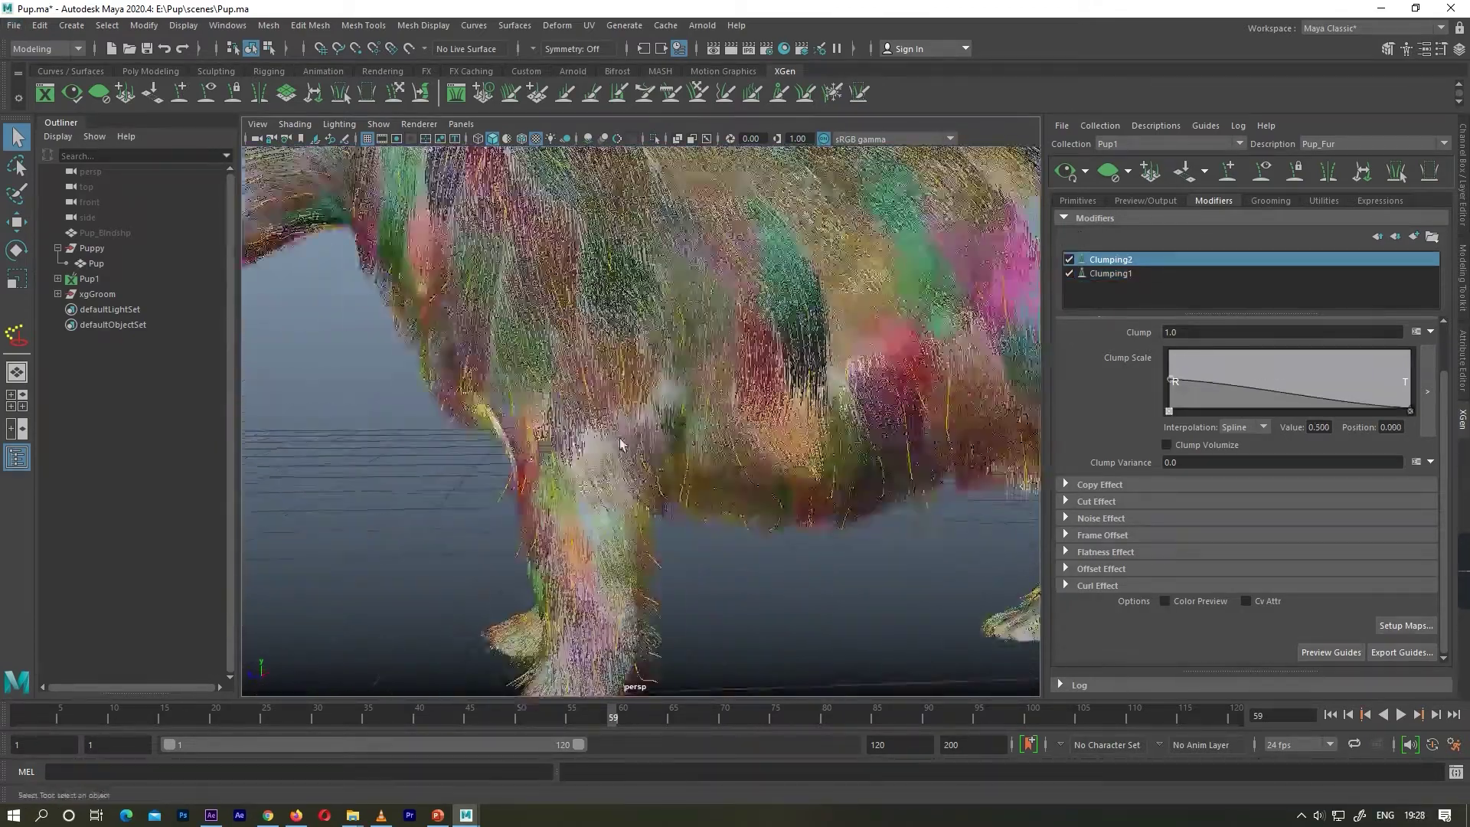
pyautogui.scroll(8, 814, 484)
pyautogui.keyDown('alt'); pyautogui.moveTo(813, 485); pyautogui.dragTo(754, 490); pyautogui.keyUp('alt')
pyautogui.keyDown('alt'); pyautogui.moveTo(728, 525); pyautogui.dragTo(761, 538, button='middle'); pyautogui.keyUp('alt')
pyautogui.scroll(4, 731, 417)
pyautogui.scroll(3, 731, 426)
pyautogui.scroll(-3, 731, 433)
pyautogui.keyDown('alt'); pyautogui.moveTo(754, 337); pyautogui.dragTo(741, 521, button='middle'); pyautogui.keyUp('alt')
pyautogui.scroll(5, 749, 383)
pyautogui.keyDown('alt'); pyautogui.moveTo(854, 346); pyautogui.dragTo(755, 426, button='middle'); pyautogui.keyUp('alt')
pyautogui.keyDown('alt'); pyautogui.moveTo(755, 426); pyautogui.dragTo(571, 396); pyautogui.keyUp('alt')
pyautogui.scroll(-10, 799, 397)
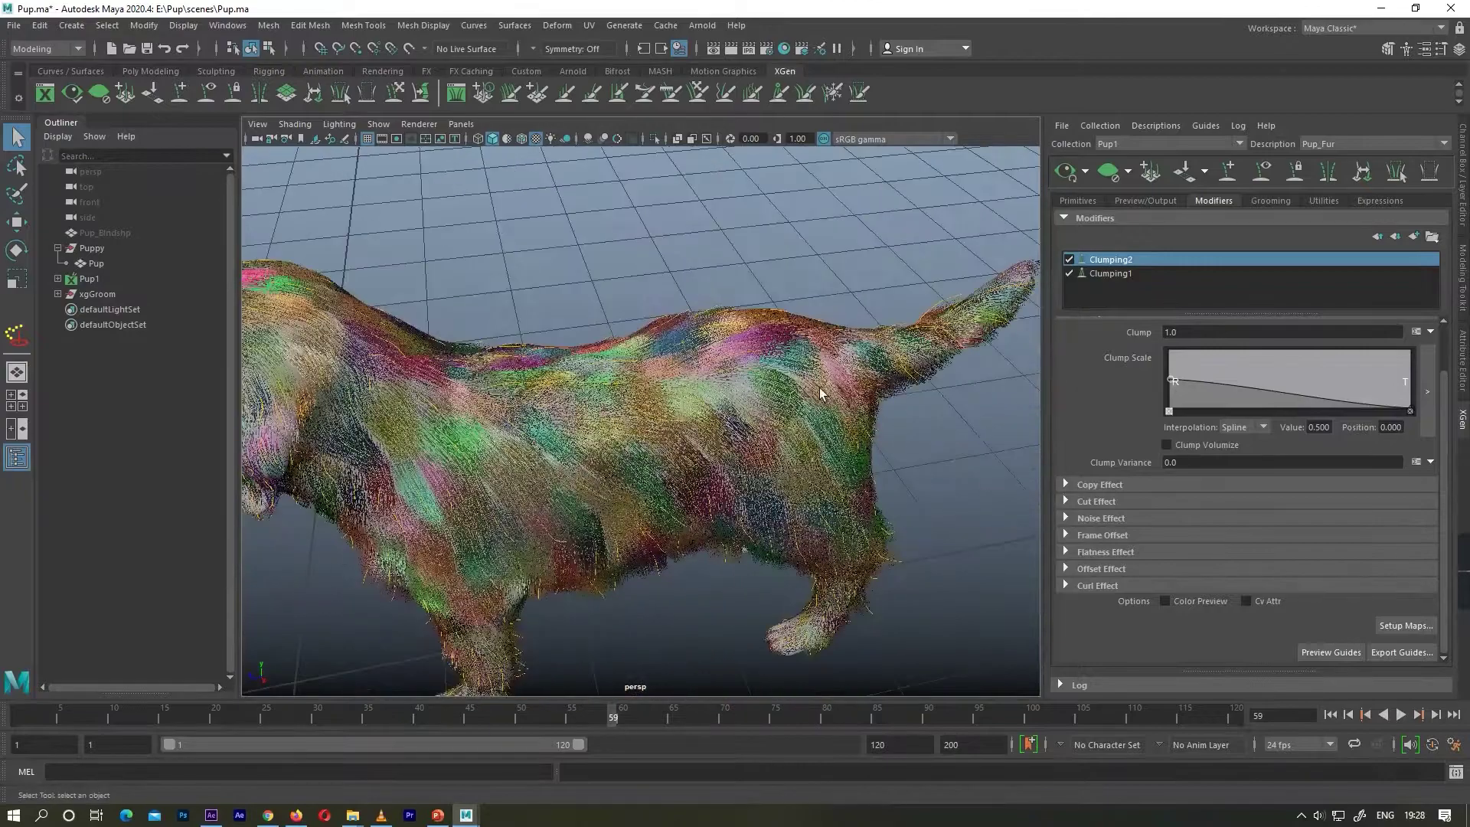
# Examine the colored clumps along the body and up close on the head and muzzle
pyautogui.keyDown('alt'); pyautogui.moveTo(819, 388); pyautogui.dragTo(781, 357); pyautogui.keyUp('alt')
pyautogui.scroll(-3, 781, 357)
pyautogui.keyDown('alt'); pyautogui.moveTo(758, 360); pyautogui.dragTo(882, 383, button='middle'); pyautogui.keyUp('alt')
pyautogui.scroll(4, 758, 404)
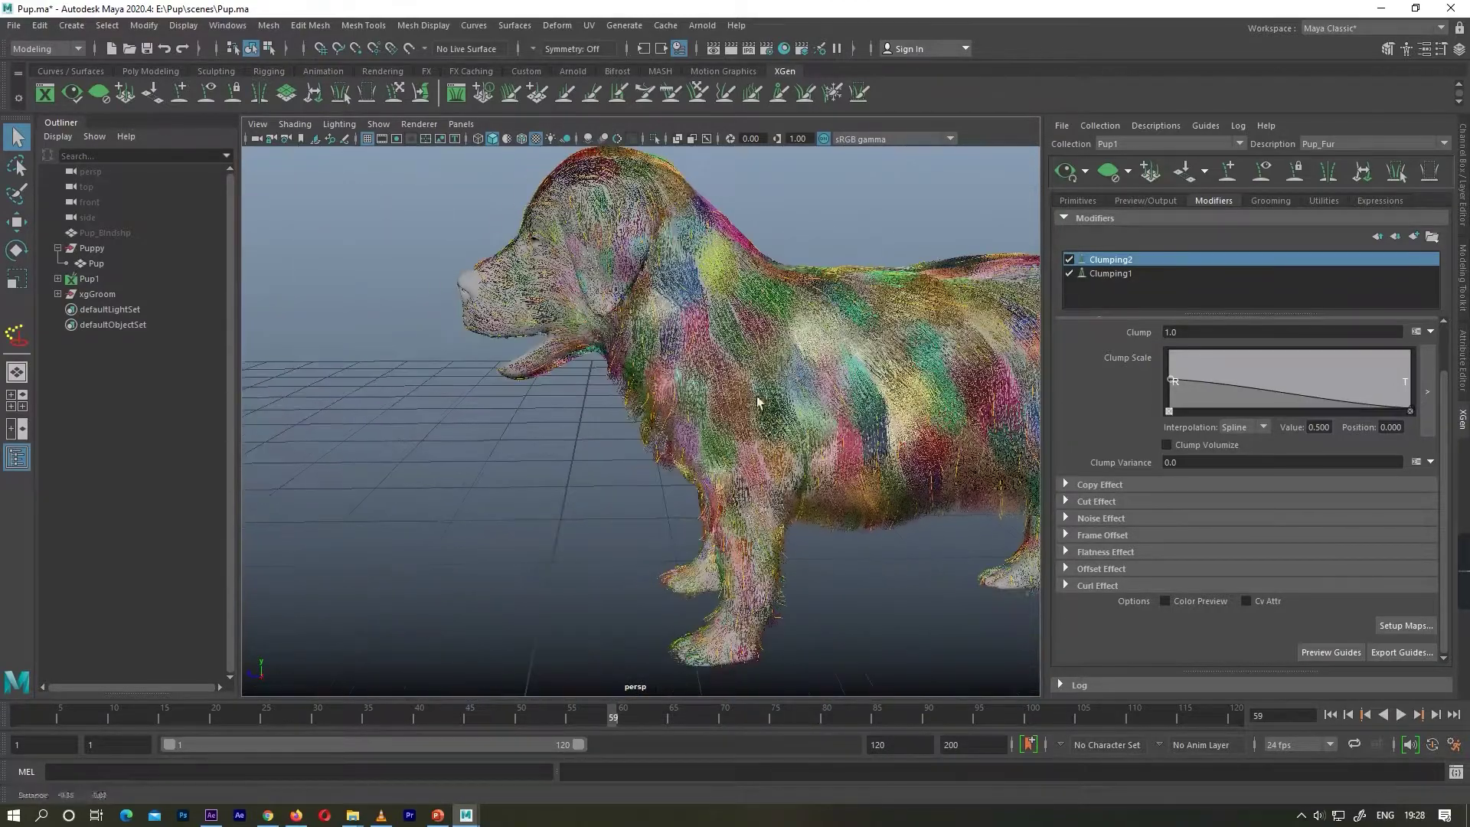
pyautogui.keyDown('alt'); pyautogui.moveTo(757, 403); pyautogui.dragTo(847, 450); pyautogui.keyUp('alt')
pyautogui.scroll(5, 847, 449)
pyautogui.keyDown('alt'); pyautogui.moveTo(604, 344); pyautogui.dragTo(807, 354); pyautogui.keyUp('alt')
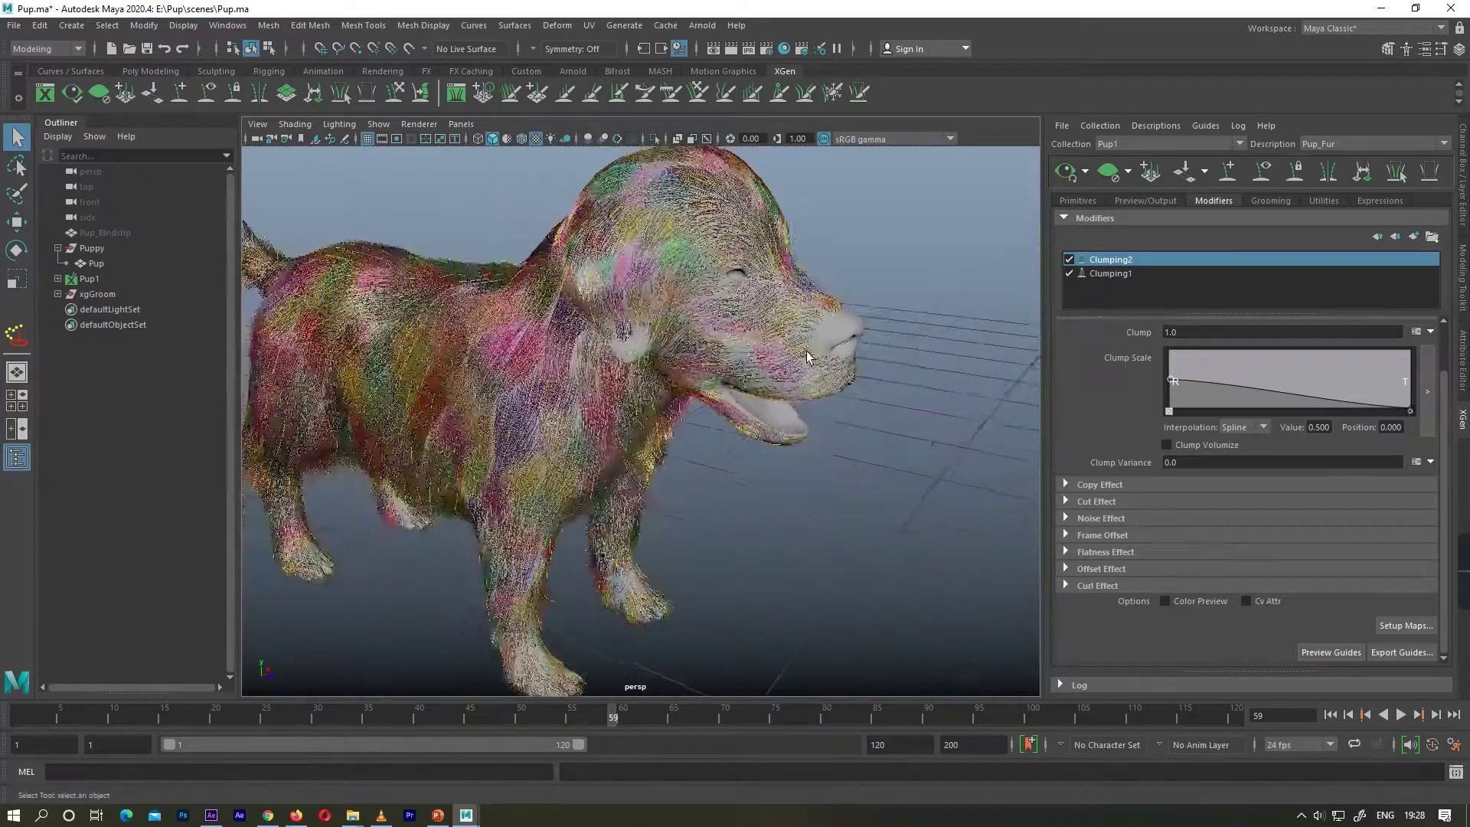
pyautogui.scroll(5, 807, 354)
pyautogui.keyDown('alt'); pyautogui.moveTo(829, 326); pyautogui.dragTo(800, 336, button='middle'); pyautogui.keyUp('alt')
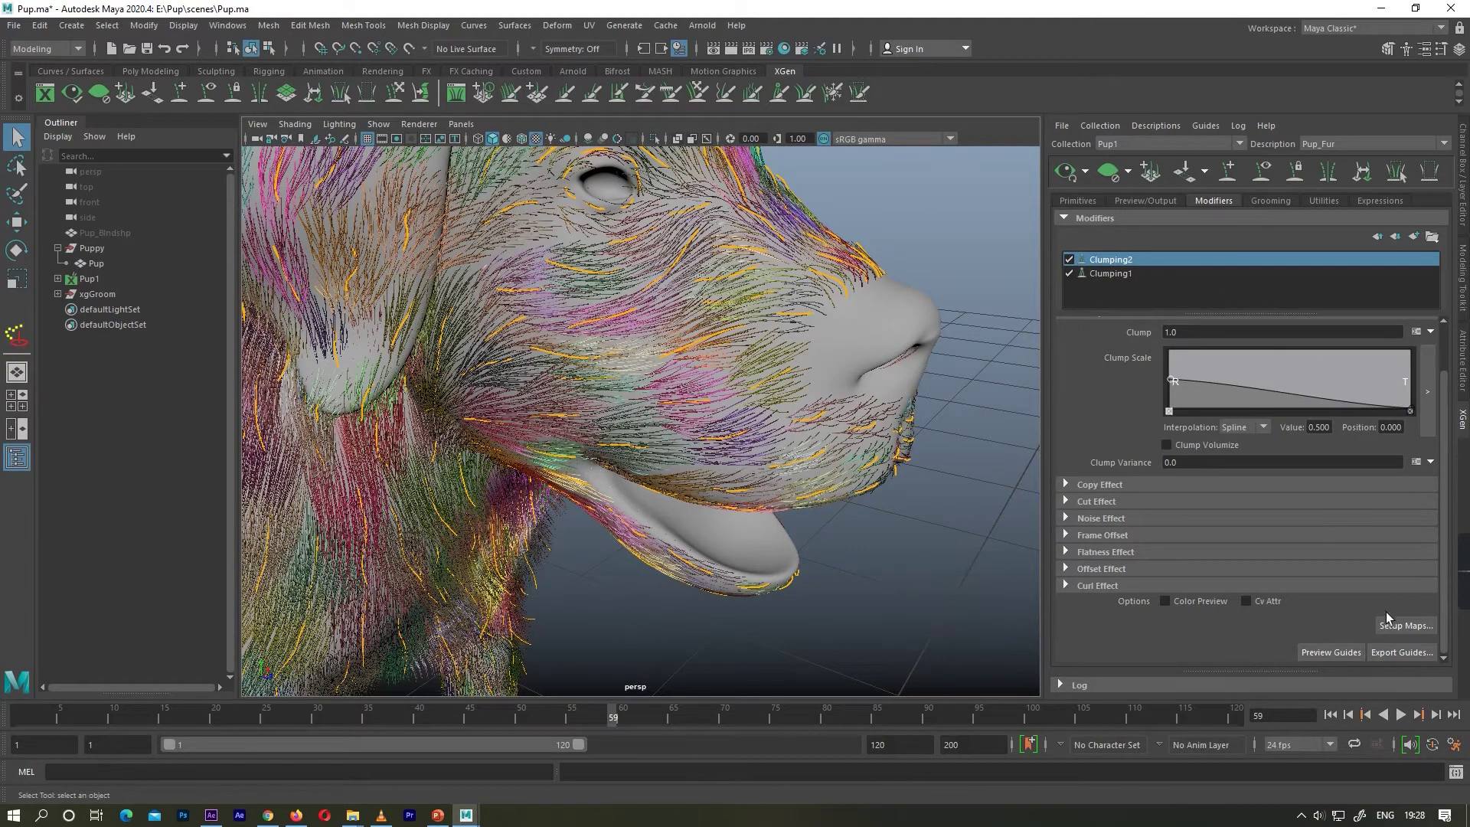
# Set Clumping2's point density to 20, generate the points, and save its clumping maps using Clumping1's control maps
pyautogui.write('20')
pyautogui.press('Return')
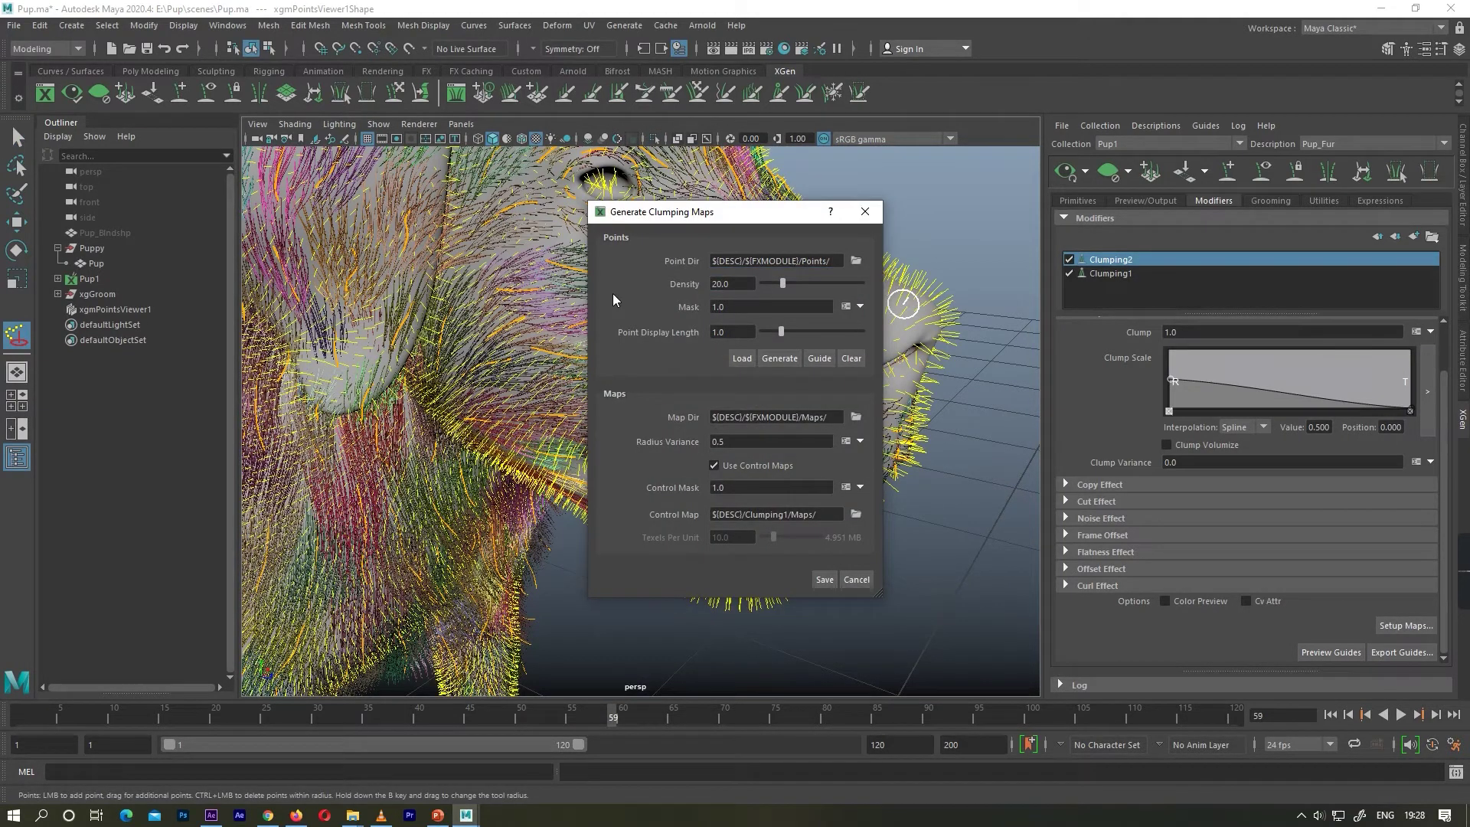
pyautogui.click(779, 359)
pyautogui.moveTo(718, 214); pyautogui.dragTo(432, 220)
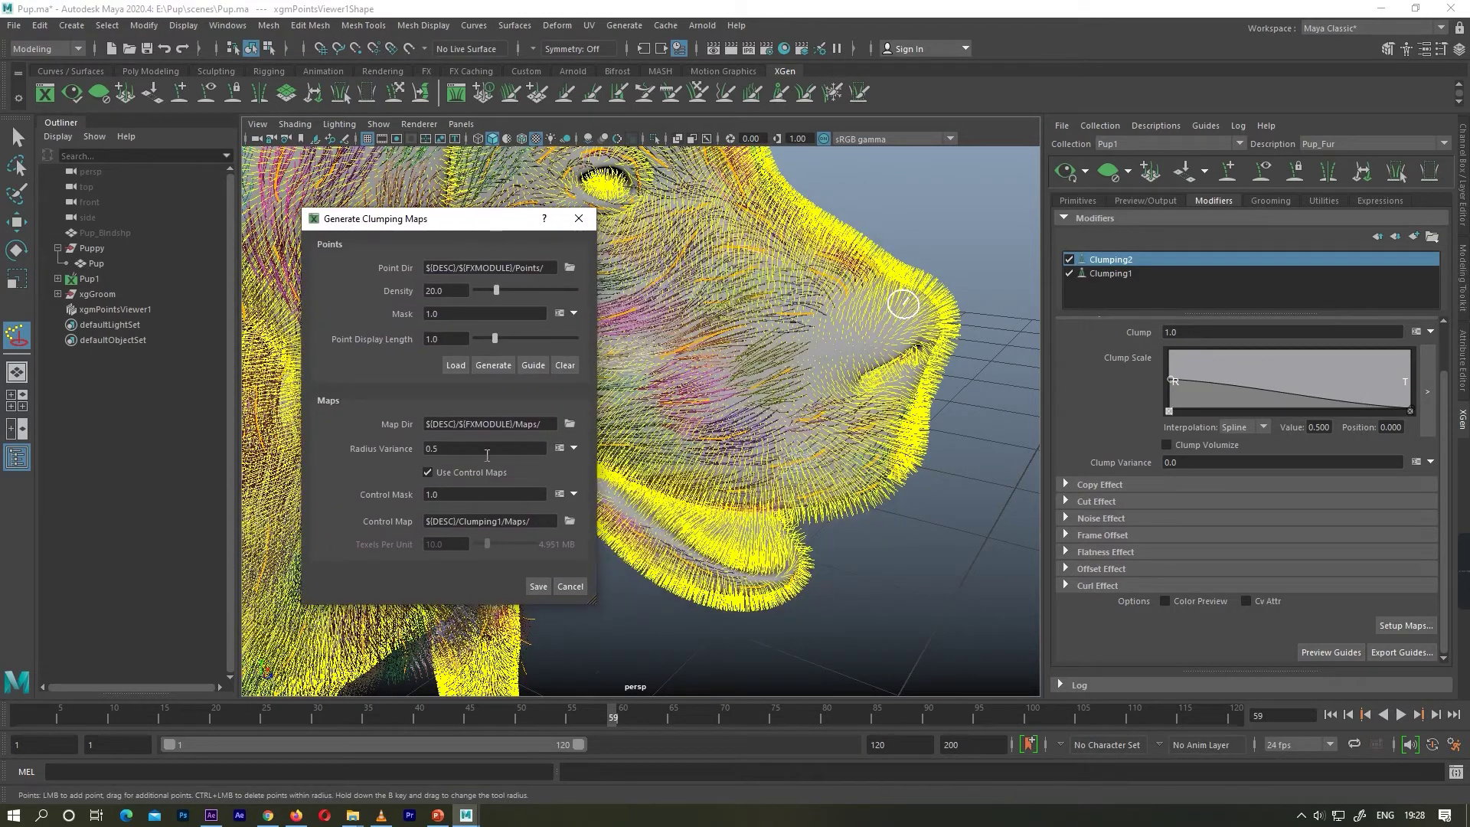
pyautogui.click(538, 586)
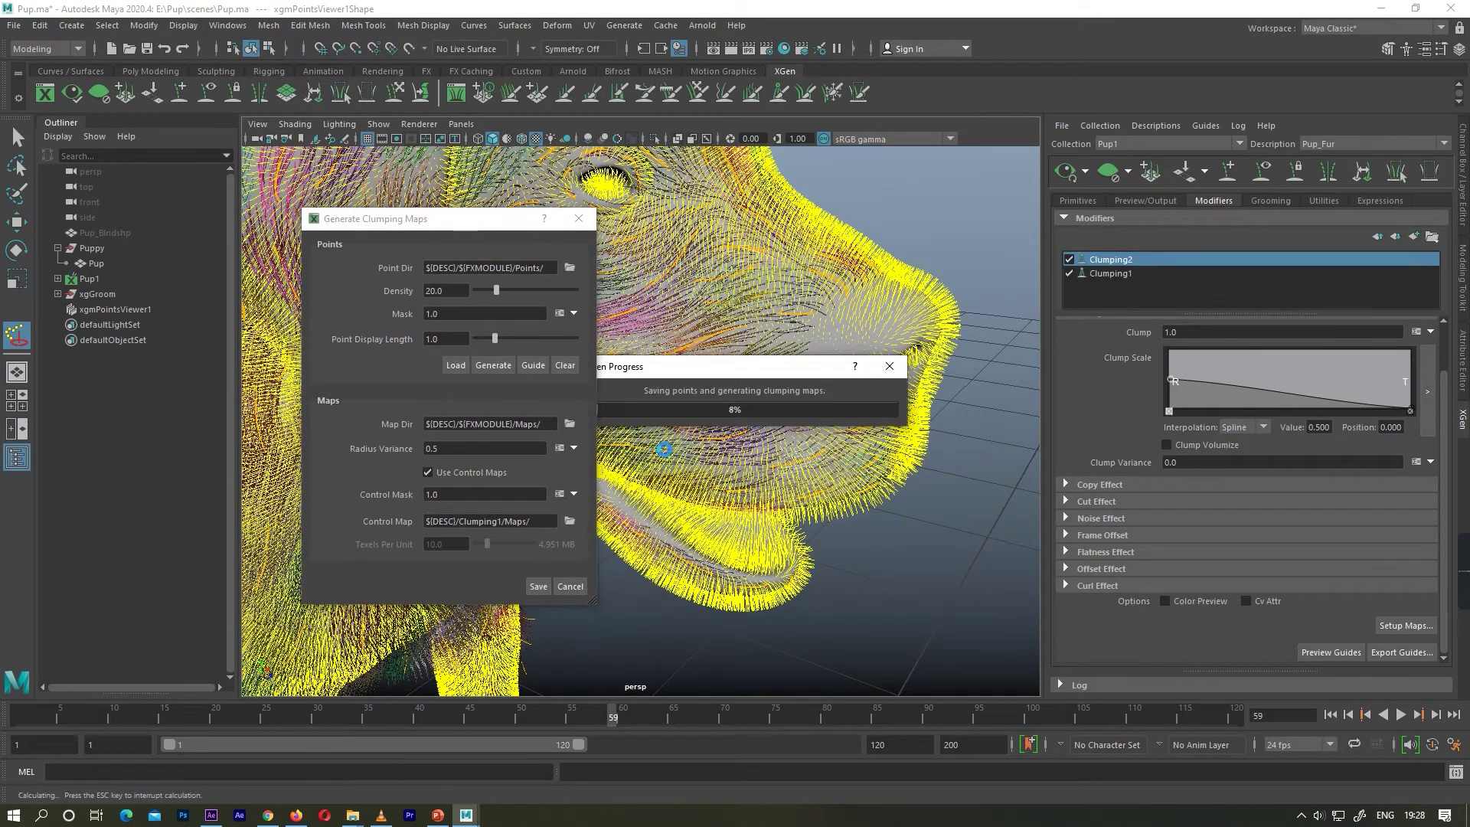
# Lower the tip of Clumping1's Clump Scale ramp to 0.211 and check the clumps over the whole puppy
pyautogui.click(1109, 273)
pyautogui.click(1409, 390)
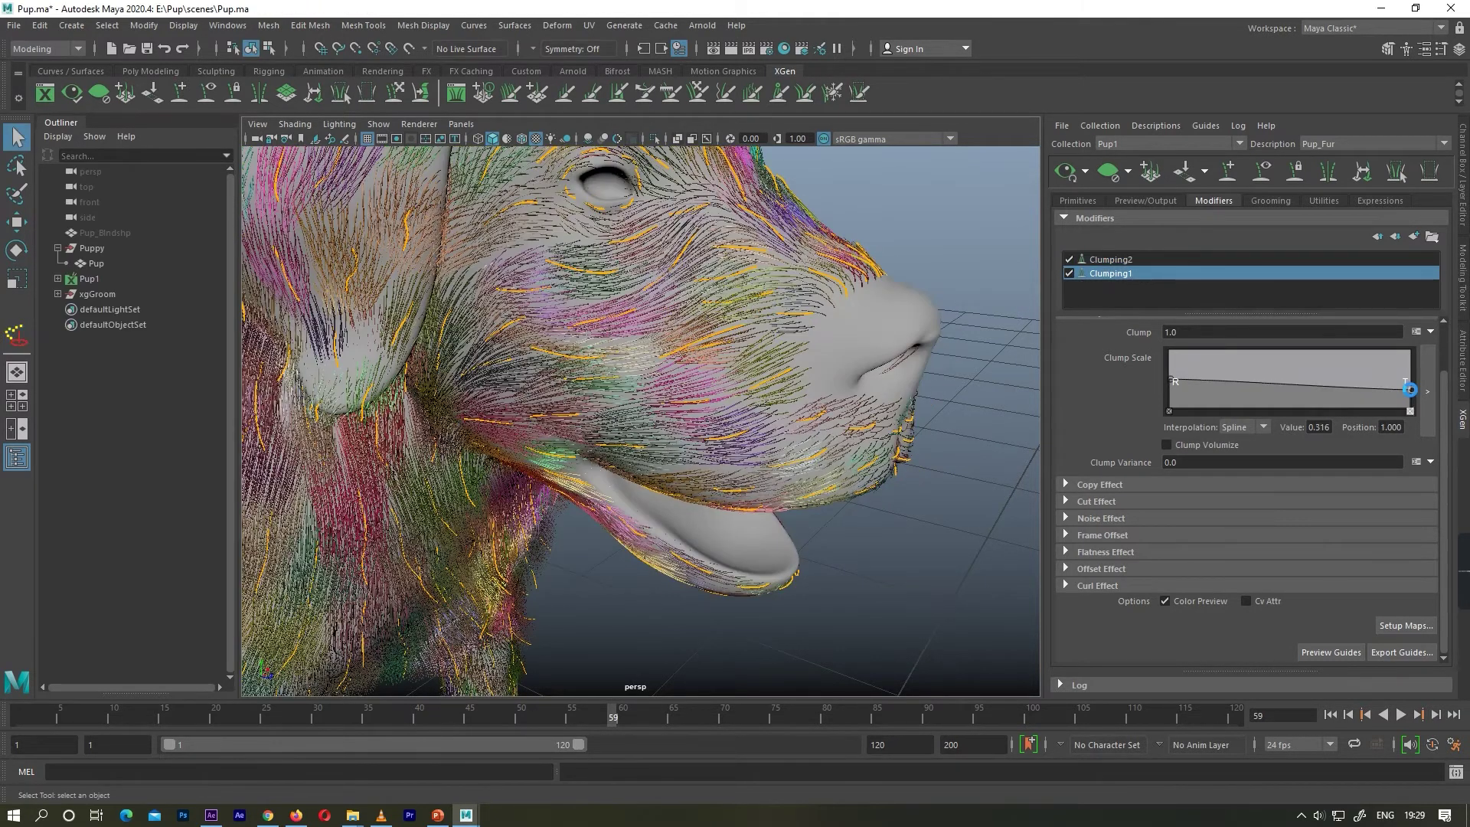
pyautogui.moveTo(1411, 390)
pyautogui.mouseDown()
pyautogui.moveTo(1406, 413)
pyautogui.moveTo(1412, 400)
pyautogui.mouseUp()
pyautogui.keyDown('alt'); pyautogui.moveTo(1032, 479); pyautogui.dragTo(741, 452, button='right'); pyautogui.keyUp('alt')
pyautogui.scroll(-5, 652, 483)
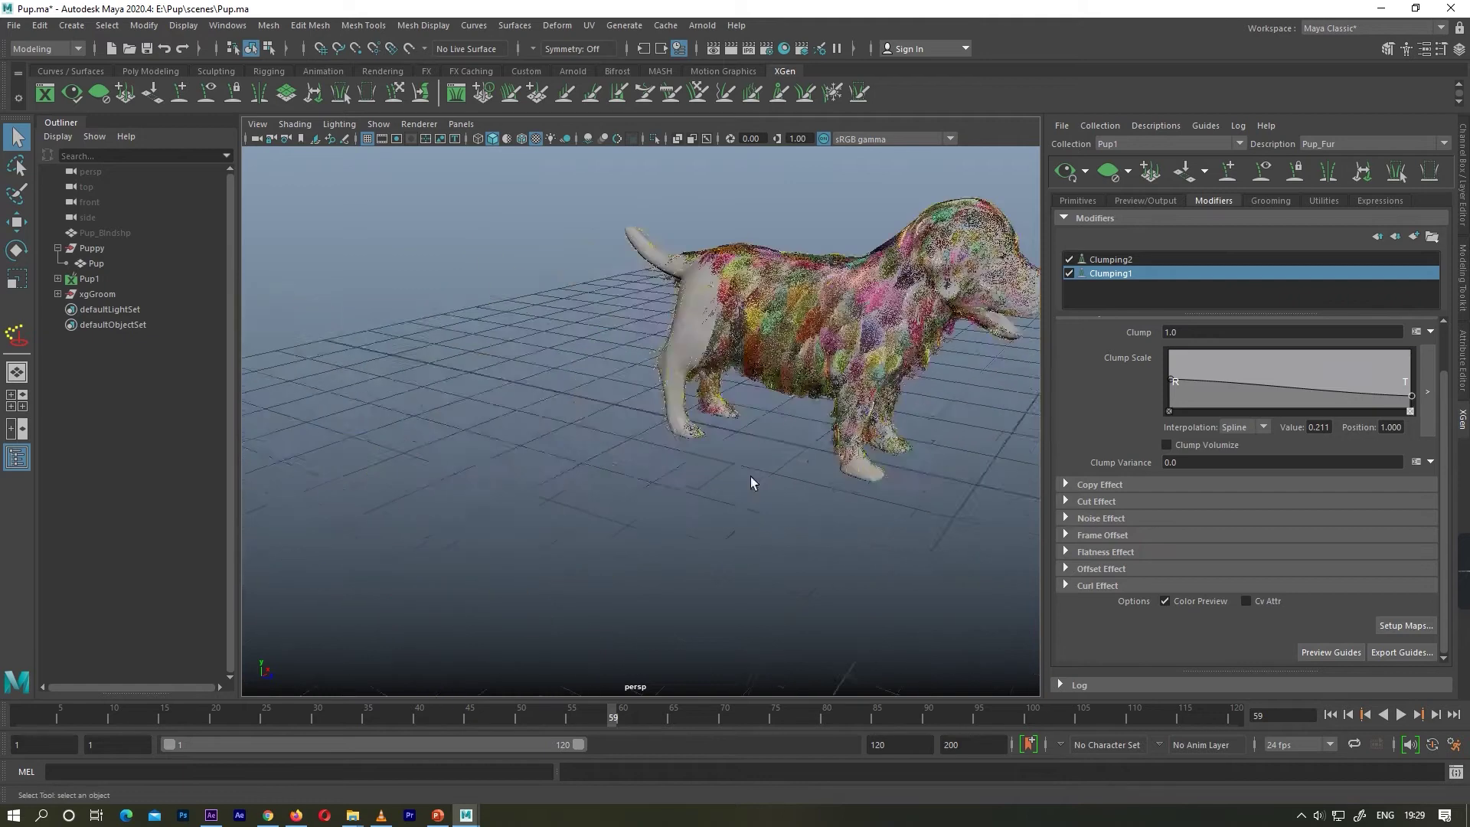
pyautogui.keyDown('alt'); pyautogui.moveTo(755, 482); pyautogui.dragTo(486, 467); pyautogui.keyUp('alt')
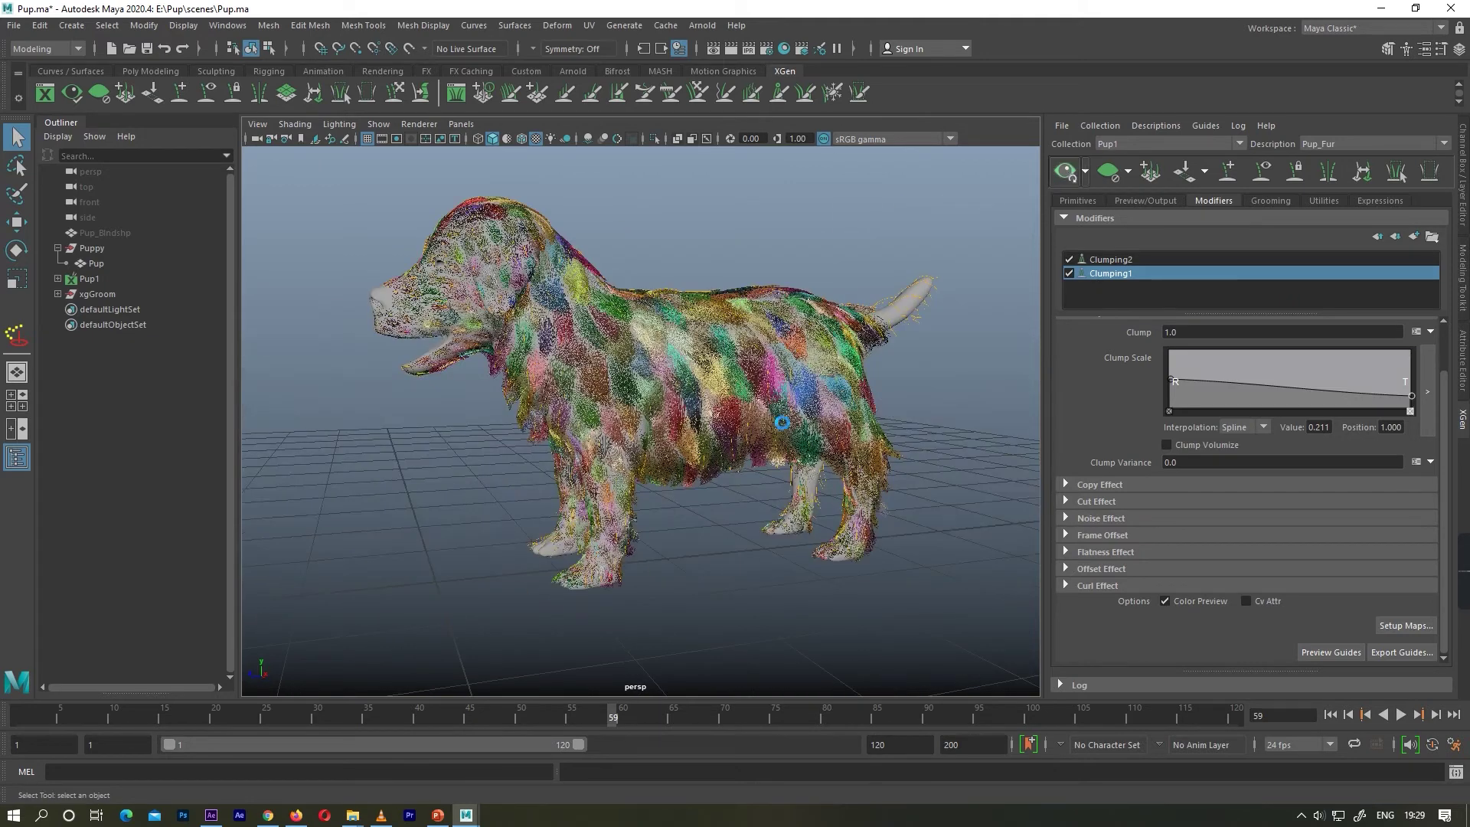